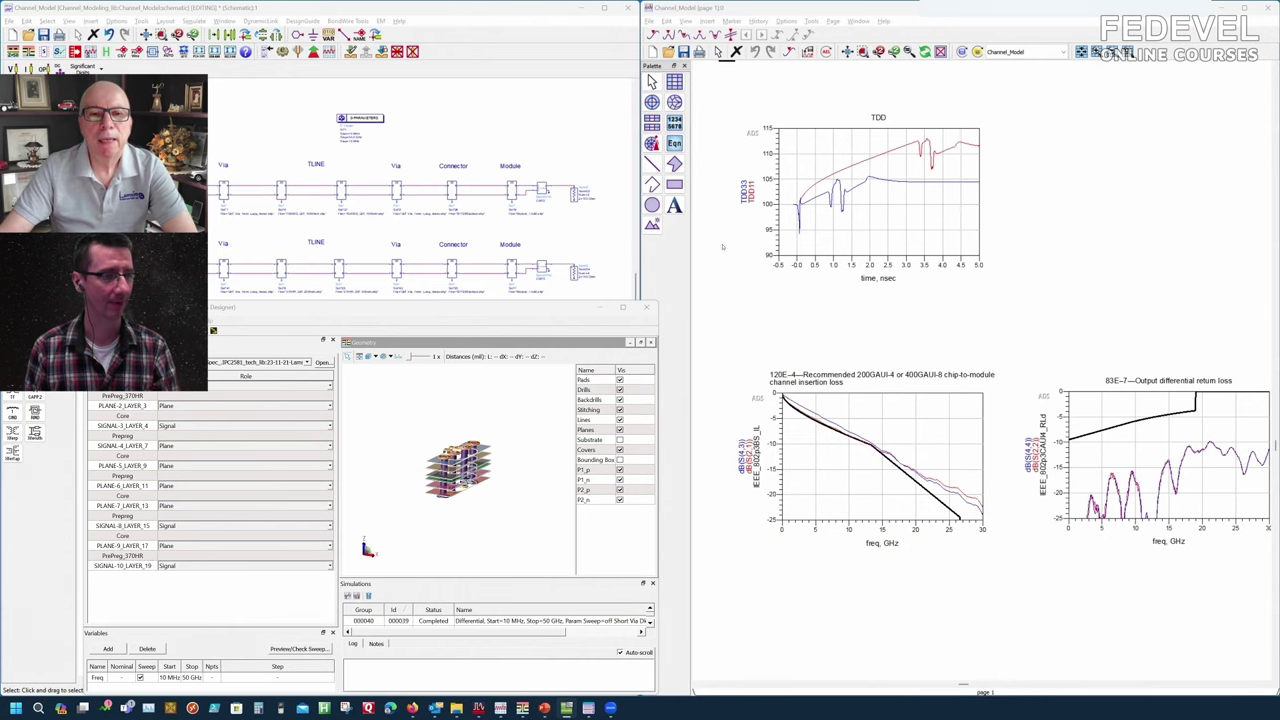
Switch to Polar Si9000's lossless calculation, and bring up the TG400G 10 Layer Stackup Example slide in PowerPoint.
key("alt+Tab")
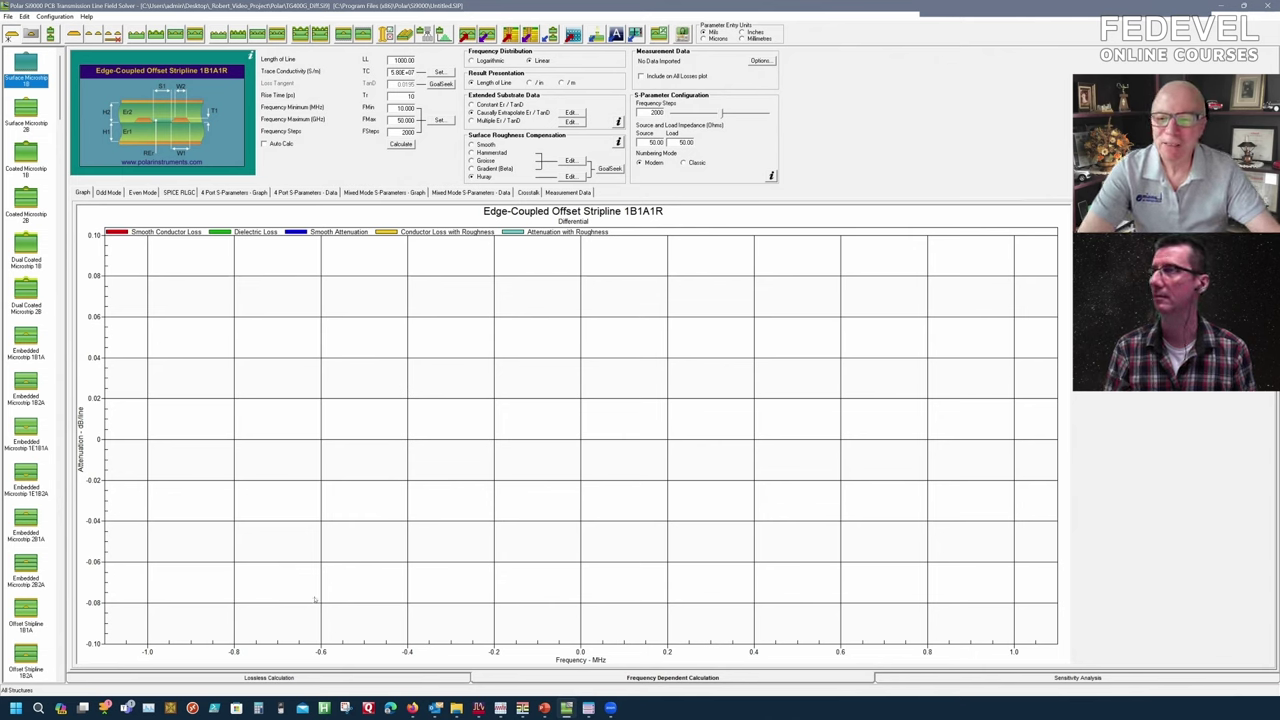
left_click(400, 678)
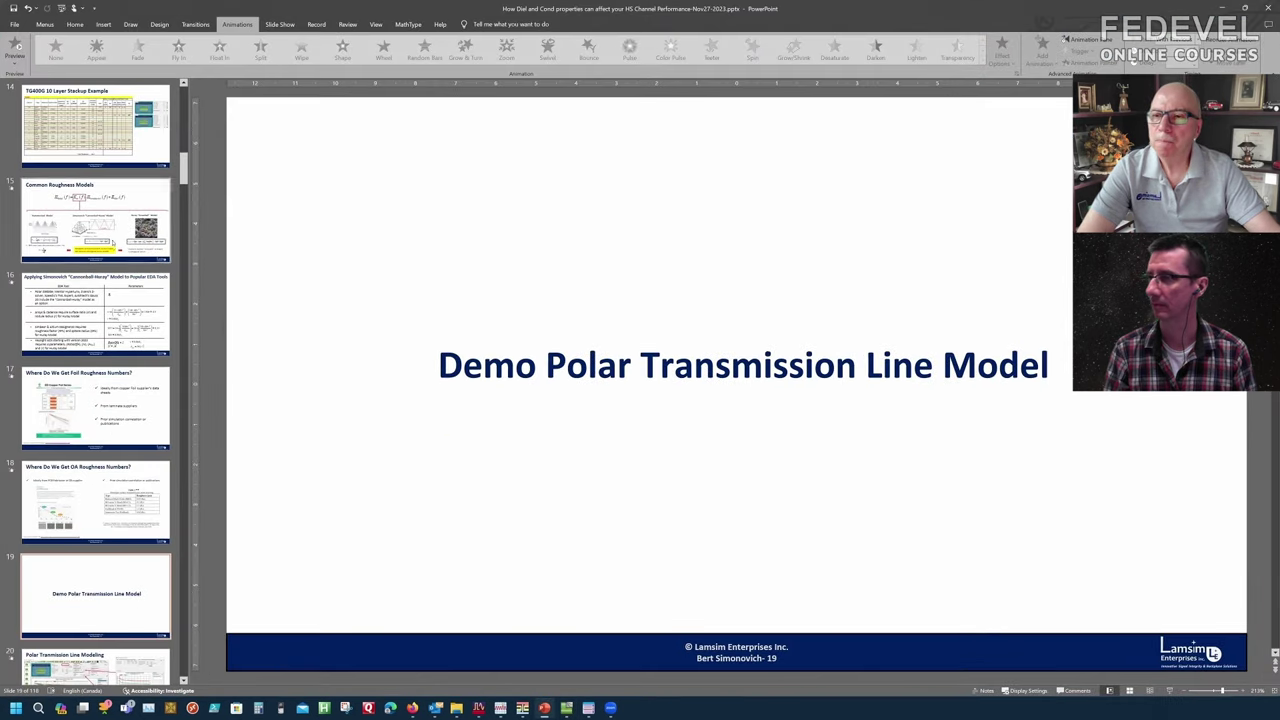
left_click(96, 125)
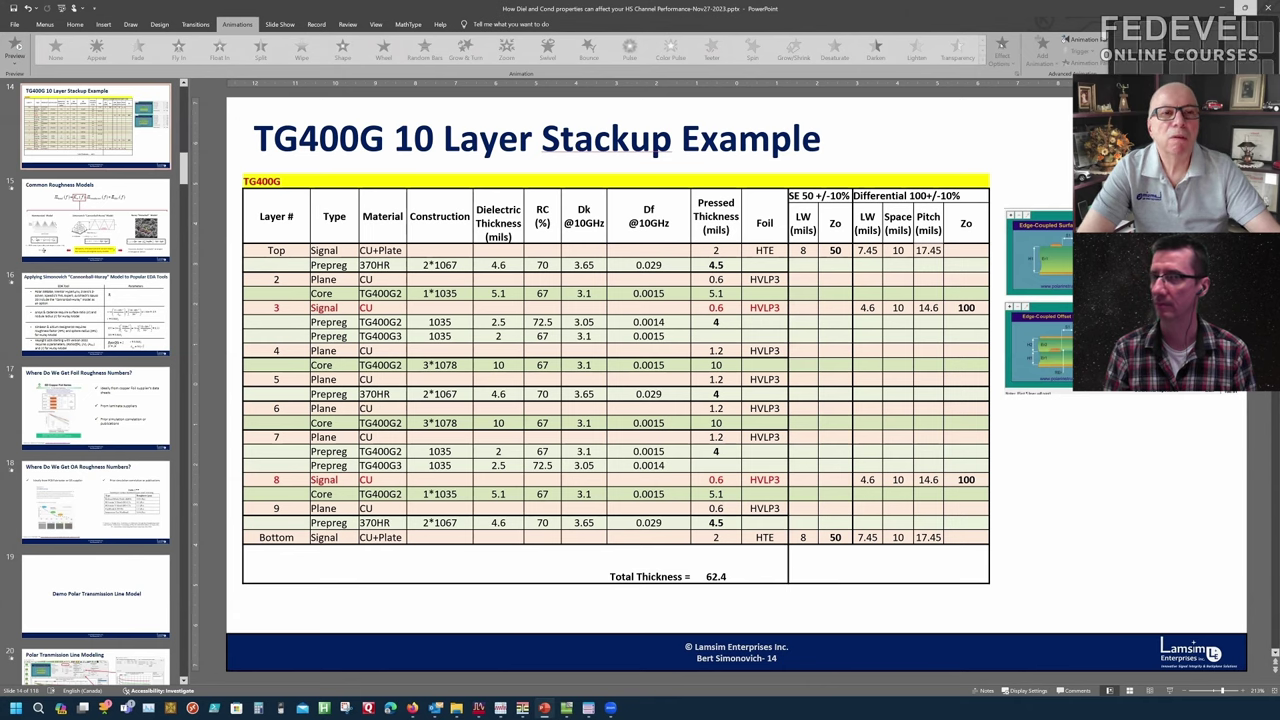
Place the restored stackup slide window beside the Polar Si9000 solver and minimize the Channel_Model data display.
left_click(1244, 8)
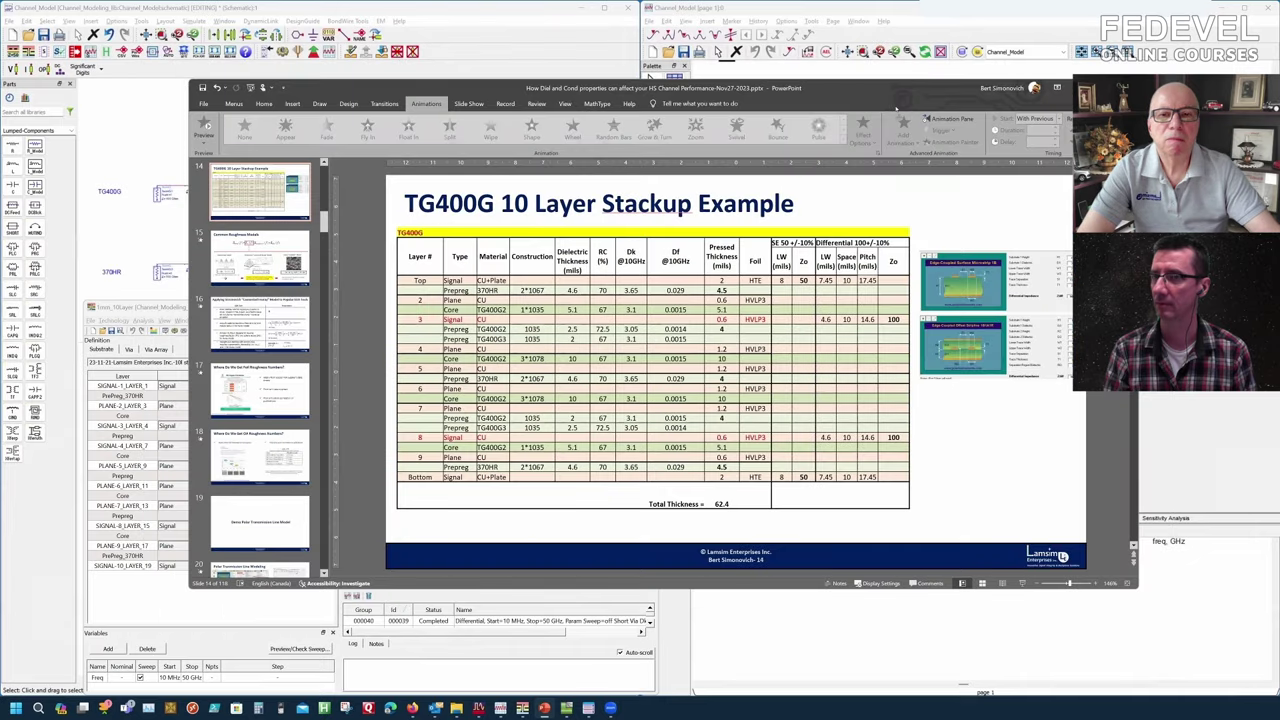
left_click_drag(963, 87, 651, 110)
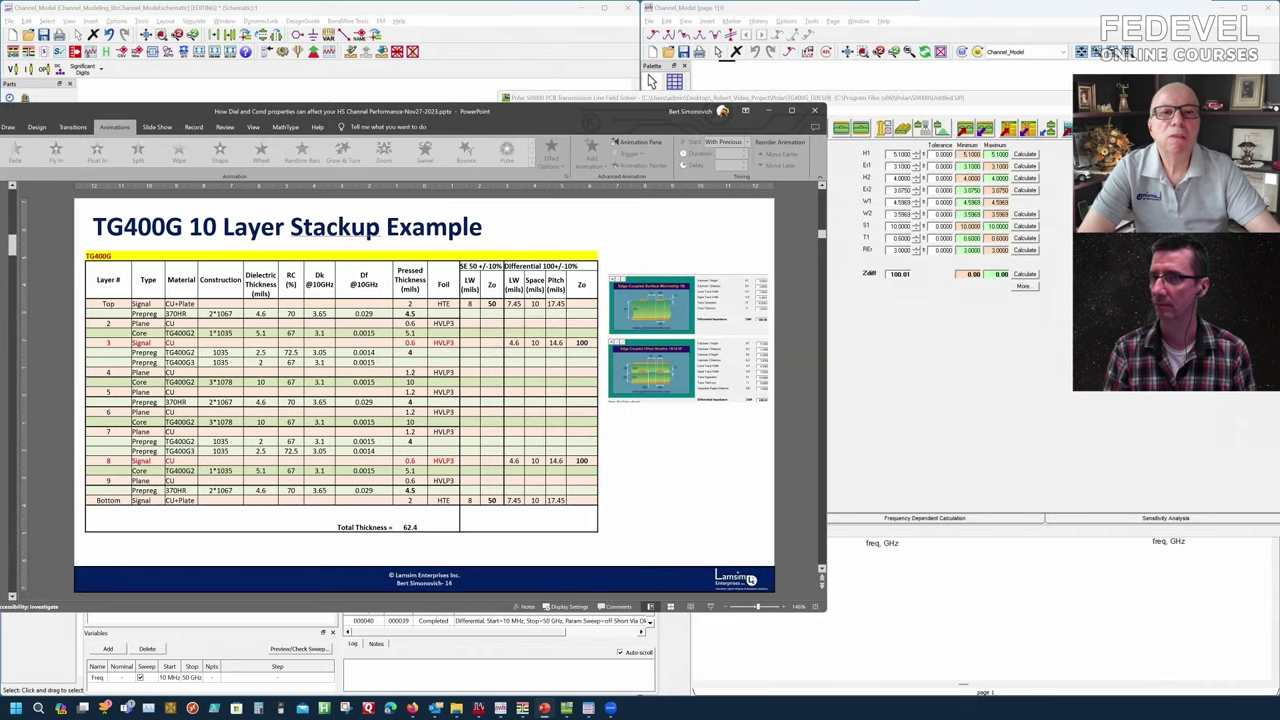
left_click(651, 80)
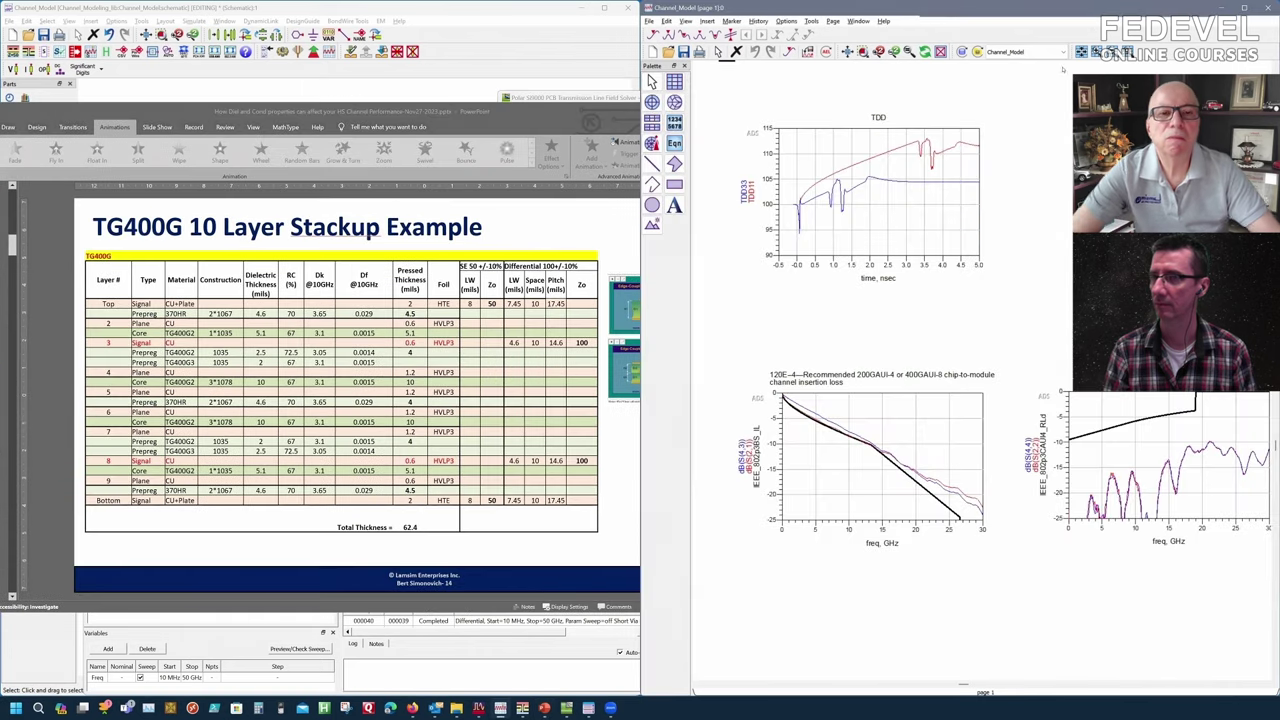
left_click(1222, 8)
left_click(1000, 97)
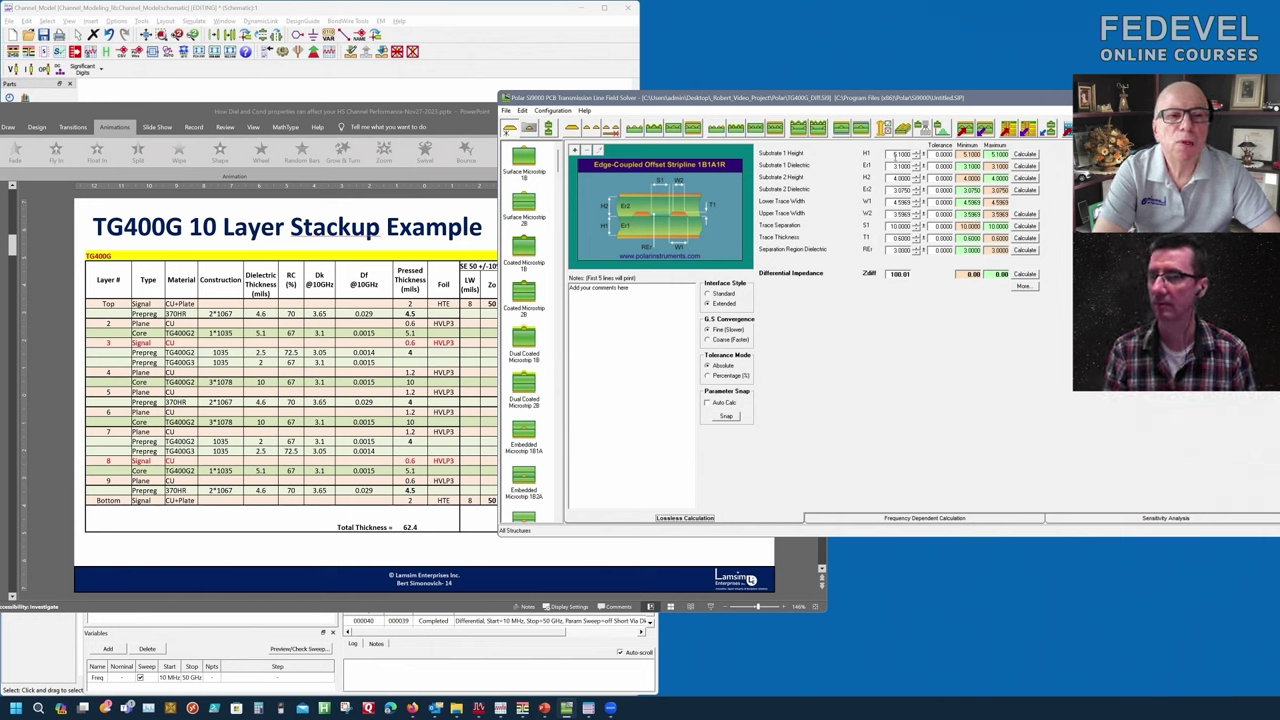
Compare the solver's substrate 1 height, substrate 2 height and trace separation with the layer 3 data in the slide's stackup table.
double_click(895, 153)
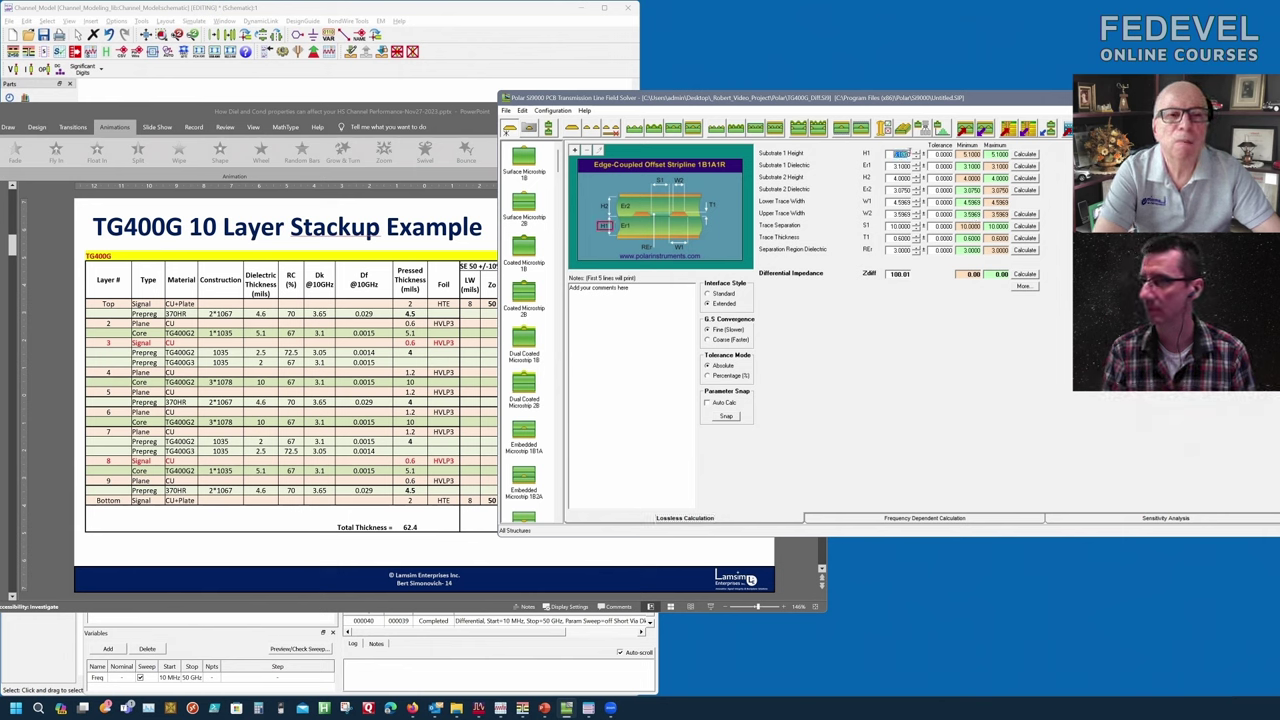
left_click(438, 134)
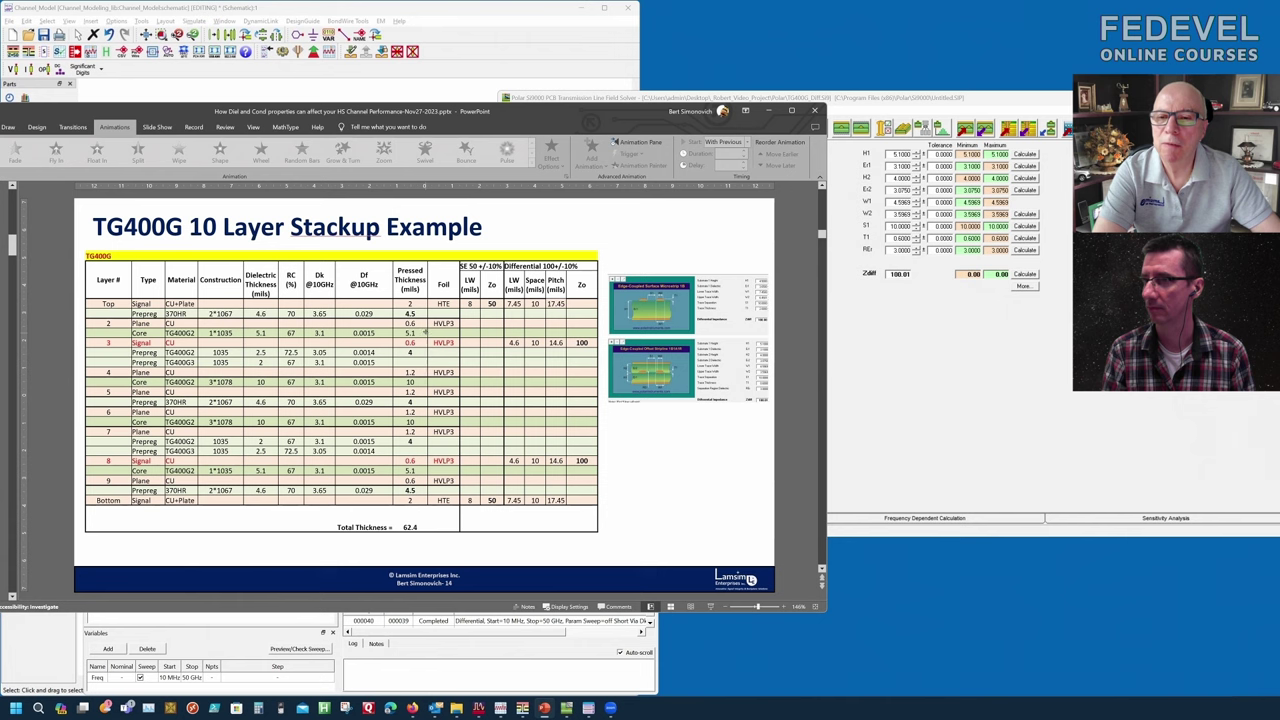
left_click(424, 333)
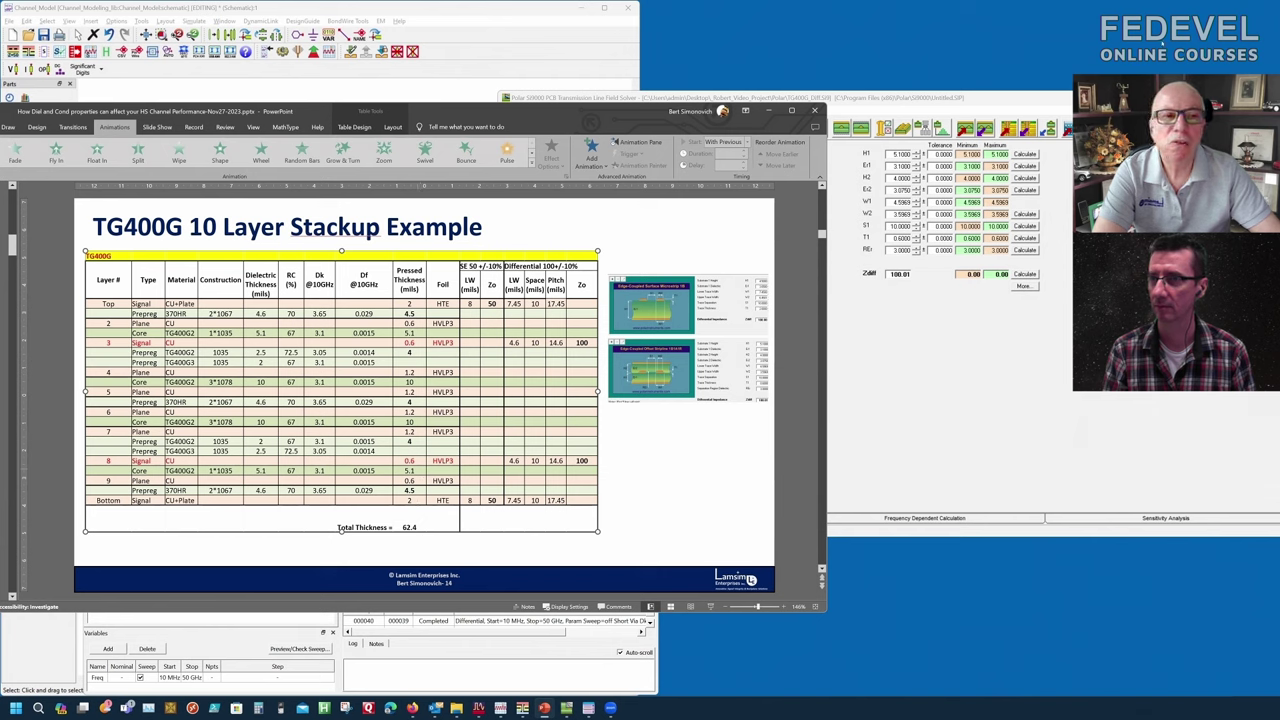
key("alt+Tab")
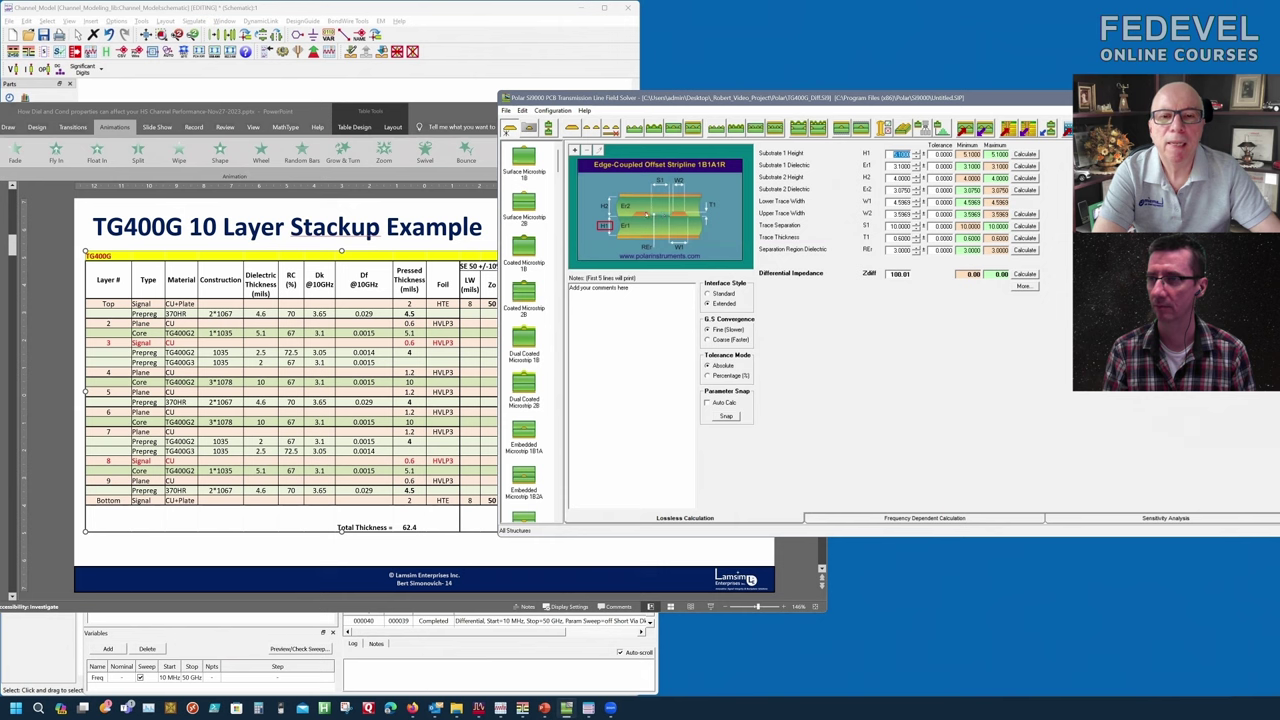
left_click(900, 177)
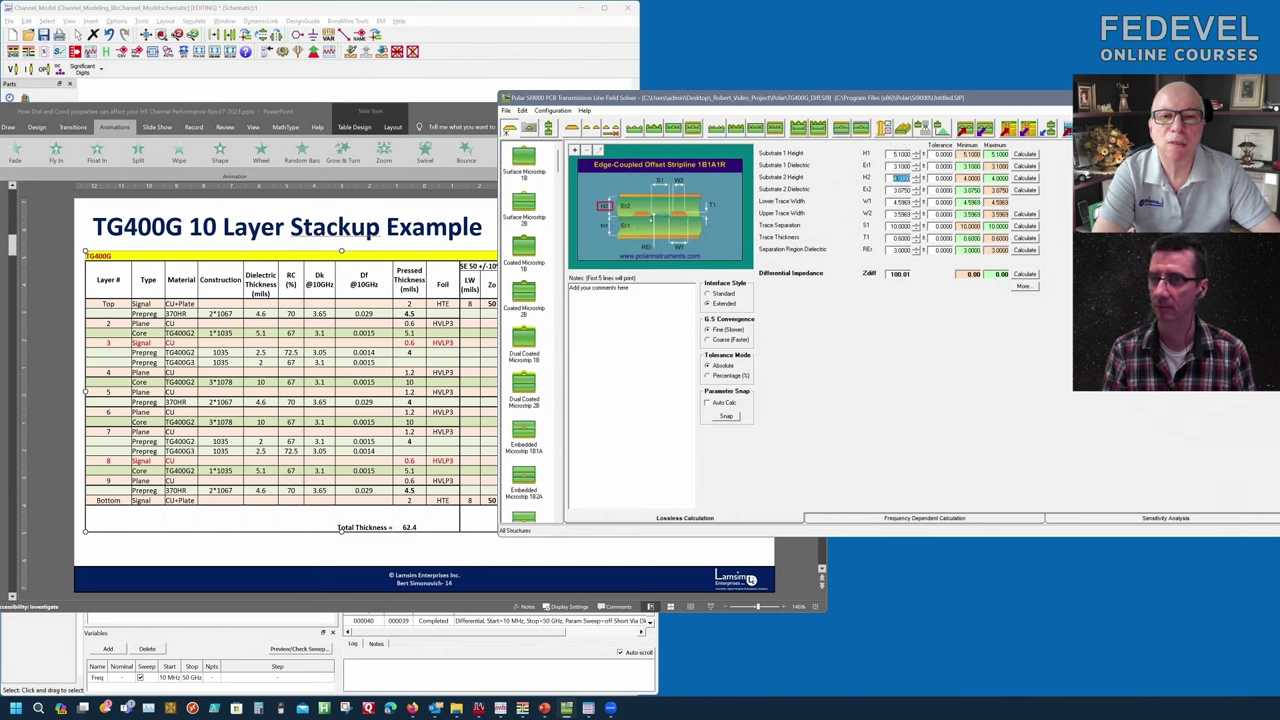
left_click(900, 225)
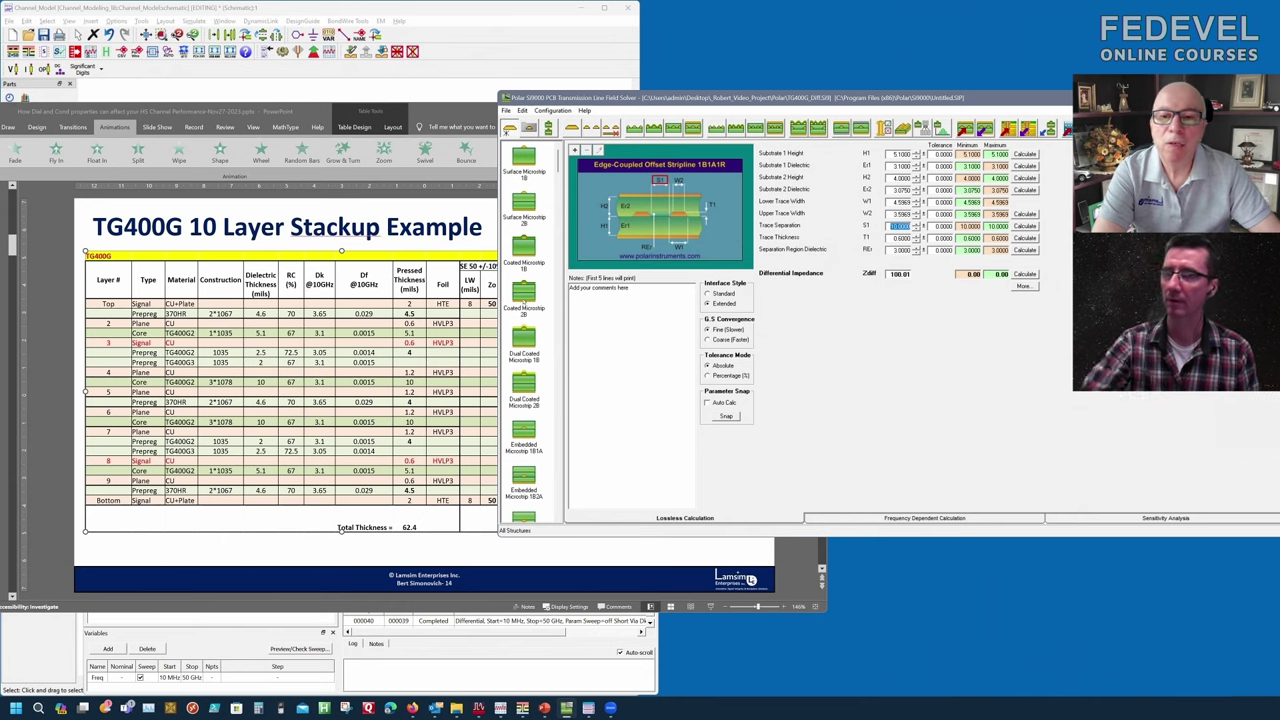
key("alt+Tab")
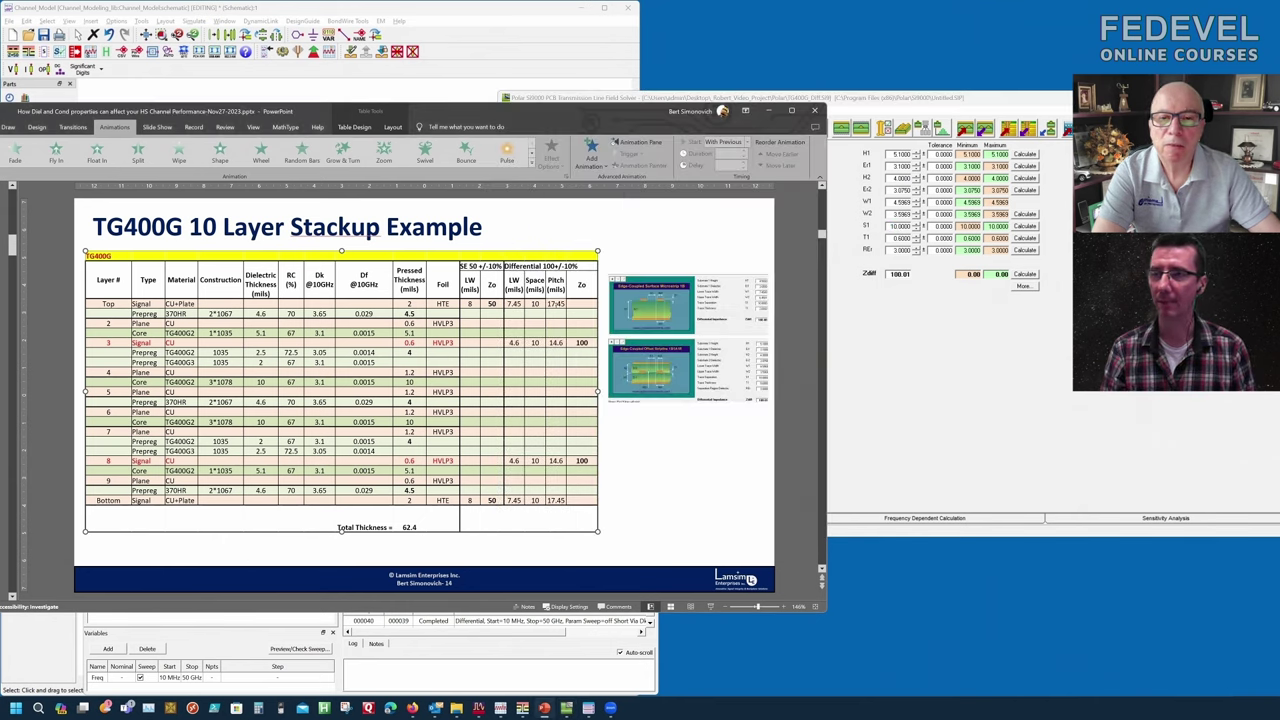
key("alt+Tab")
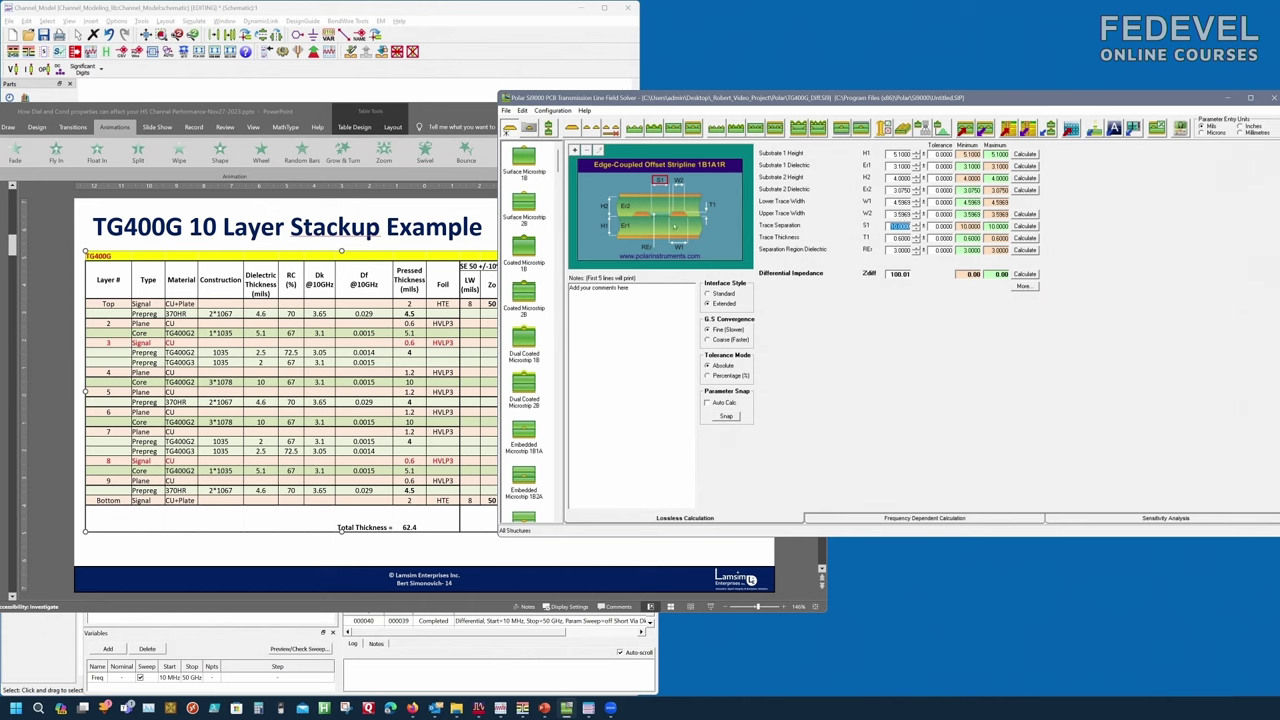
Show the solver parameters in microns and return the entry units to mils.
left_click(1203, 132)
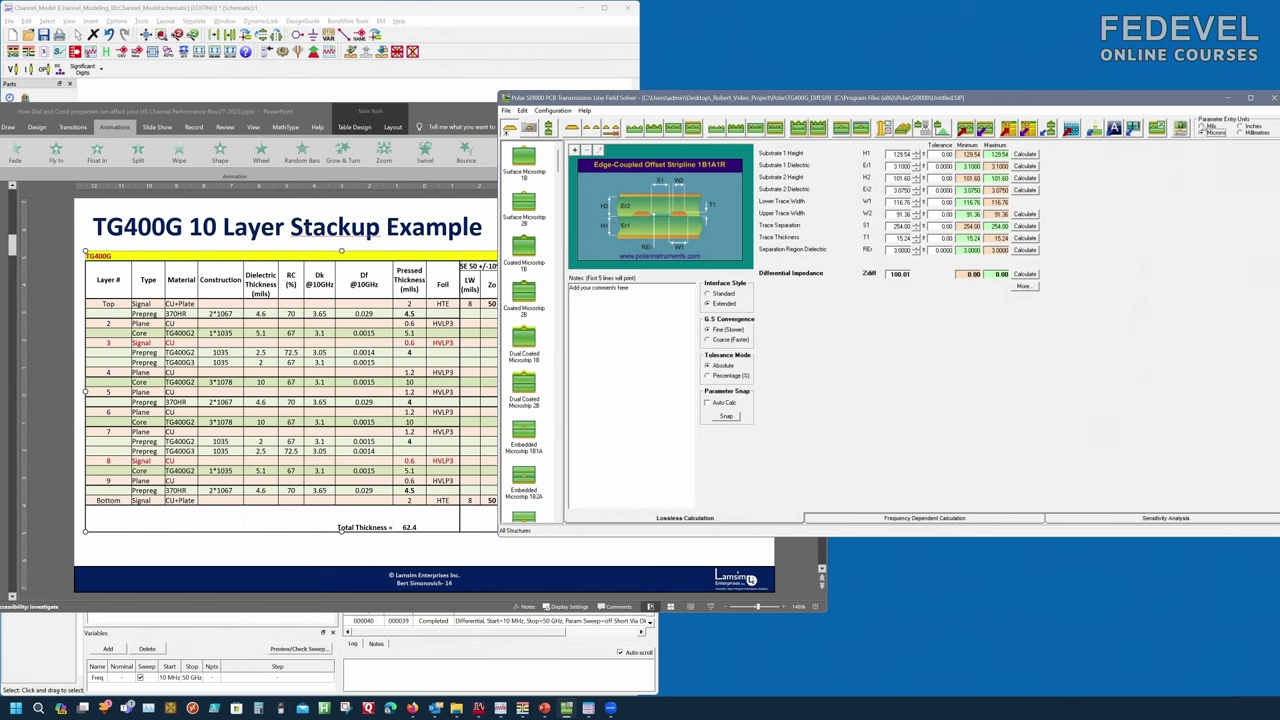
left_click(1203, 126)
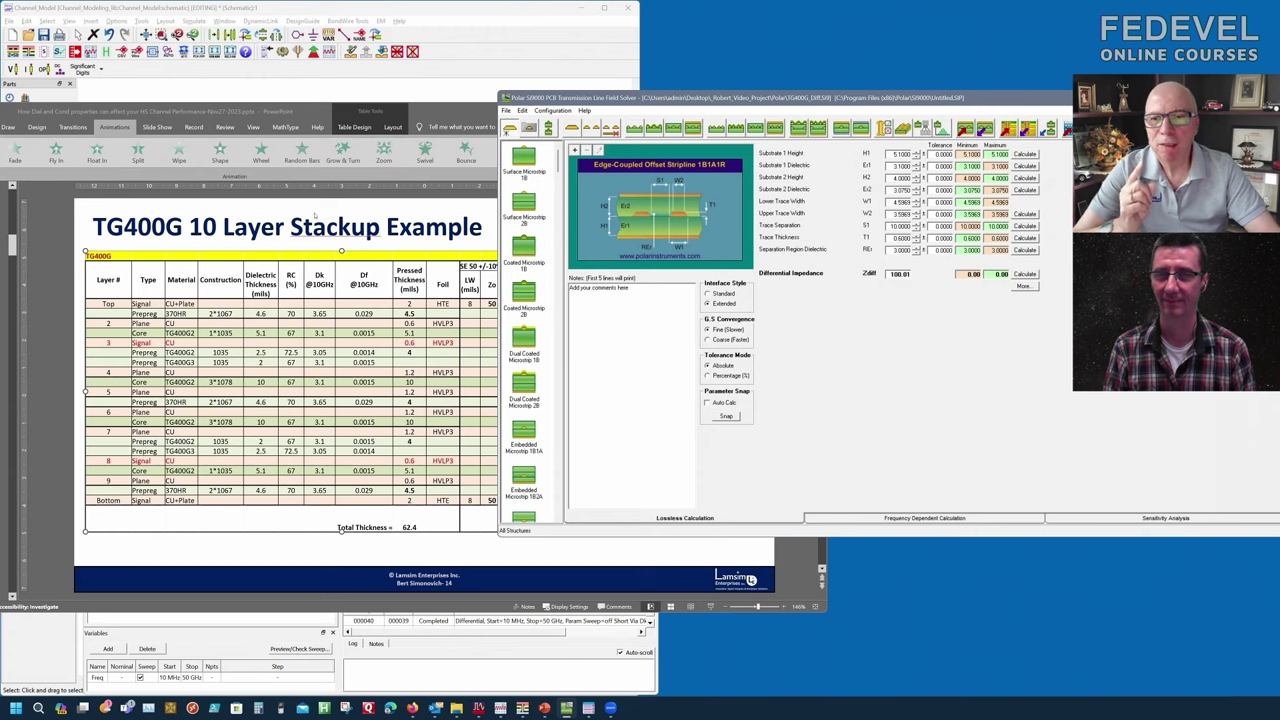
Make the layer 2 plane row of the slide's stackup table slightly taller, and return to the Polar Si9000 solver.
left_click(491, 296)
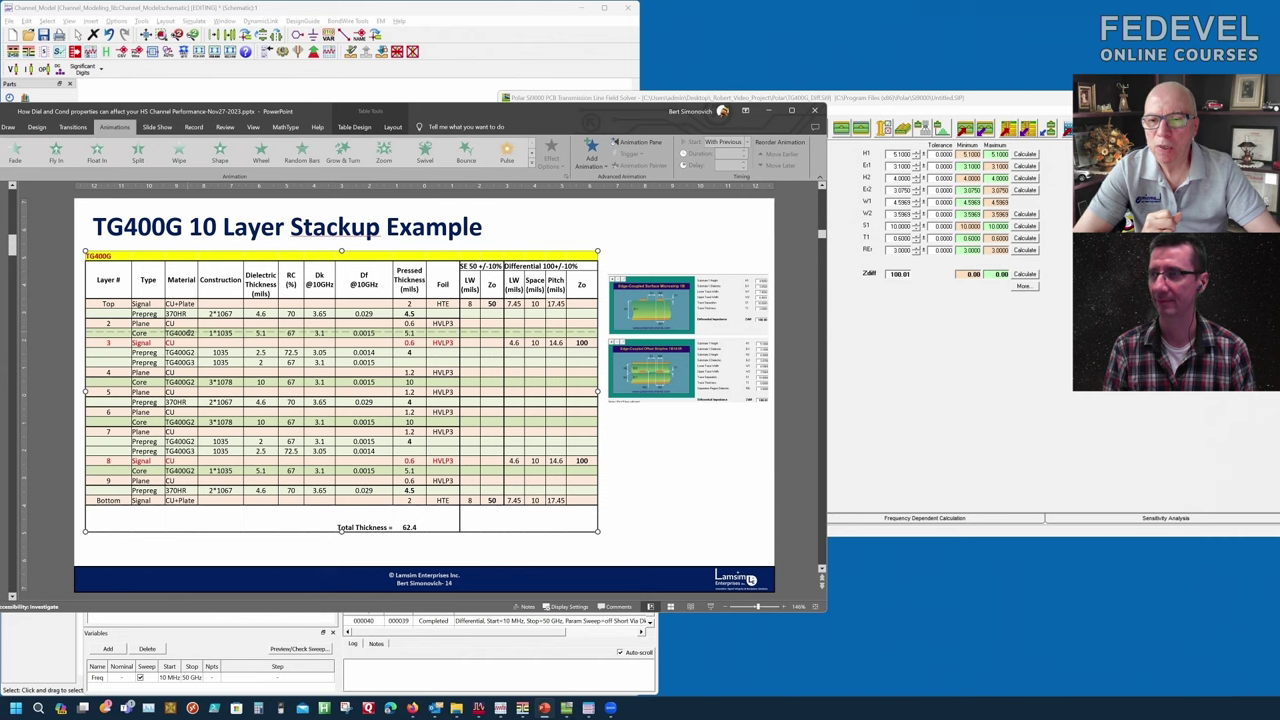
left_click_drag(190, 333, 210, 334)
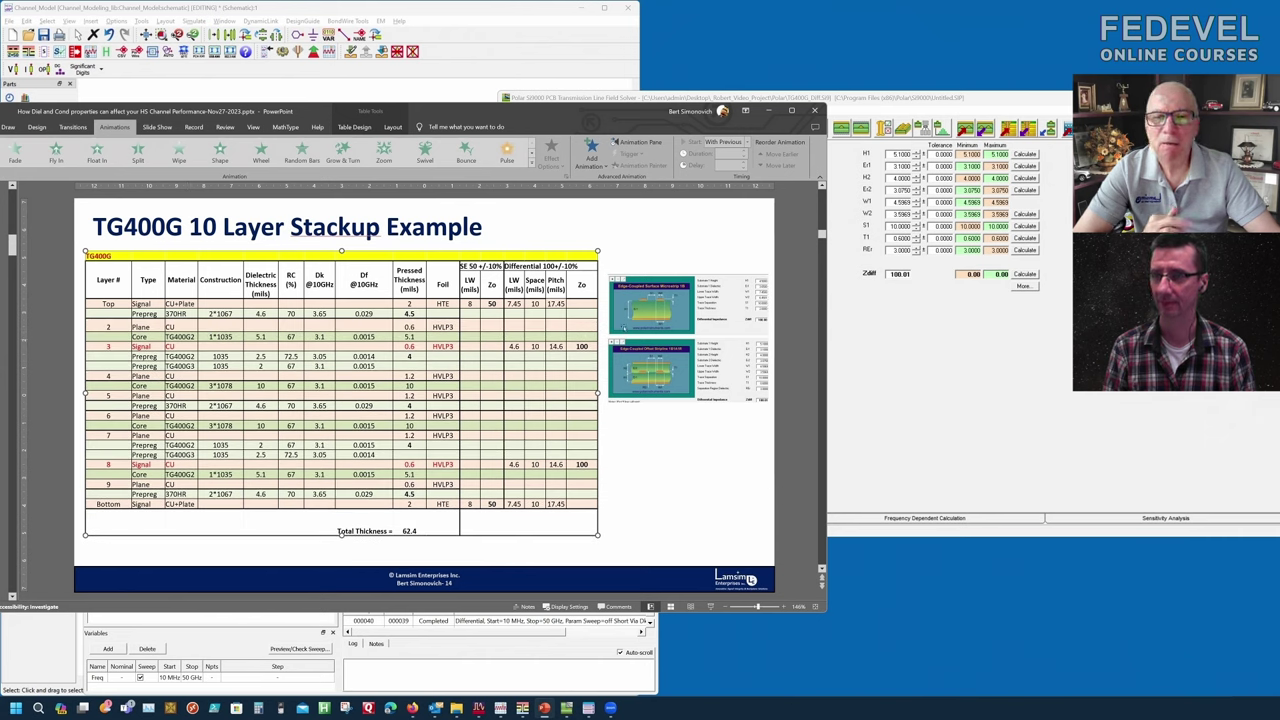
left_click(1062, 106)
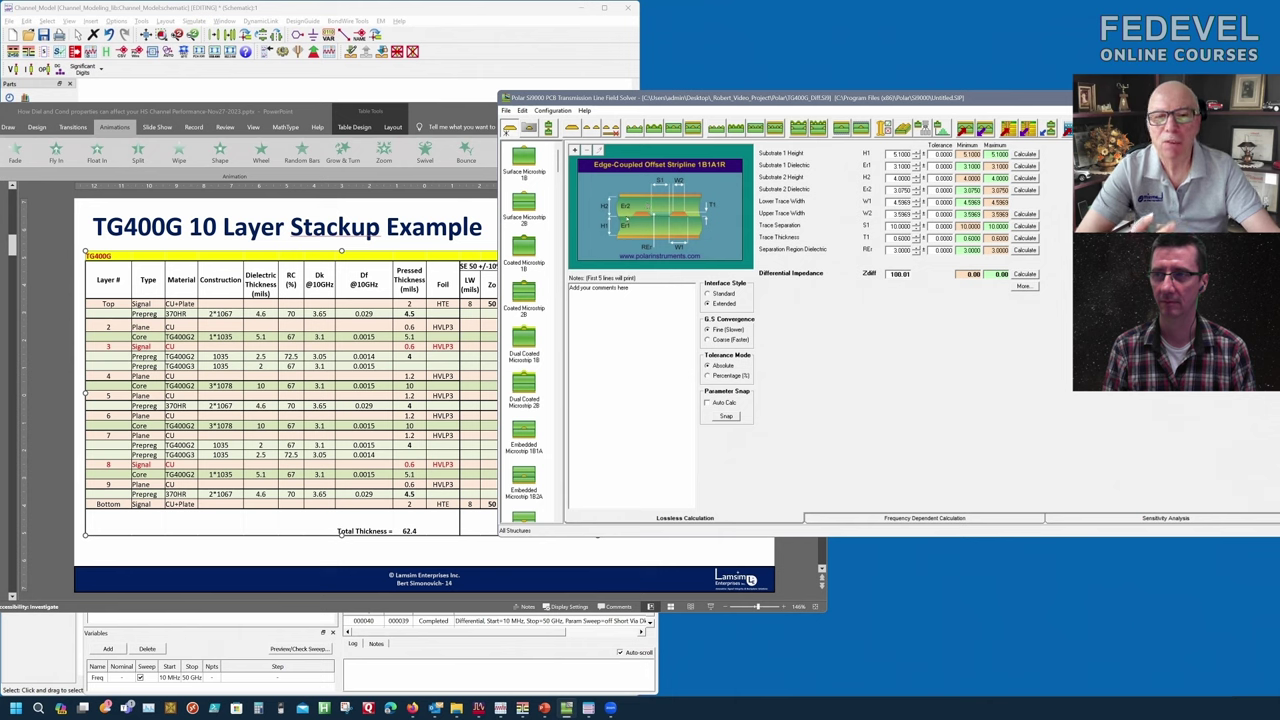
Examine the substrate 2 height, trace separation and separation region dielectric, and browse the available offset stripline and edge-coupled structures.
left_click(902, 178)
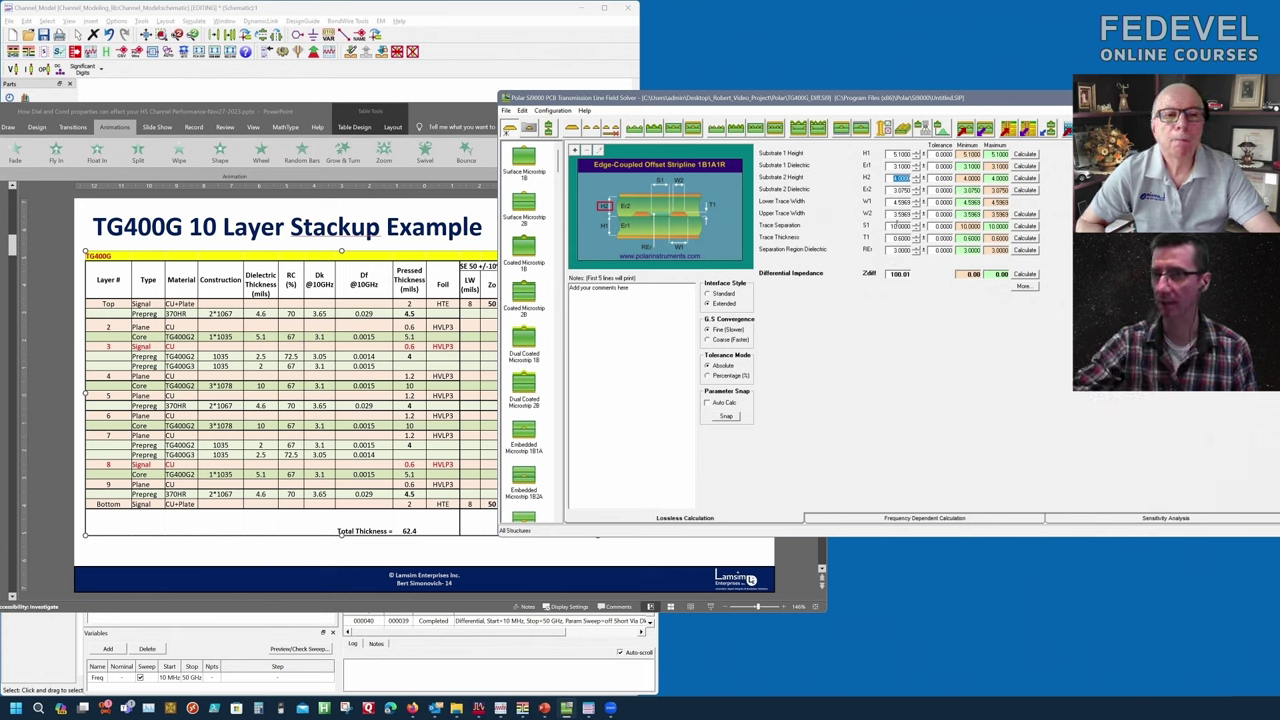
left_click(897, 225)
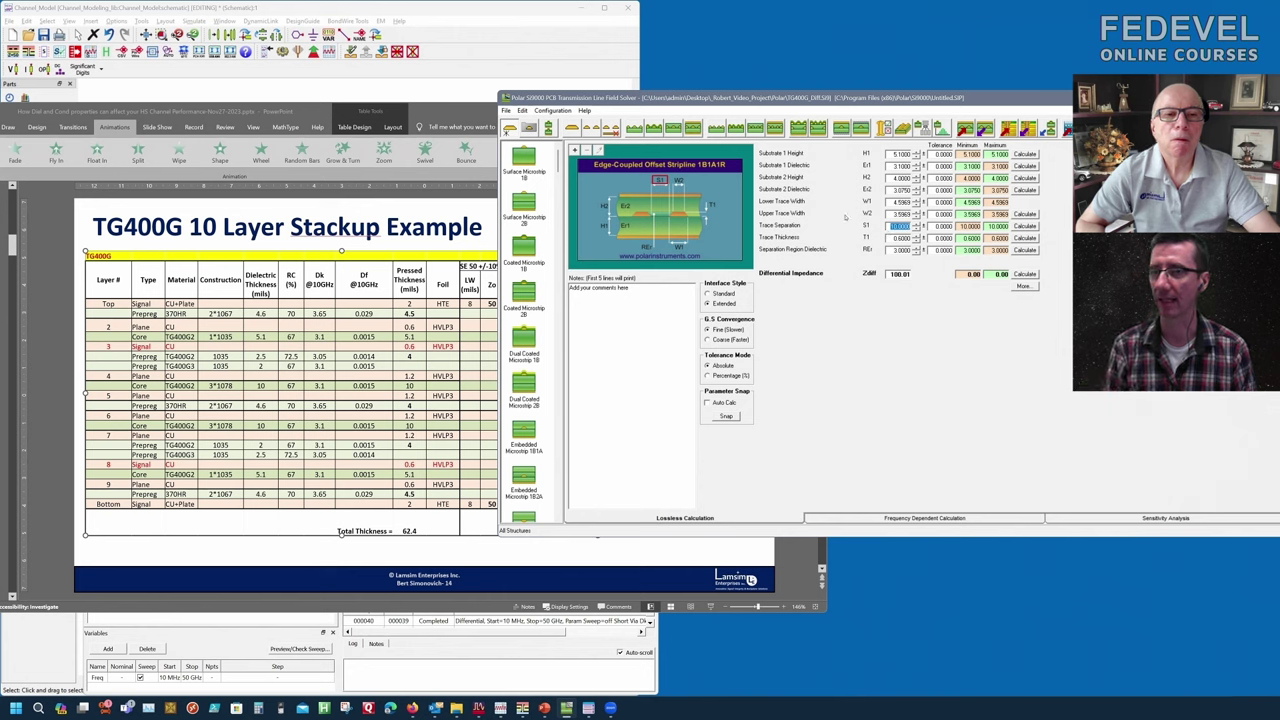
left_click(899, 250)
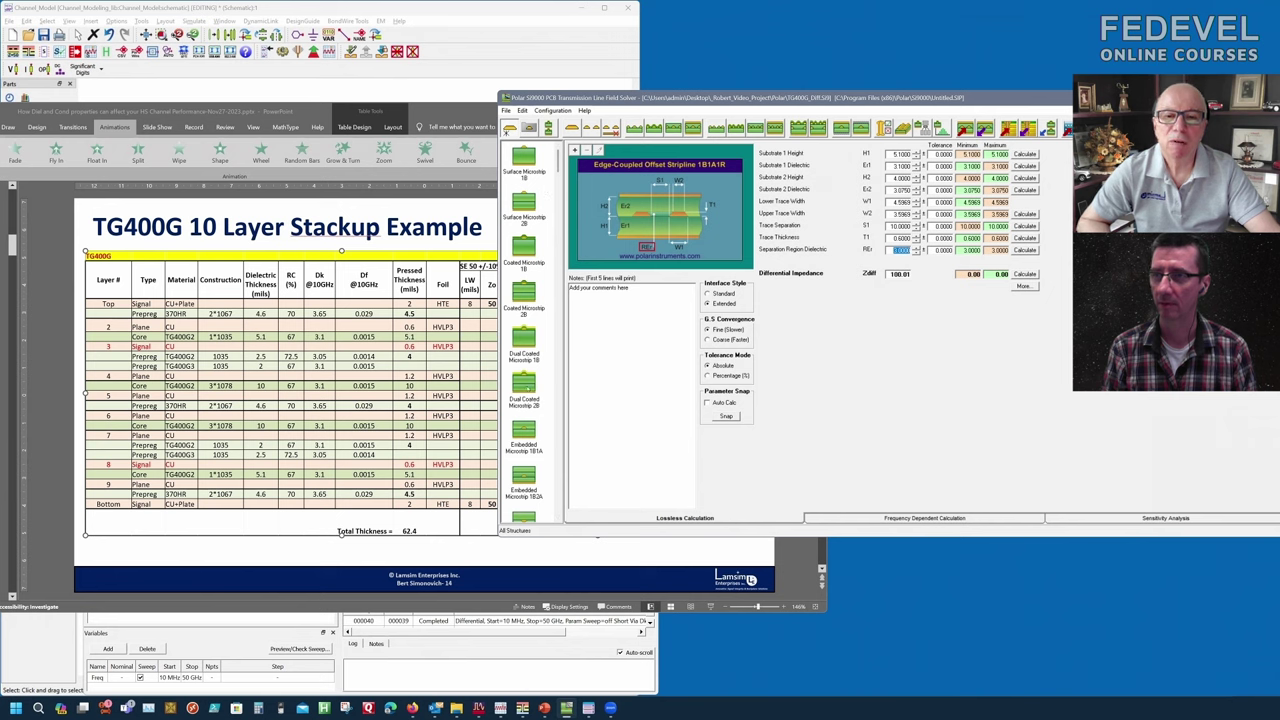
scroll(524, 330, "down", 10)
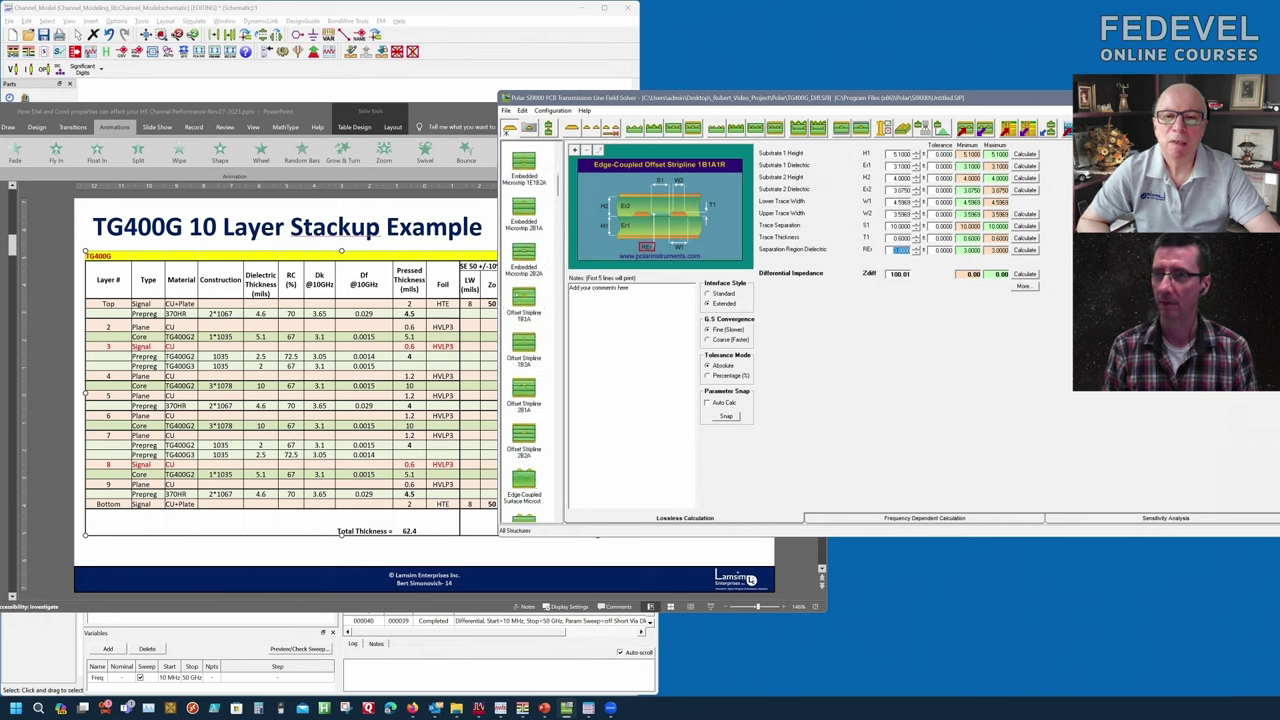
scroll(524, 340, "down", 5)
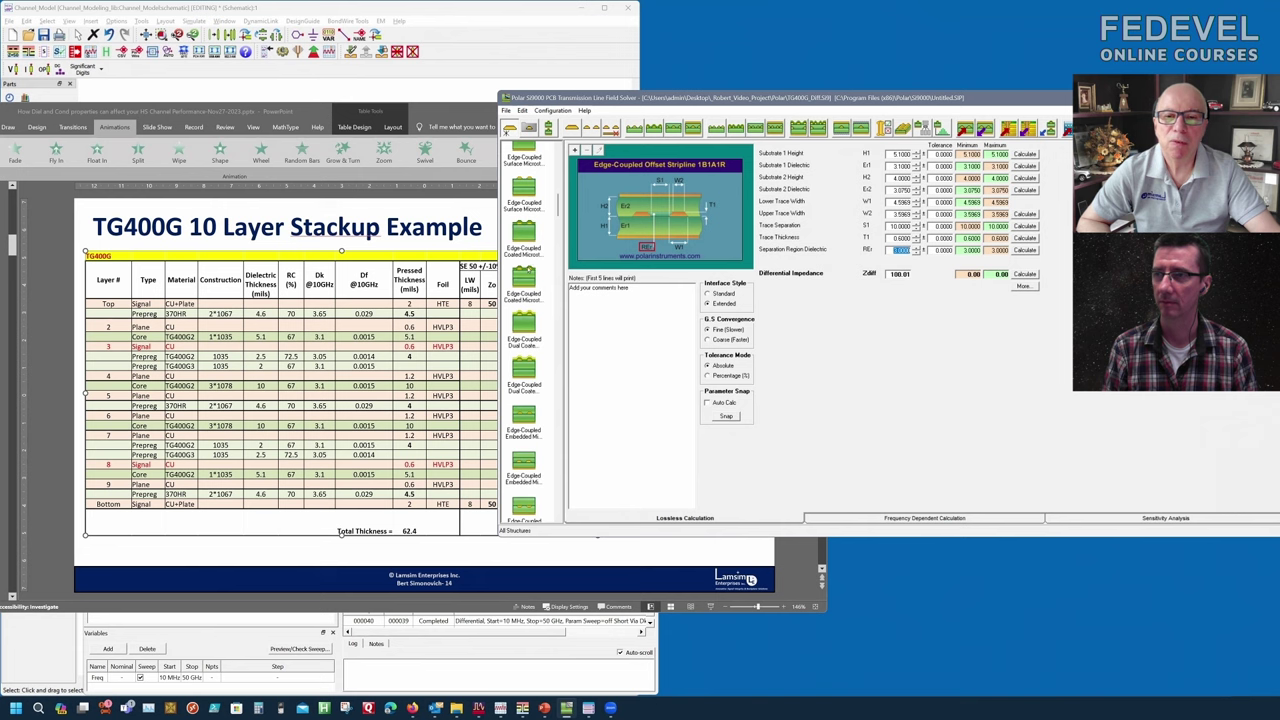
scroll(530, 320, "up", 10)
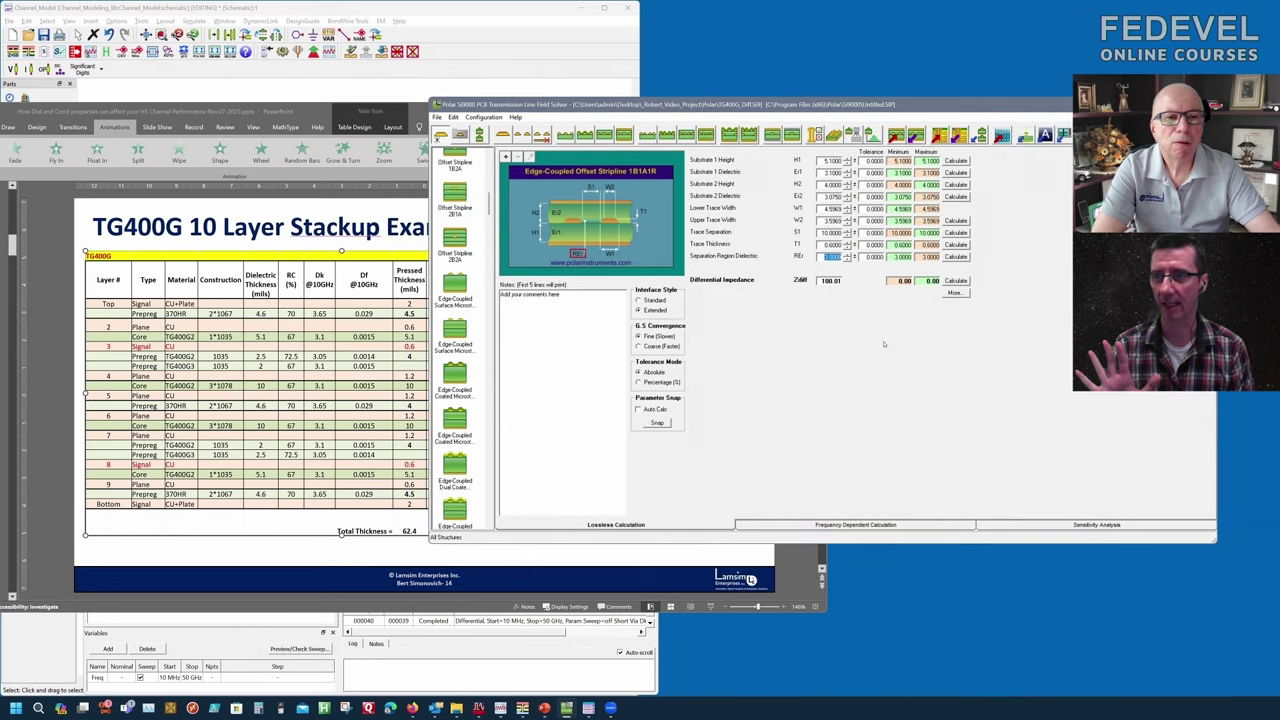
Compare the frequency dependent calculation setup with the lossless calculation parameters, ending on the lossless calculation.
left_click(856, 527)
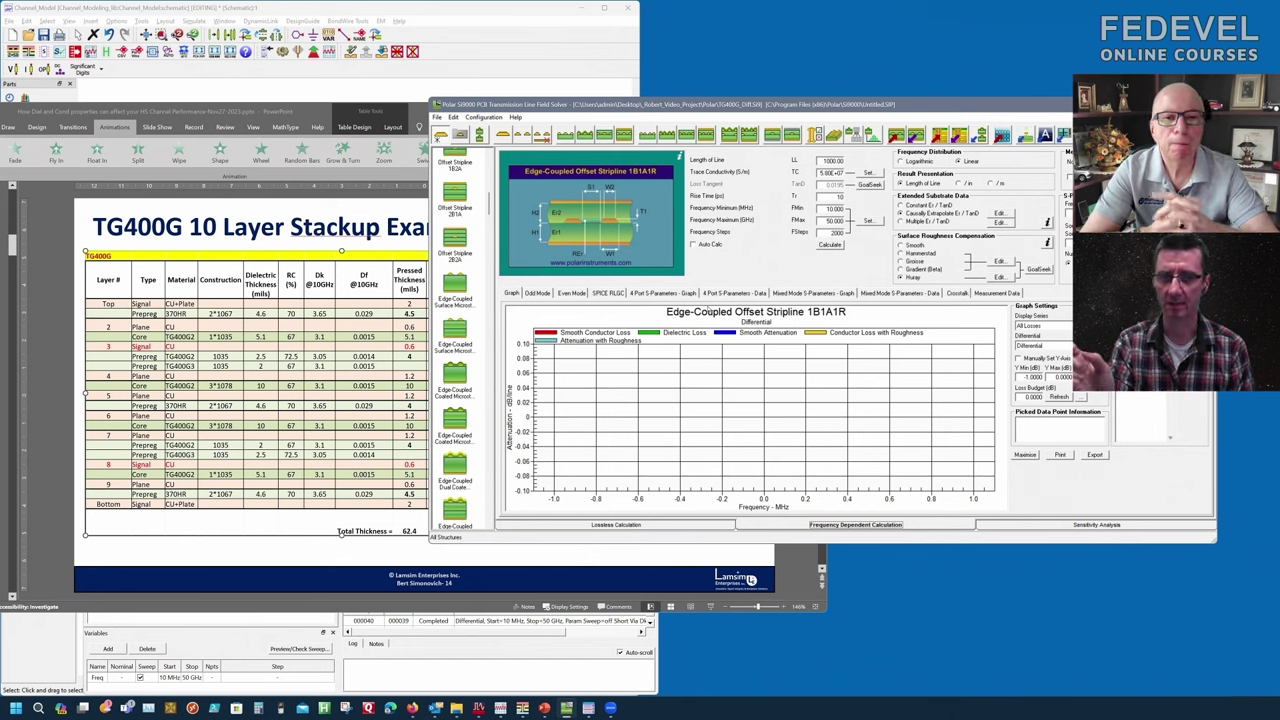
left_click(701, 528)
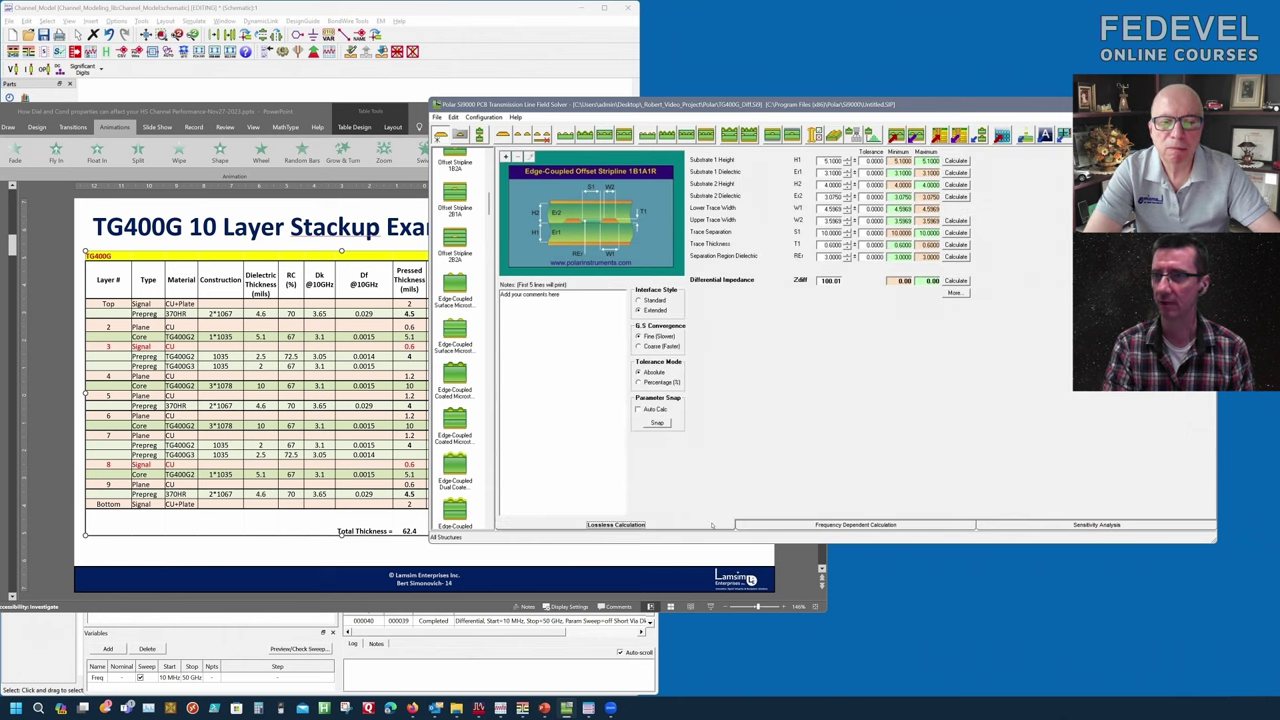
left_click(797, 527)
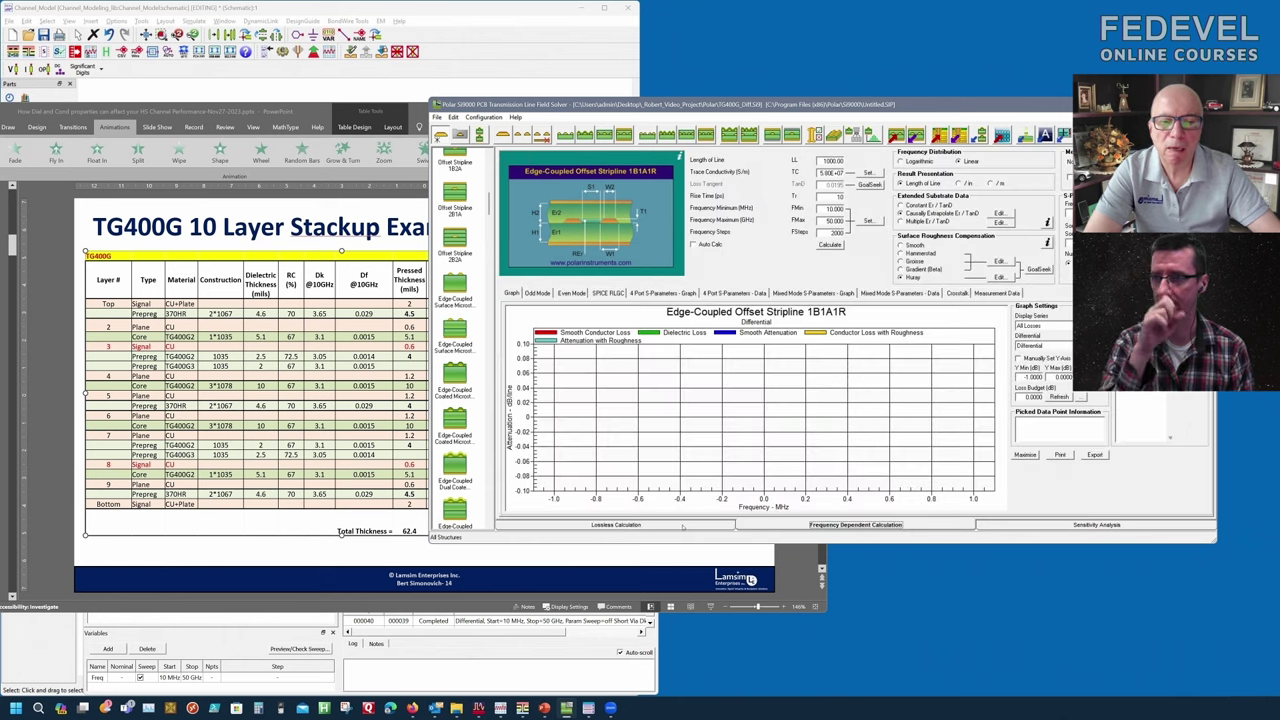
left_click(683, 526)
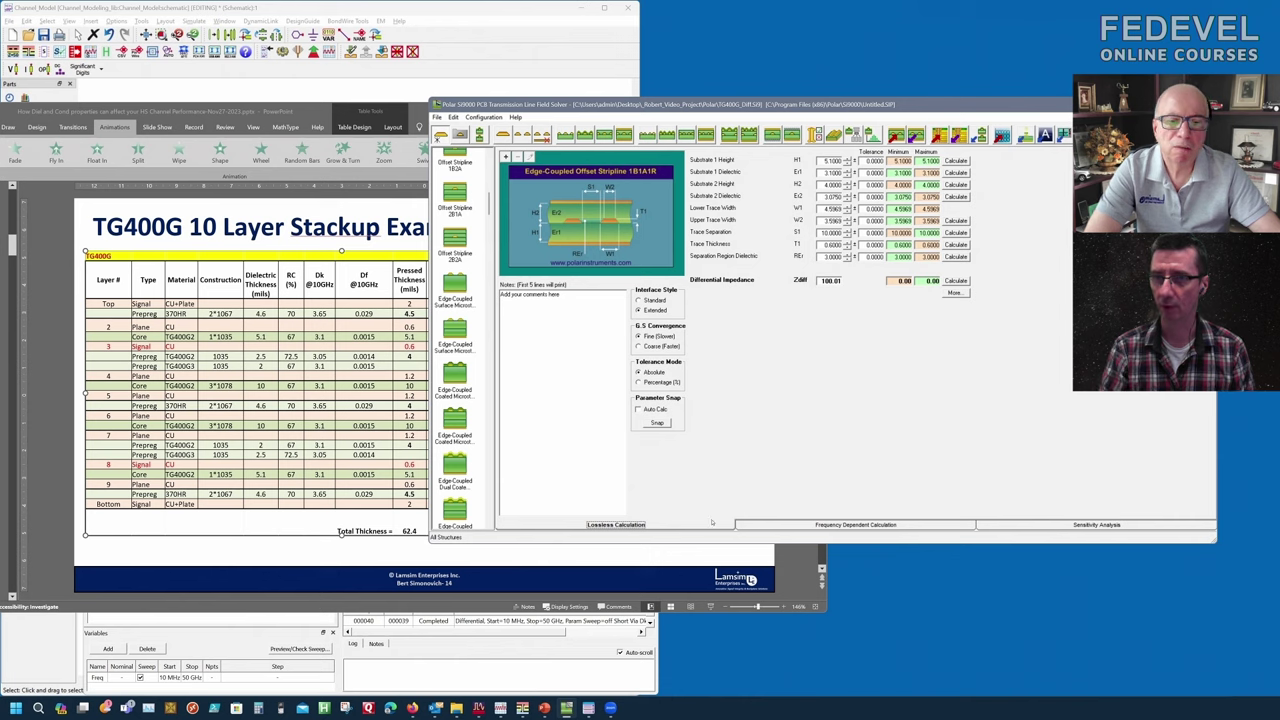
left_click(765, 529)
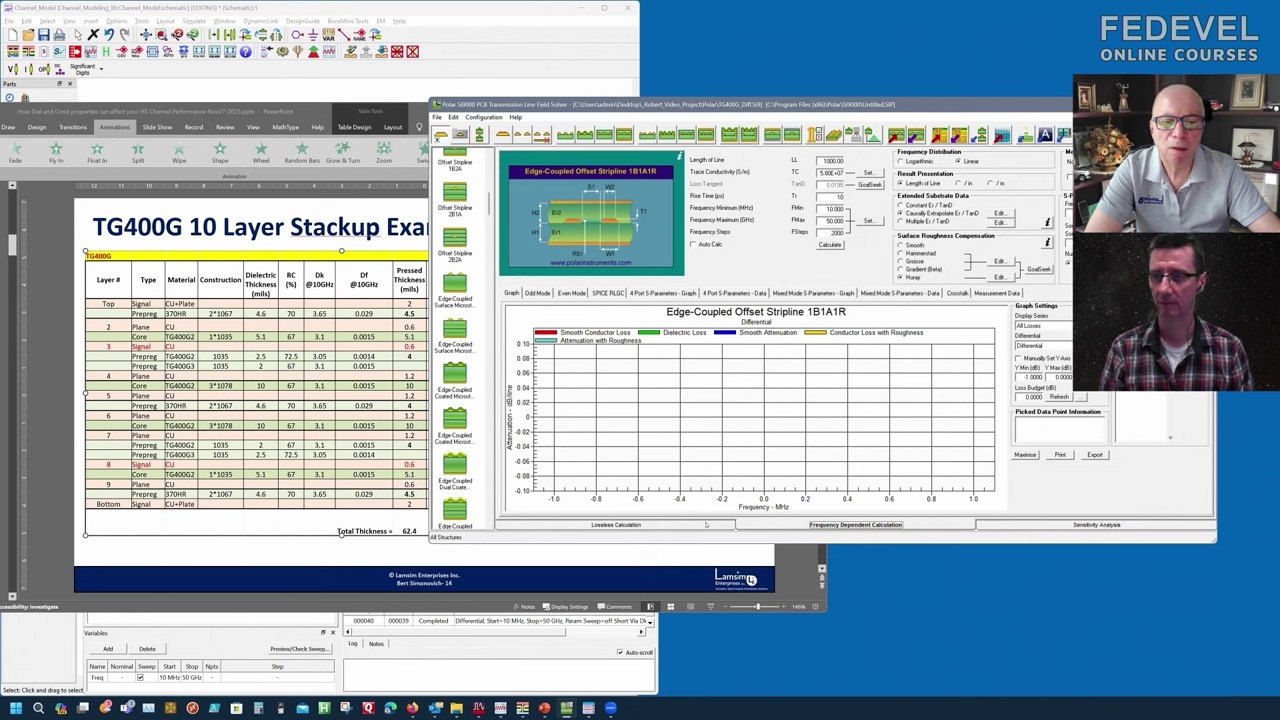
left_click(706, 524)
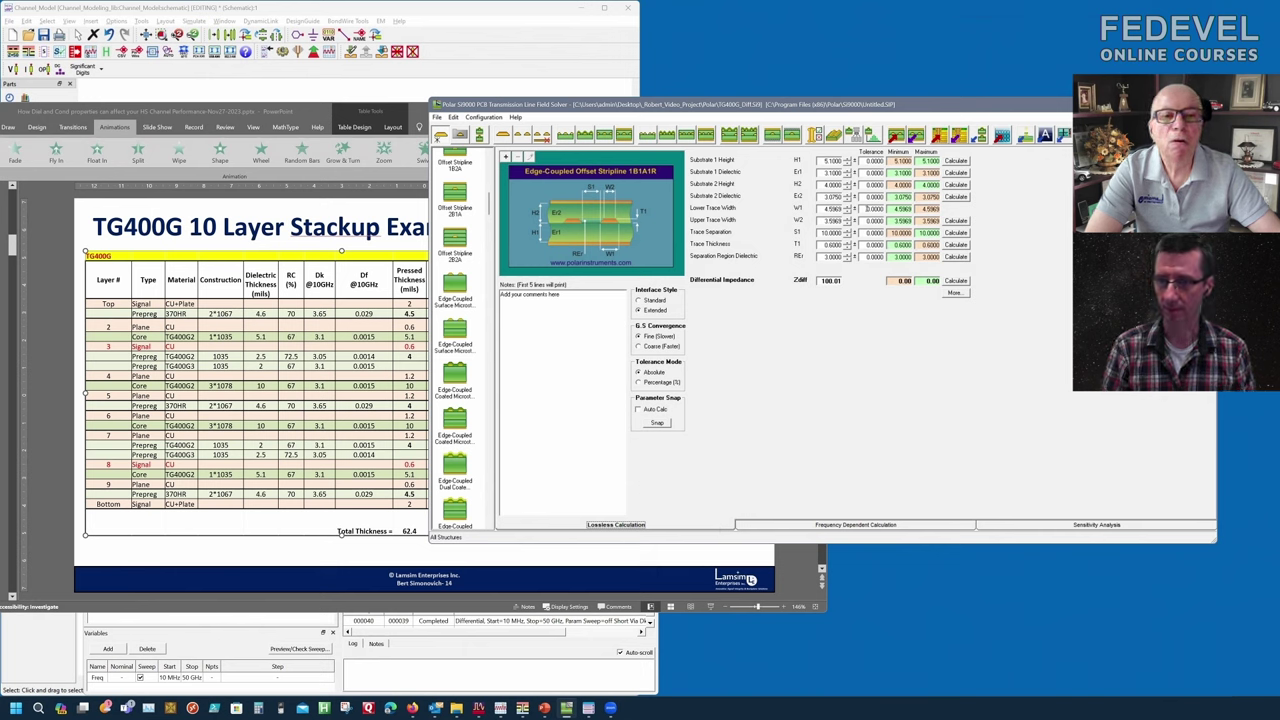
Calculate the differential impedance of the offset stripline and show its additional results clear of the parameter fields.
left_click(955, 281)
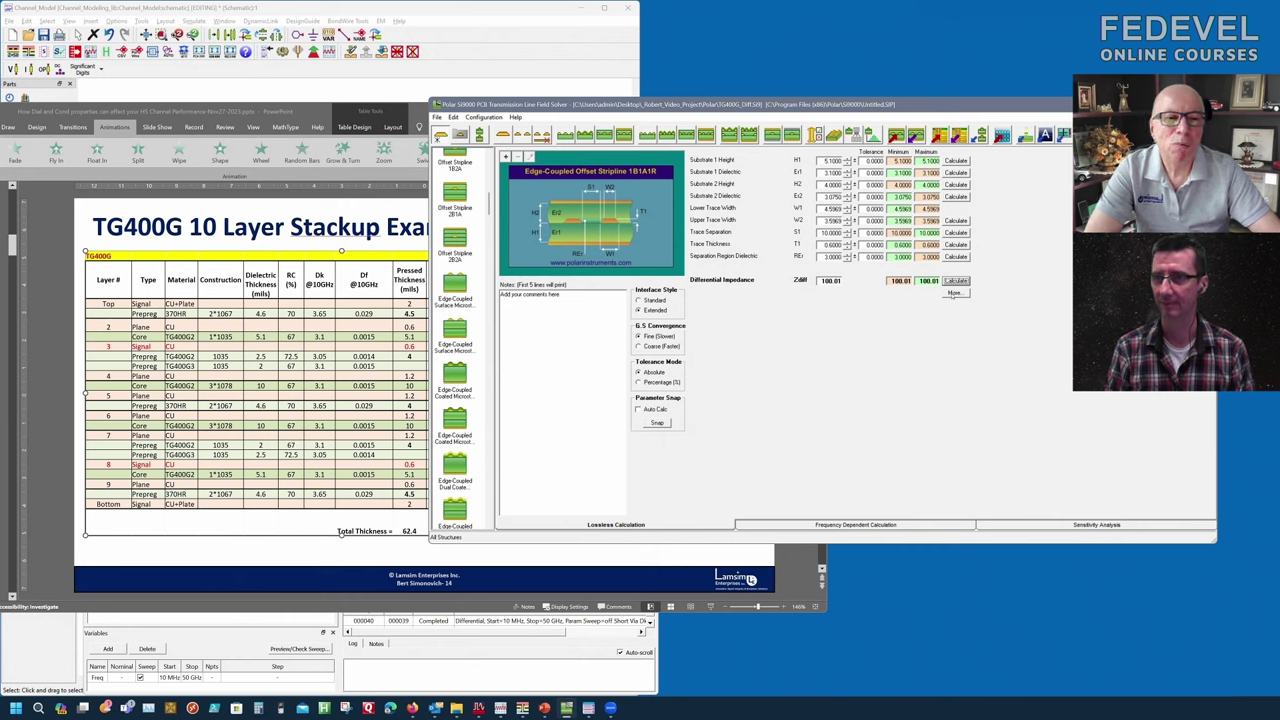
left_click(955, 292)
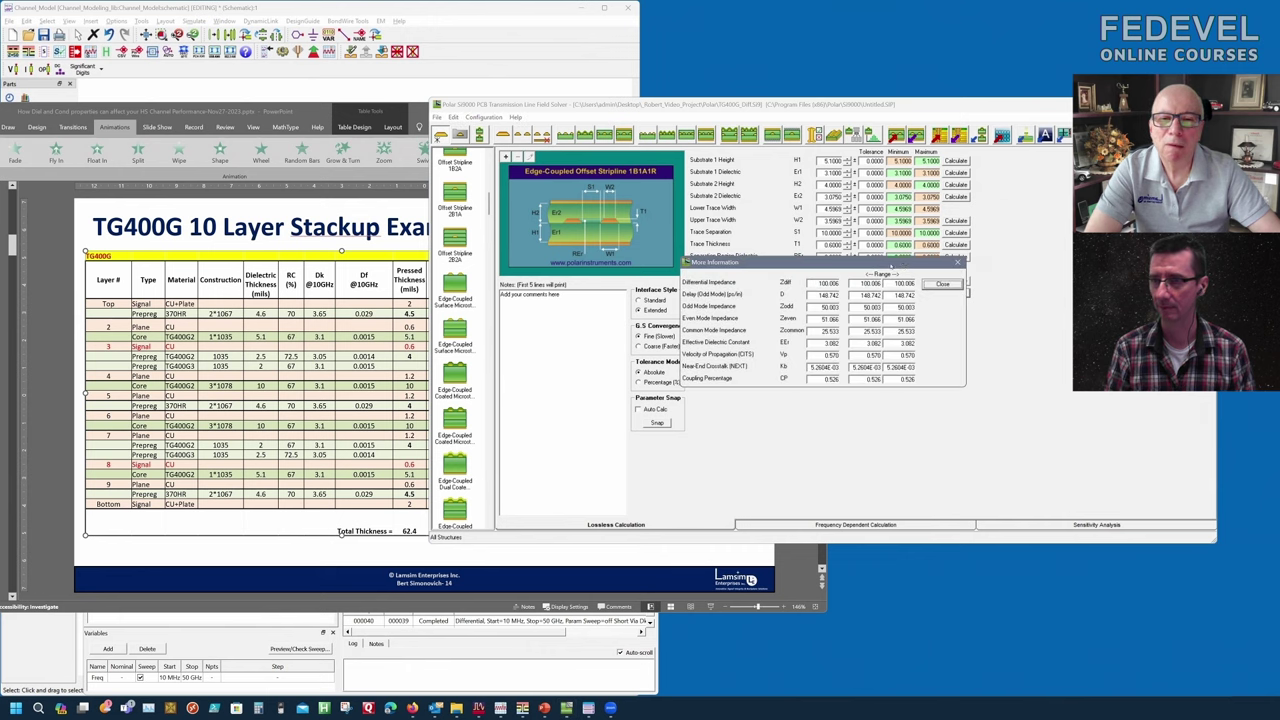
left_click_drag(893, 266, 712, 287)
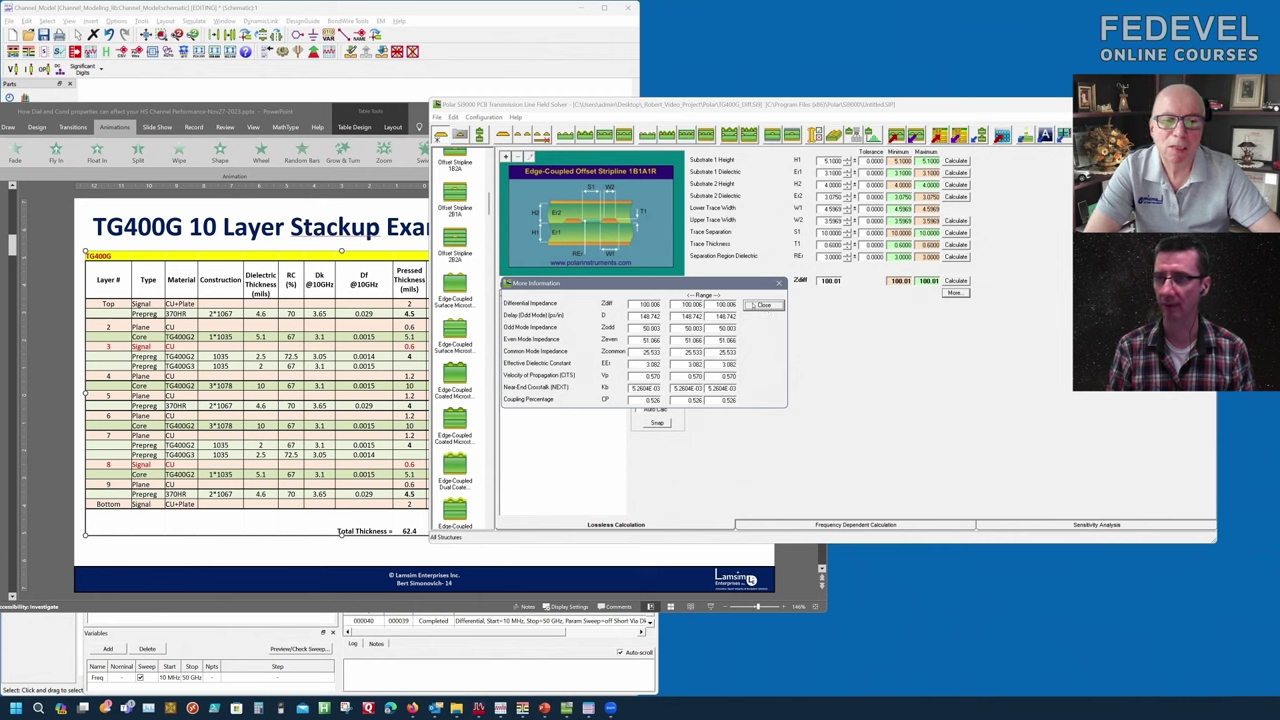
Close the additional impedance results, recalculate the stripline's differential impedance, and bring up the frequency dependent calculation.
left_click(762, 304)
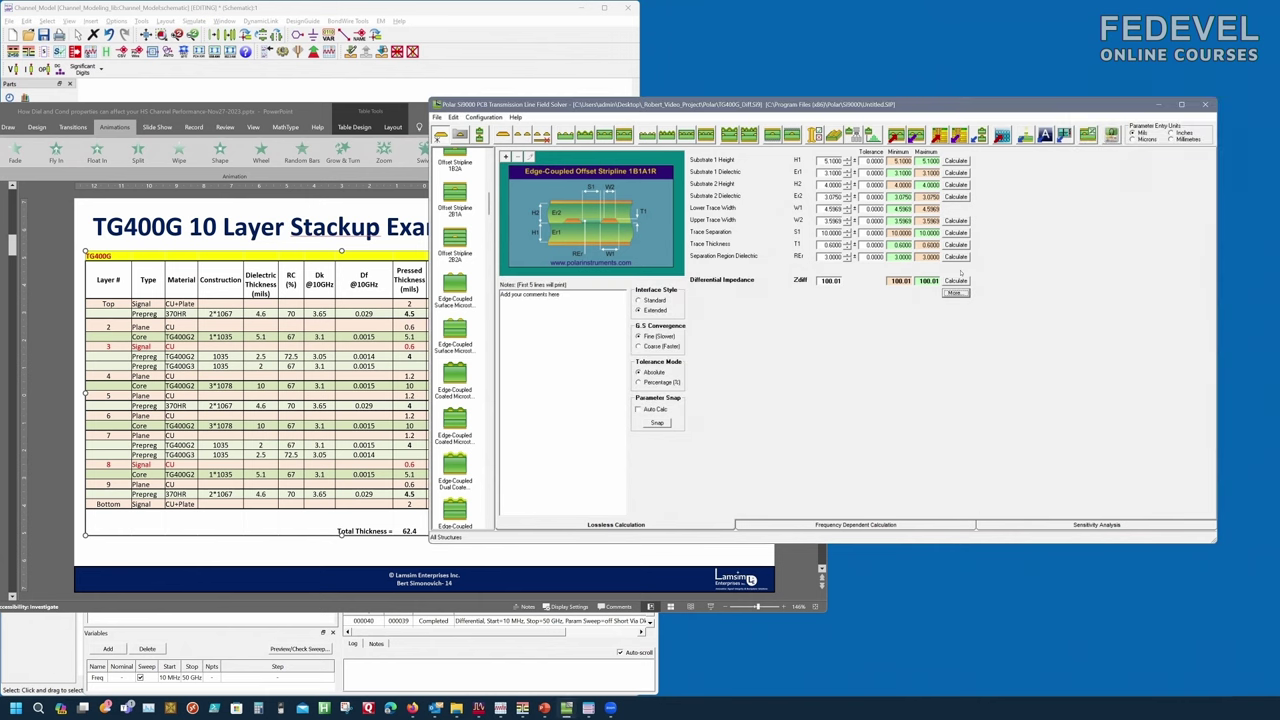
left_click(956, 281)
left_click(810, 526)
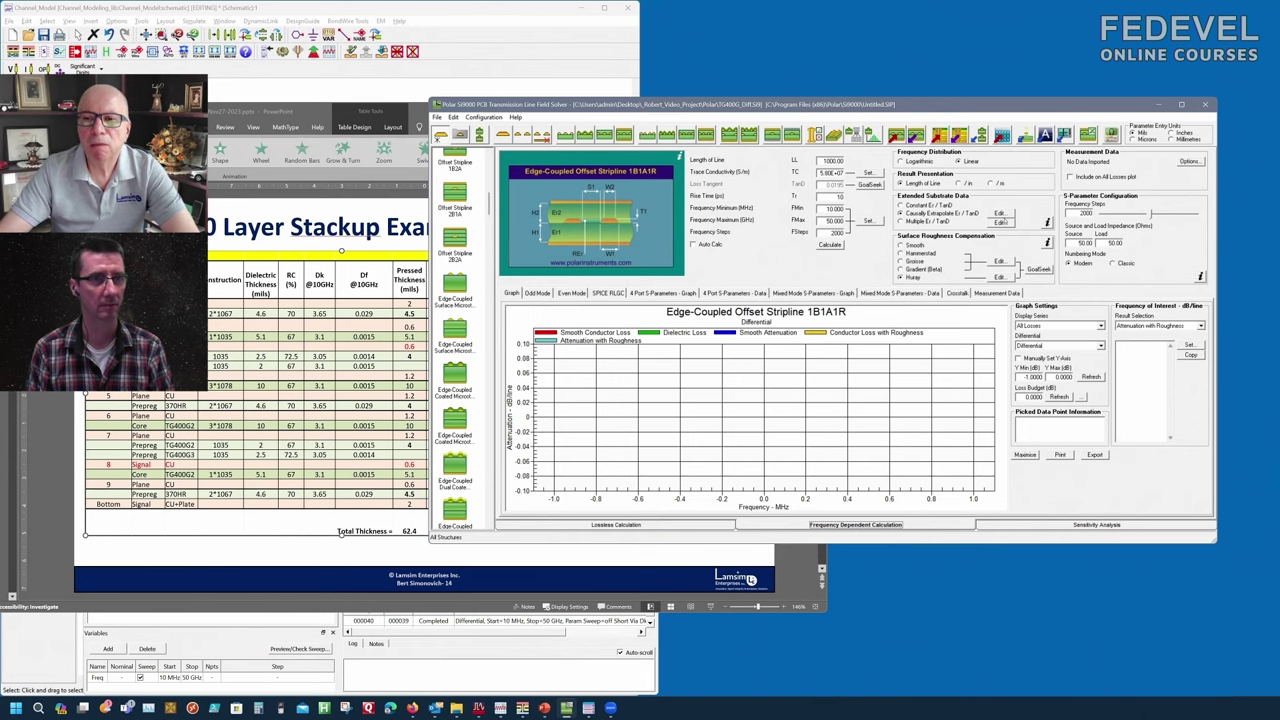
Examine the reference frequency, Er and TanD for the causal extrapolation of the substrates, with the dialog moved clear of the extended substrate settings.
left_click(1000, 213)
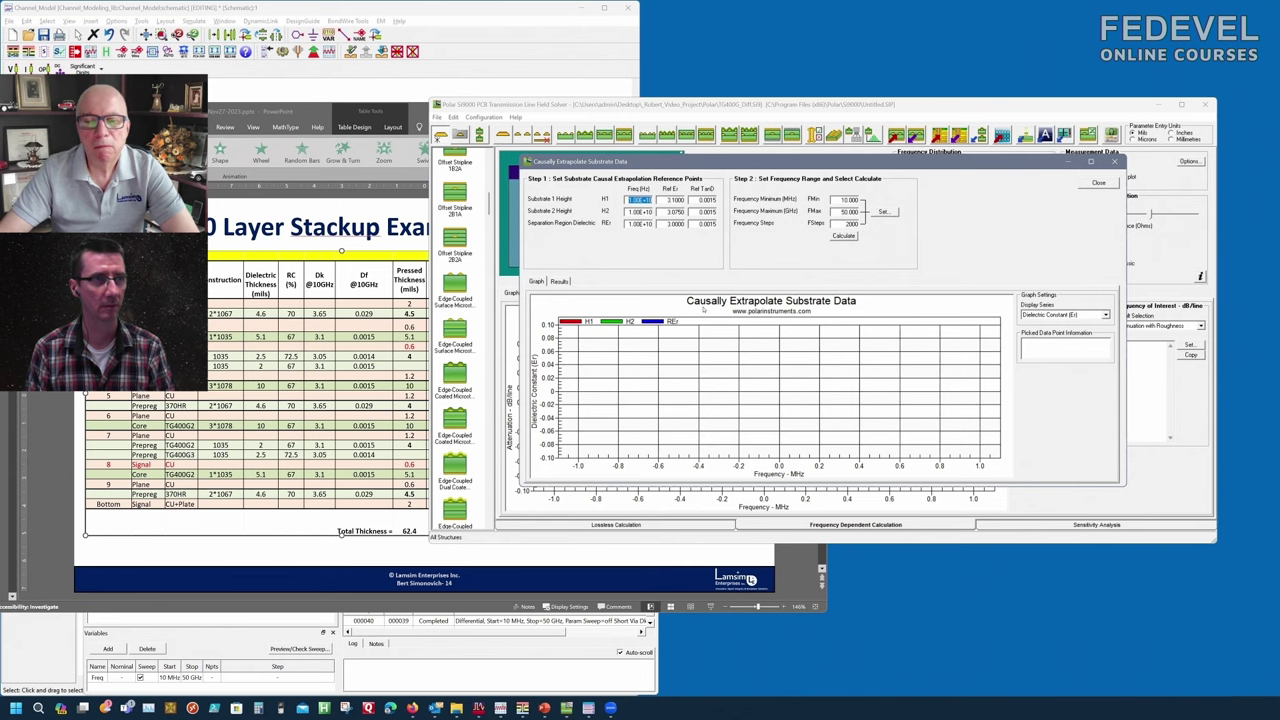
left_click_drag(703, 161, 521, 251)
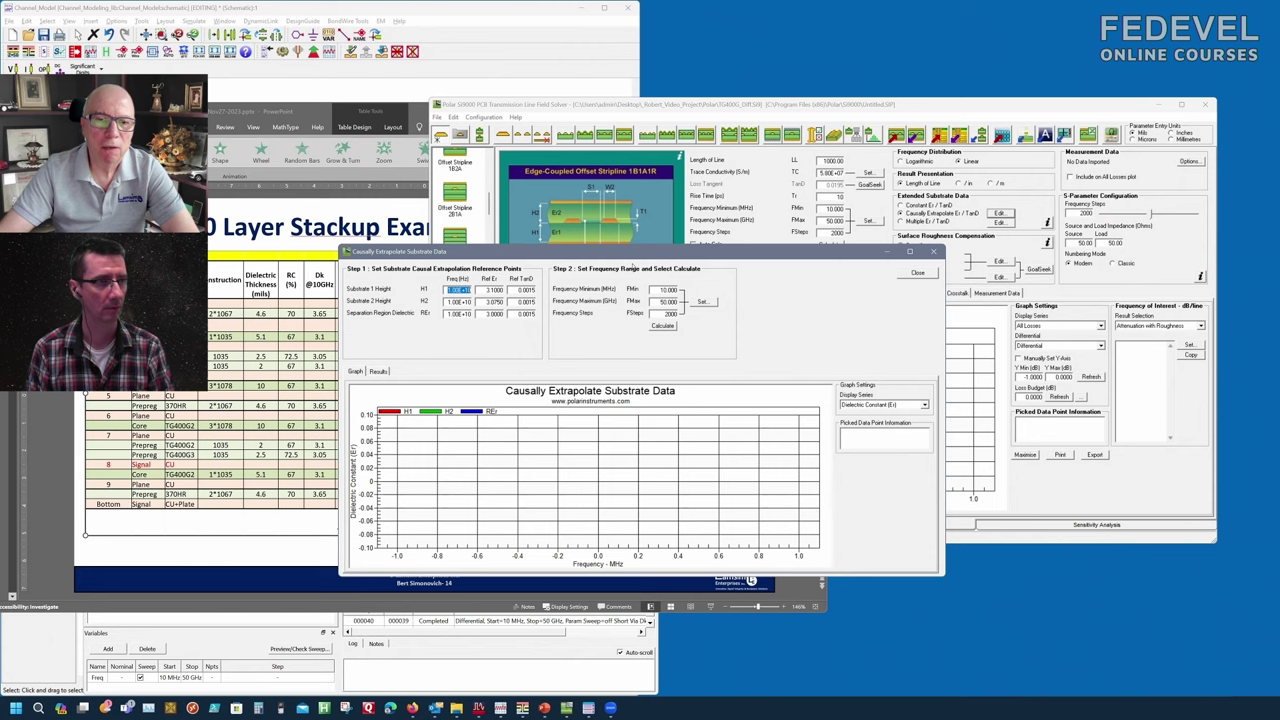
left_click_drag(633, 254, 643, 268)
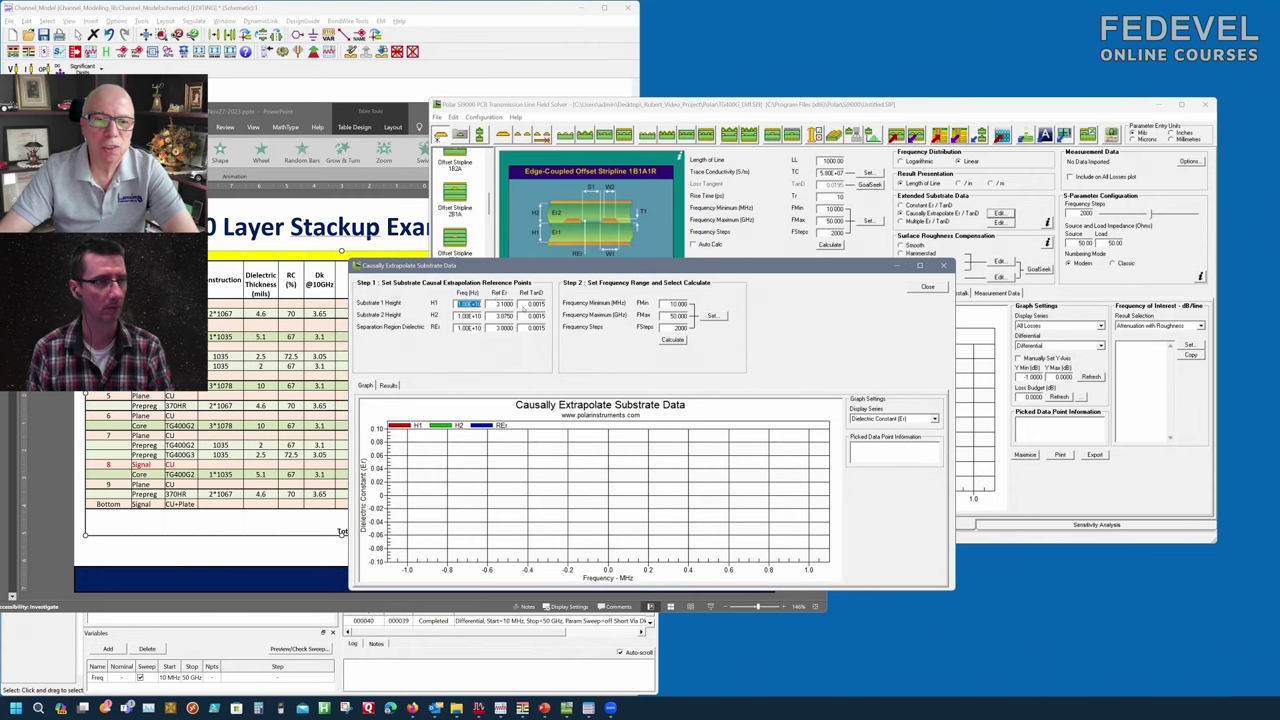
key("Tab")
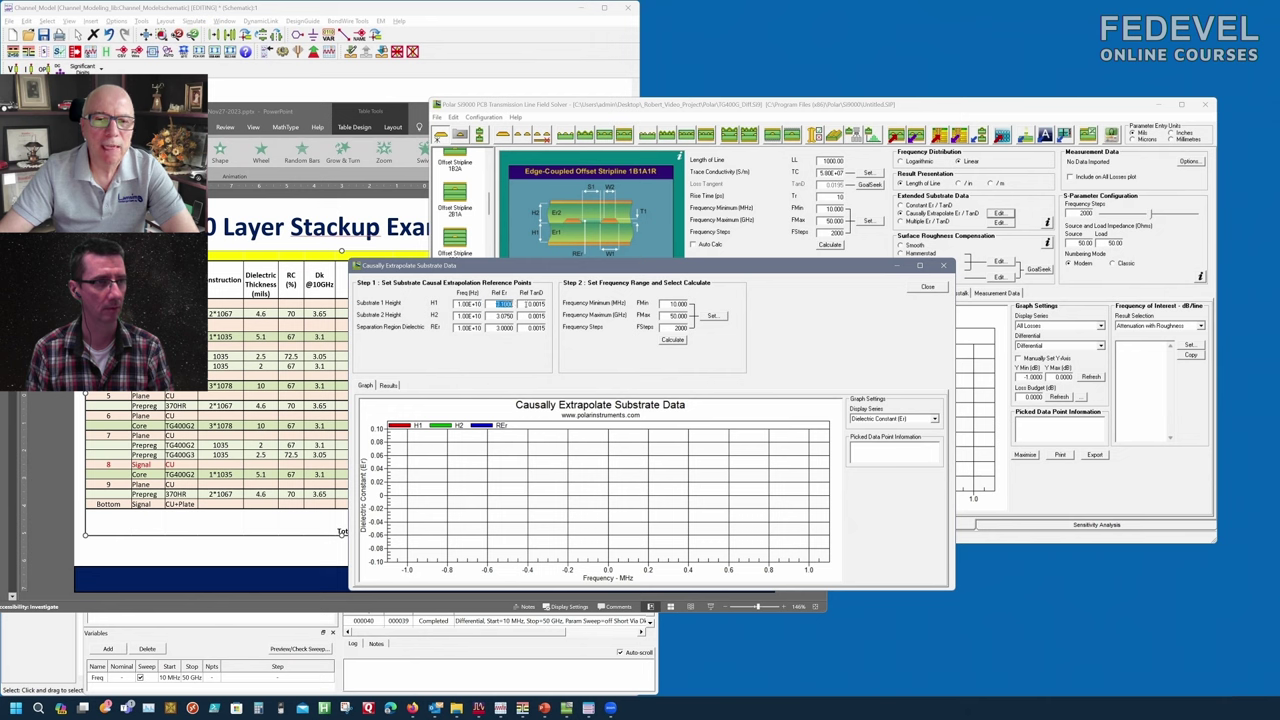
key("Tab")
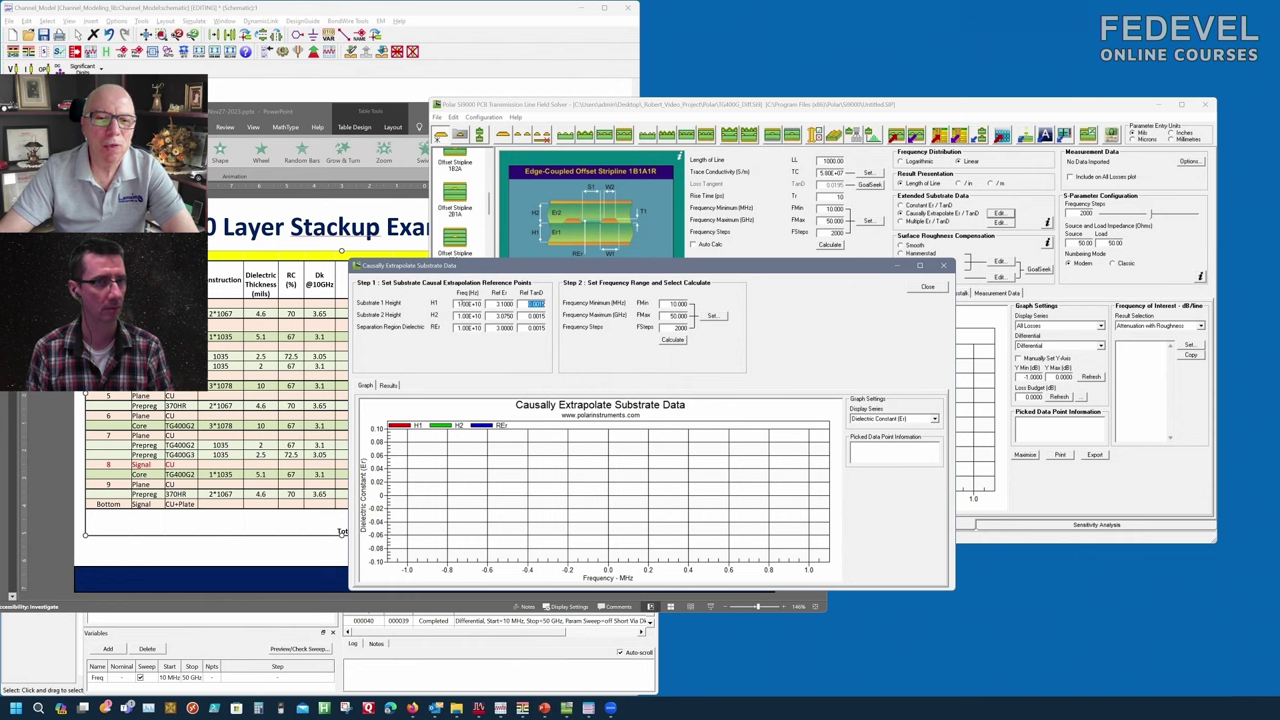
left_click_drag(458, 303, 481, 304)
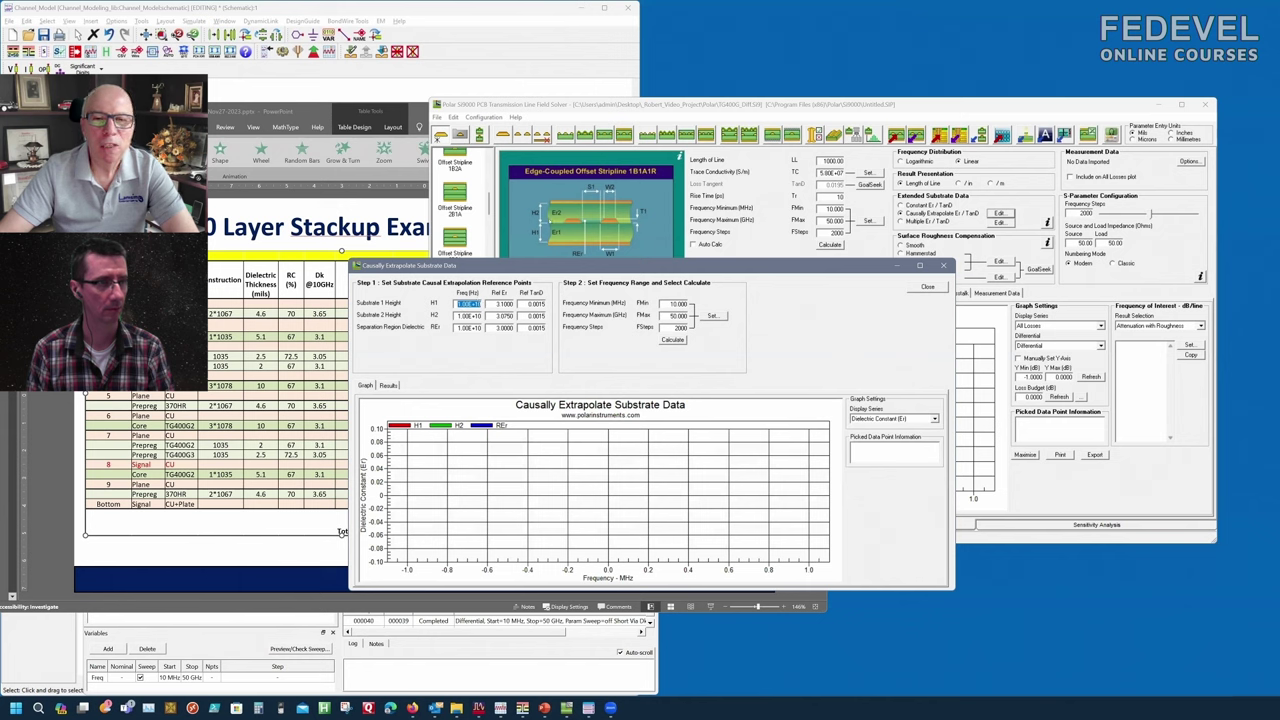
Calculate the causally extrapolated dielectric constants from 10 MHz to 50 GHz in 2000 steps, and close the substrate data.
left_click(672, 340)
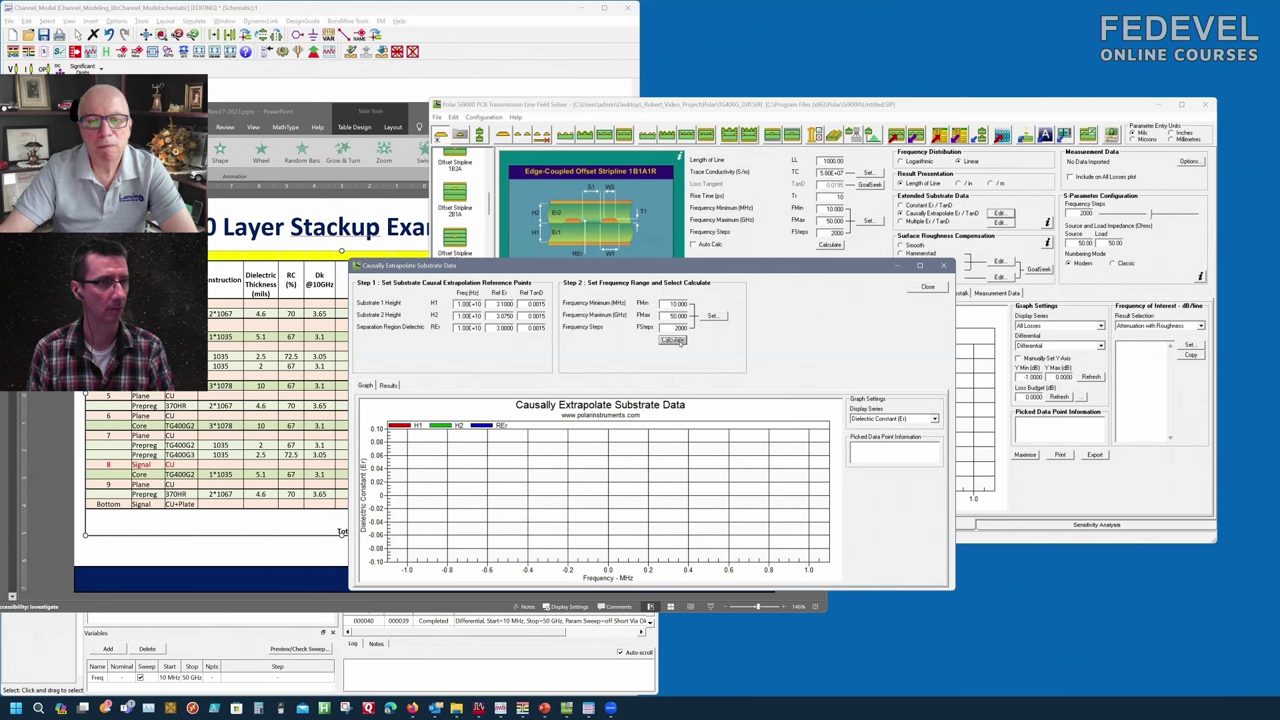
left_click(673, 340)
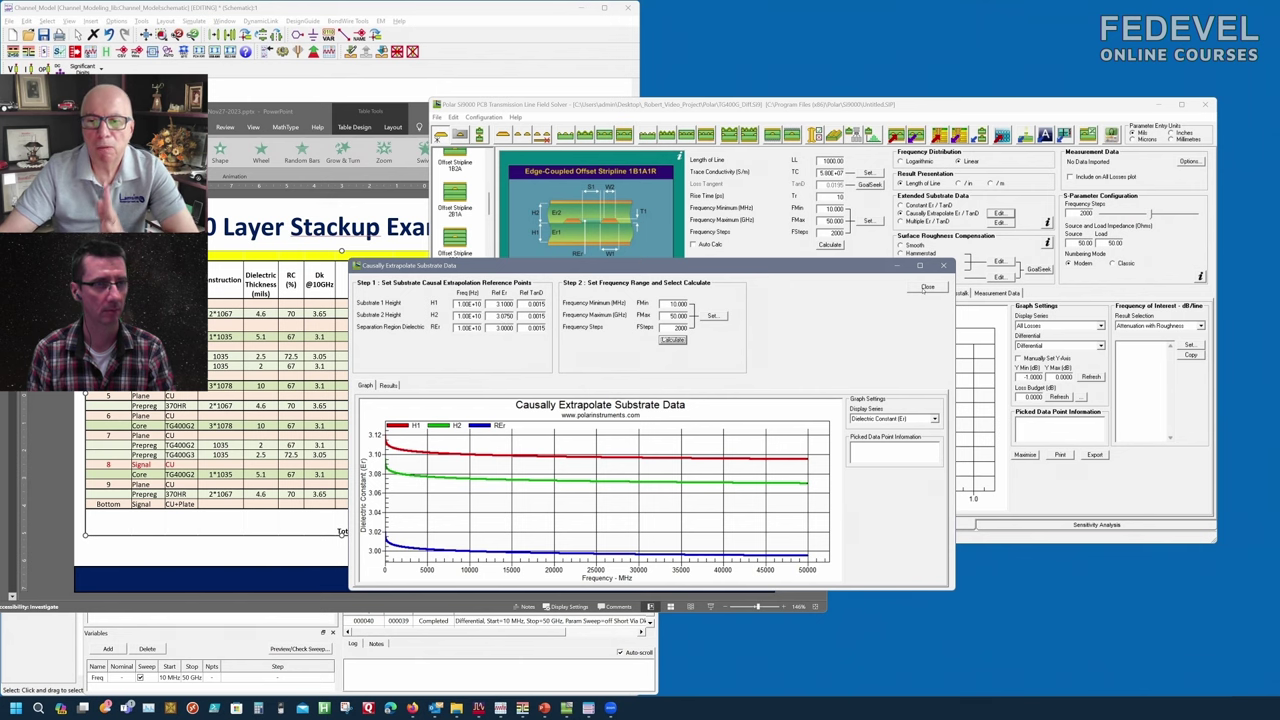
left_click(928, 287)
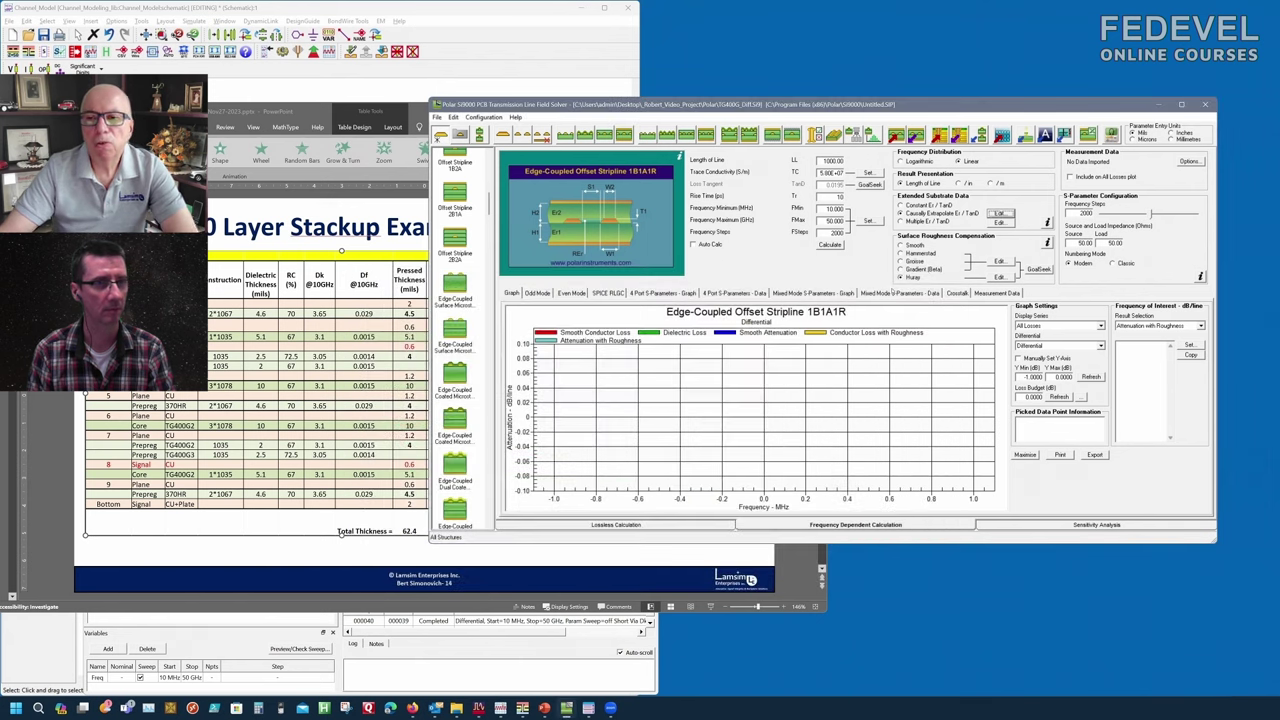
Calculate and apply Cannonball-Huray surface roughness with Rz 1.1 µm on the matte side and 1.5 µm on the drum side.
left_click(1001, 278)
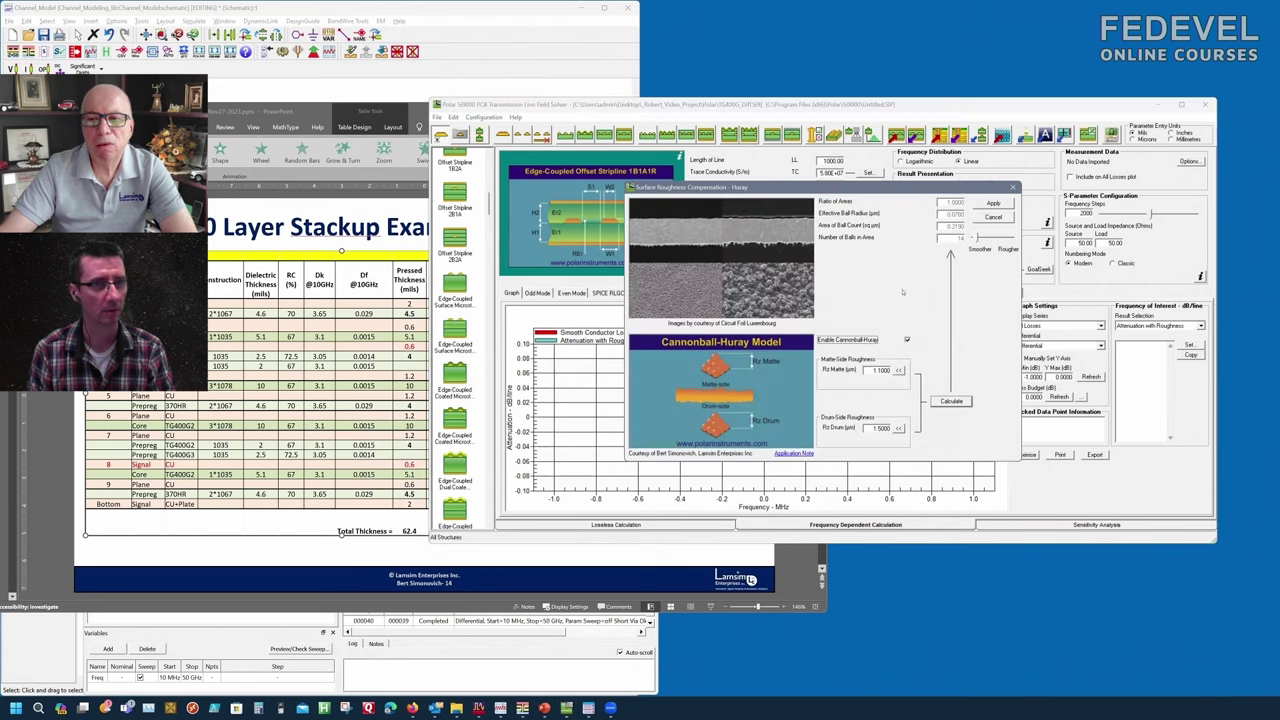
left_click_drag(897, 188, 692, 228)
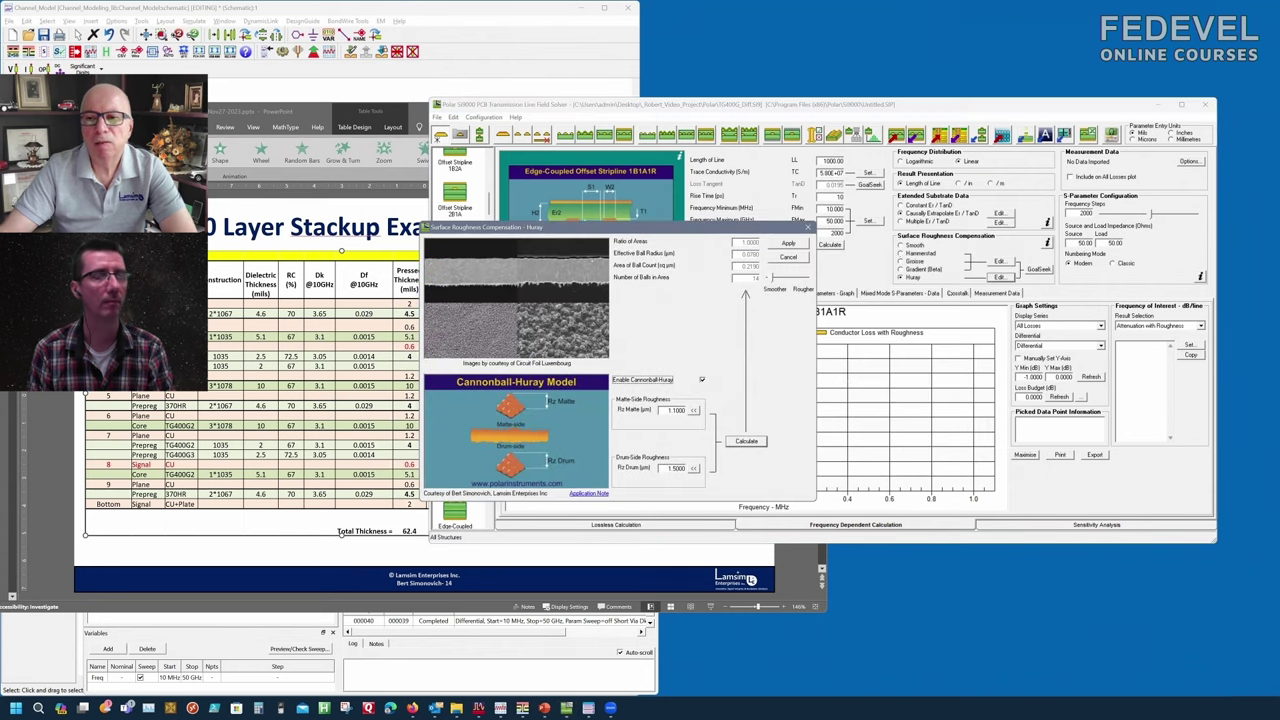
left_click(703, 380)
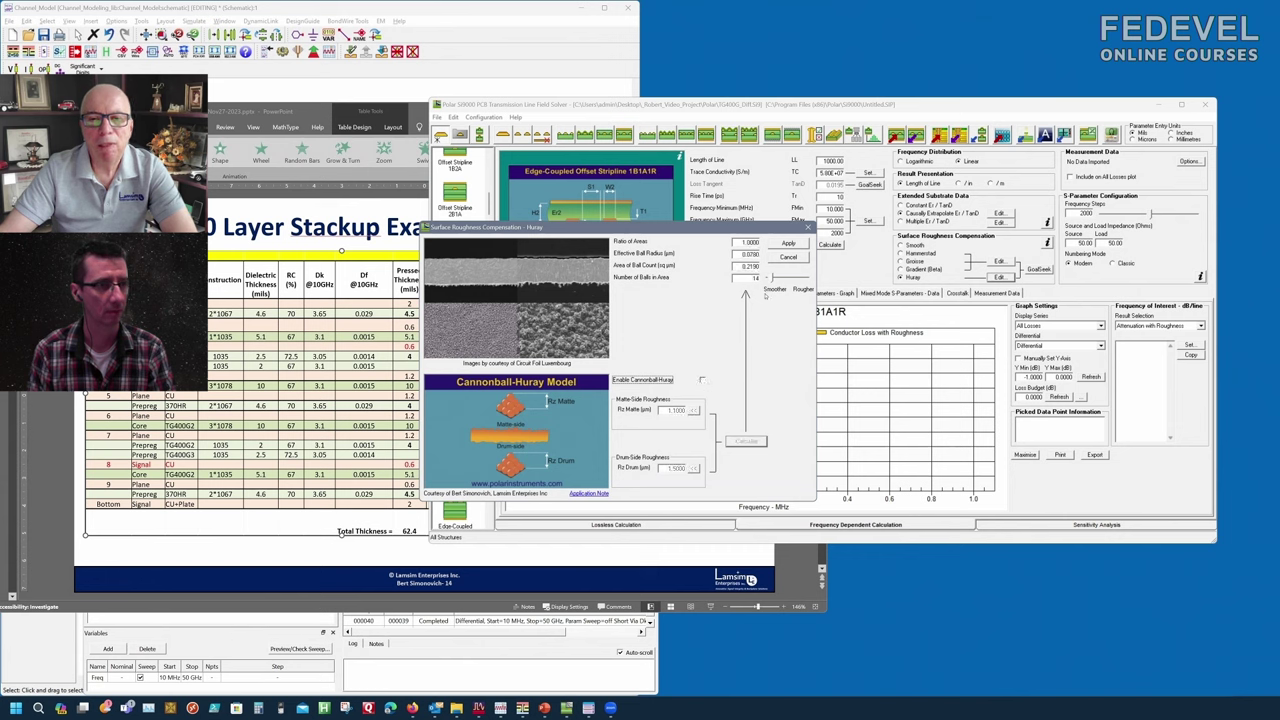
left_click(702, 381)
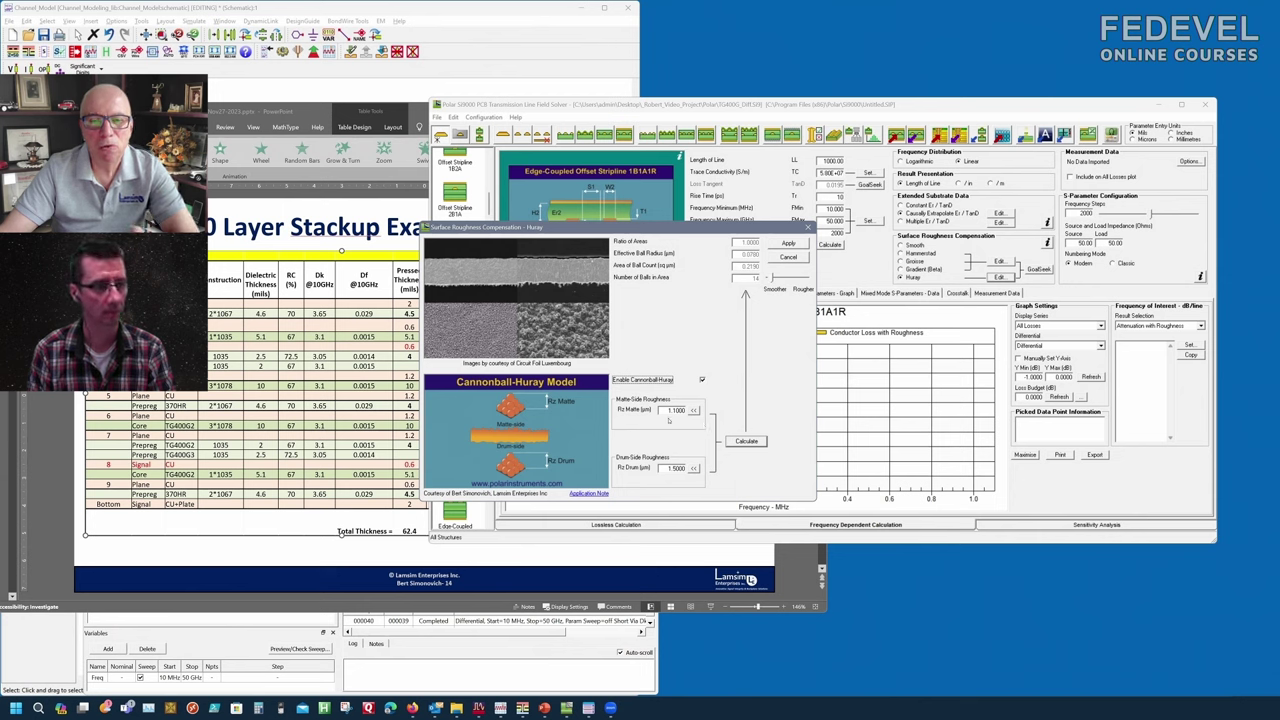
type("1")
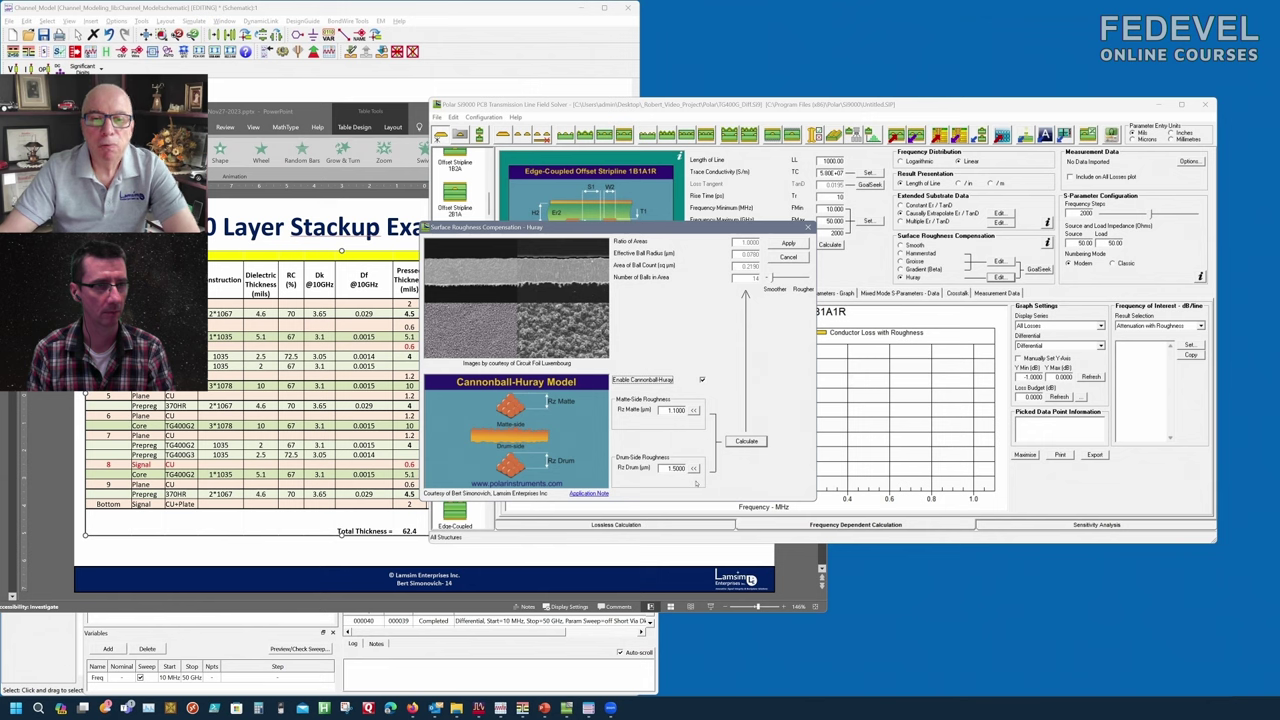
left_click(760, 441)
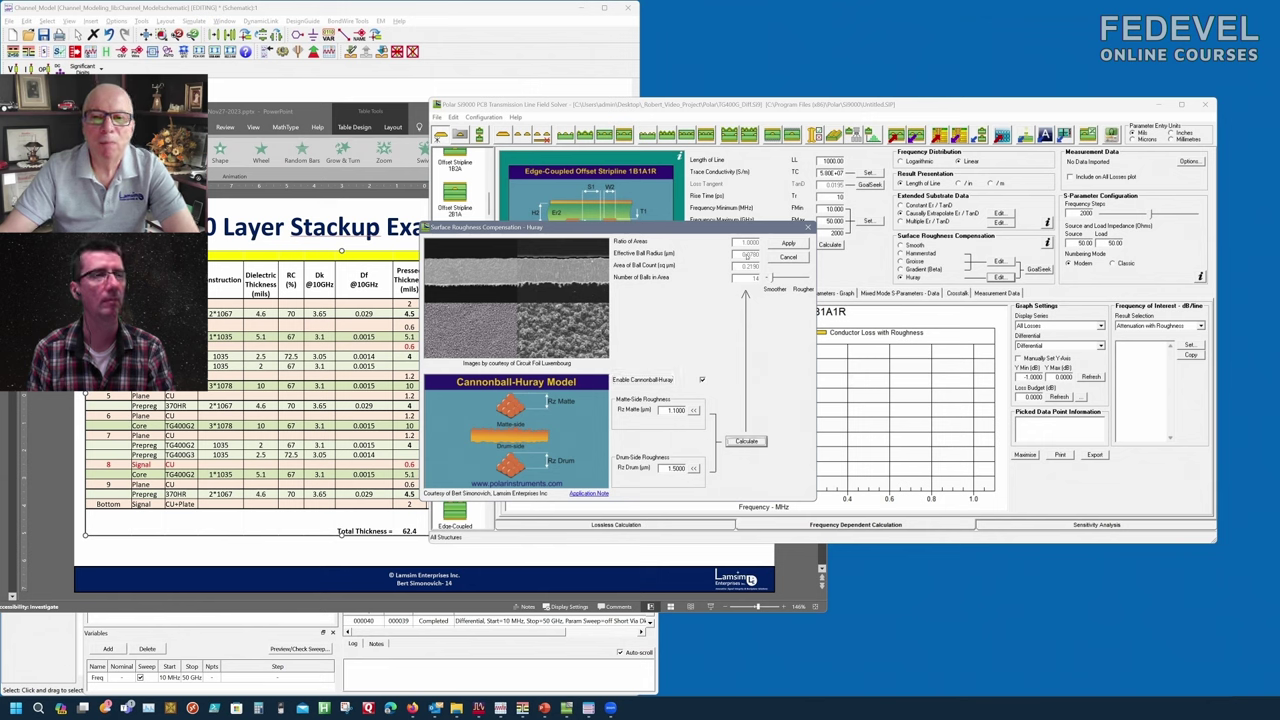
left_click(794, 245)
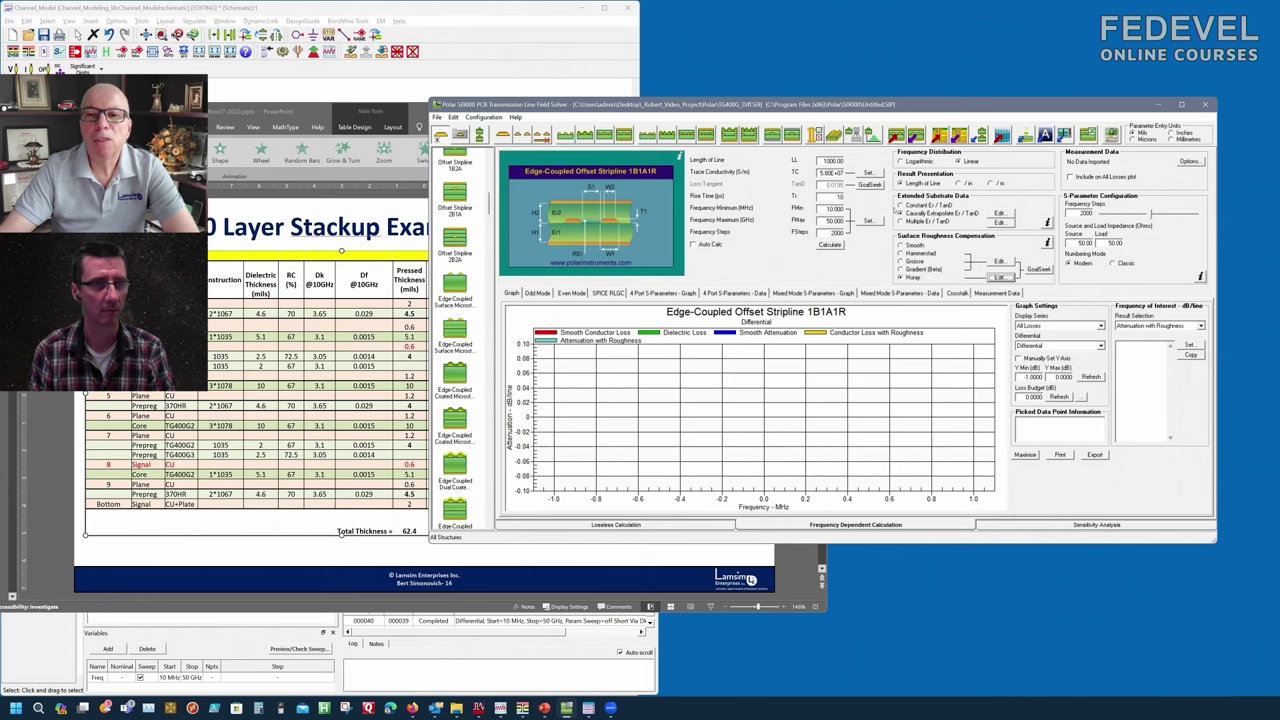
Check the length of line and the parameter entry units, and calculate the stripline's frequency dependent losses up to 50 GHz.
double_click(832, 161)
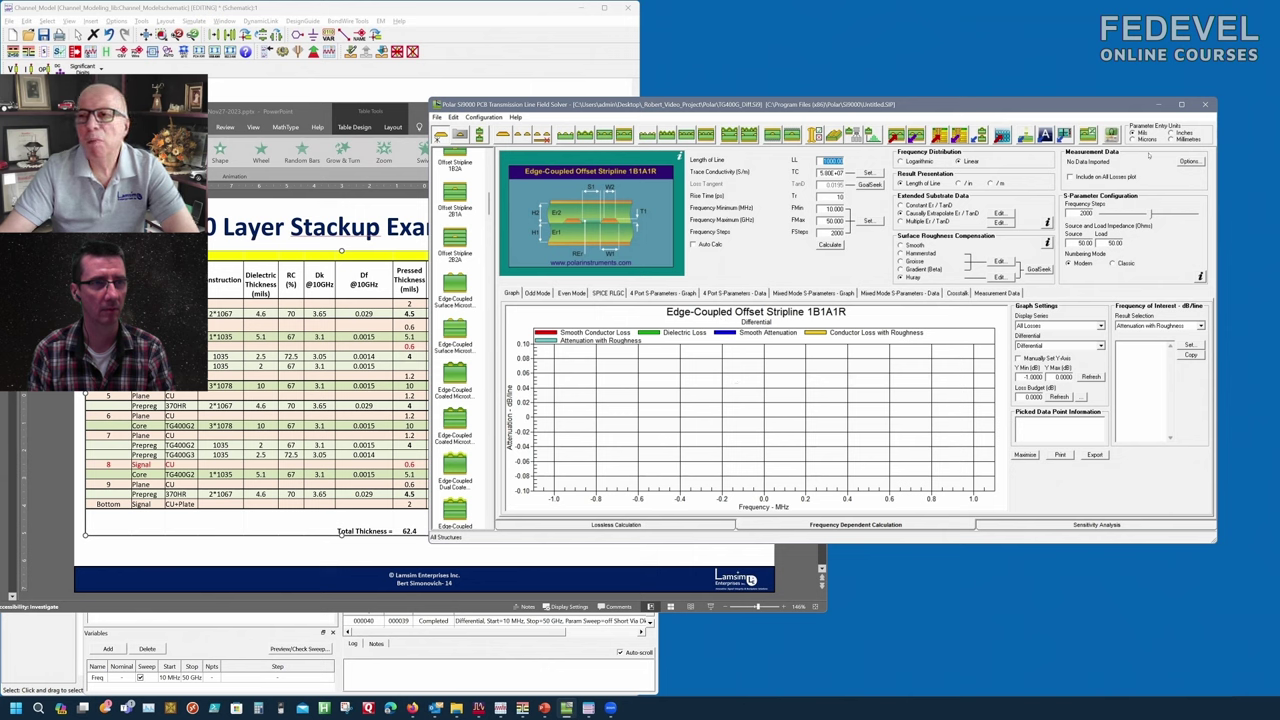
left_click(1134, 139)
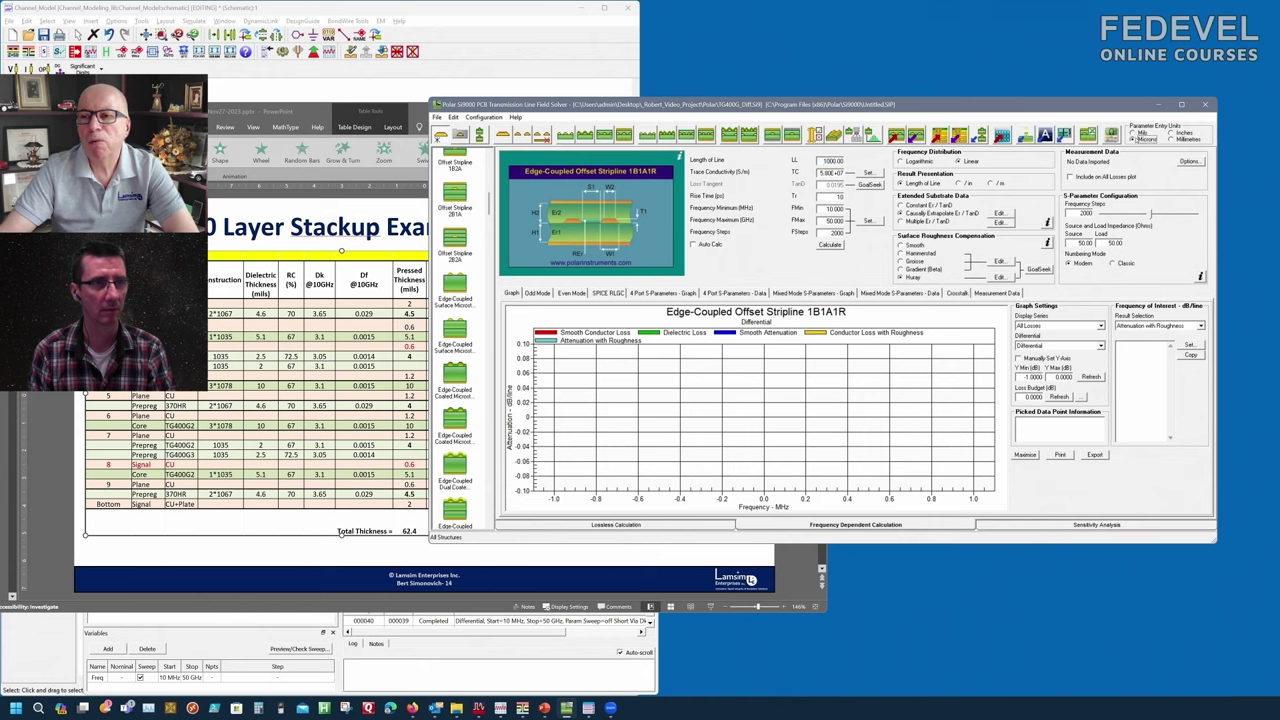
left_click(1171, 139)
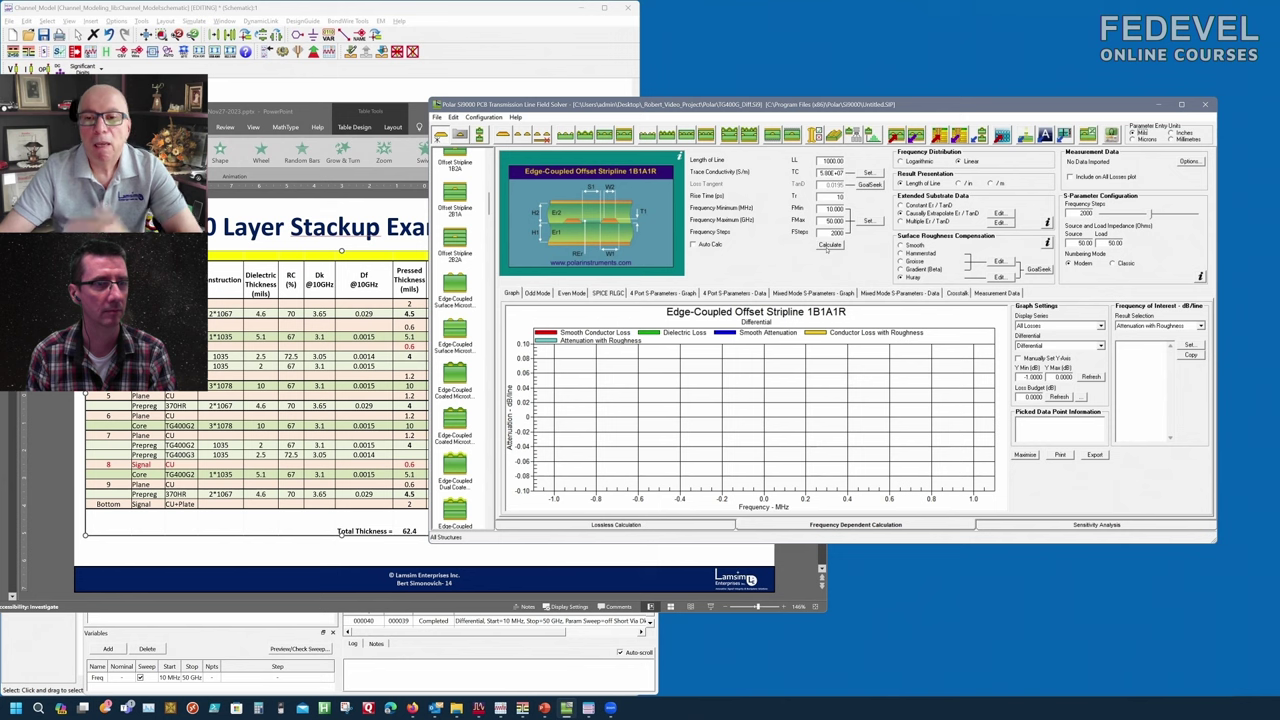
left_click(830, 245)
Read the attenuation with roughness at about 25 GHz from the loss graph and highlight the picked data point.
left_click(378, 200)
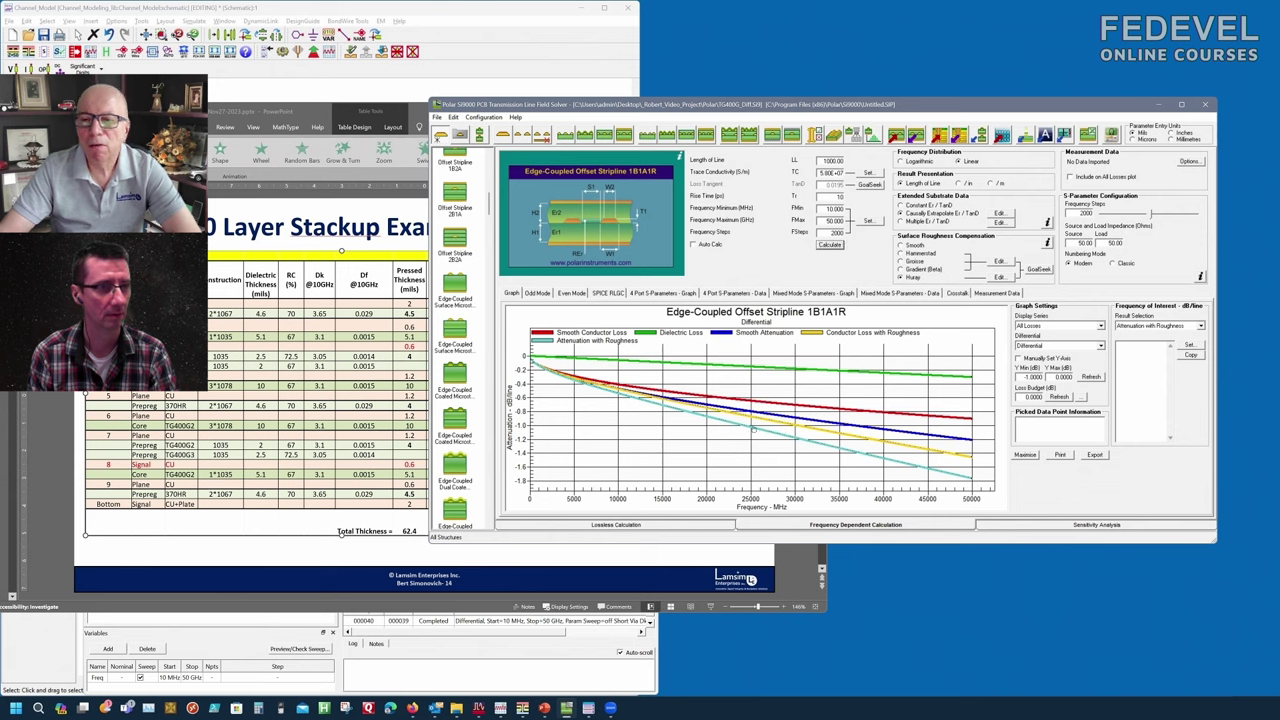
left_click(754, 429)
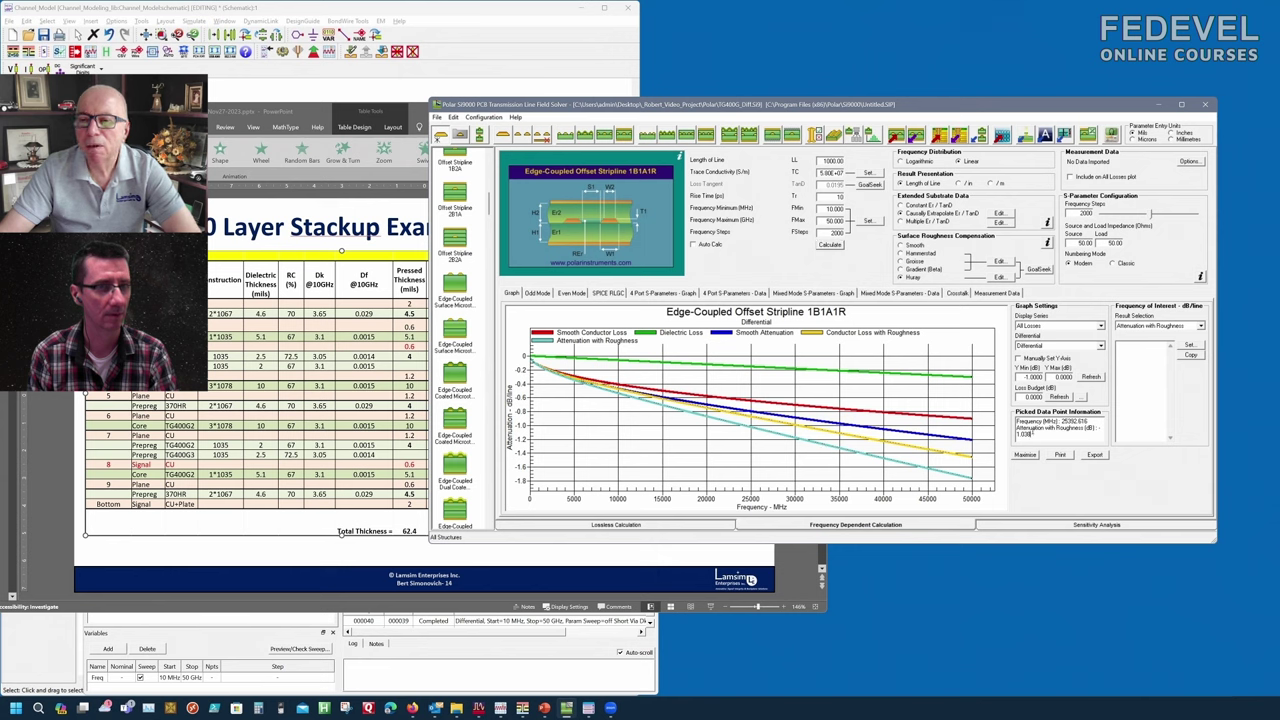
mouse_move(1036, 435)
left_mouse_down()
mouse_move(1050, 427)
mouse_move(1016, 420)
left_mouse_up()
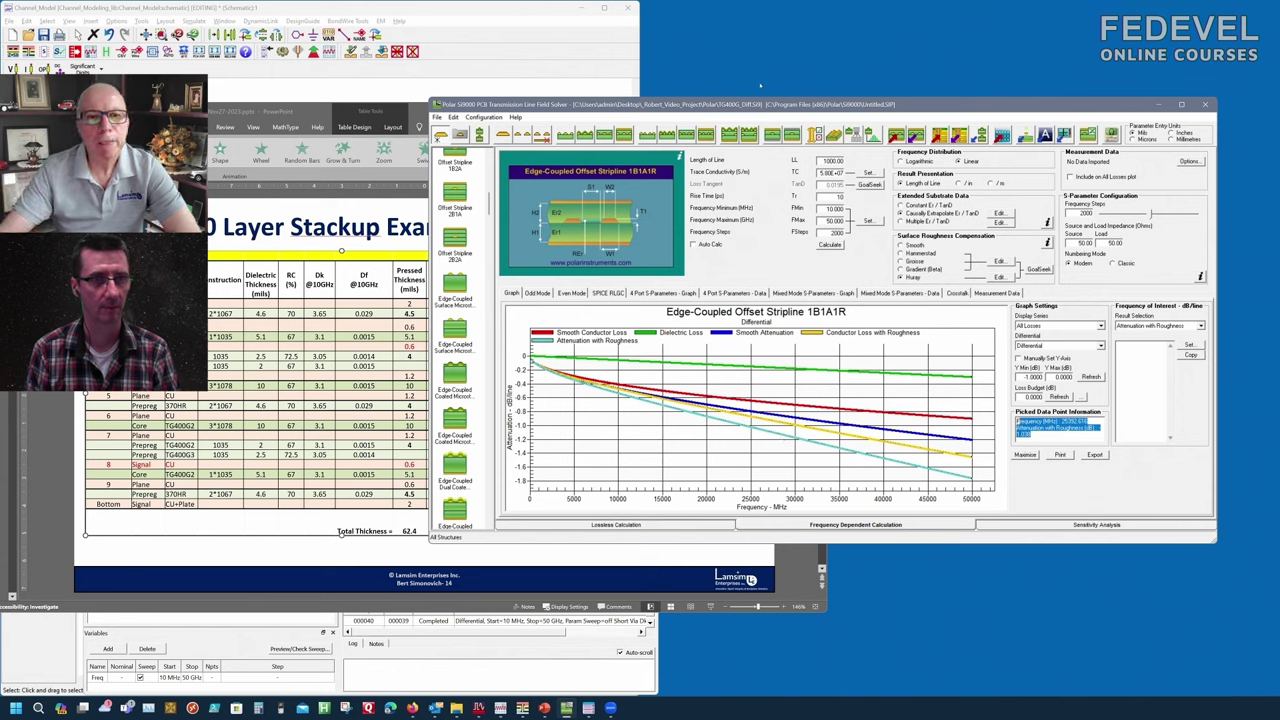
Examine the Touchstone export settings for a single line and for multiple lengths of line, cancelling both exports.
left_click(437, 117)
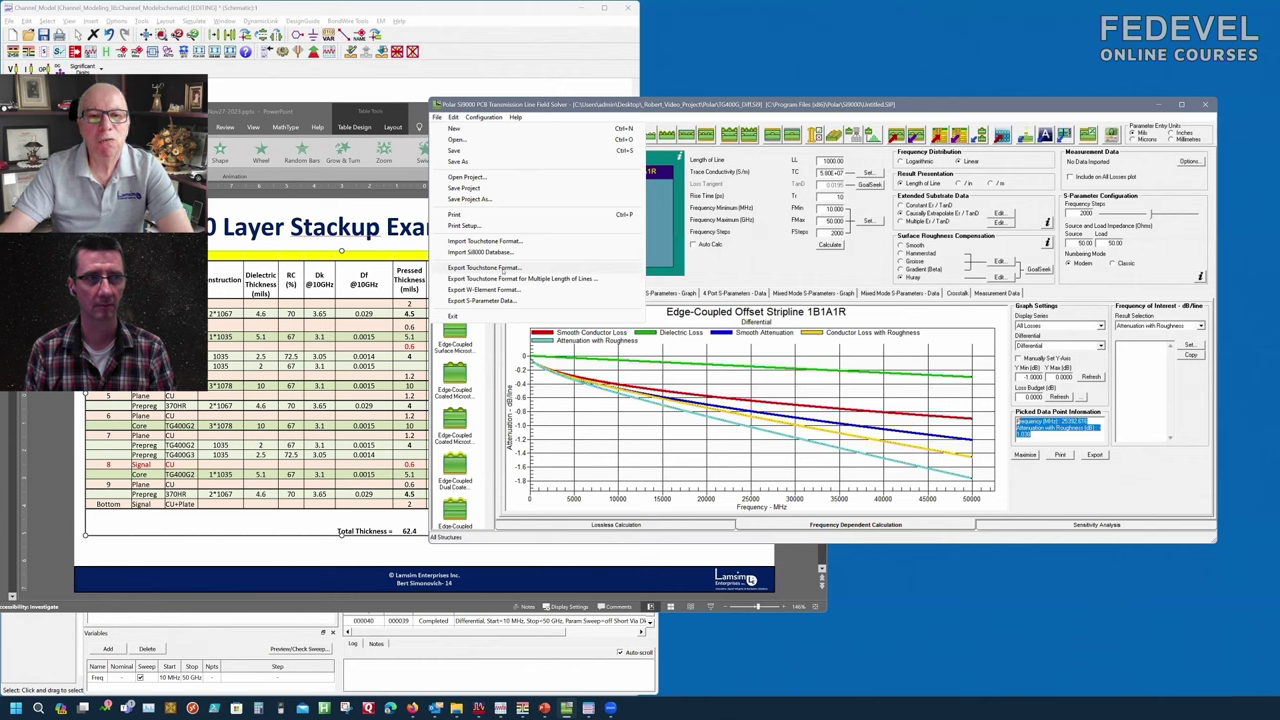
left_click(503, 268)
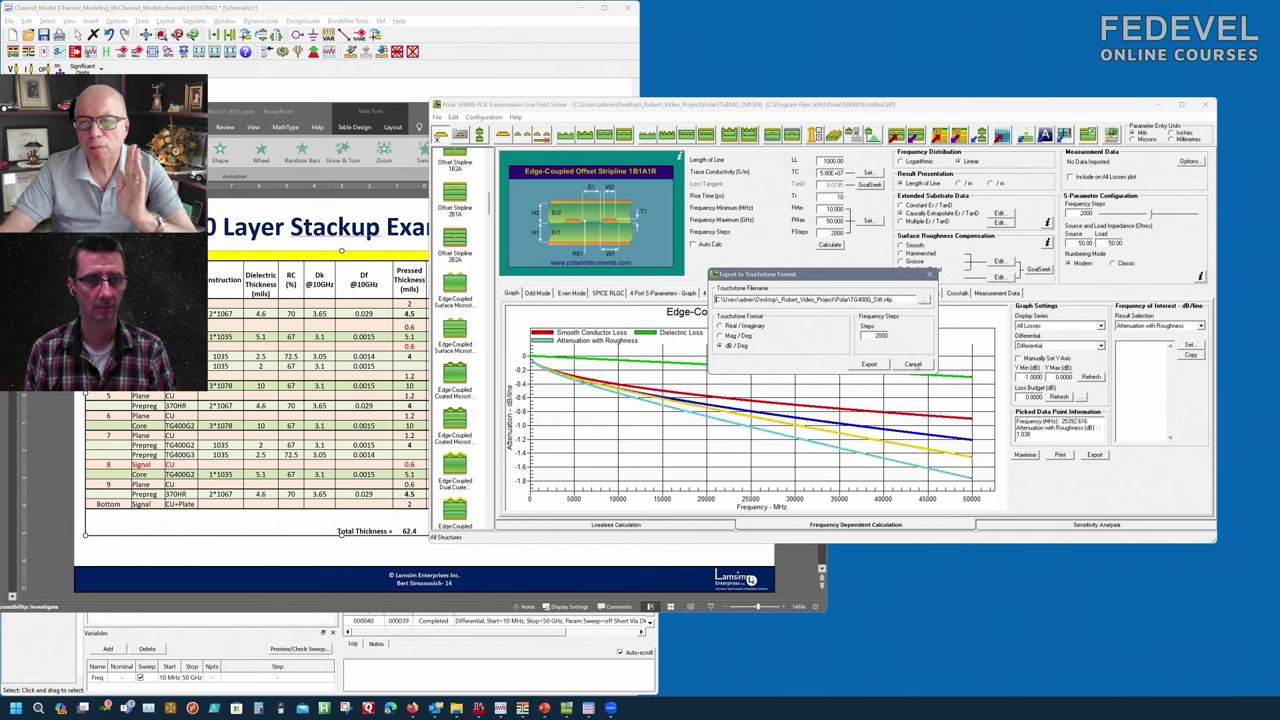
left_click(913, 364)
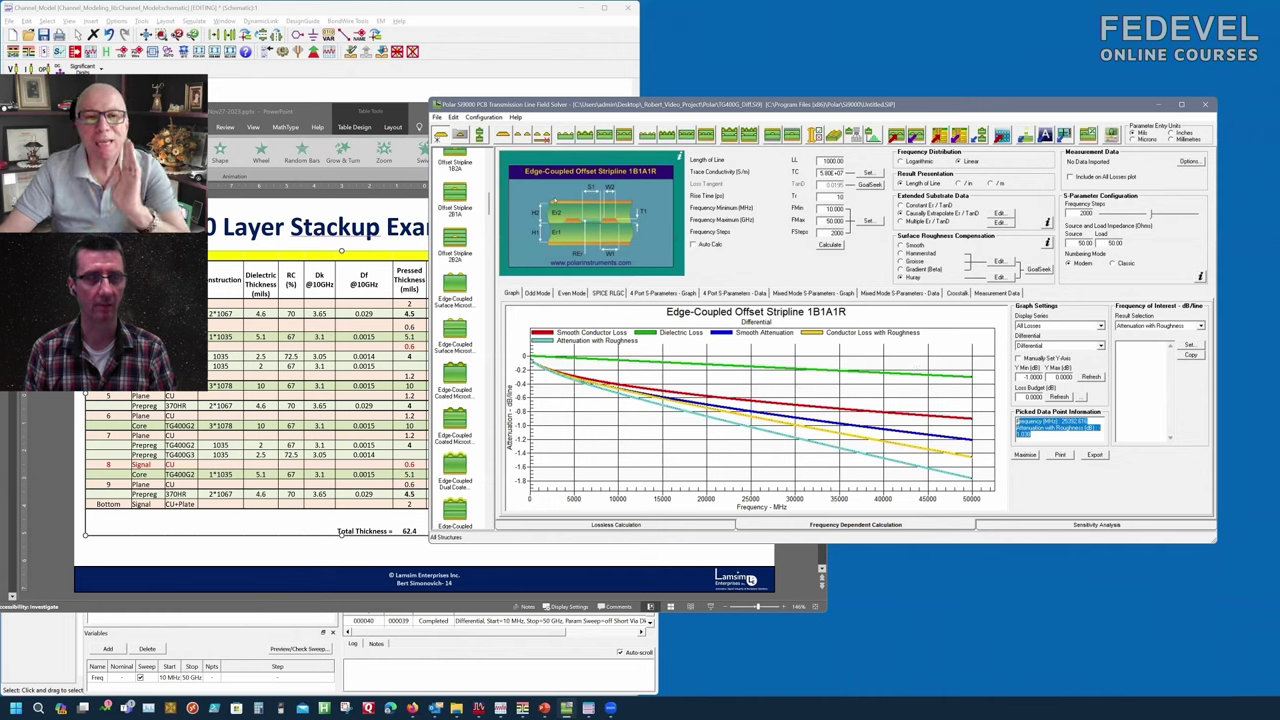
left_click(437, 118)
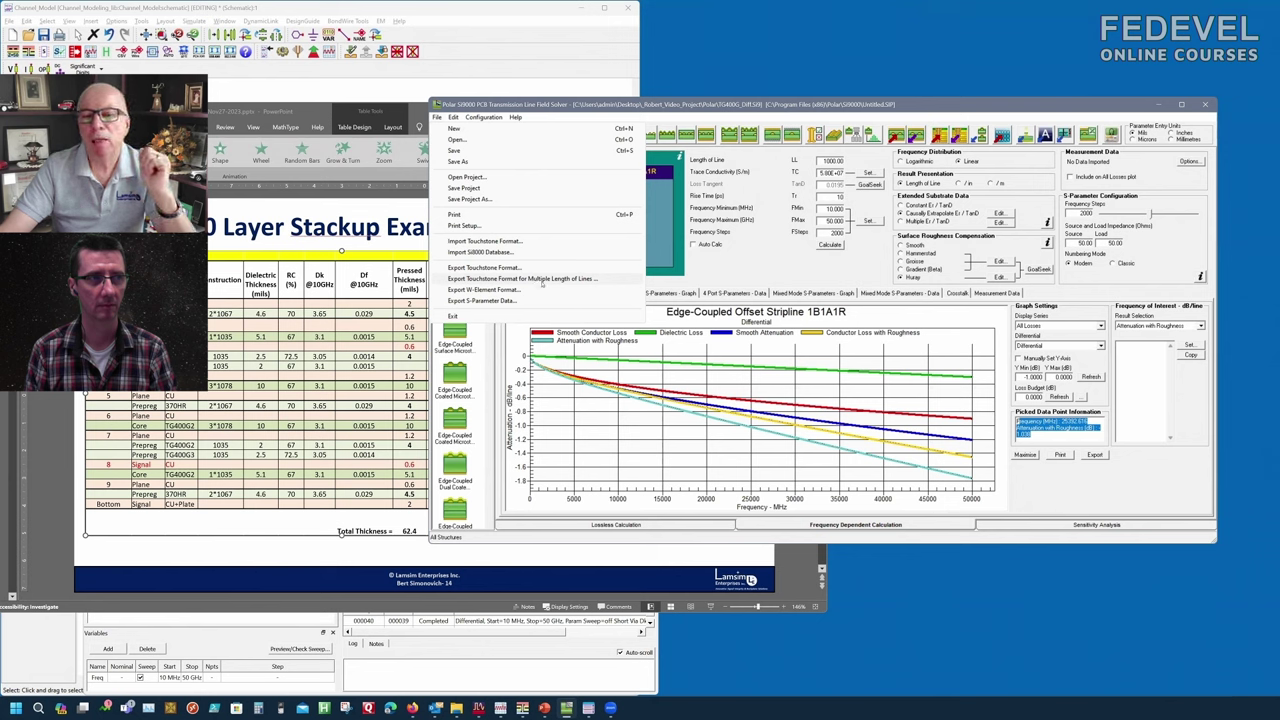
left_click(540, 279)
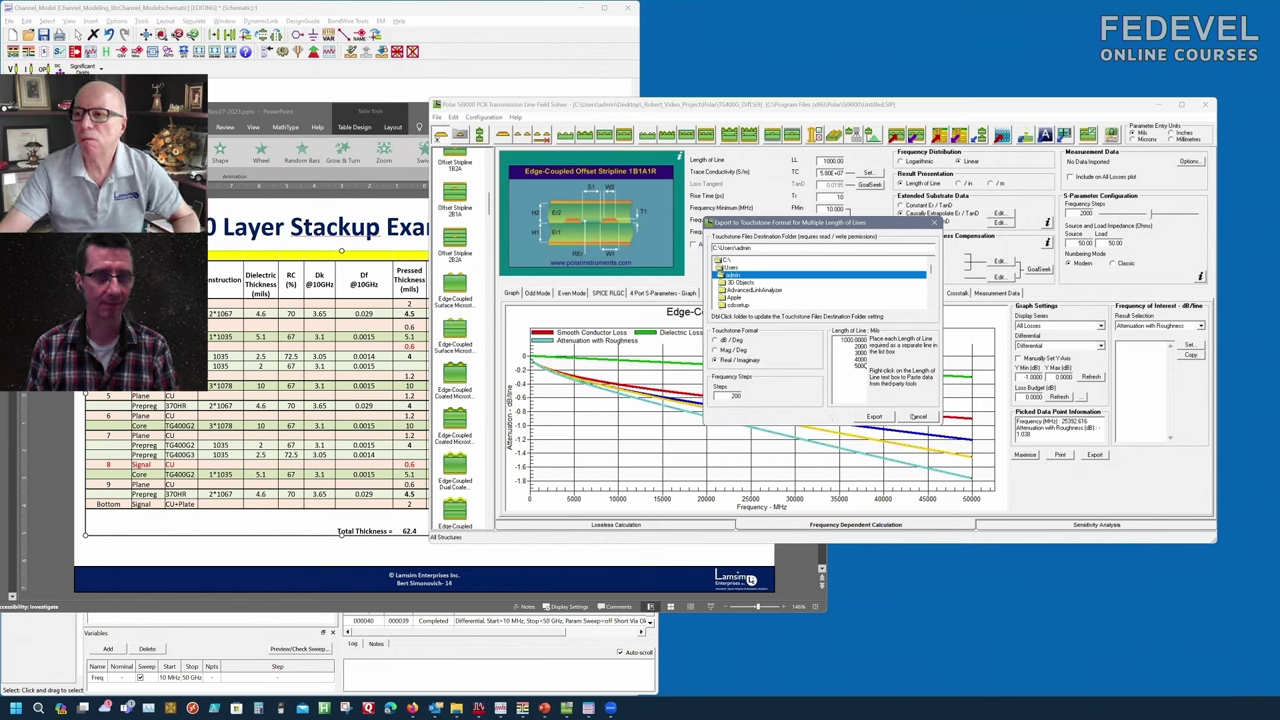
left_click(918, 416)
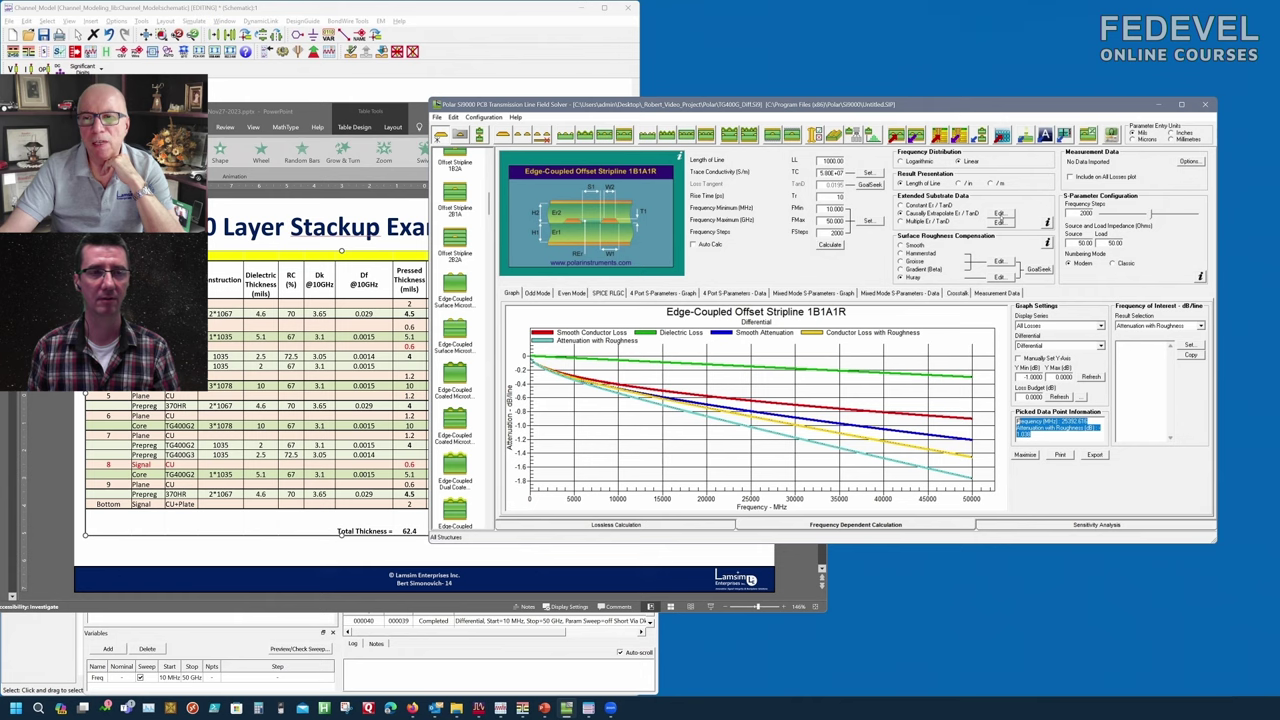
Recheck the causal extrapolation reference points of the substrates, and pick a data point on the attenuation with roughness curve.
left_click(999, 213)
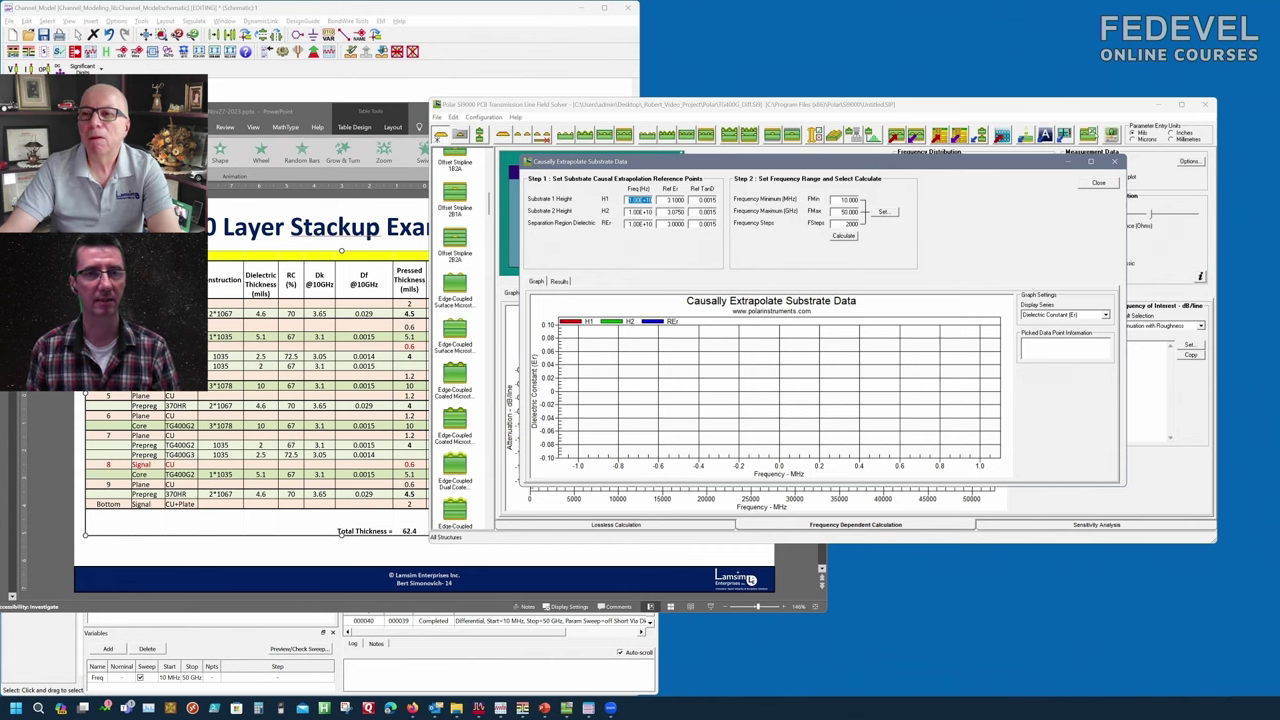
left_click(1115, 161)
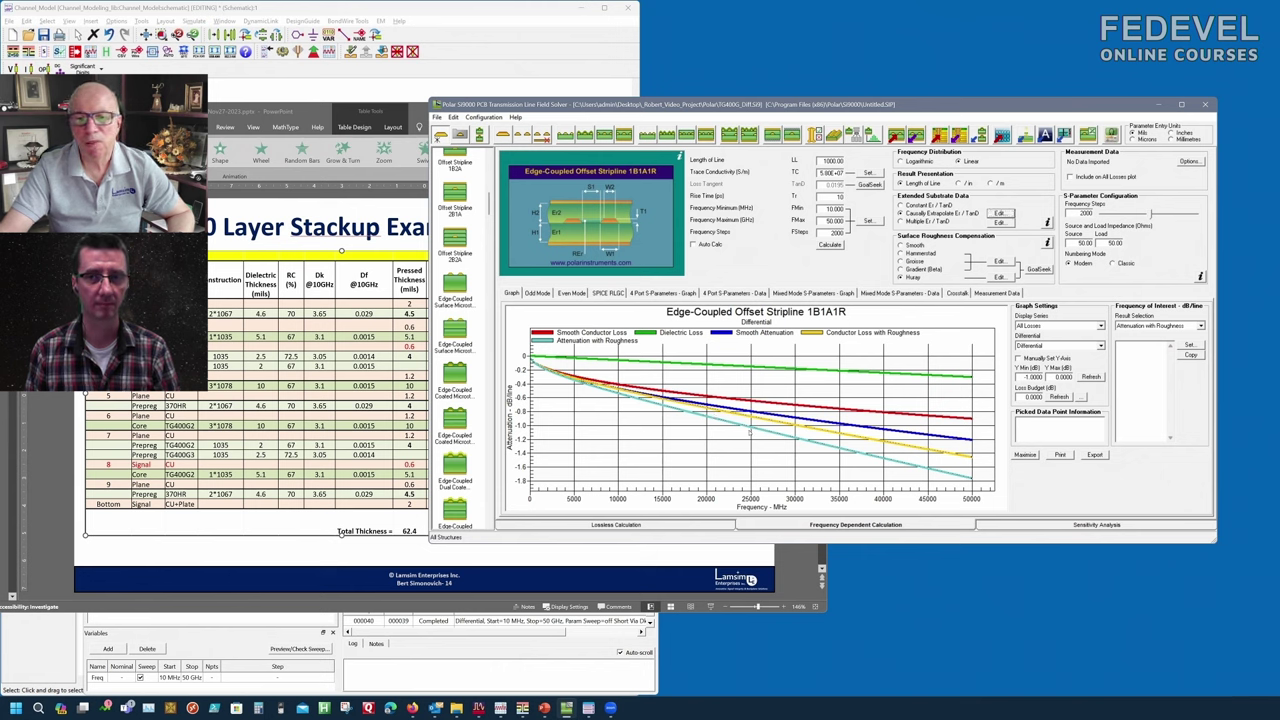
left_click(749, 432)
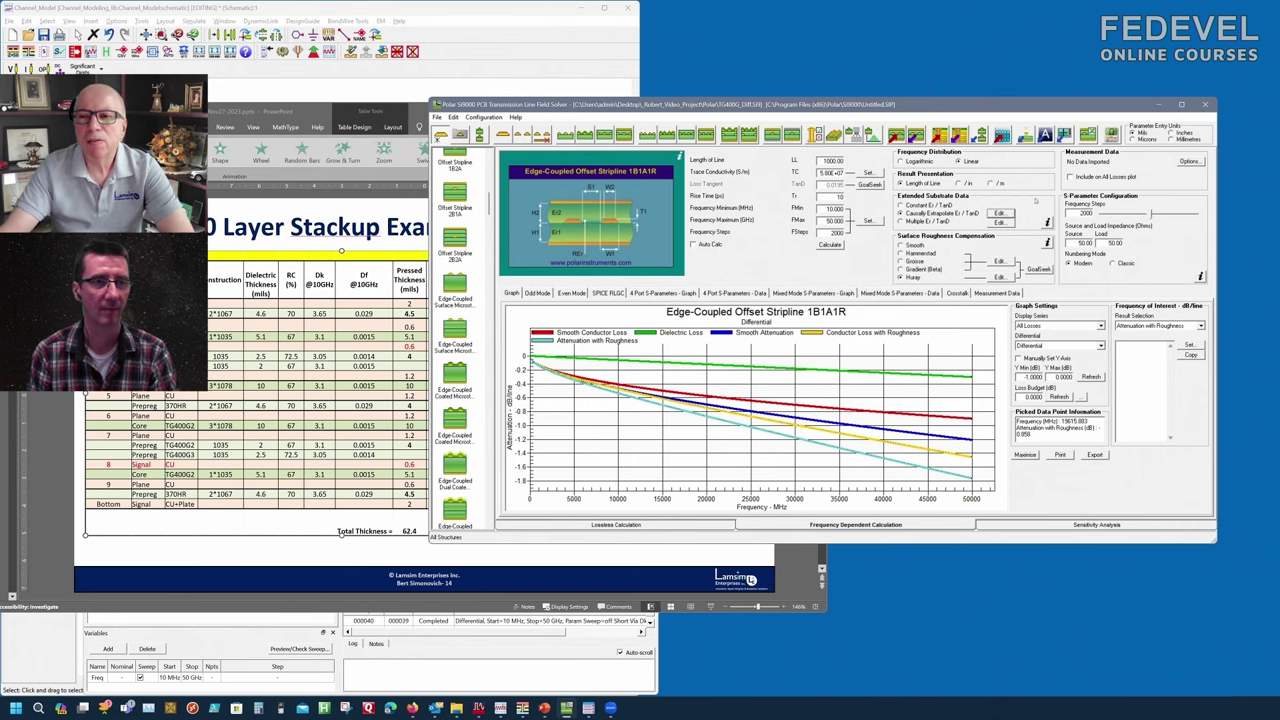
Recalculate the causal extrapolation of the substrates and view their dielectric constant curves from 10 MHz to 50 GHz.
left_click(1000, 214)
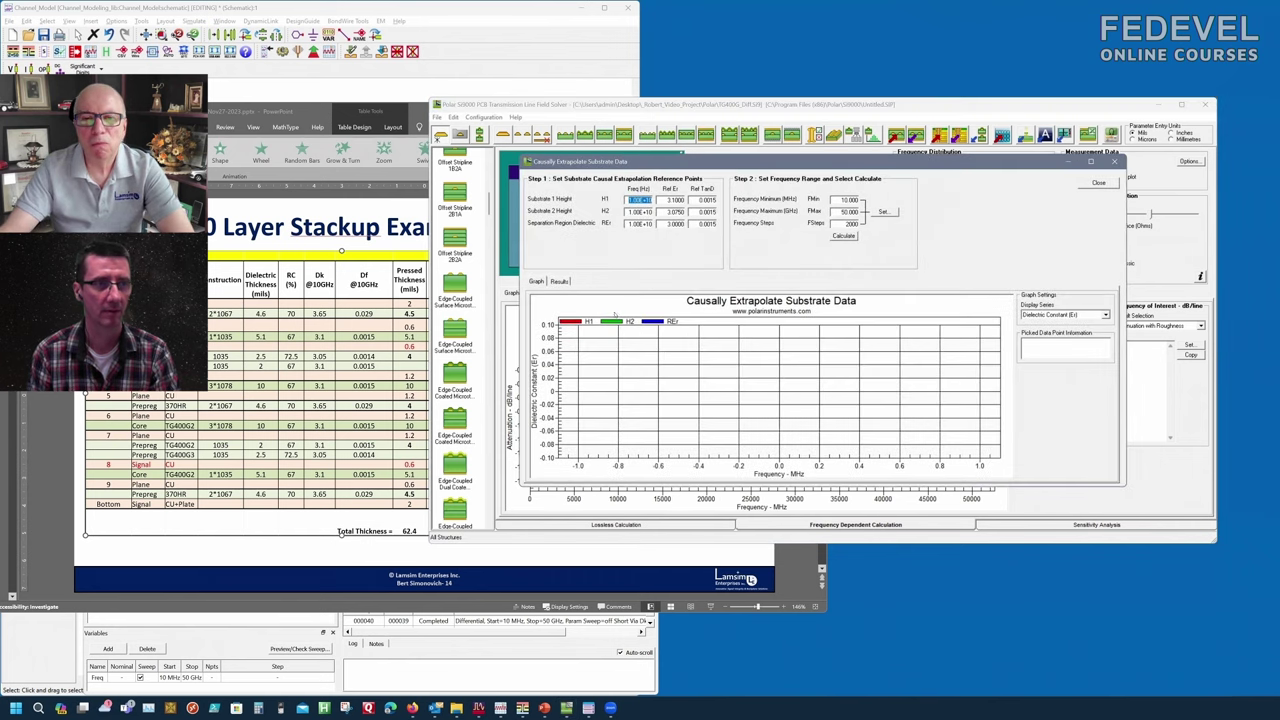
left_click(843, 238)
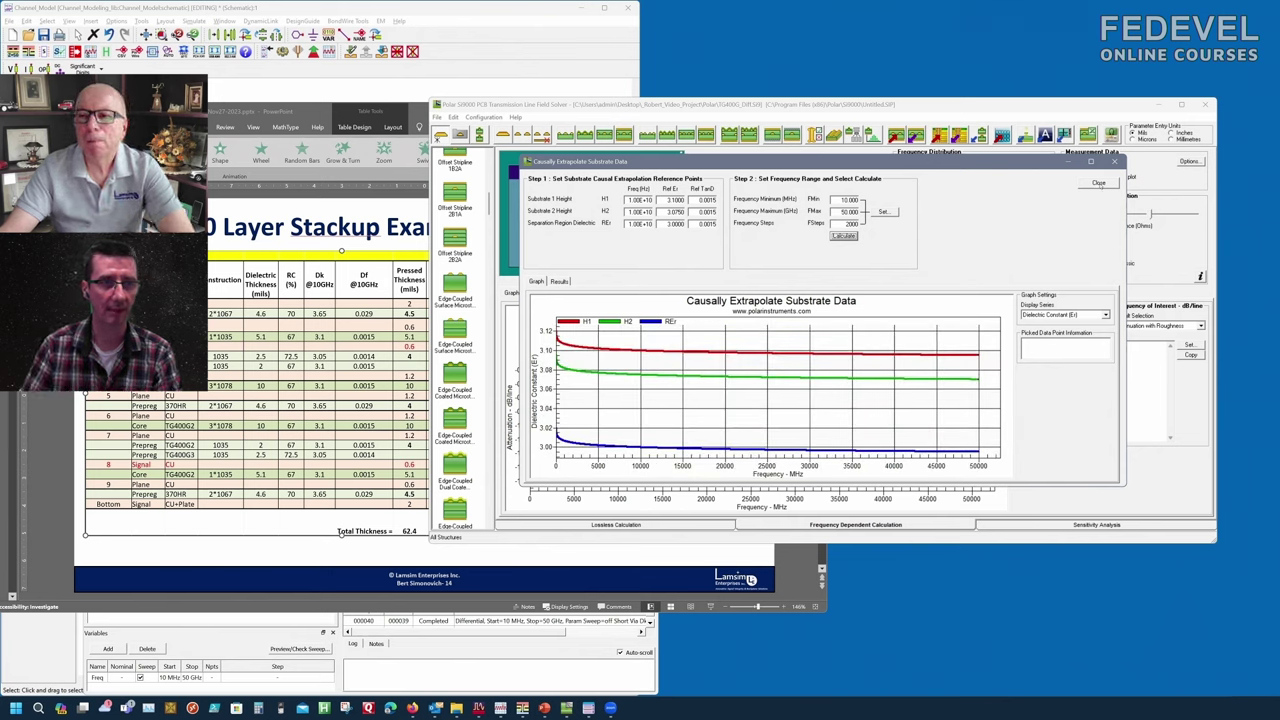
Close the causal extrapolation window and recheck the lossless impedance results before returning to the frequency dependent calculation.
left_click(1098, 182)
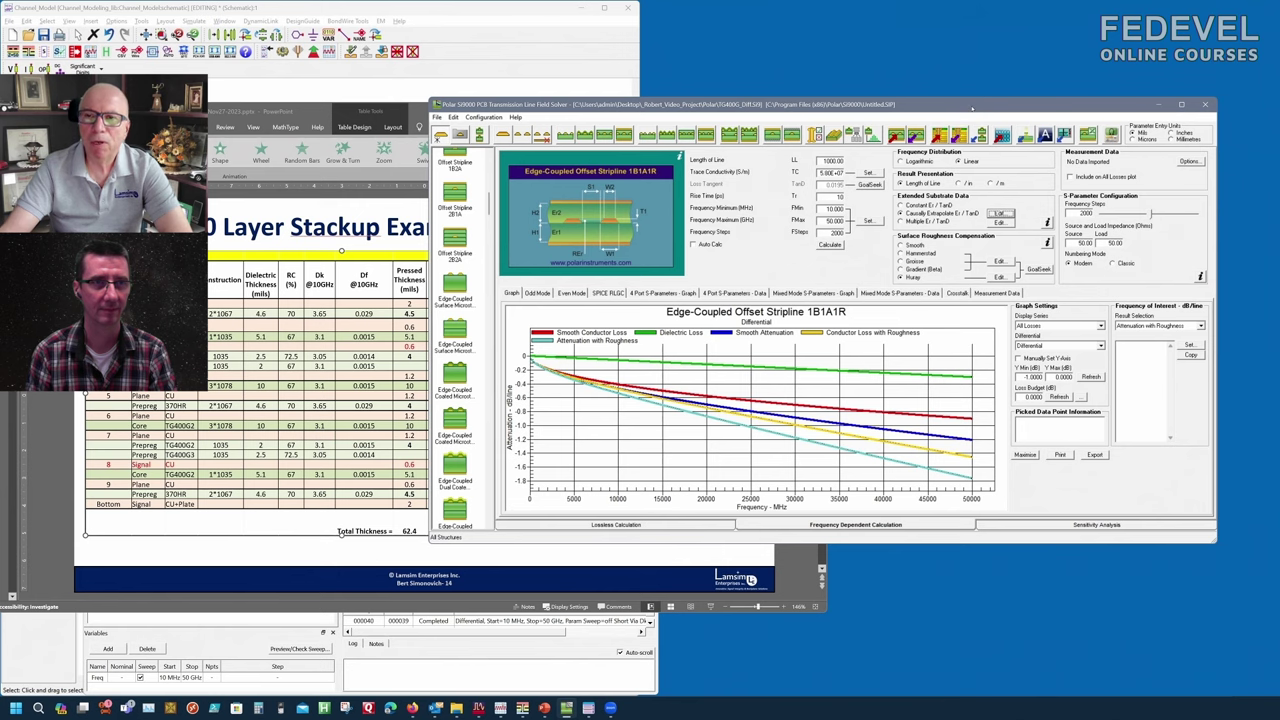
left_click_drag(968, 109, 960, 117)
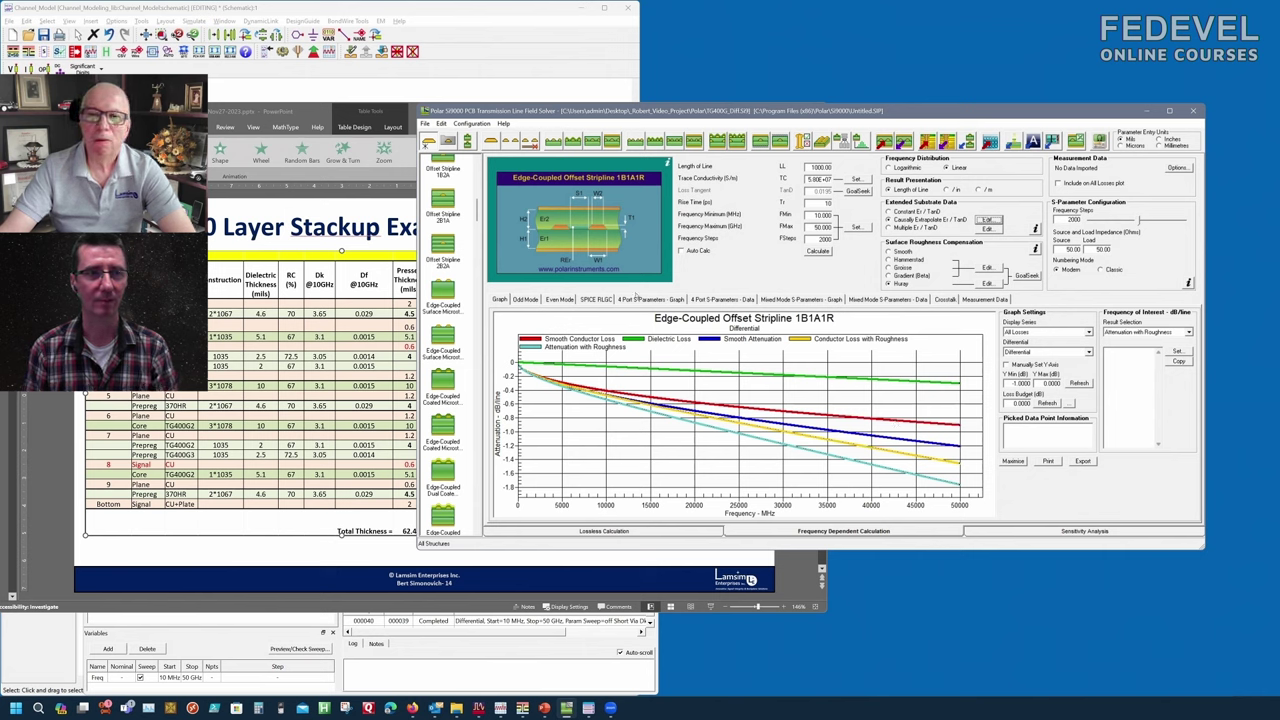
left_click(690, 531)
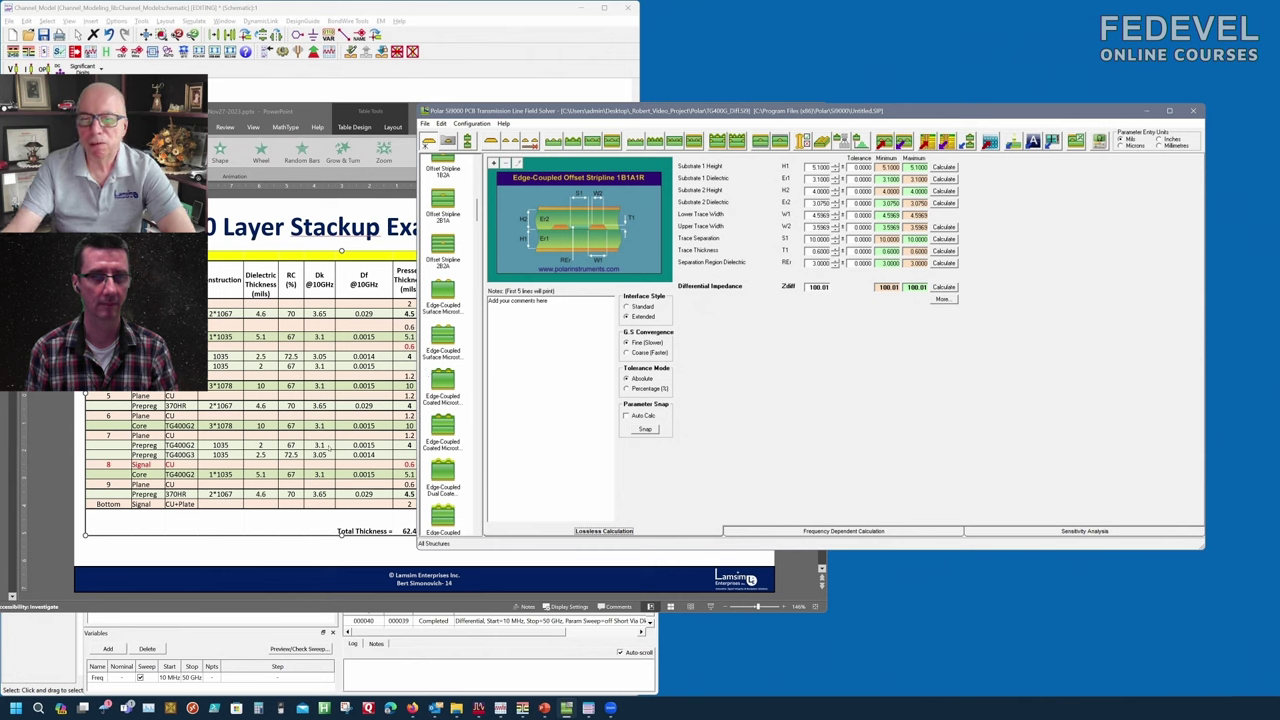
left_click(871, 531)
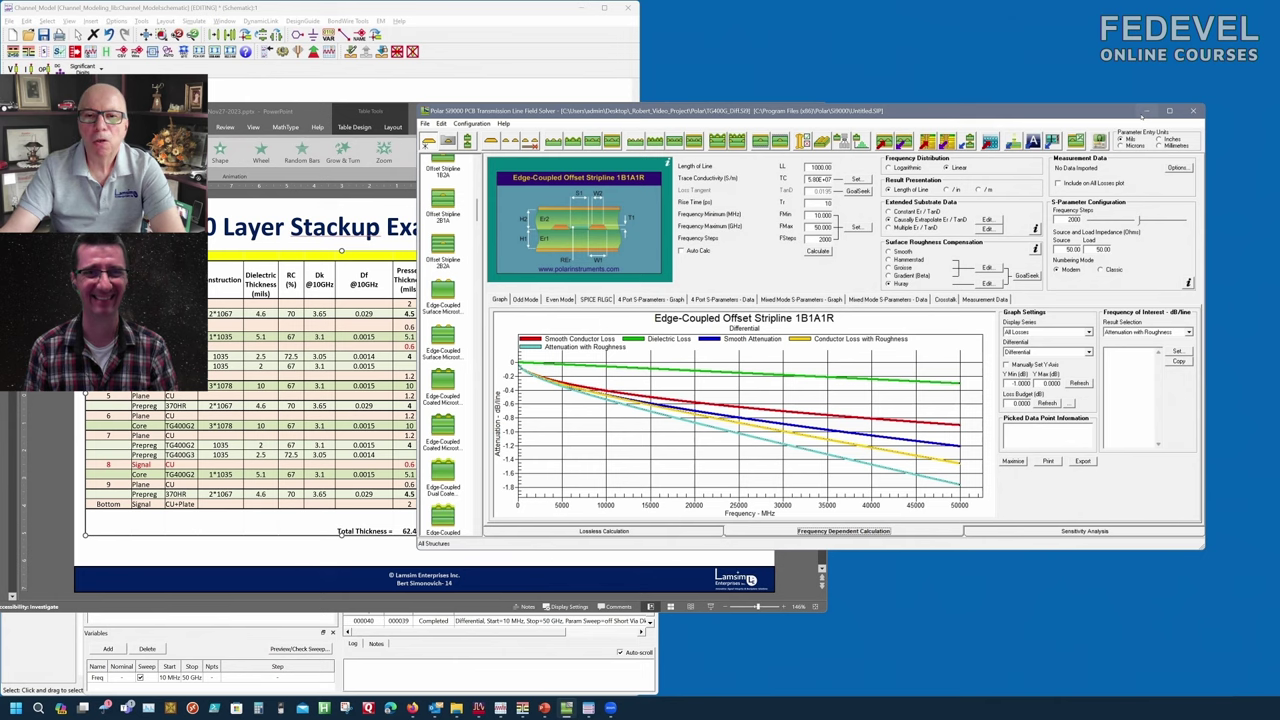
Switch to the PowerPoint presentation, maximize it and go to the "Demo Keysight ADS Via Model" slide.
left_click(1147, 111)
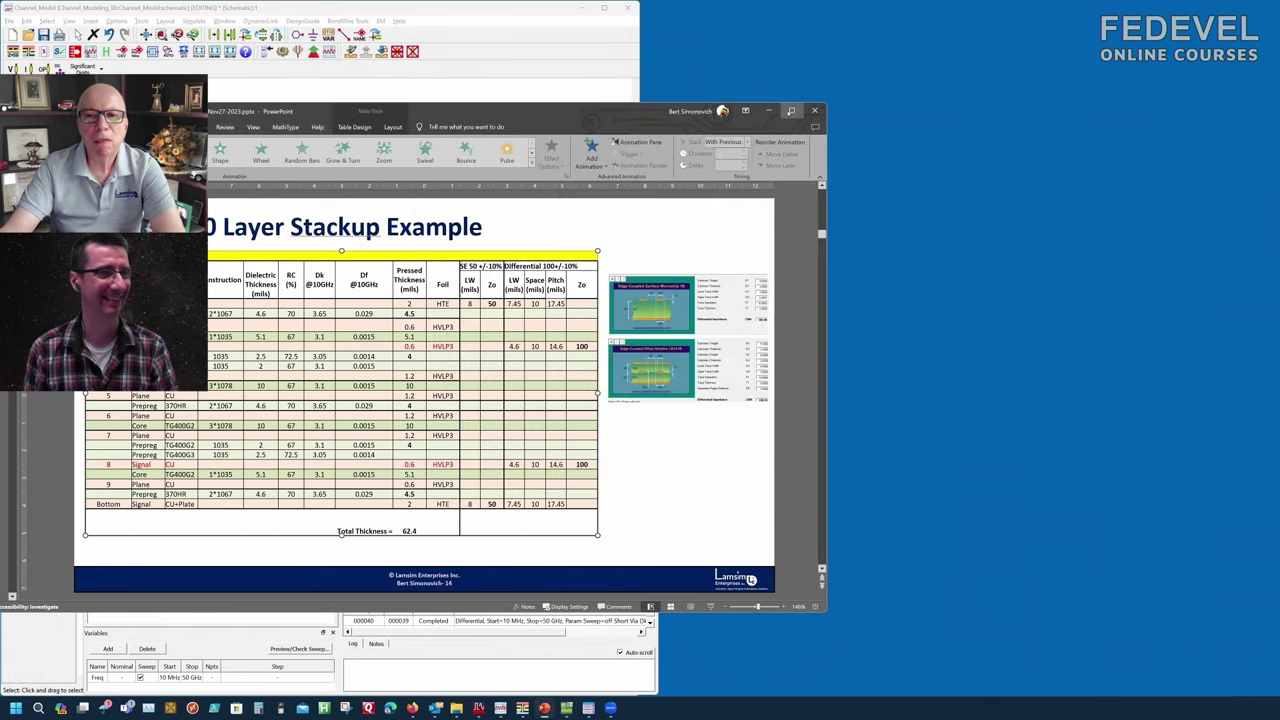
left_click(791, 110)
scroll(138, 395, "down", 5)
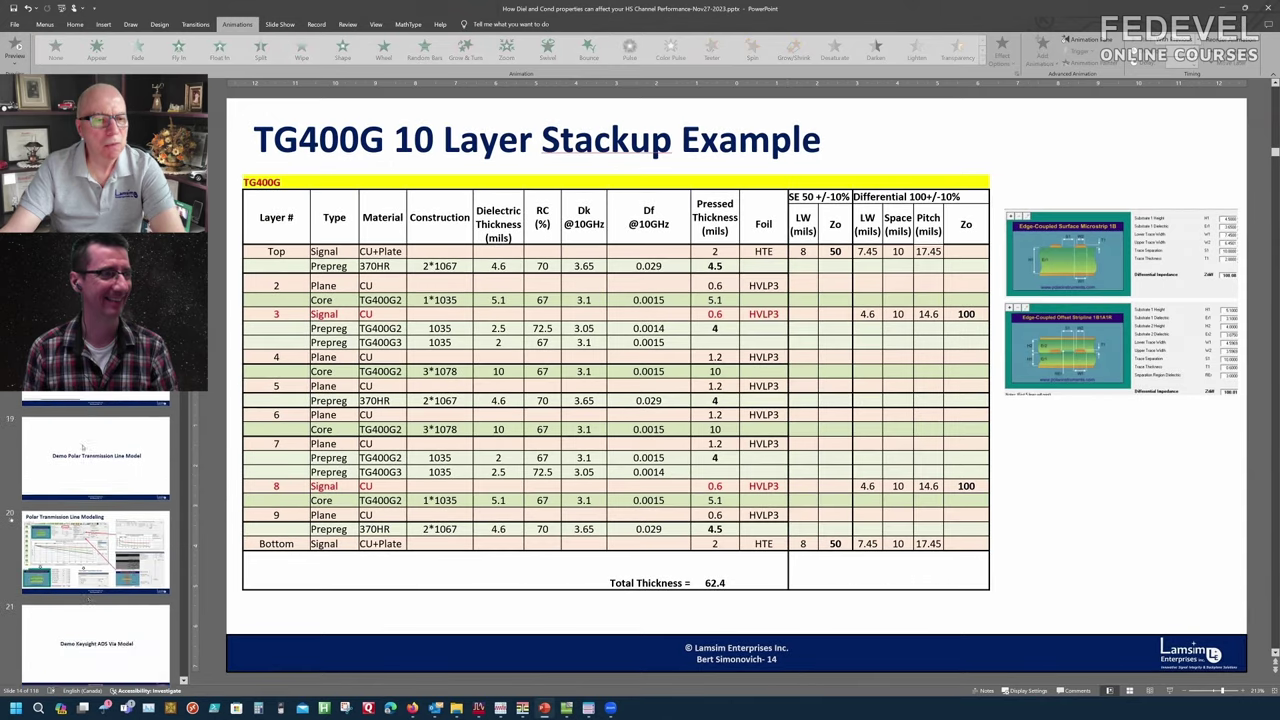
left_click(138, 395)
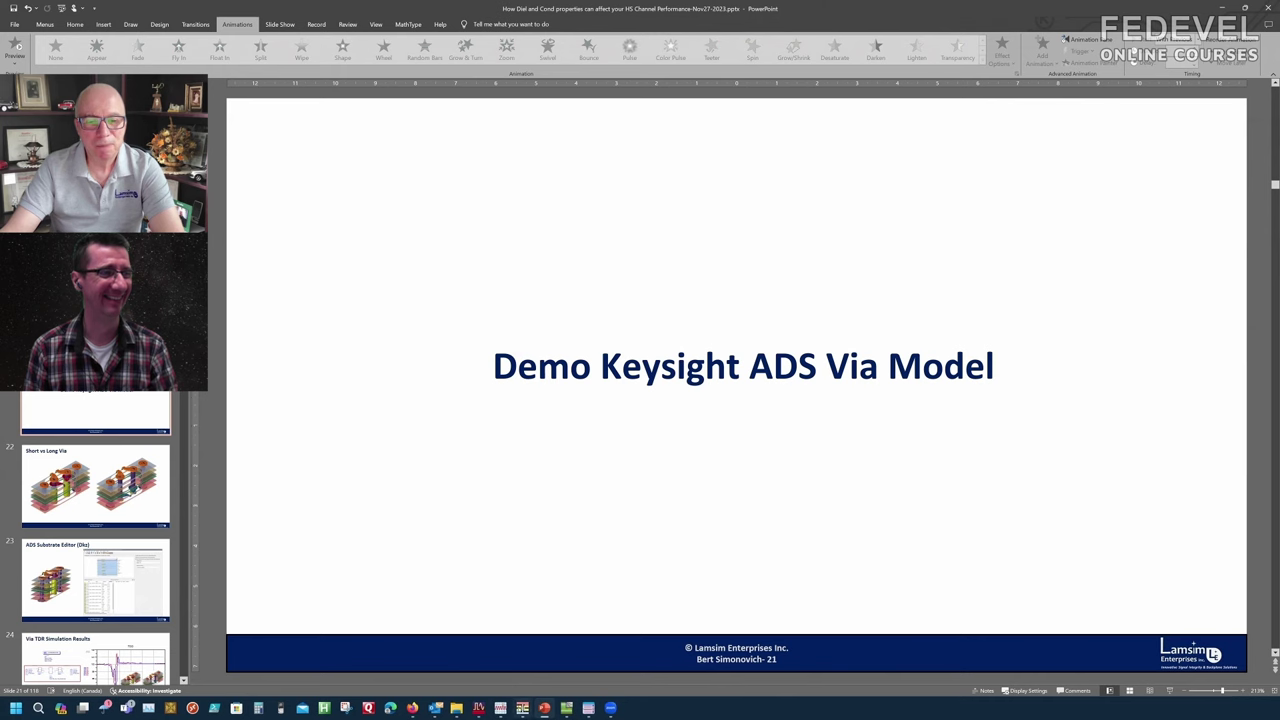
Switch to the 1mm_10Layer design in Via Designer, maximize it and inspect the differential via model from several angles.
mouse_move(524, 714)
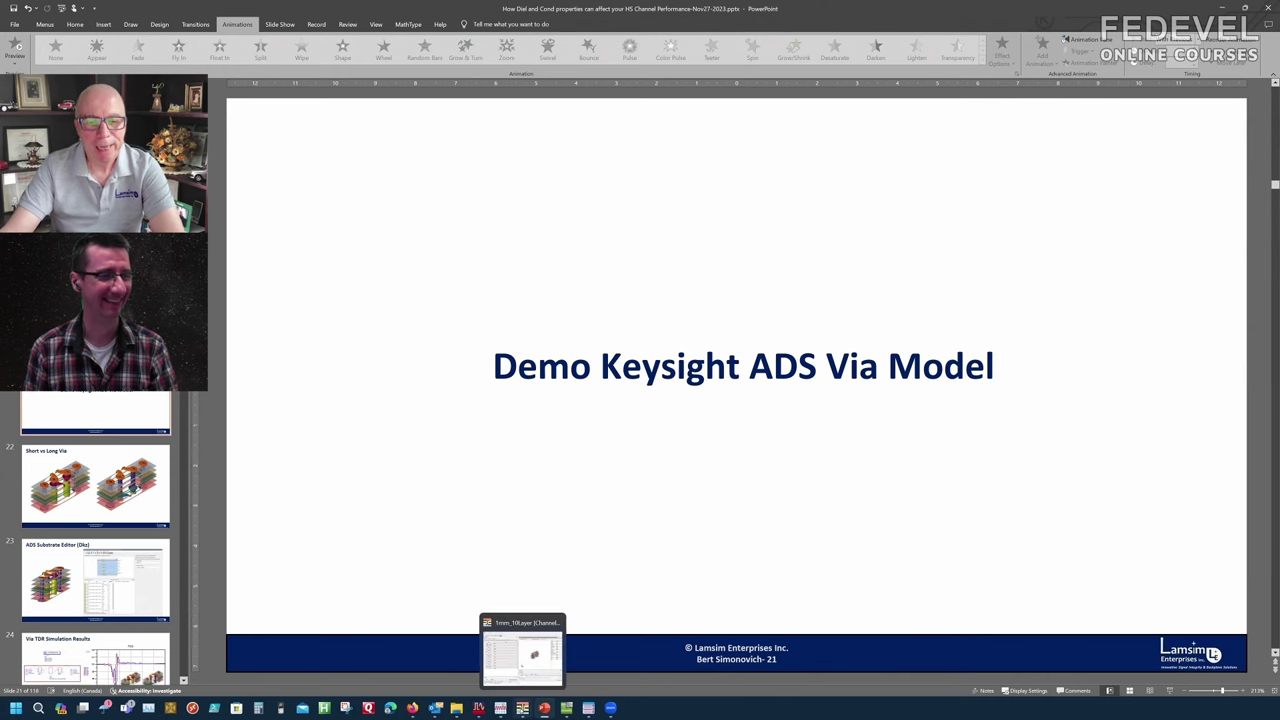
left_click(522, 655)
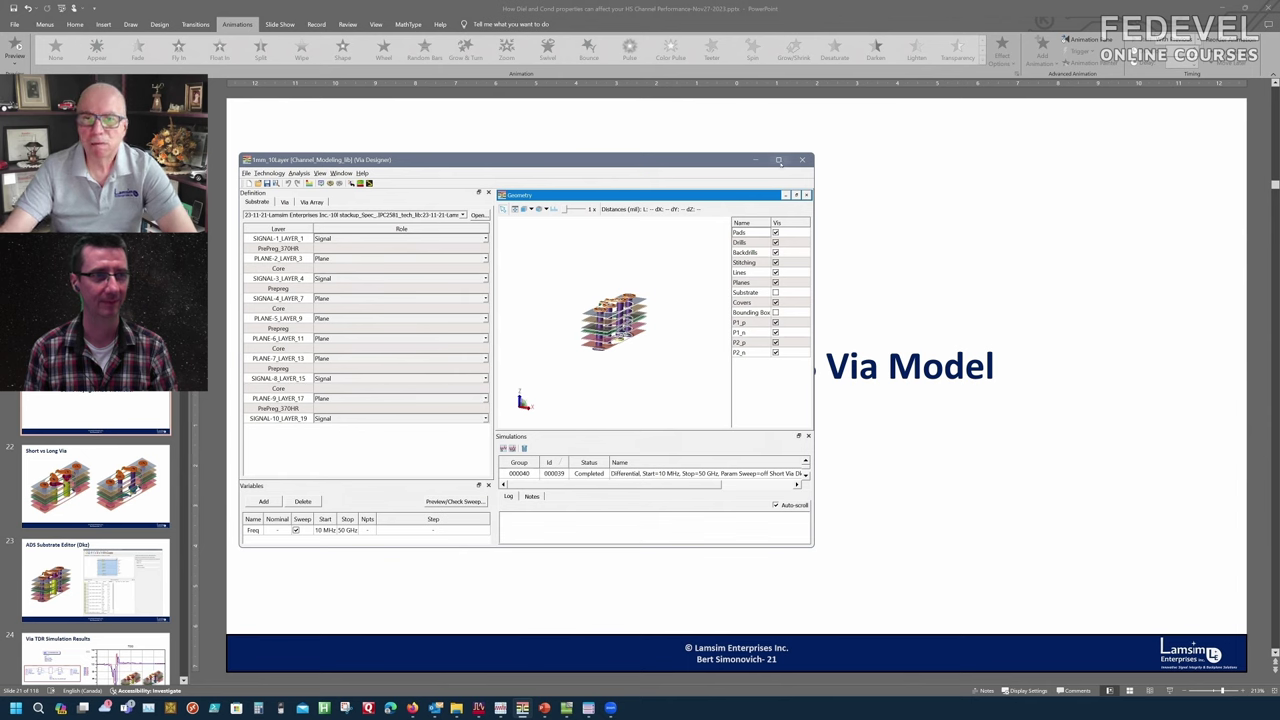
mouse_move(779, 160)
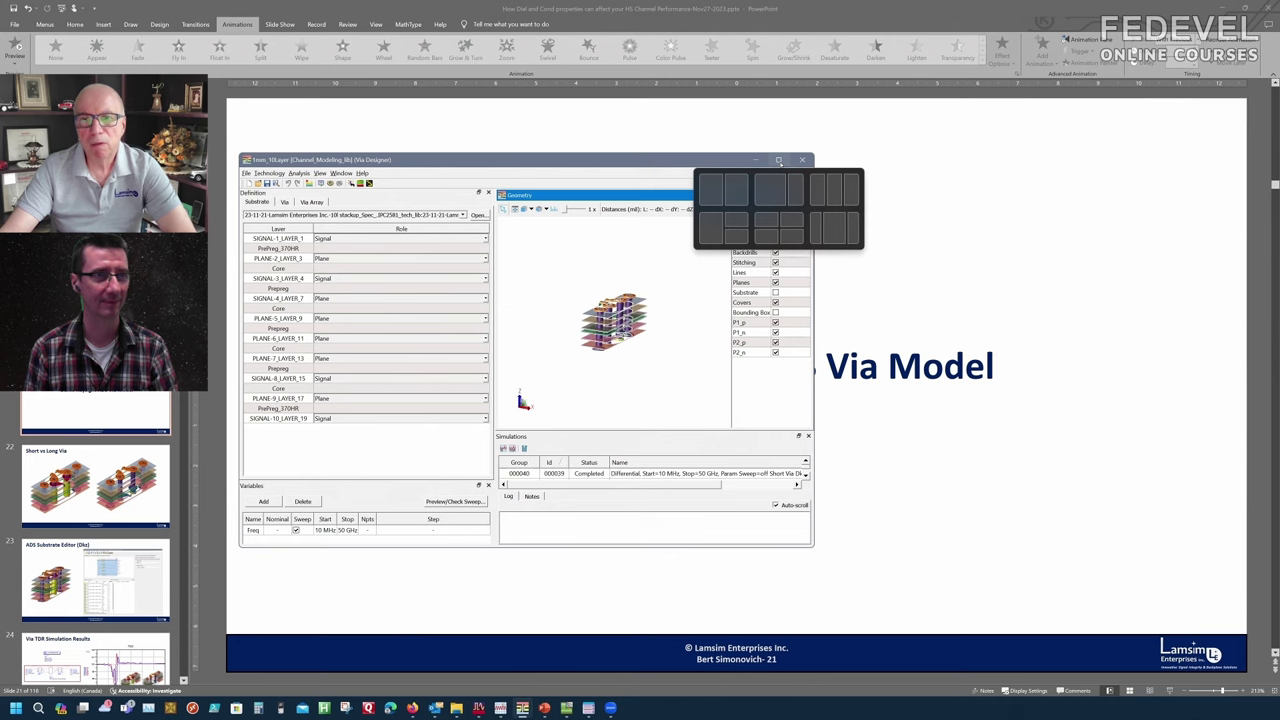
left_click(779, 160)
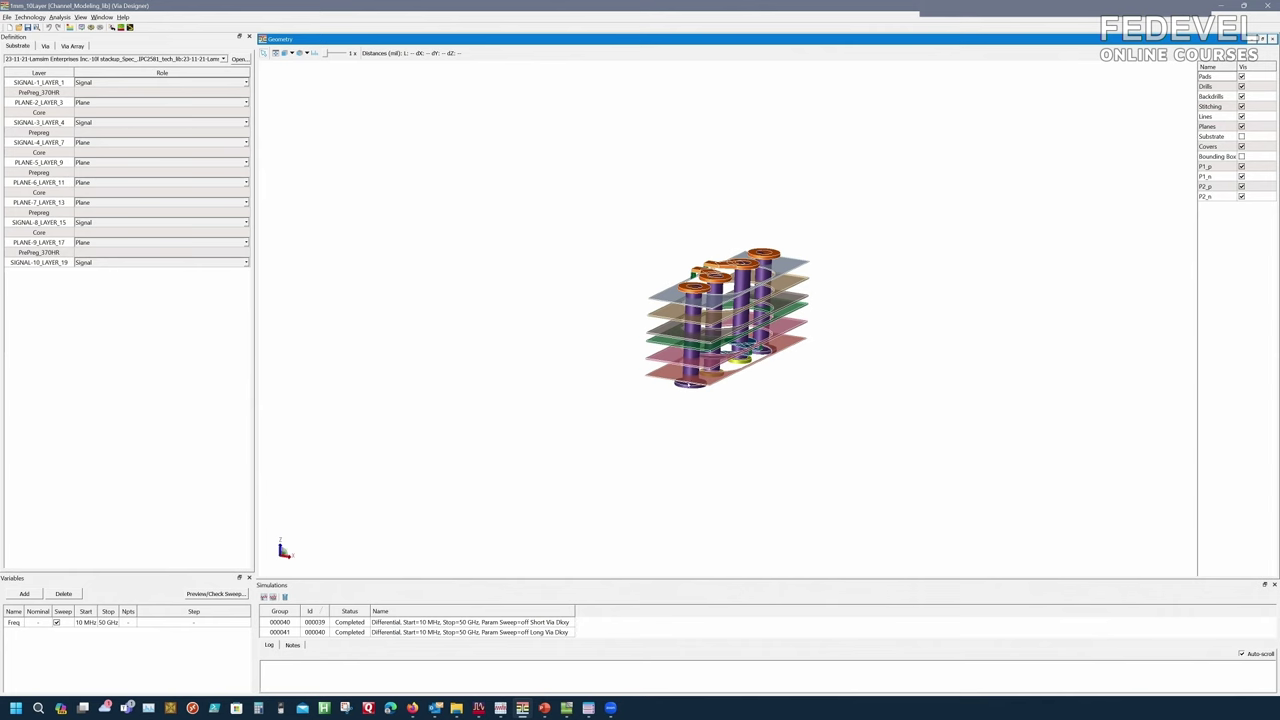
left_click_drag(729, 414, 635, 434)
left_click_drag(992, 388, 973, 402)
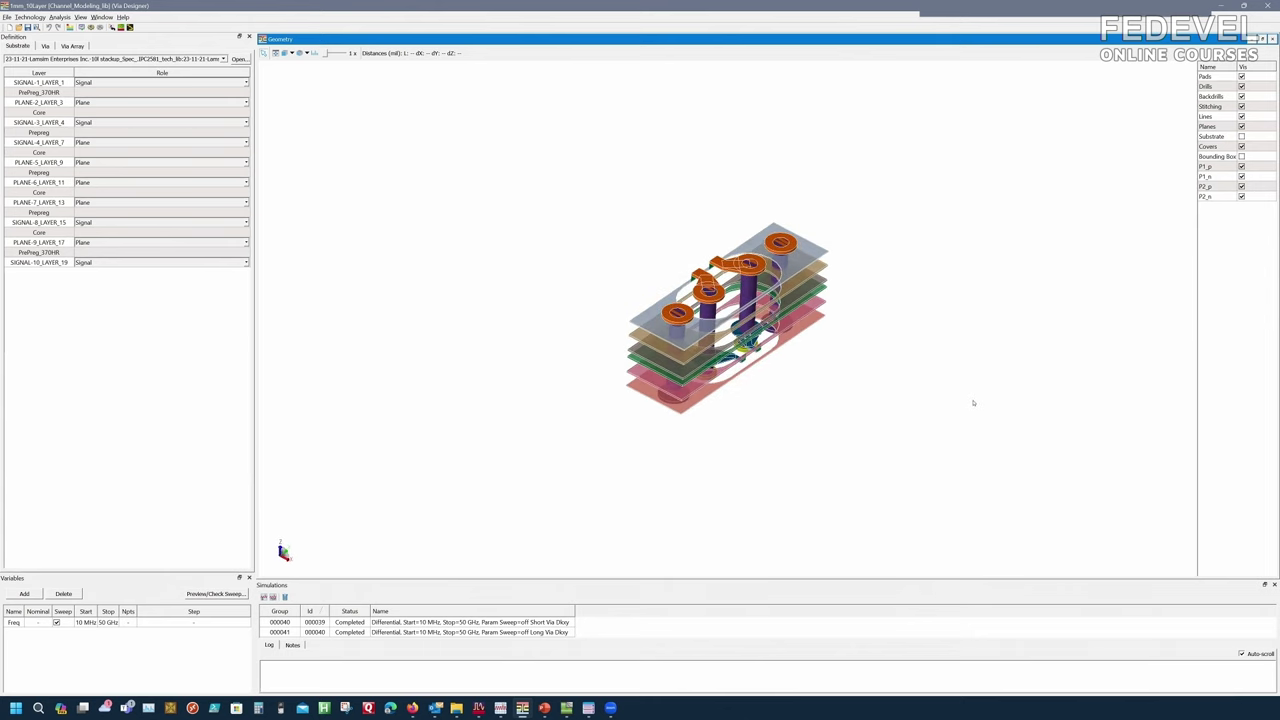
left_click_drag(775, 420, 757, 376)
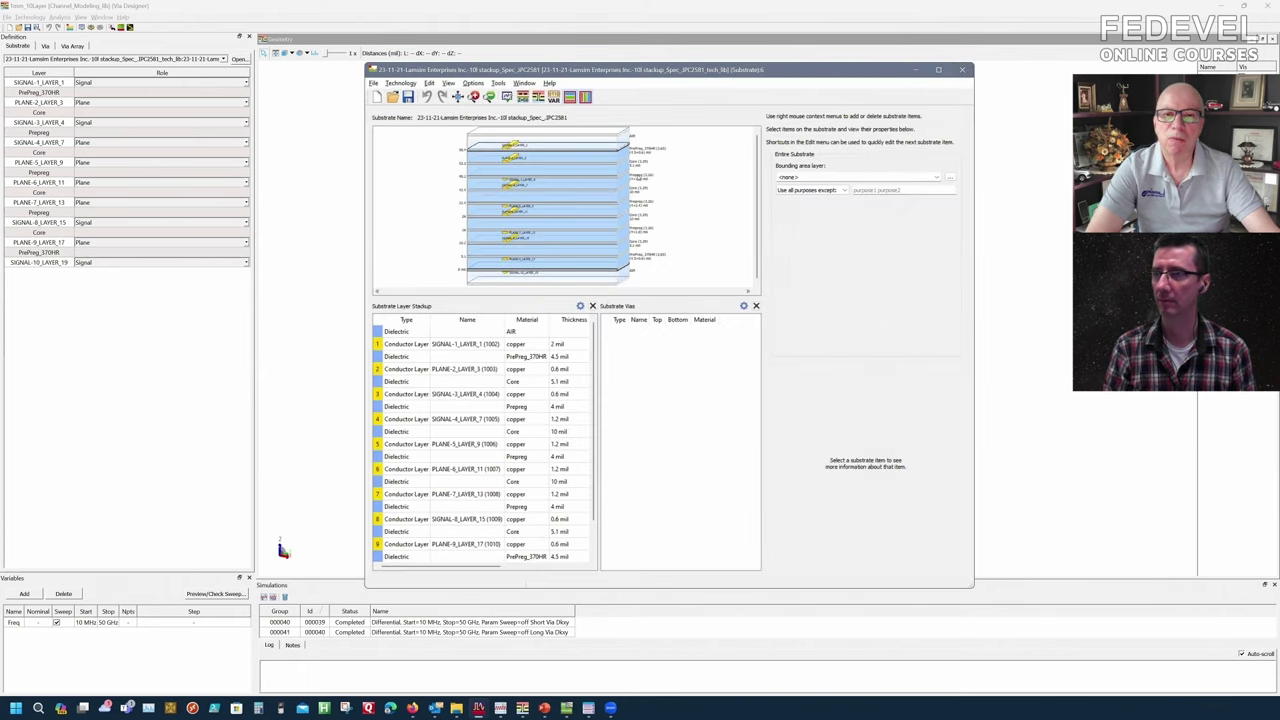
Select the uppermost PrePreg_370HR dielectric in the maximized substrate editor and open its material definitions.
left_click(938, 69)
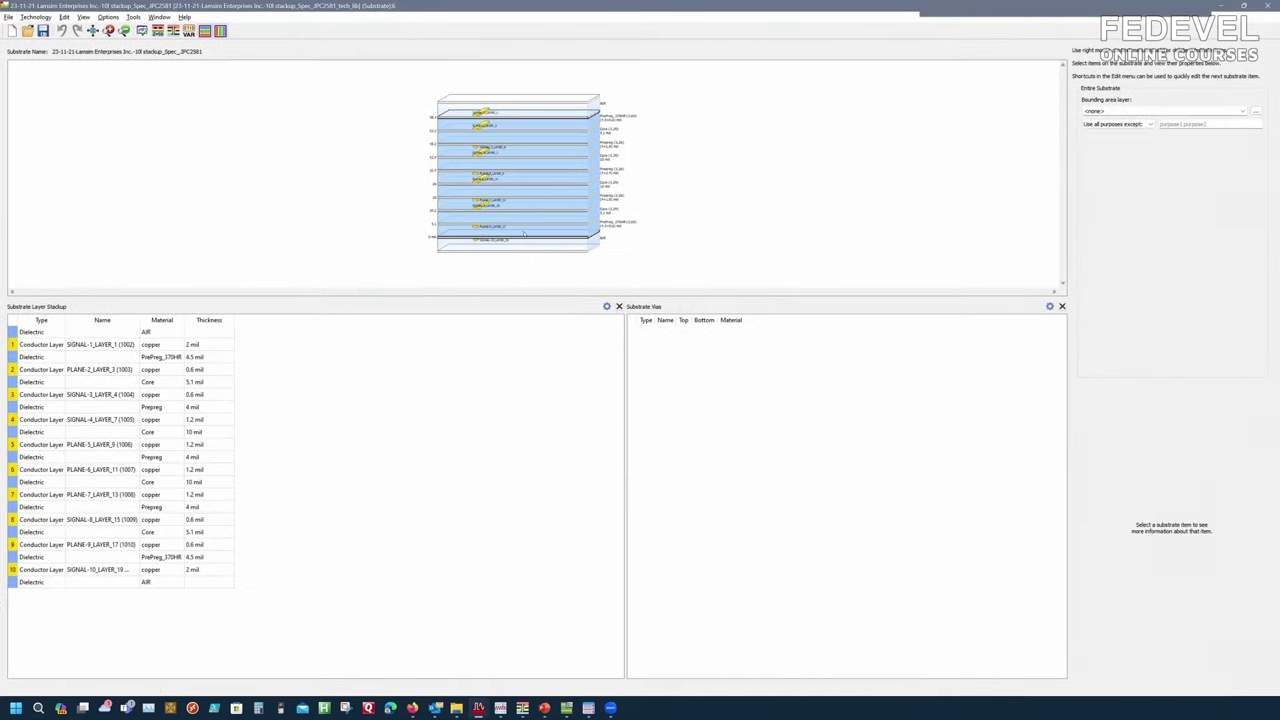
left_click(577, 128)
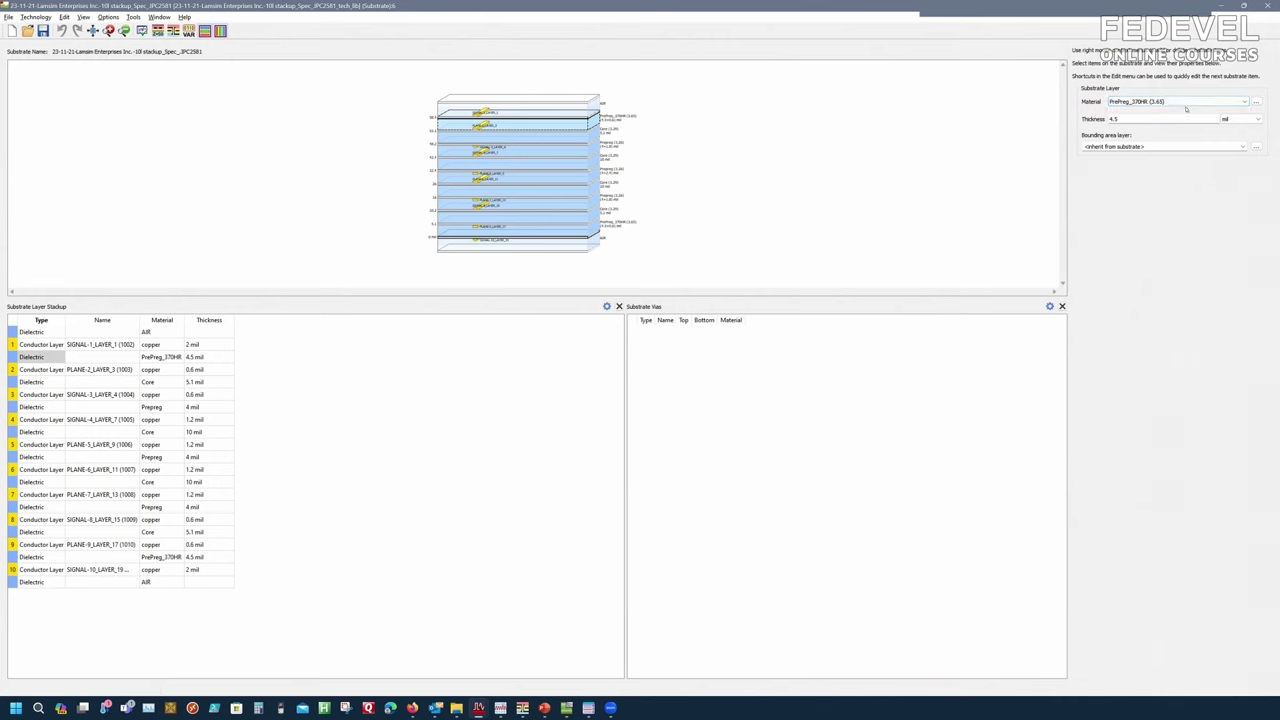
left_click(1255, 101)
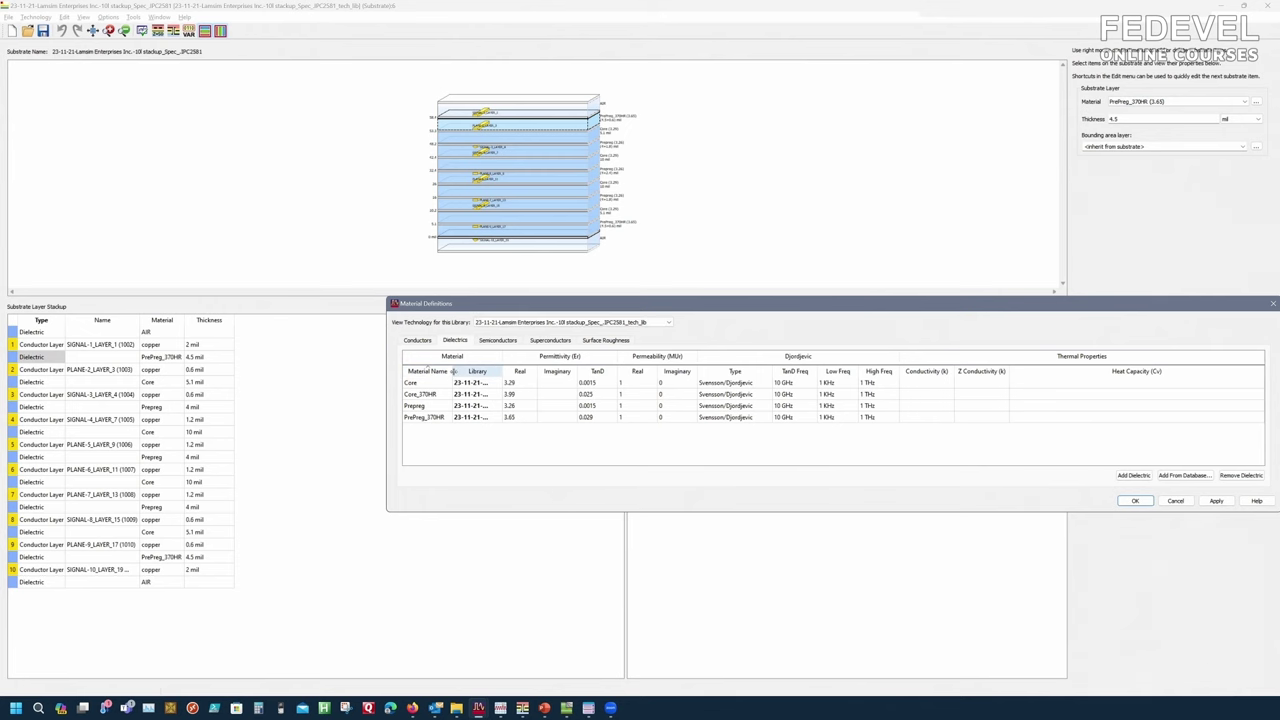
Review the dielectric material definitions with the Library column widened, accept them and close the substrate editor.
left_click_drag(452, 372, 590, 371)
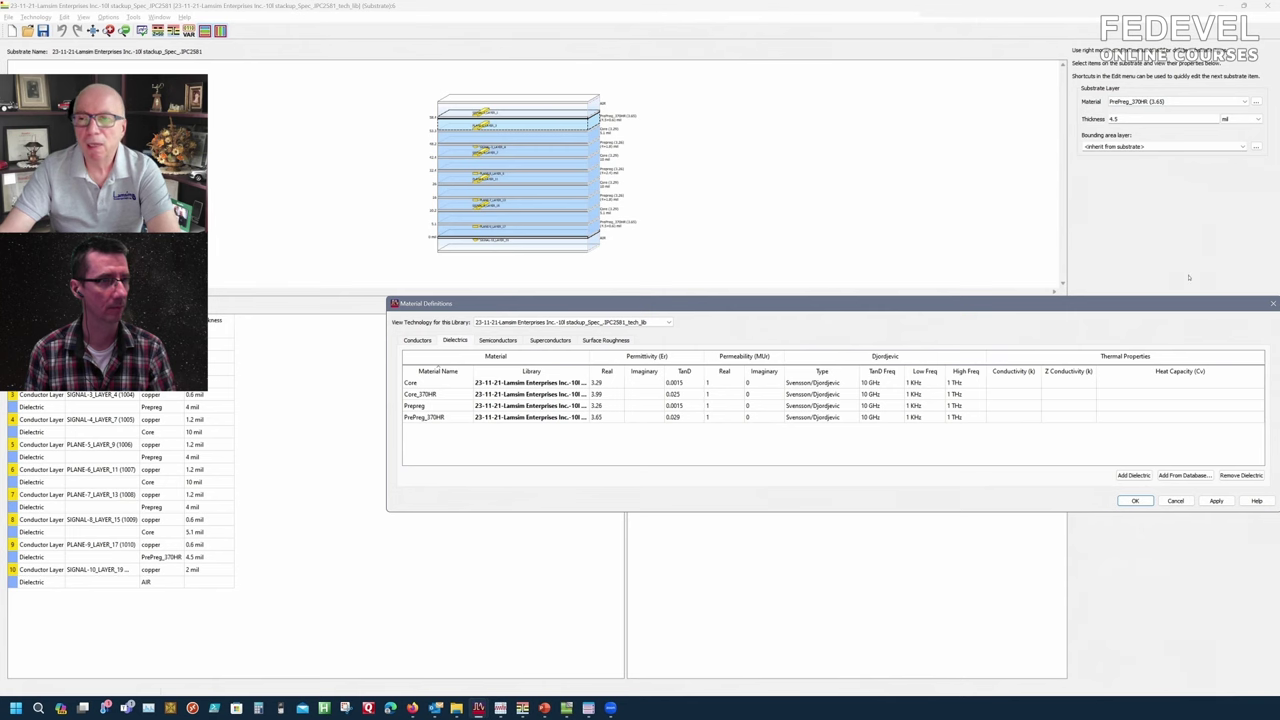
left_click_drag(730, 302, 675, 295)
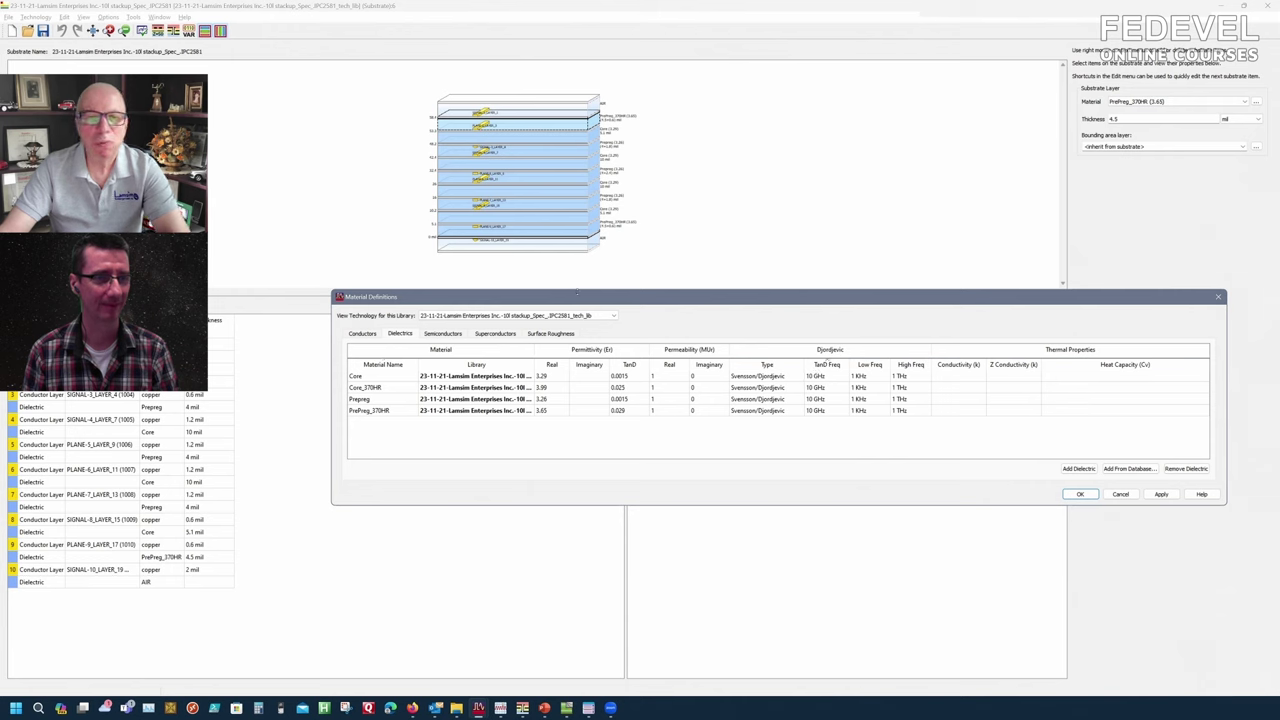
left_click_drag(631, 303, 615, 303)
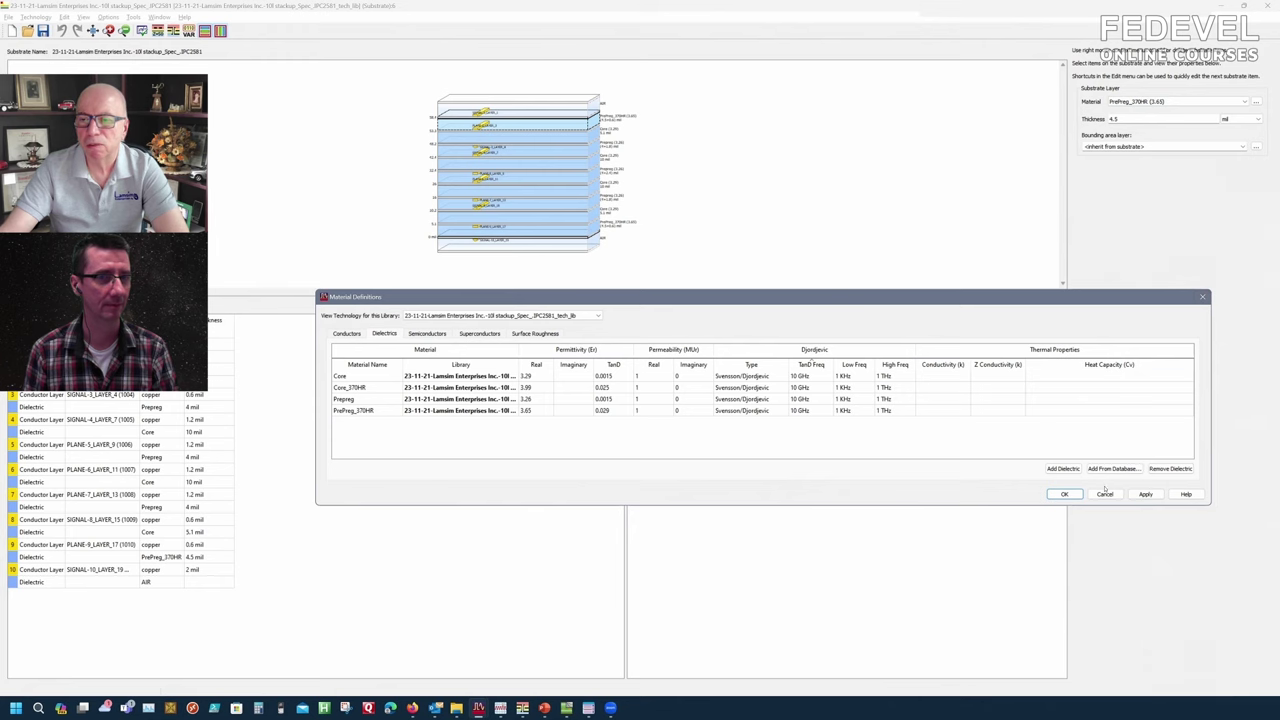
left_click(1064, 494)
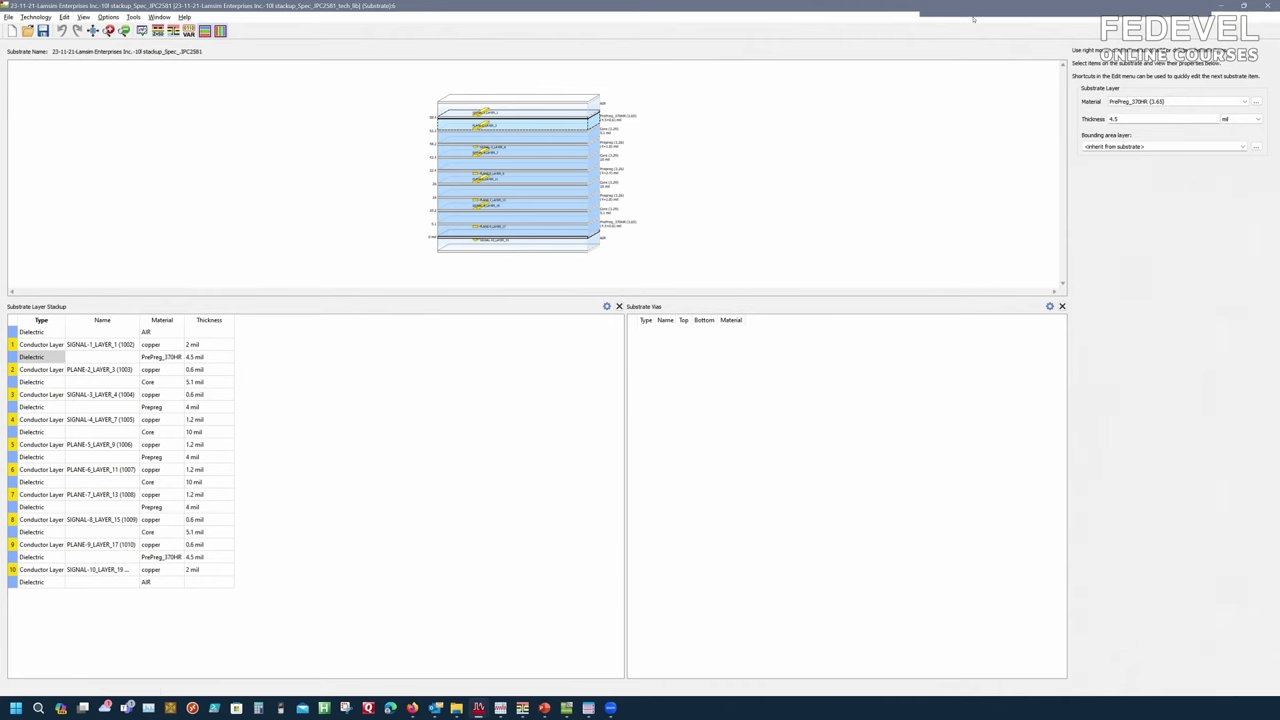
key("super+Down")
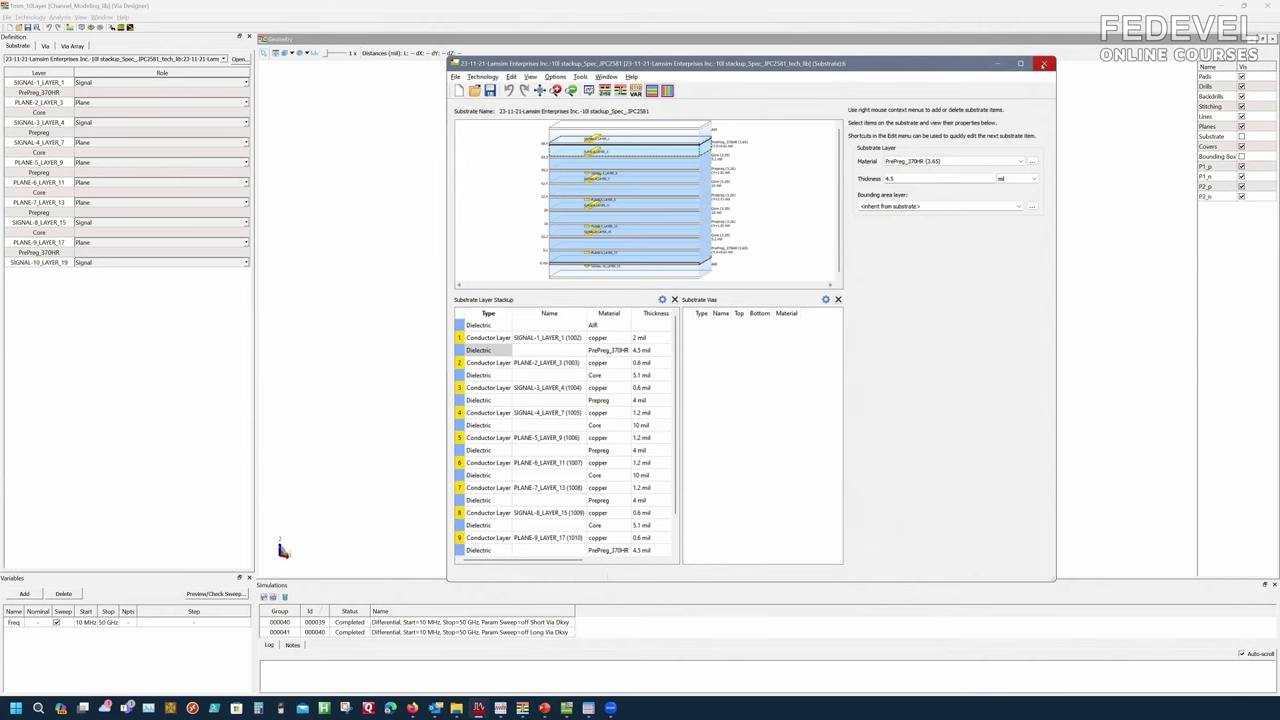
left_click(1044, 63)
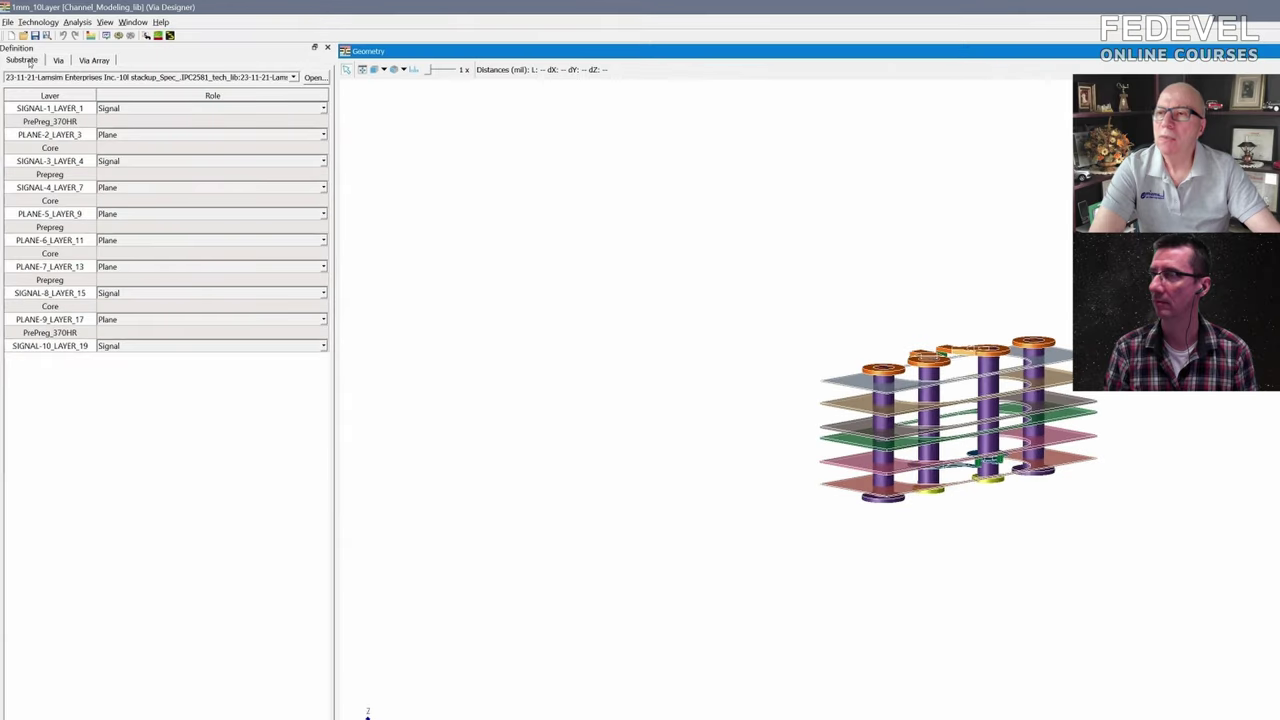
Review the via's barrel, backdrill and padstack settings, comparing them with the 3D geometry from above and from the side.
left_click(45, 46)
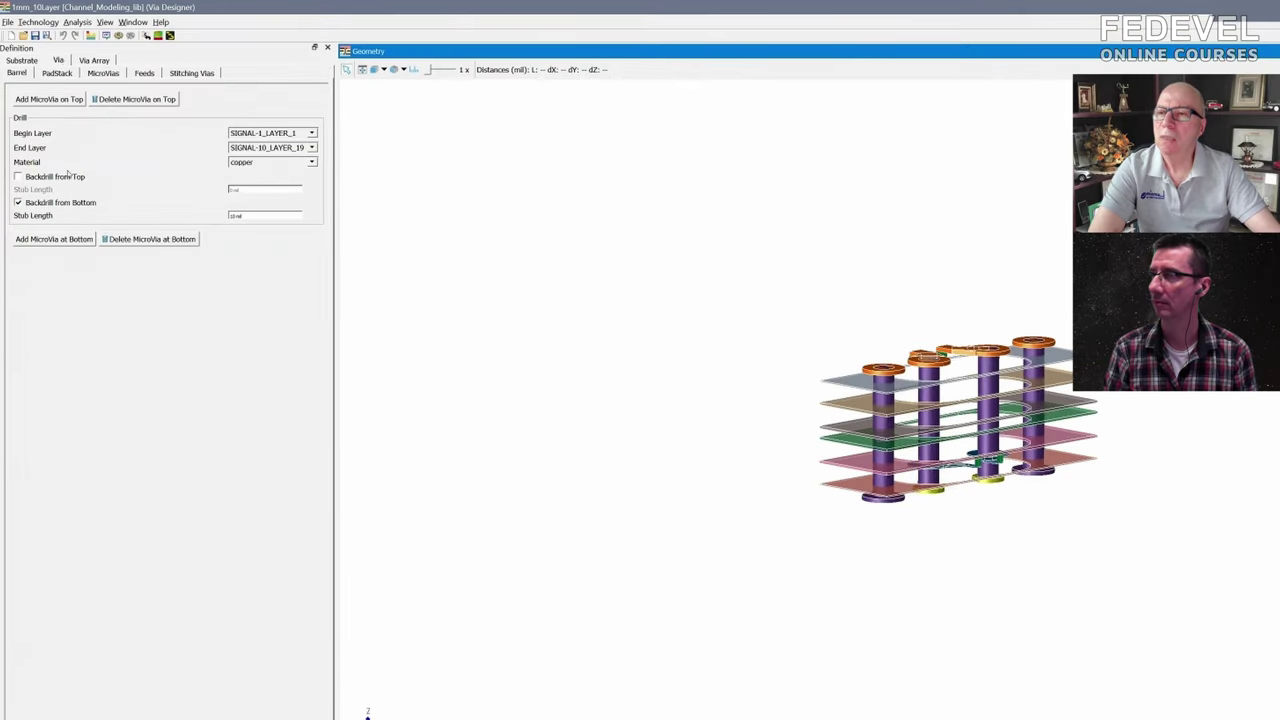
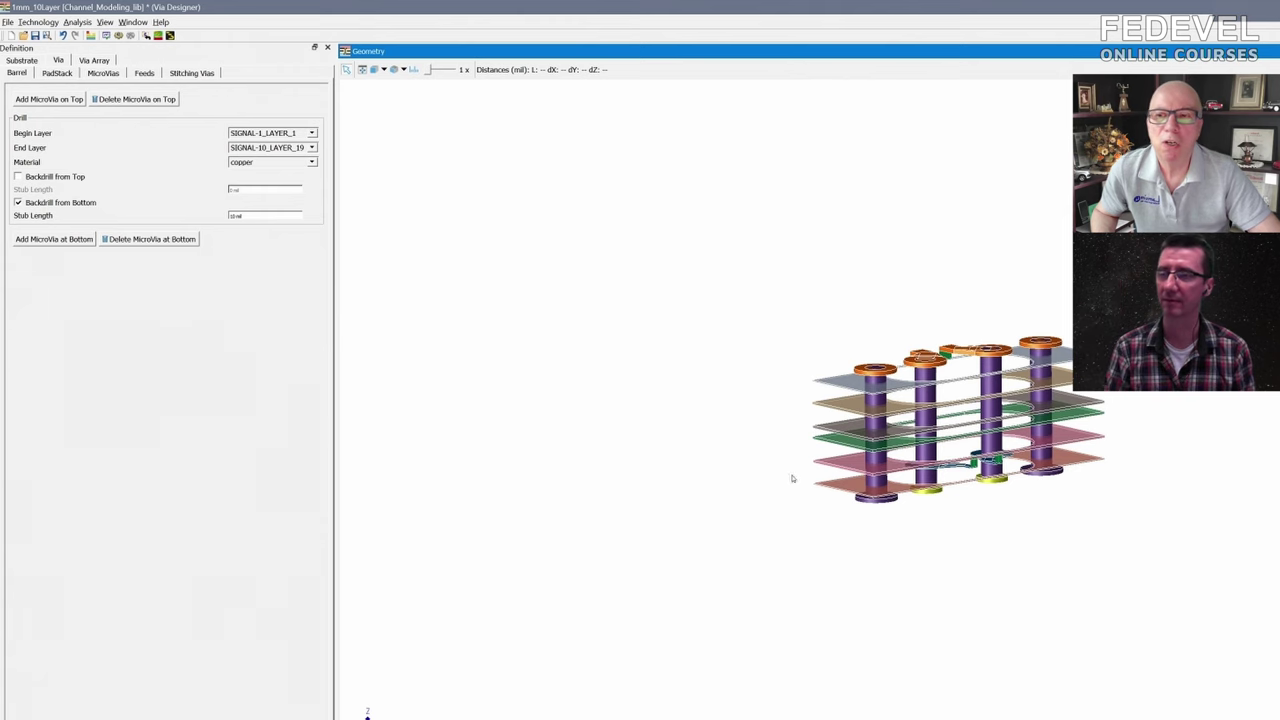
left_click(57, 74)
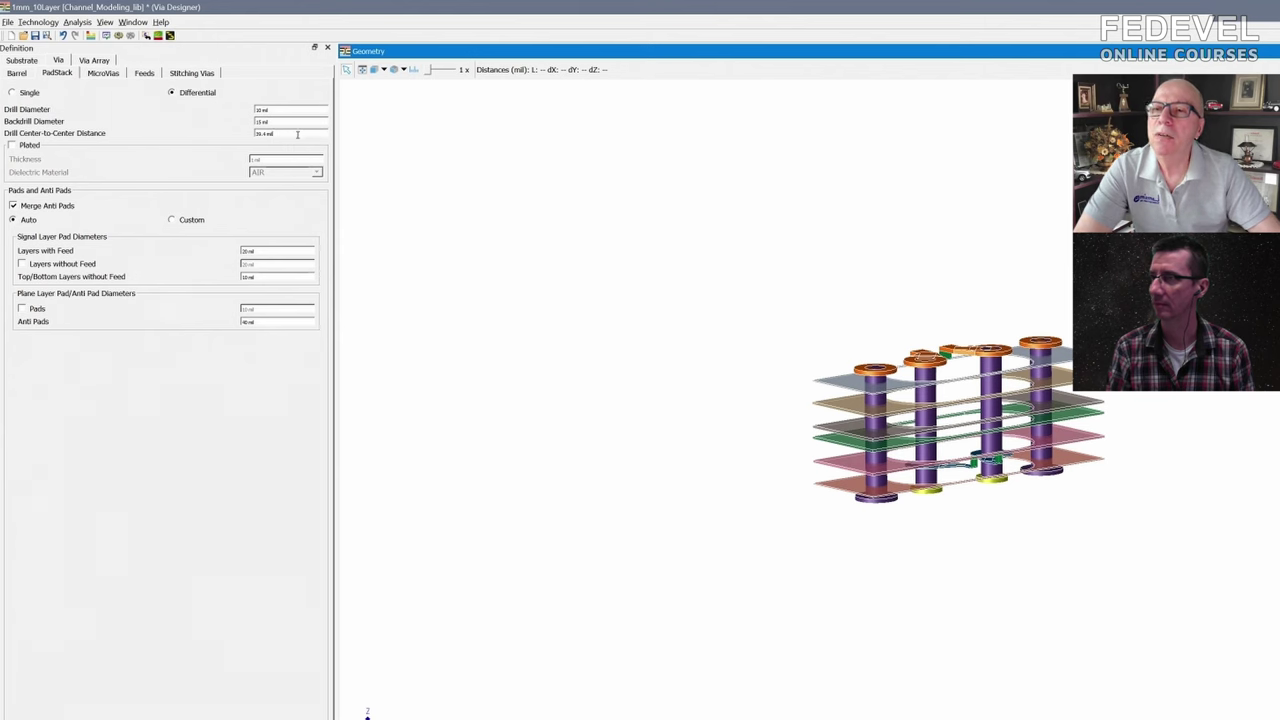
left_click_drag(970, 395, 1030, 470)
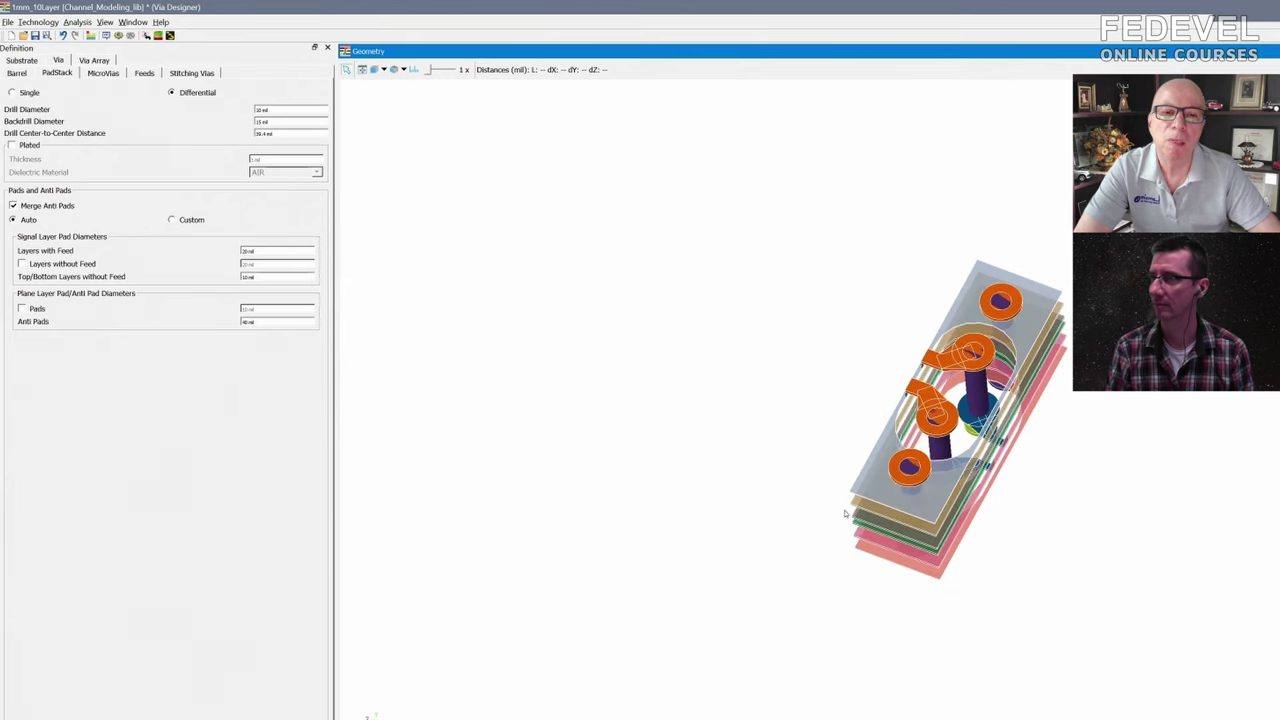
left_click_drag(847, 514, 692, 455)
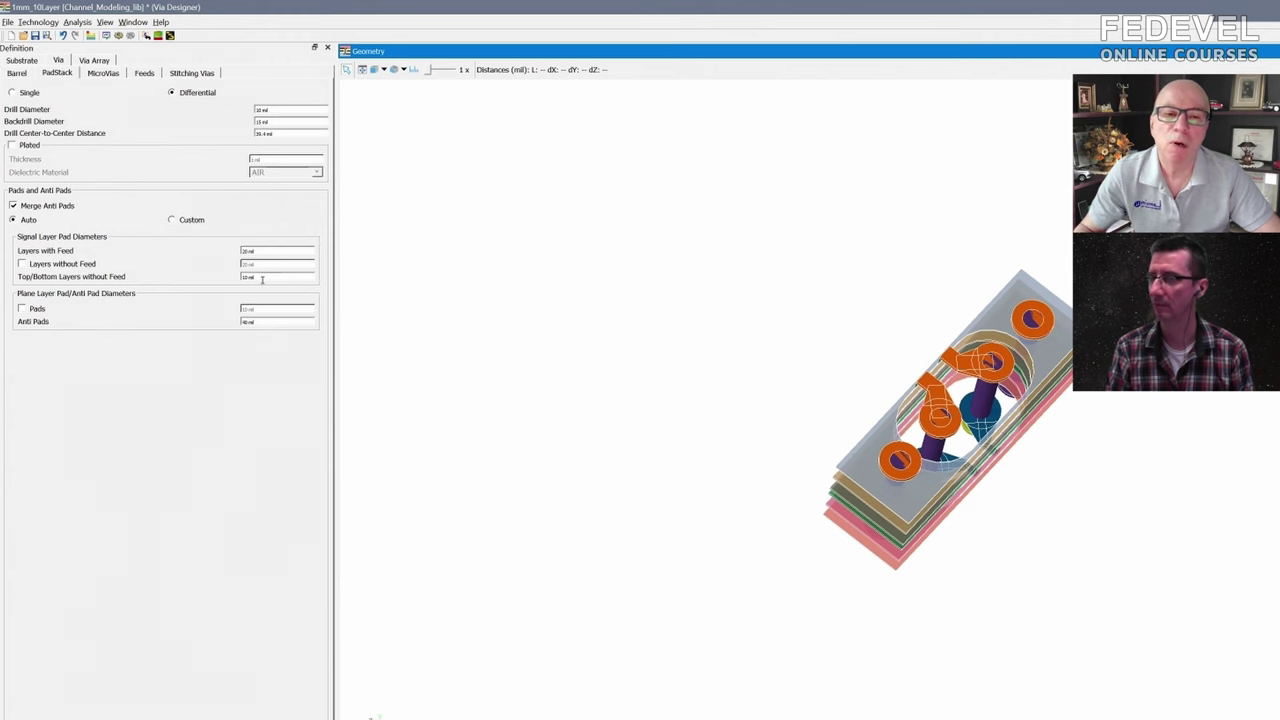
left_click_drag(967, 450, 720, 303)
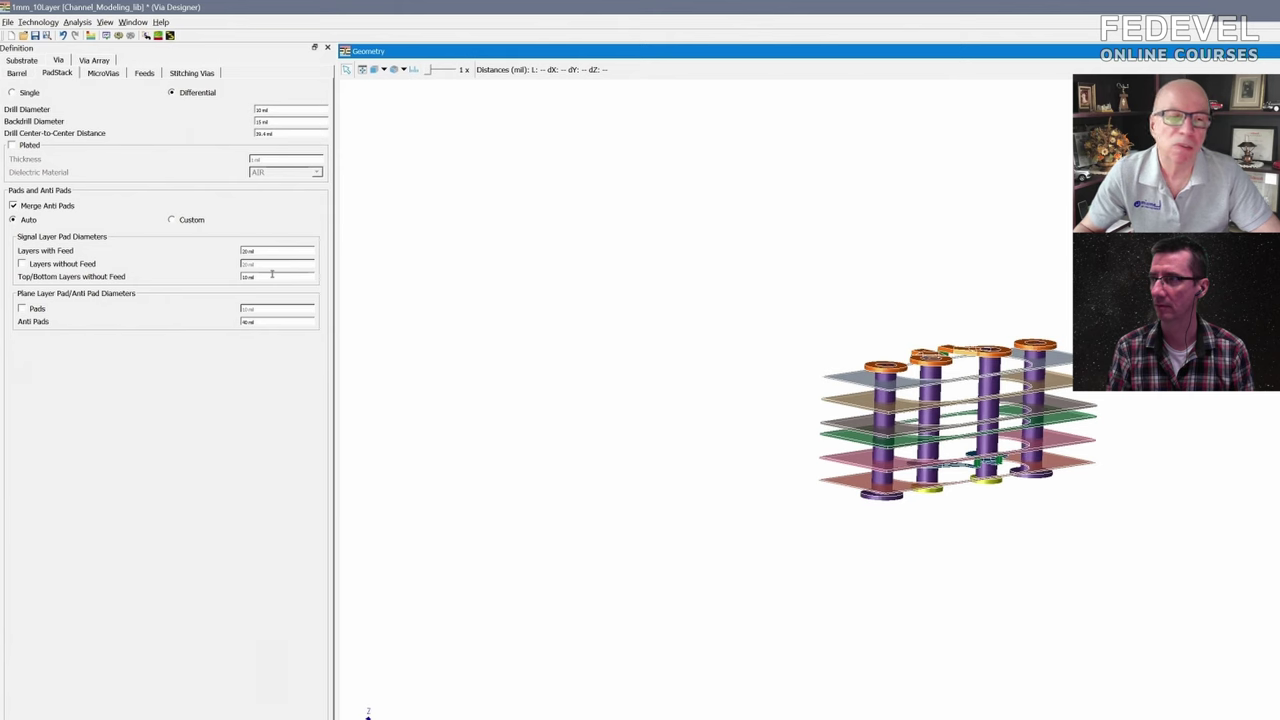
left_click_drag(910, 515, 930, 560)
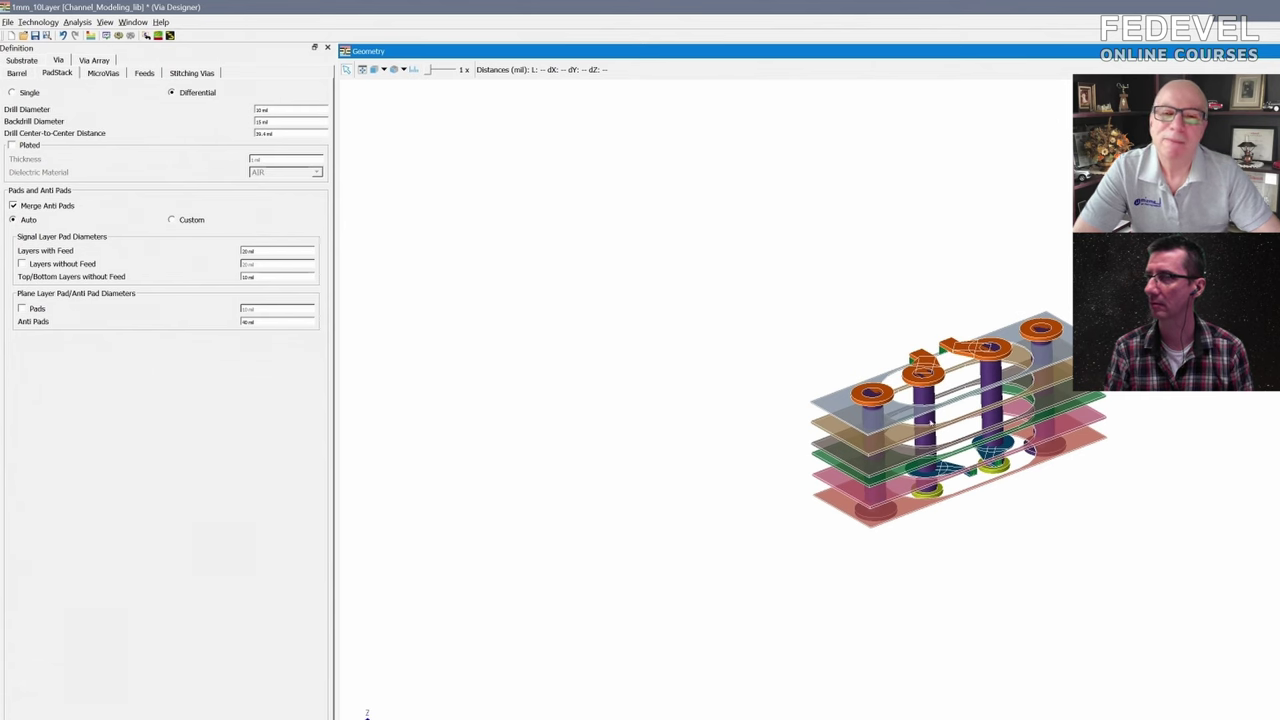
Try the plated option on the via padstack, view its effect on the drills in 3D, and turn it off again.
left_click(19, 148)
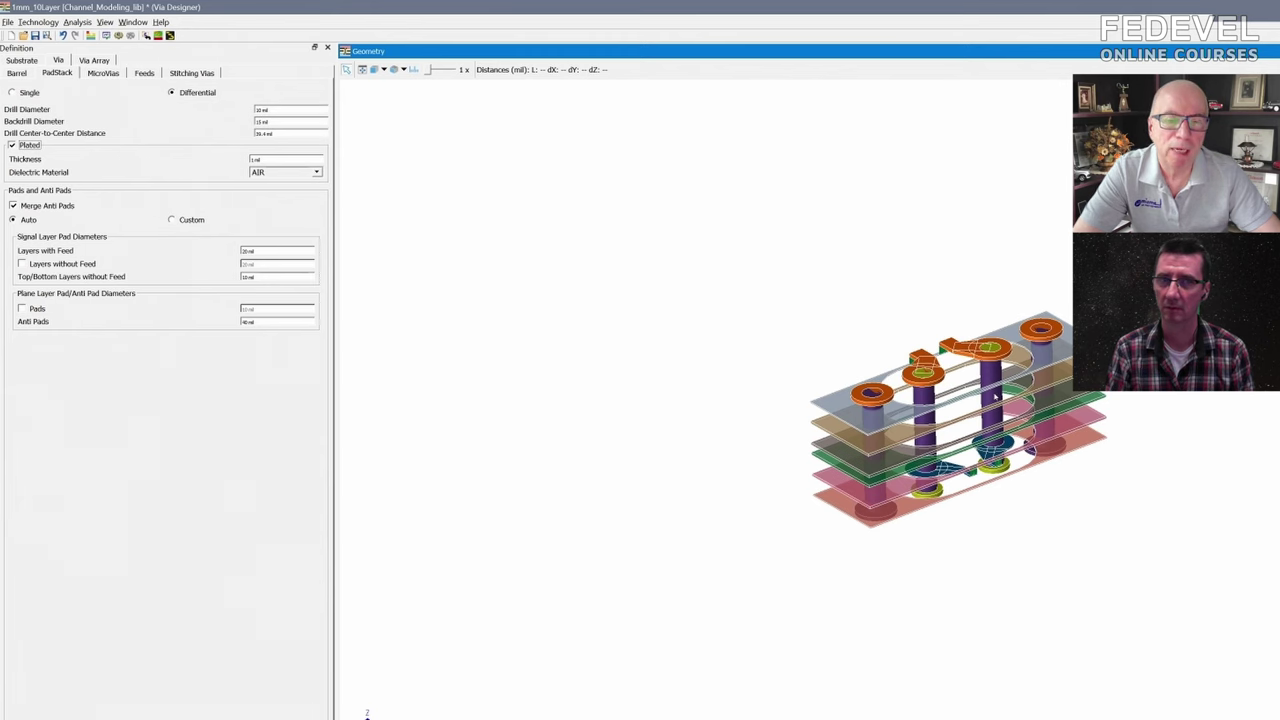
left_click_drag(995, 397, 1020, 450)
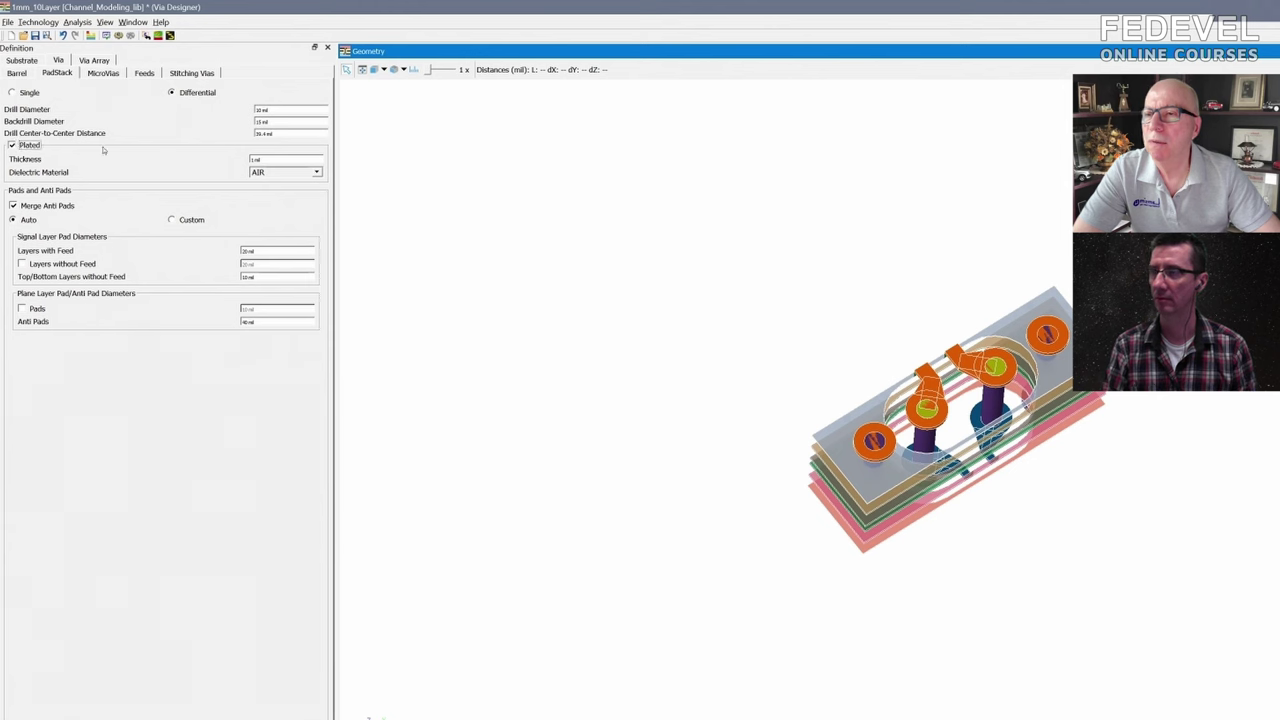
left_click(12, 146)
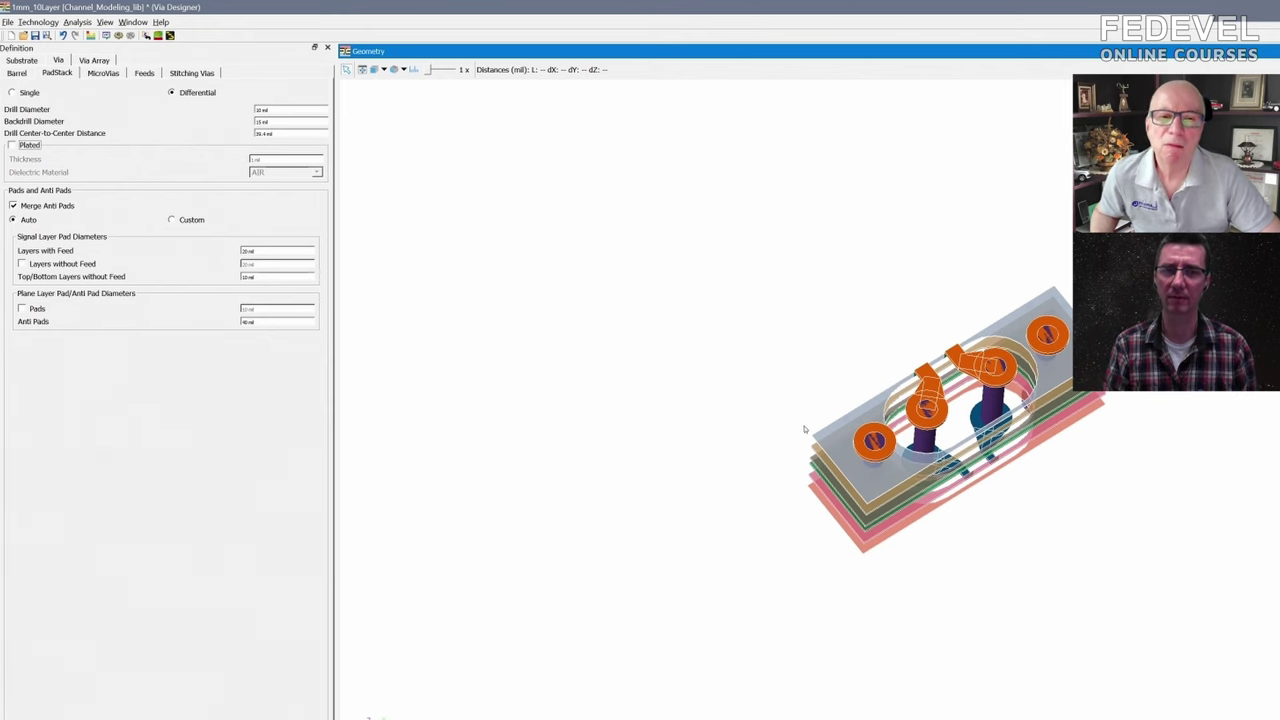
Review the microvia settings and the two feed definitions, viewing the feed layers in the 3D model from the side.
left_click(104, 74)
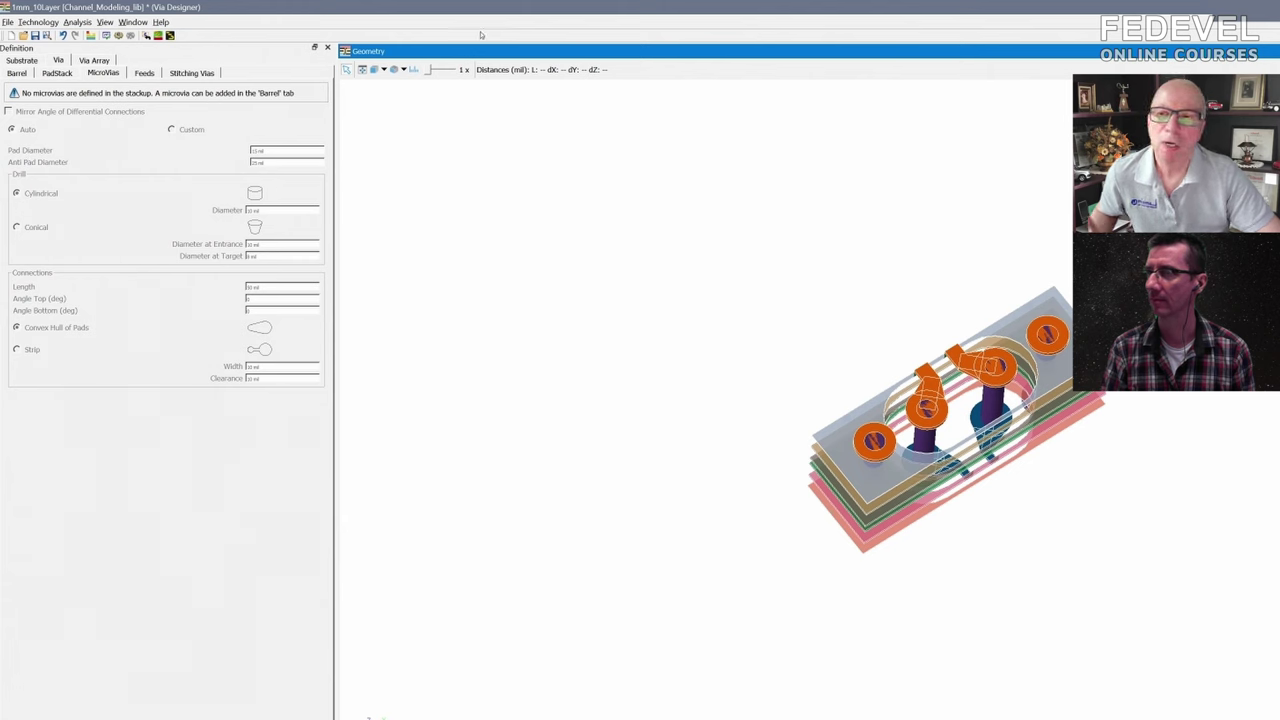
left_click(145, 74)
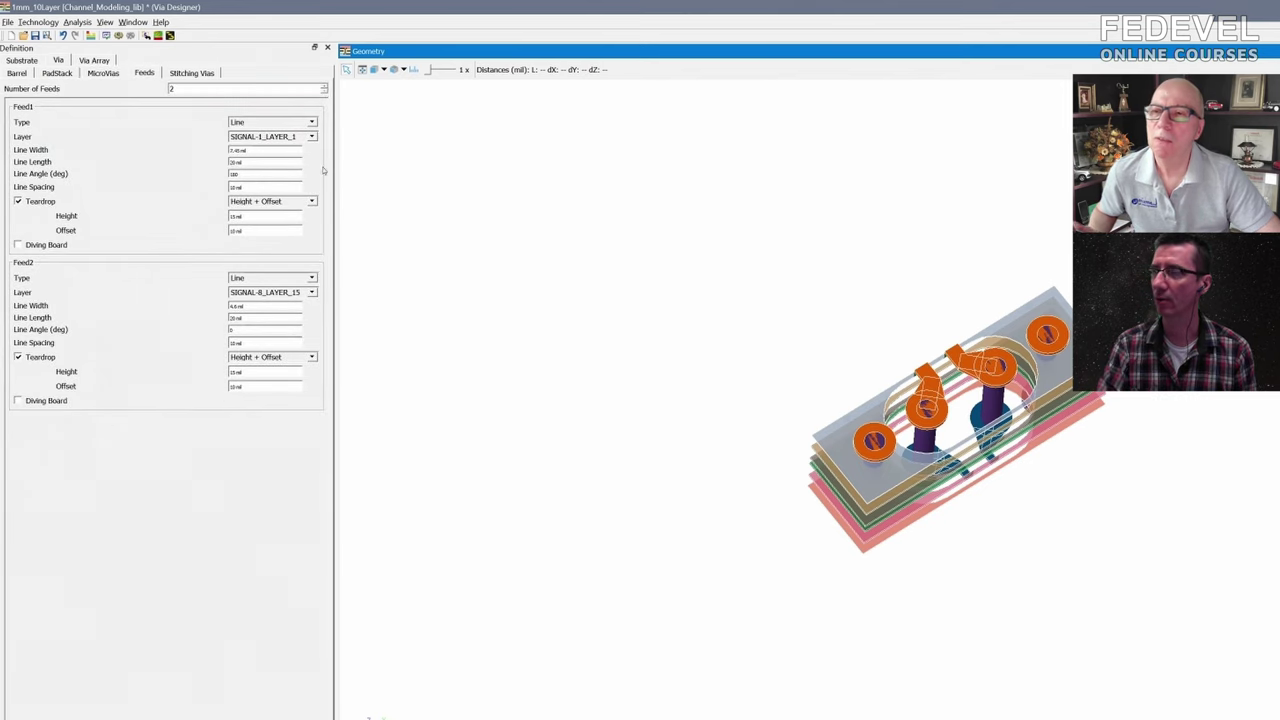
left_click_drag(930, 460, 700, 300)
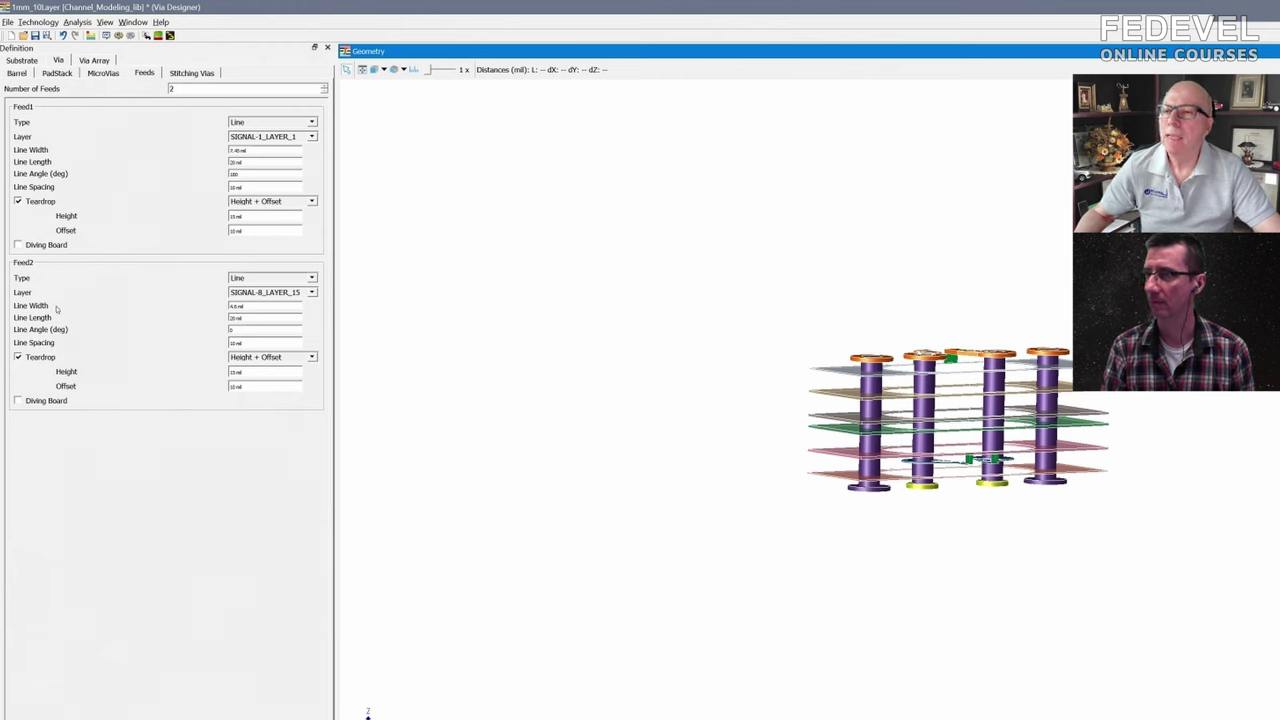
Set the Feed2 layer to SIGNAL-3_LAYER_4 and inspect the resulting backdrills on the signal vias in the 3D model.
left_click(311, 292)
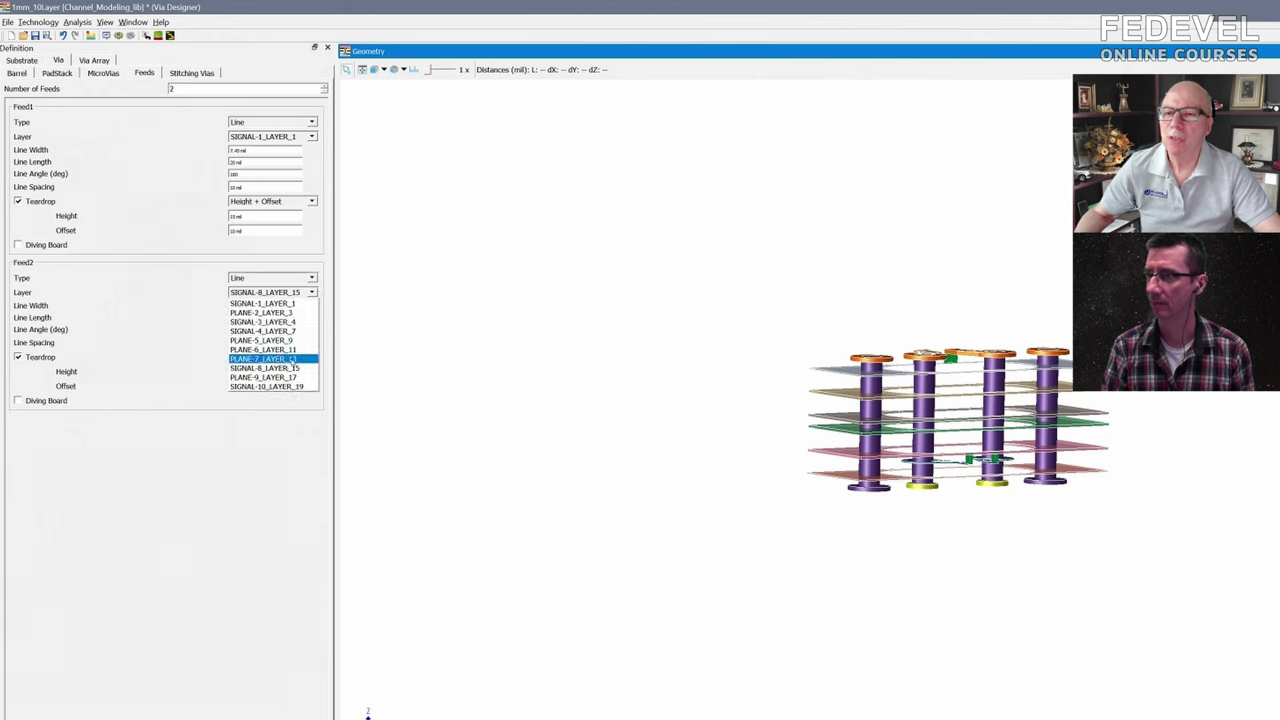
left_click(290, 368)
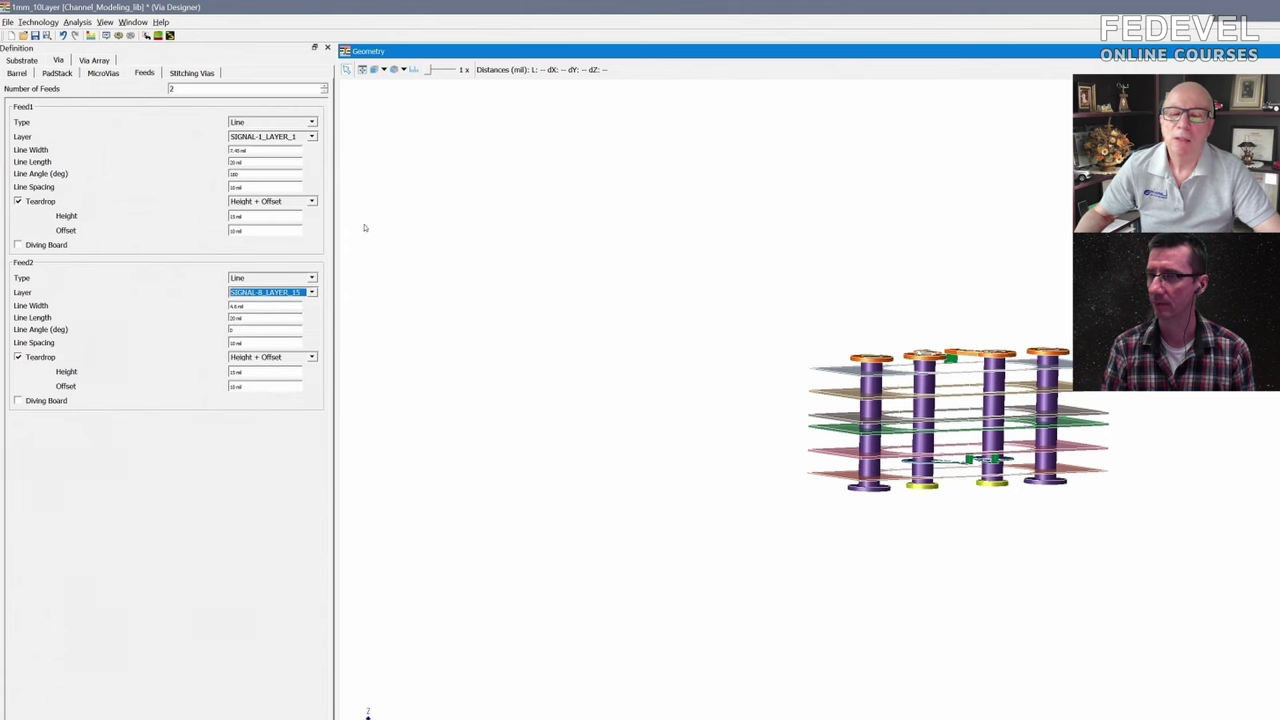
left_click(311, 292)
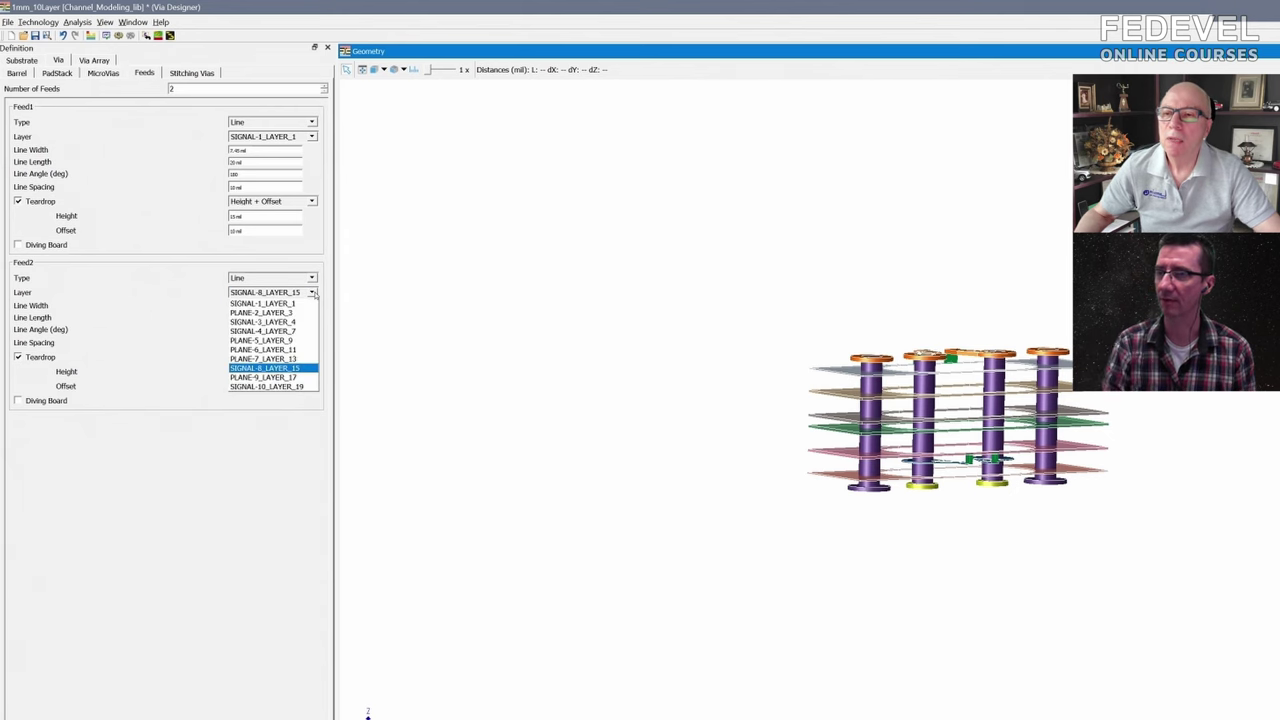
left_click(285, 321)
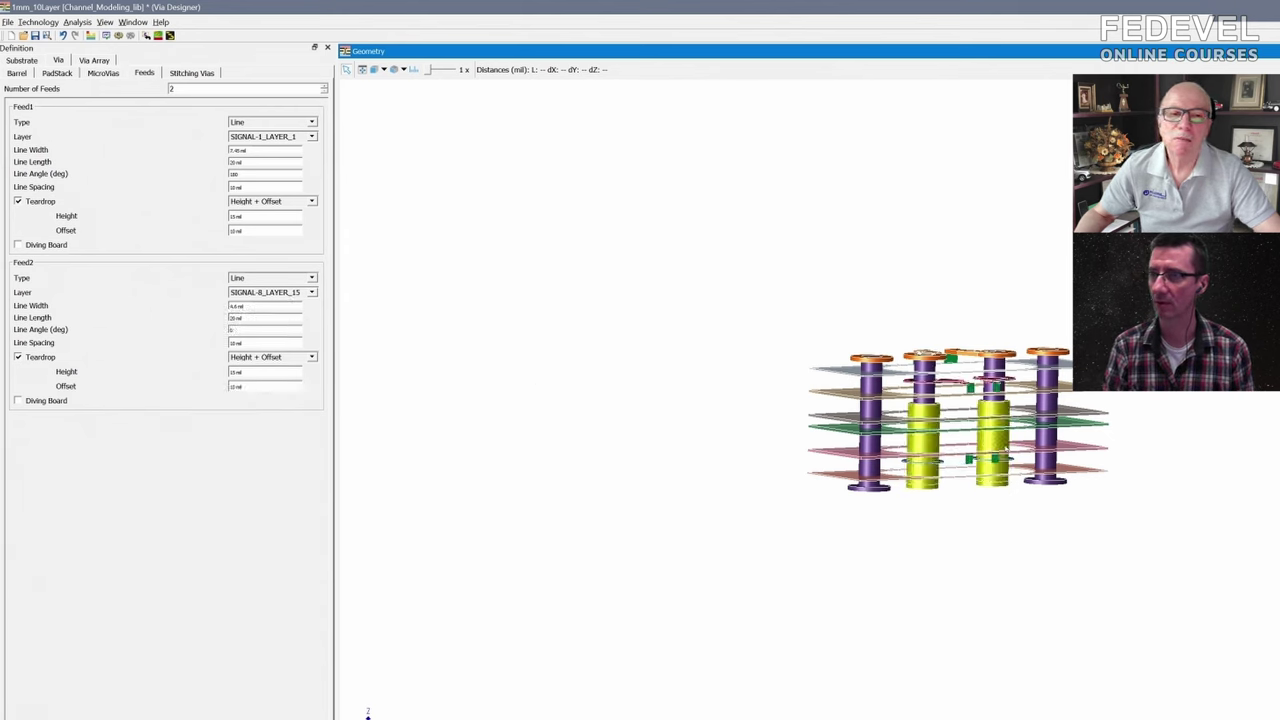
mouse_move(770, 440)
left_mouse_down()
mouse_move(765, 410)
mouse_move(758, 424)
mouse_move(703, 380)
mouse_move(743, 480)
mouse_move(770, 400)
mouse_move(791, 437)
left_mouse_up()
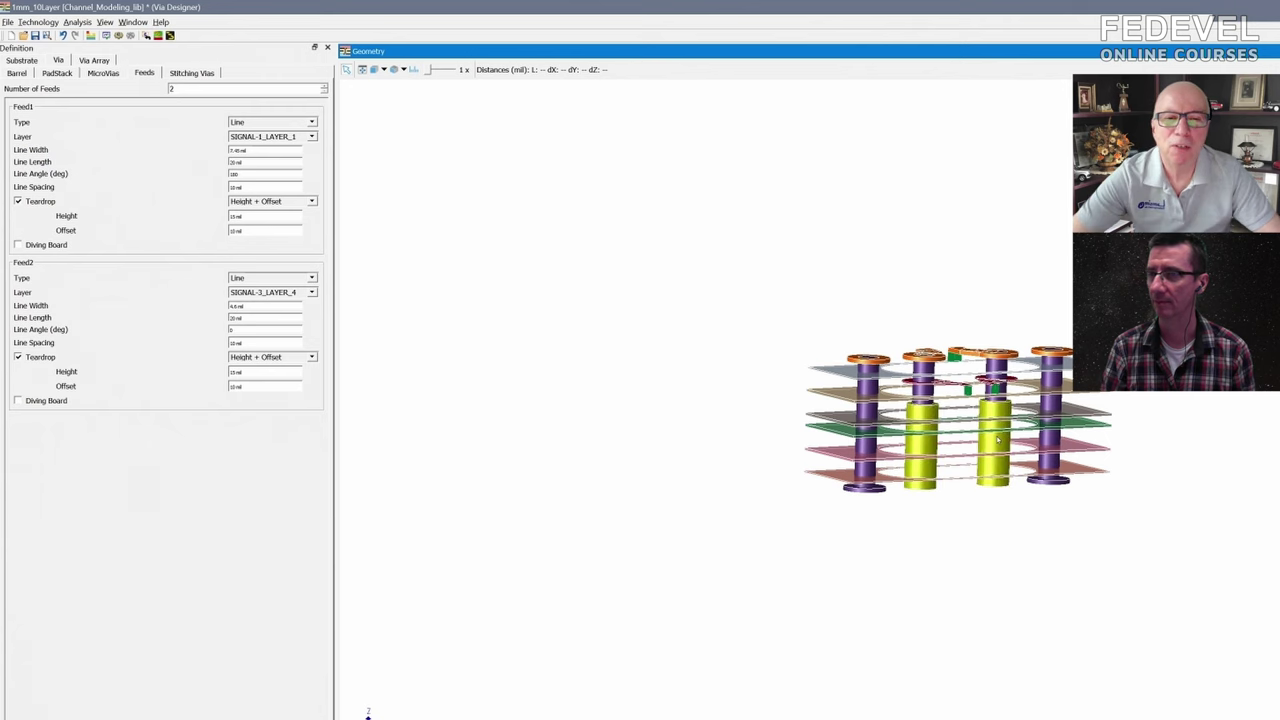
scroll(920, 400, "up", 3)
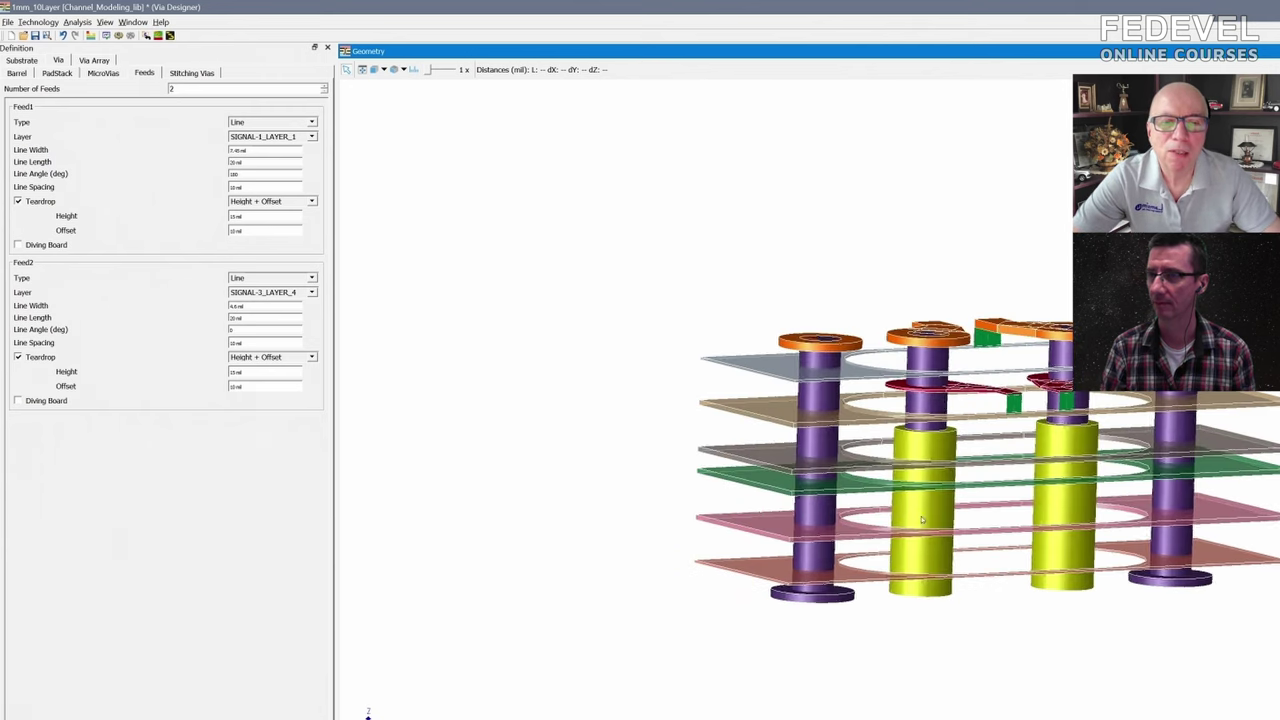
left_click_drag(916, 509, 927, 537)
left_click_drag(1006, 469, 951, 465)
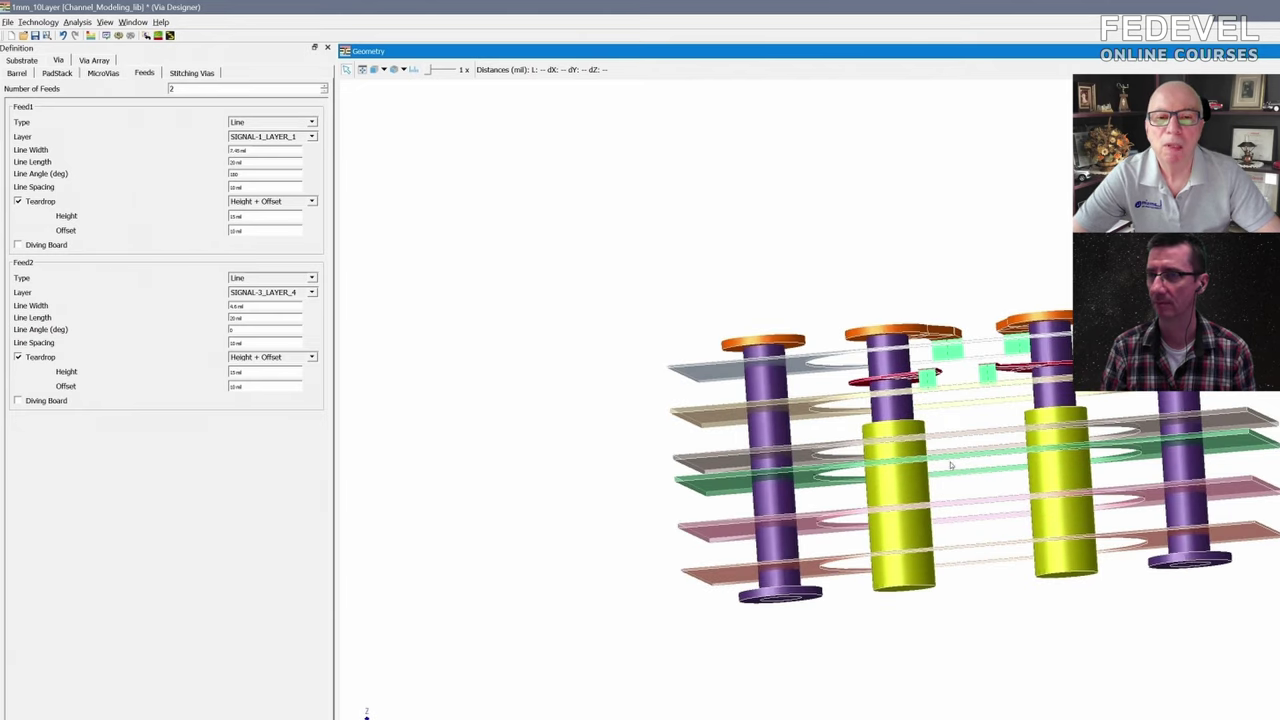
Measure the distance from the Feed2 trace to the plane directly below it in the front view.
left_click(384, 70)
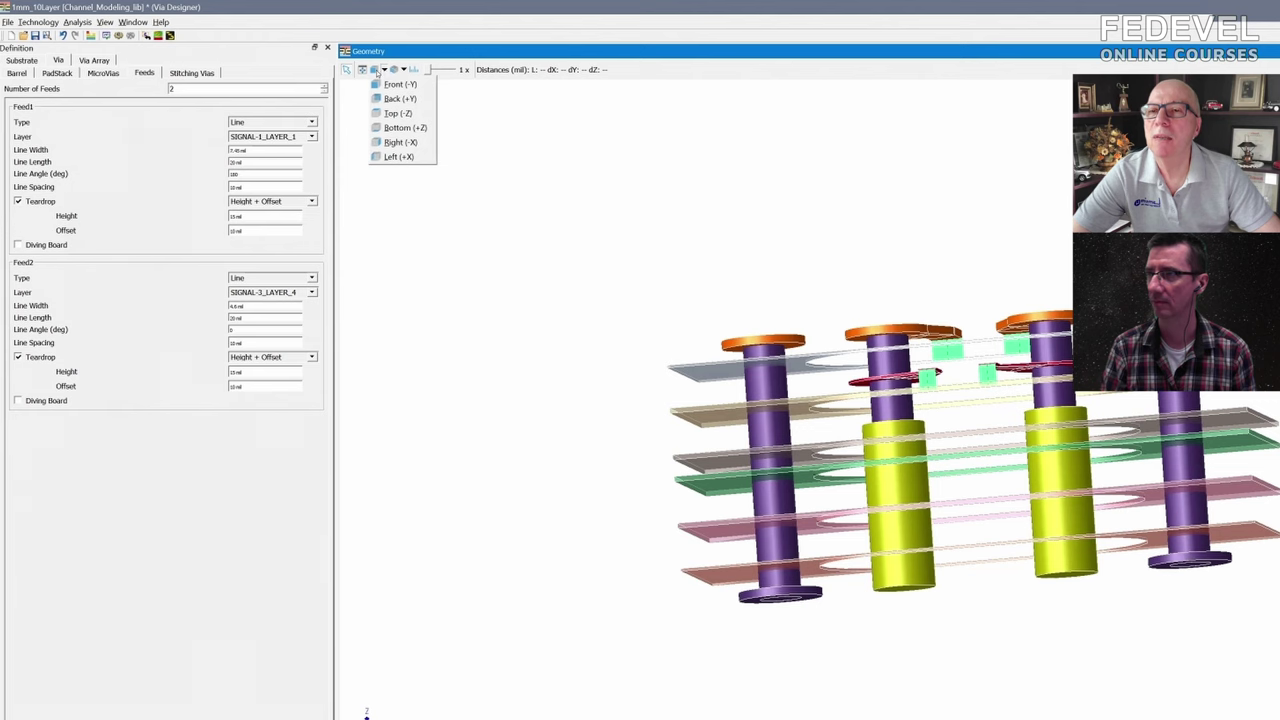
left_click(398, 84)
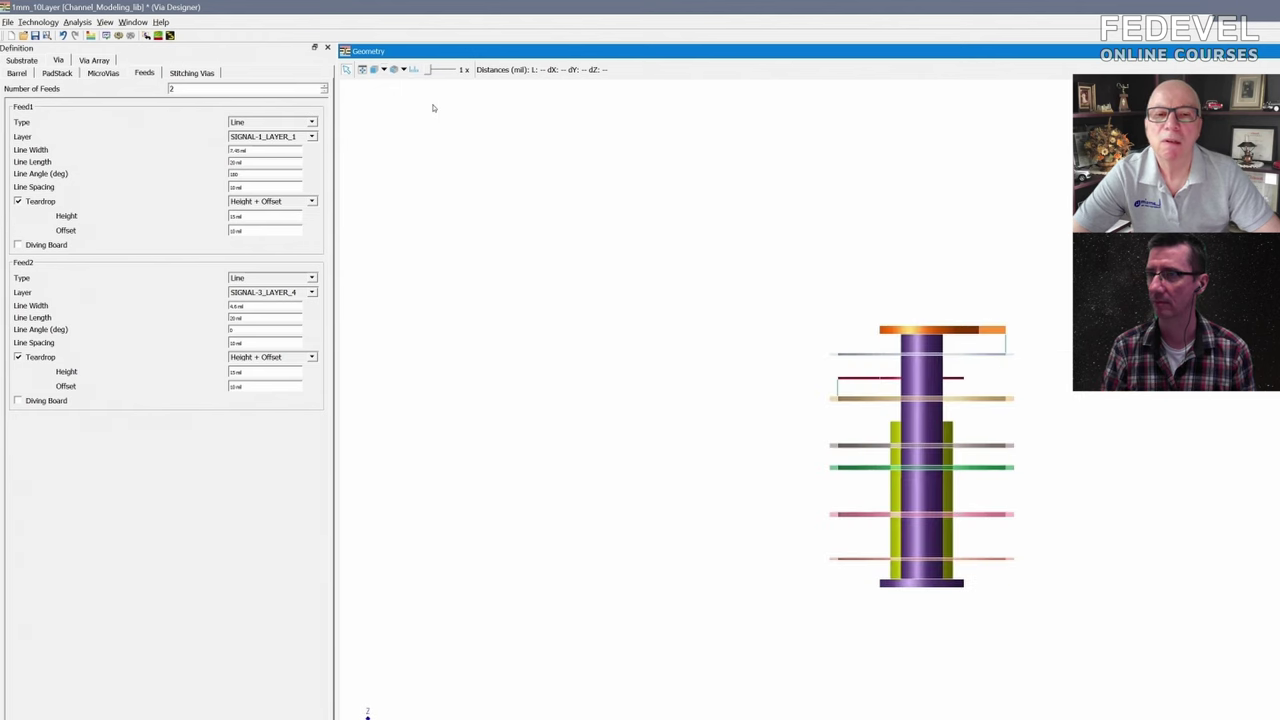
left_click(414, 69)
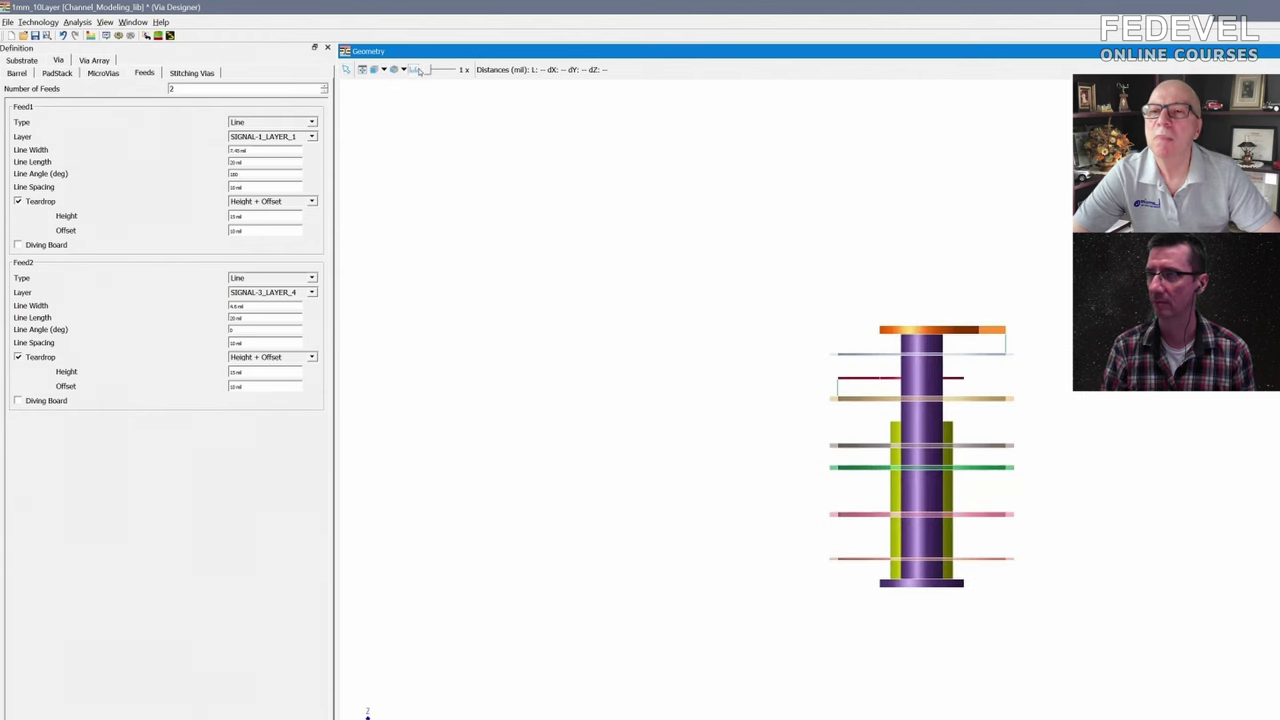
left_click(841, 374)
left_click(865, 375)
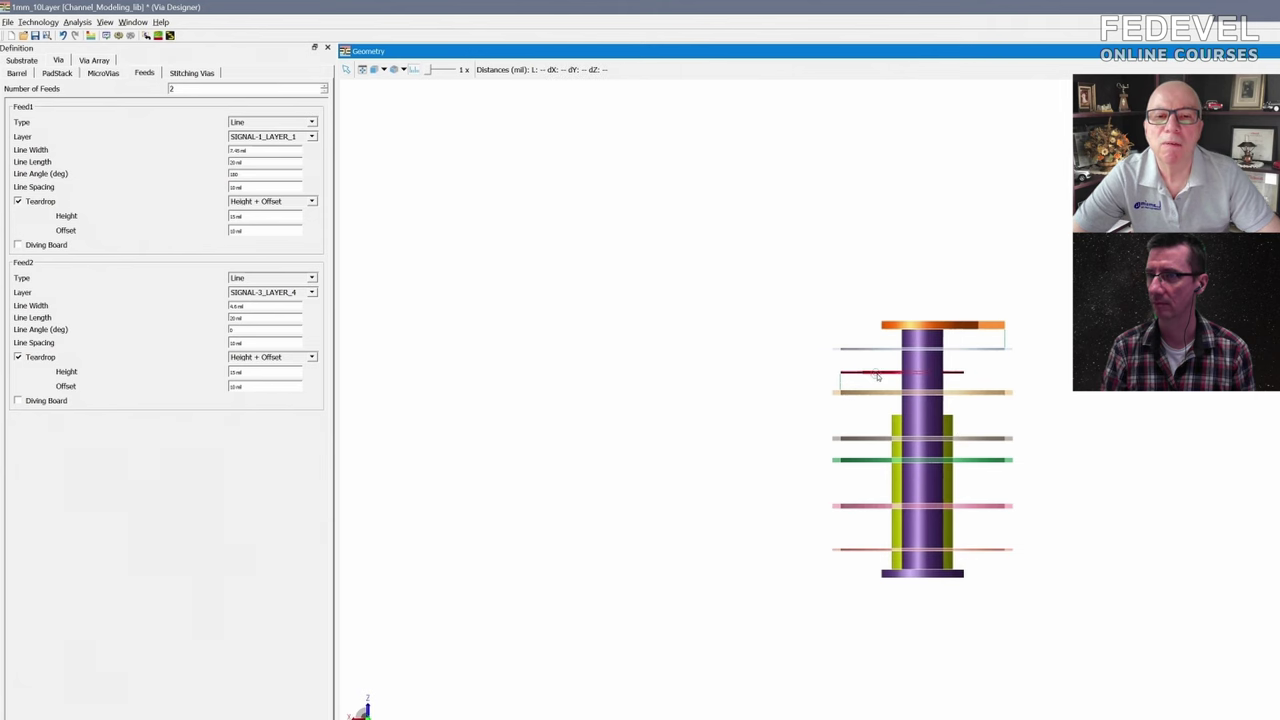
scroll(865, 378, "up", 3)
left_click(849, 376)
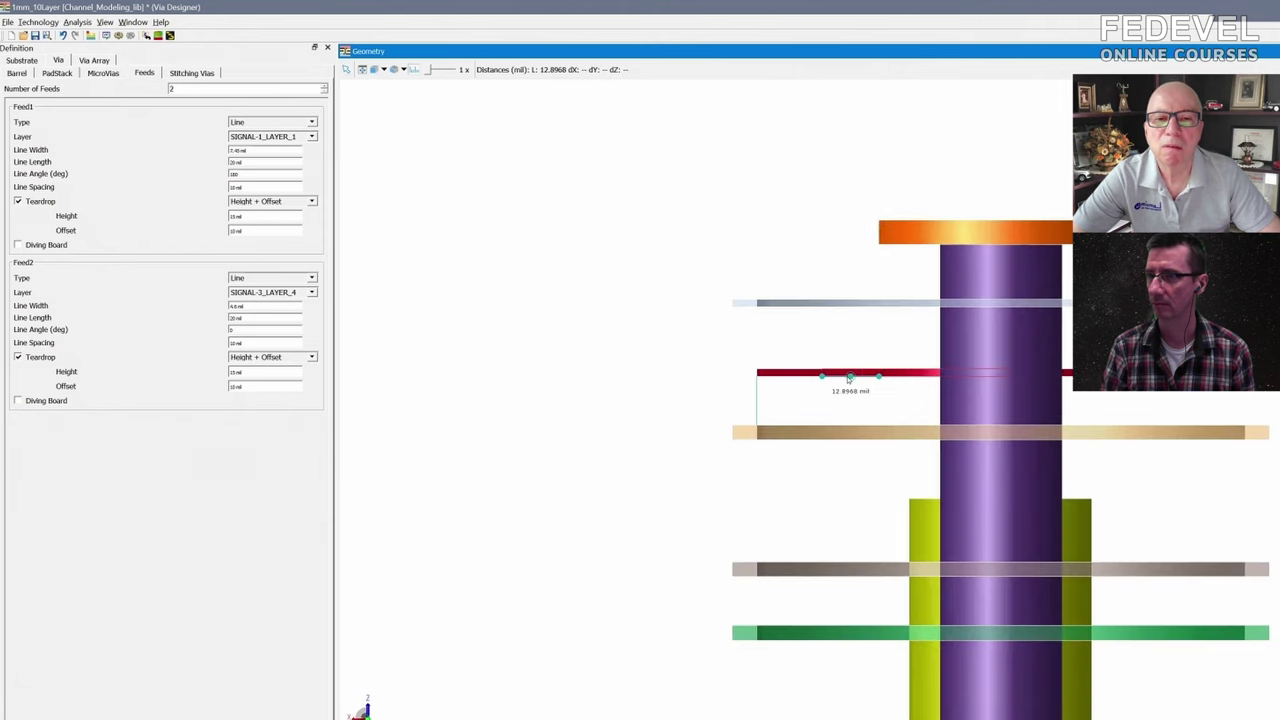
left_click(850, 428)
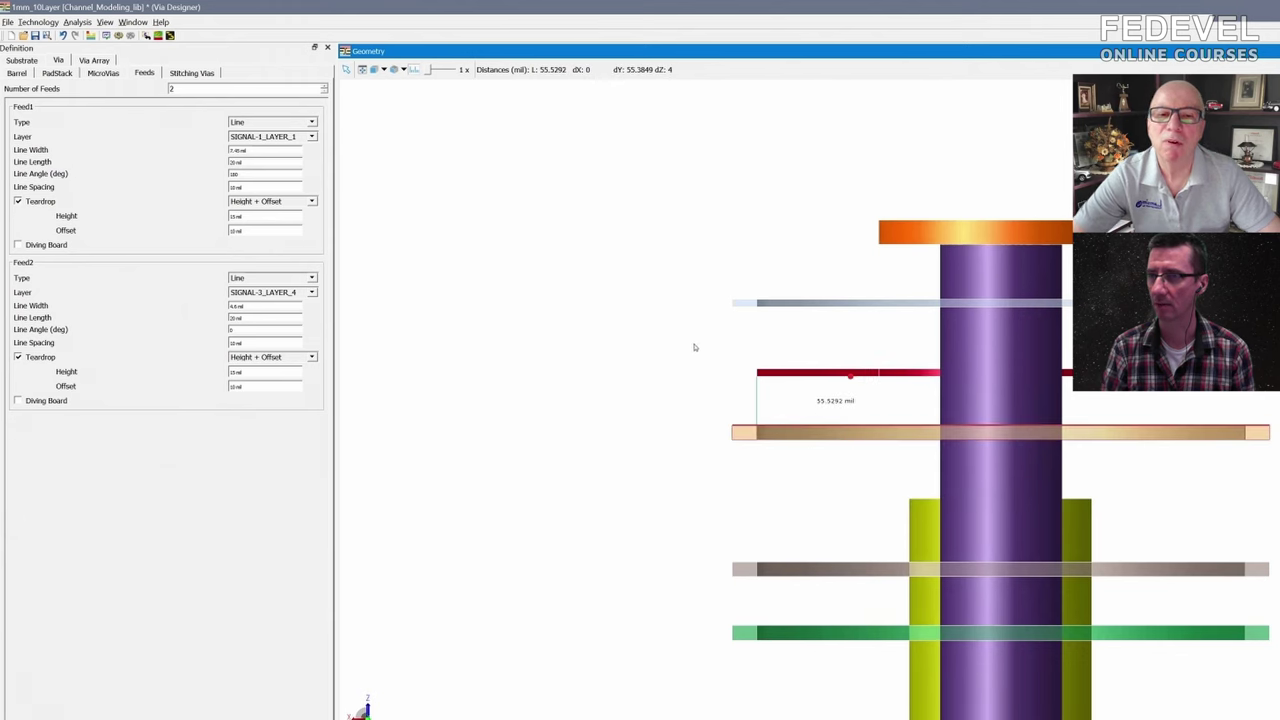
Measure the distance from the underside of that plane to the start of the backdrill.
scroll(529, 291, "down", 2)
scroll(563, 233, "down", 2)
scroll(563, 233, "down", 1)
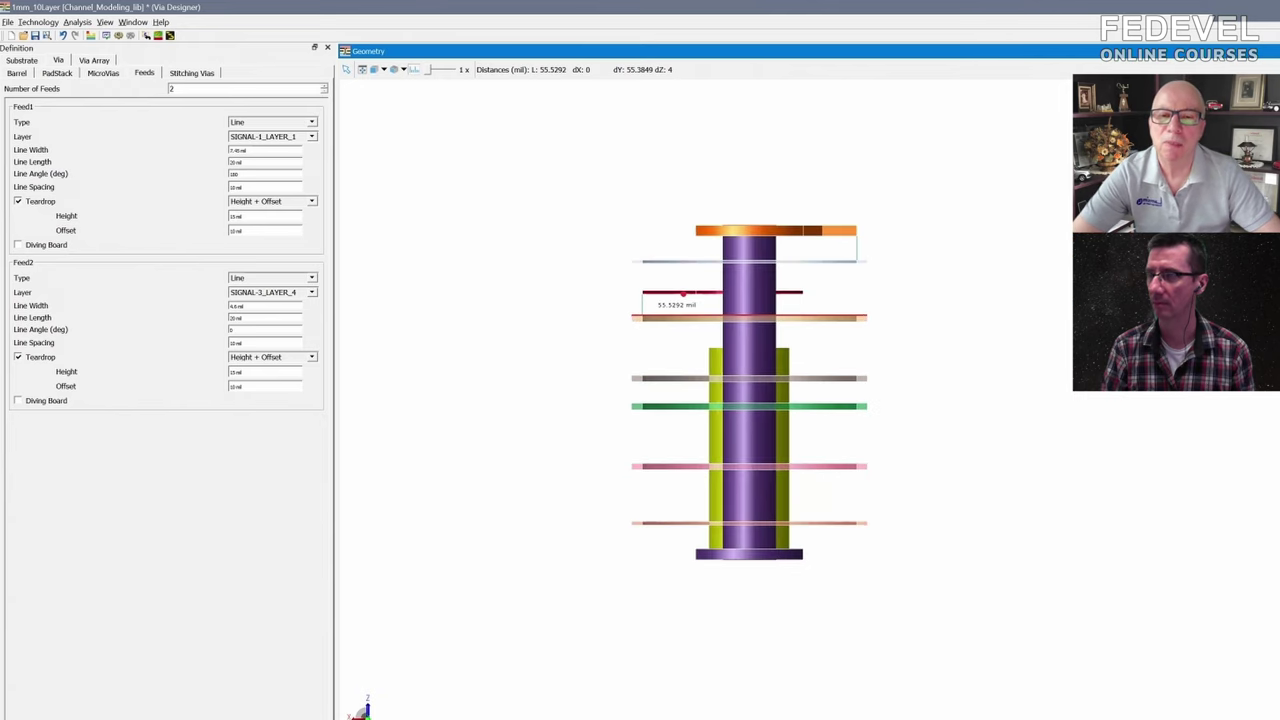
left_click(712, 321)
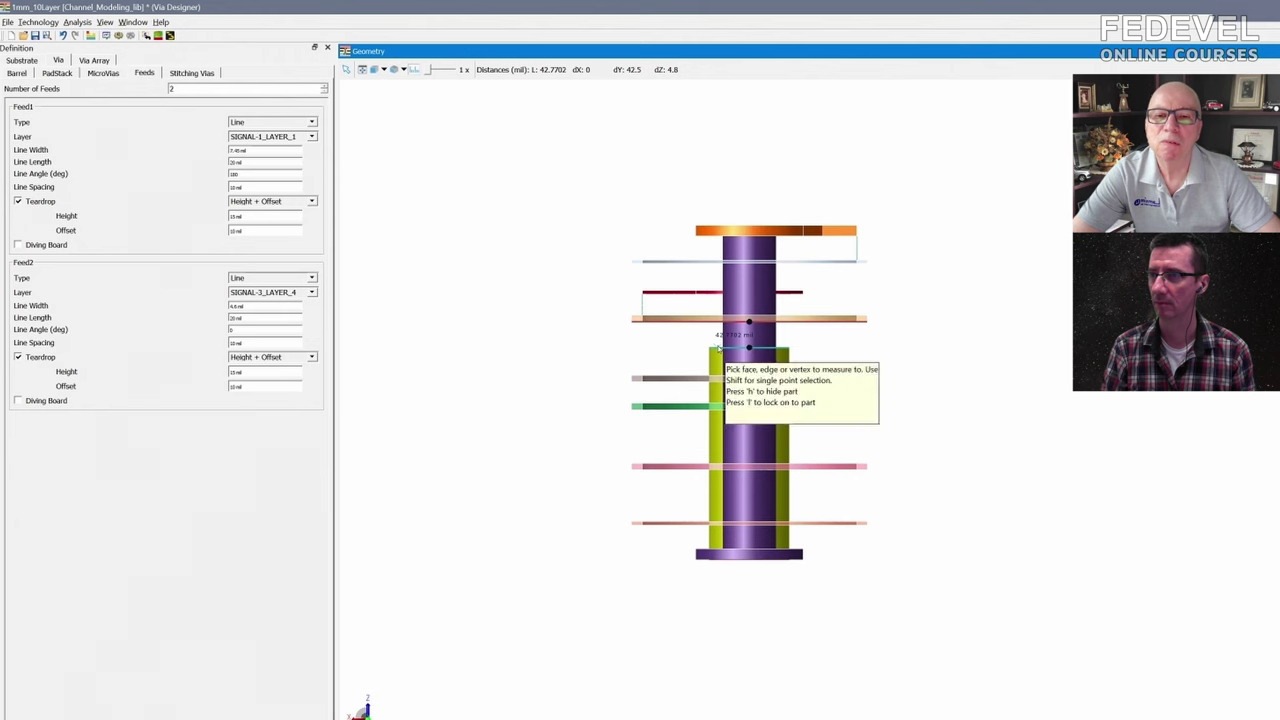
scroll(718, 348, "up", 3)
scroll(718, 349, "up", 5)
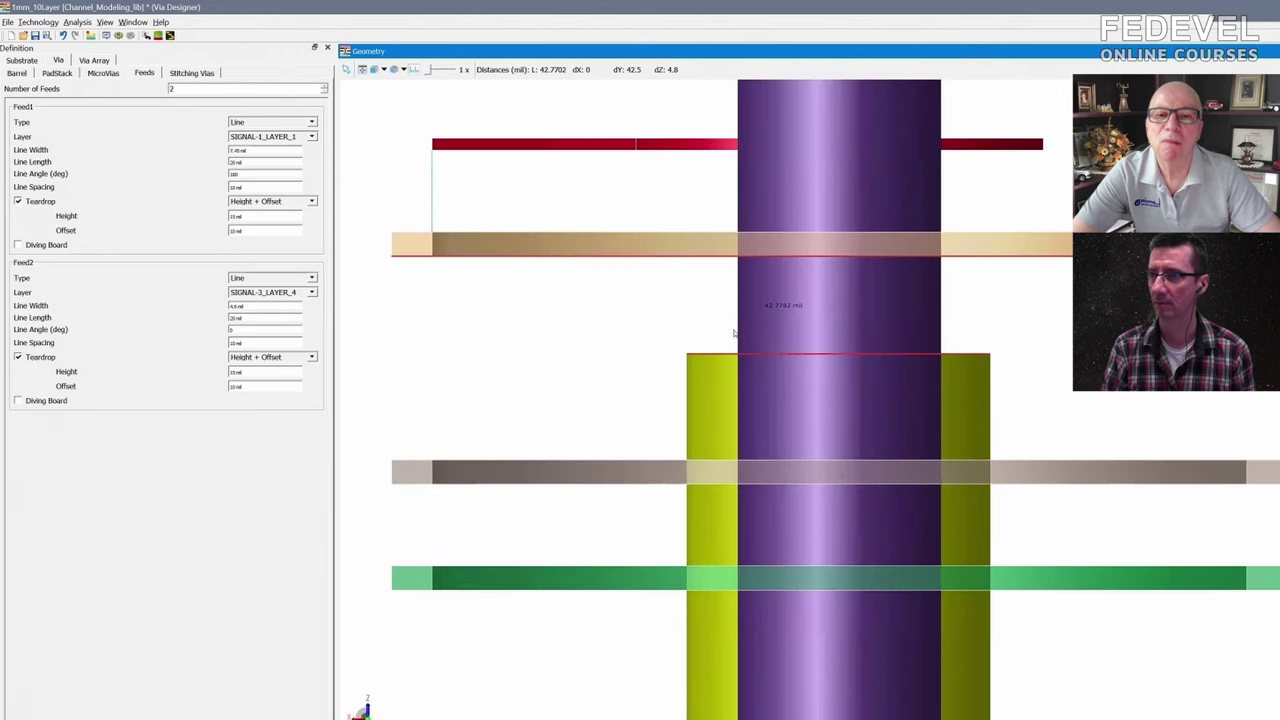
scroll(741, 286, "down", 6)
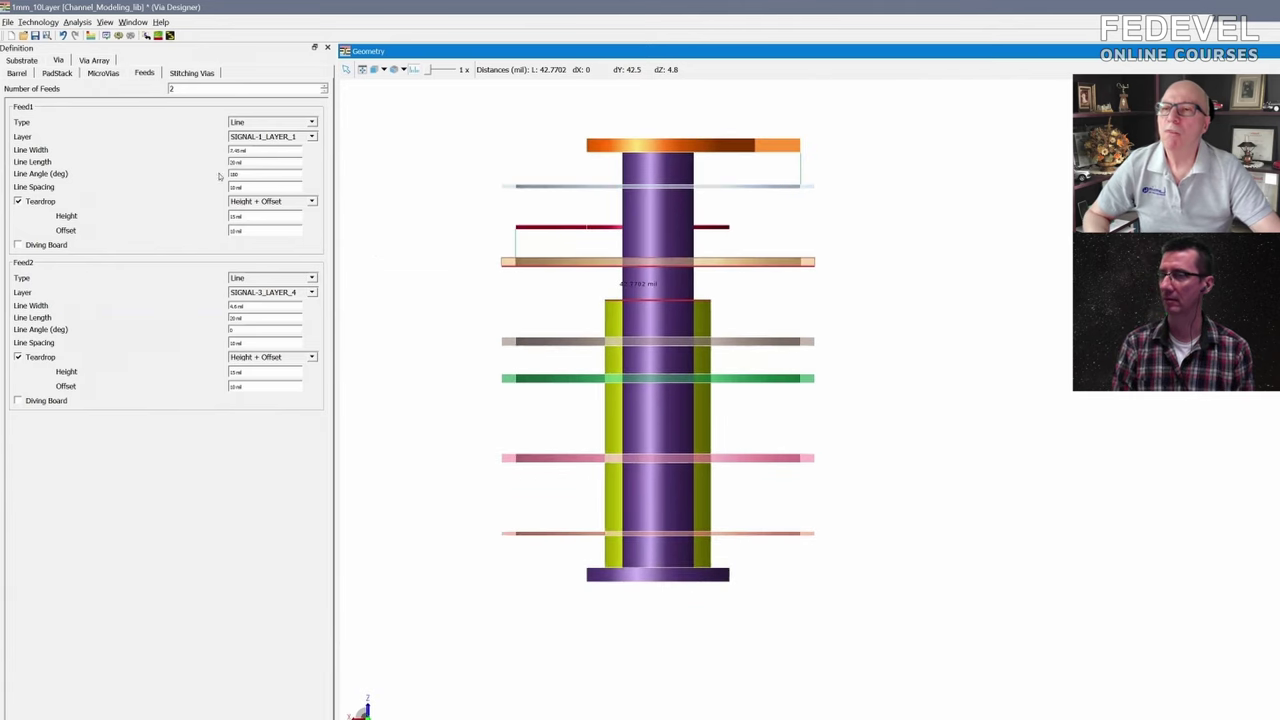
Review the stitching via settings and examine the complete via structure in an isometric view and from several angles.
left_click(195, 73)
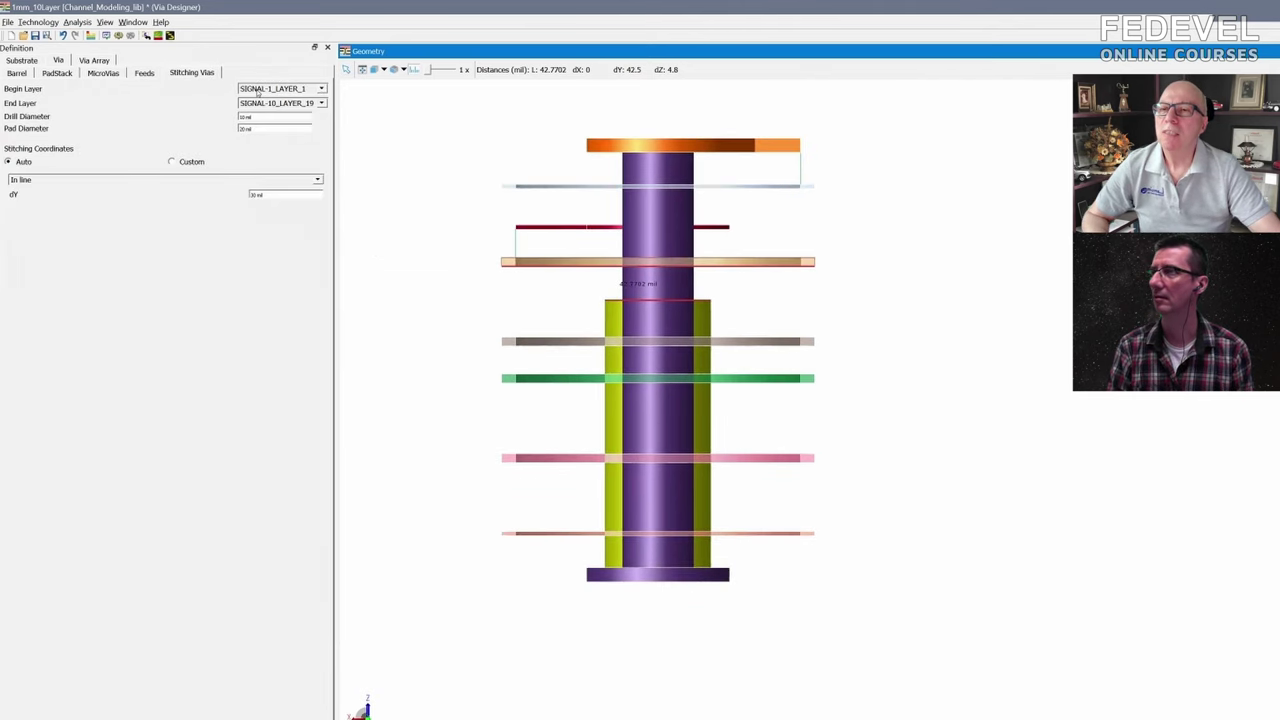
left_click(617, 182)
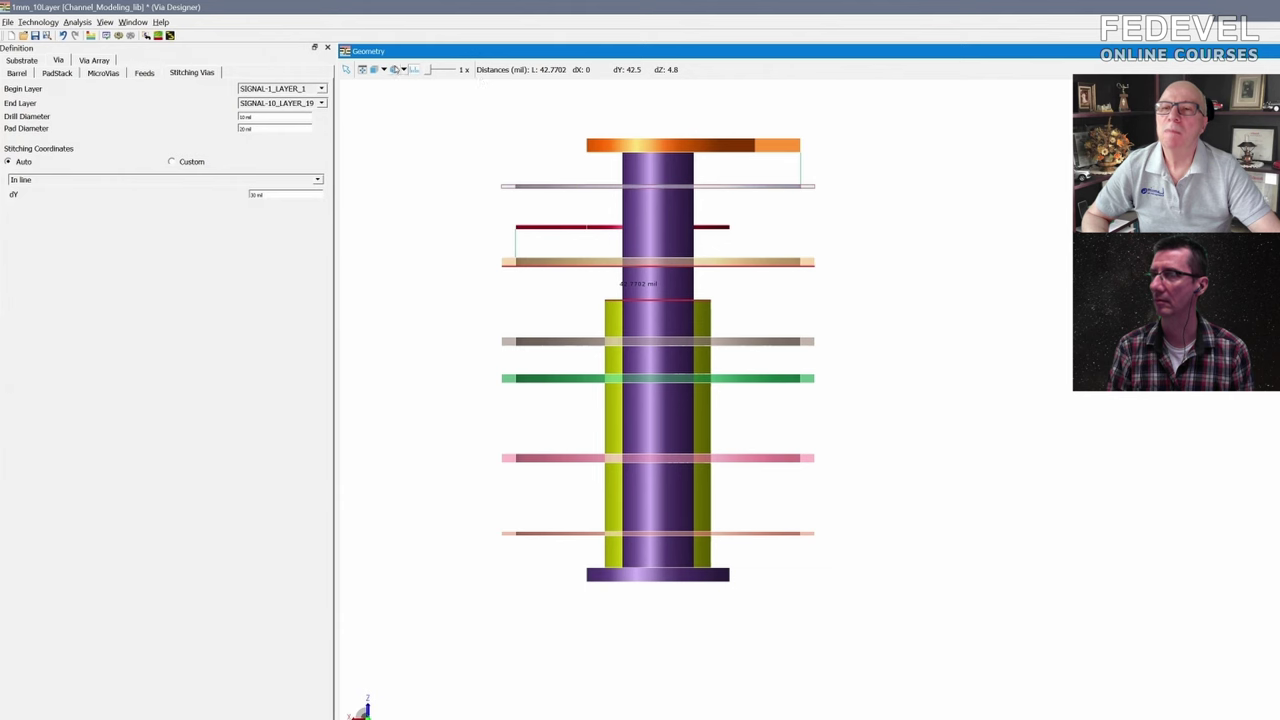
left_click(402, 70)
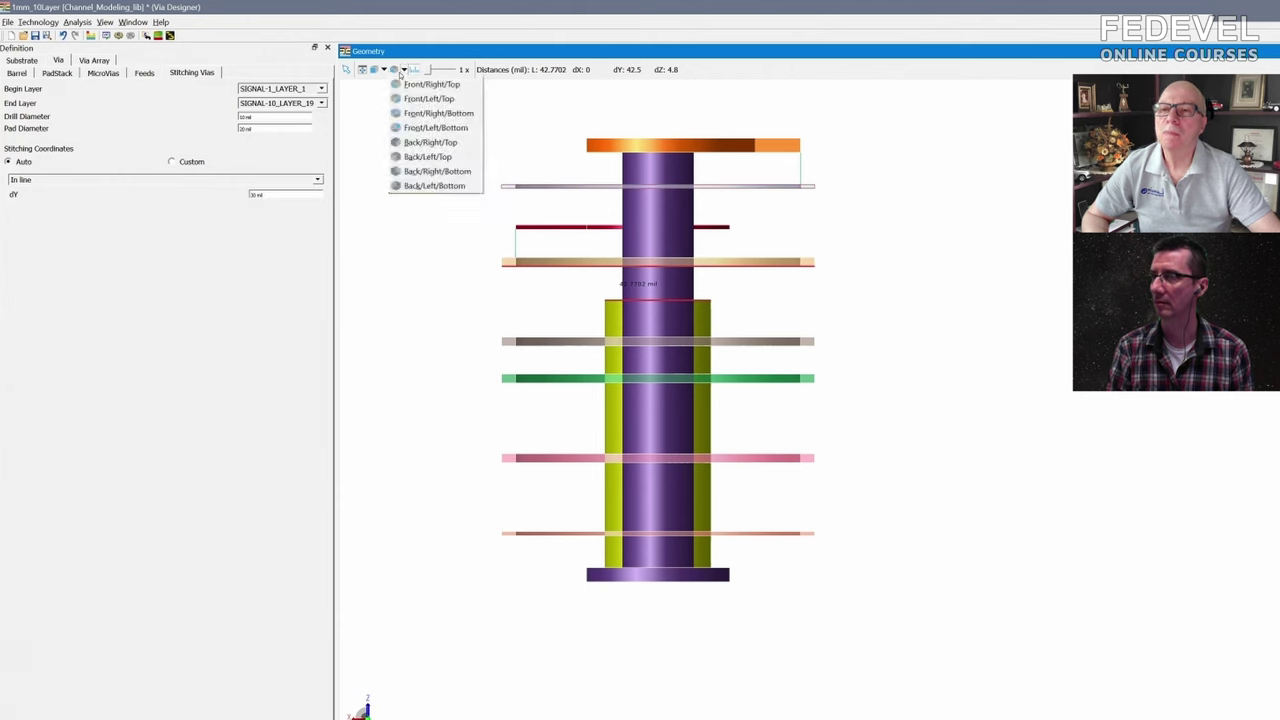
left_click(430, 84)
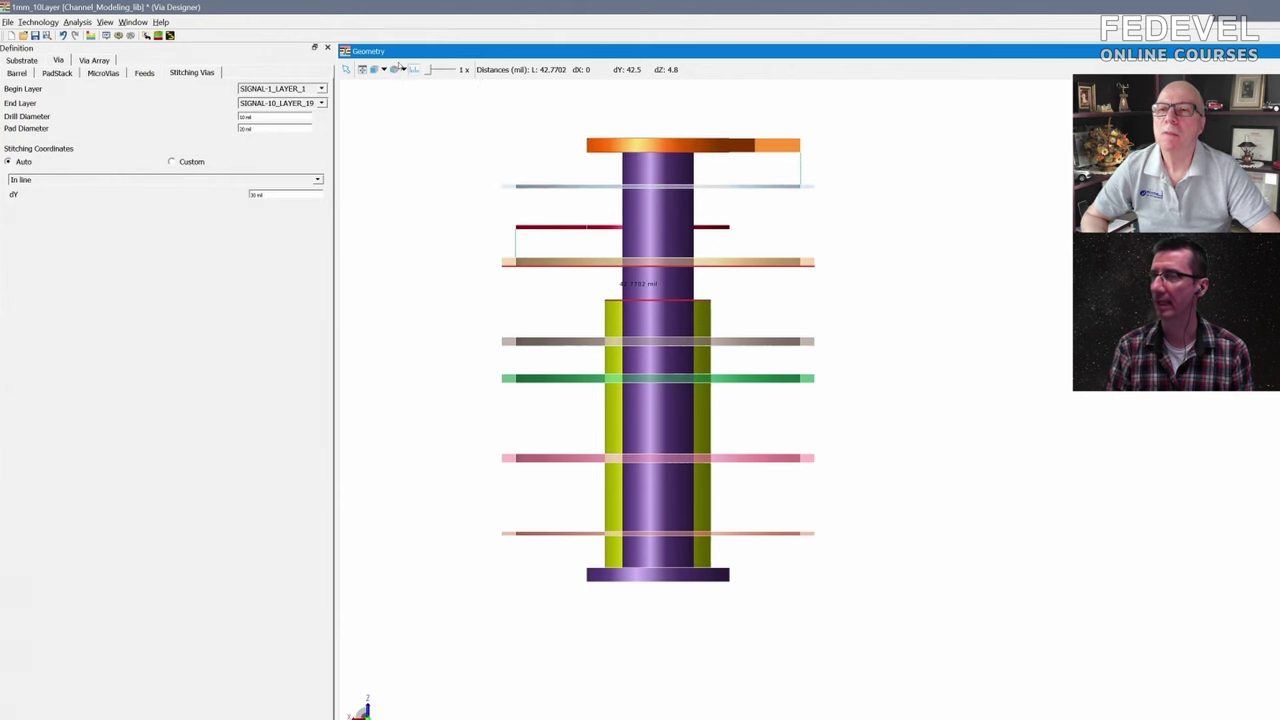
left_click(394, 70)
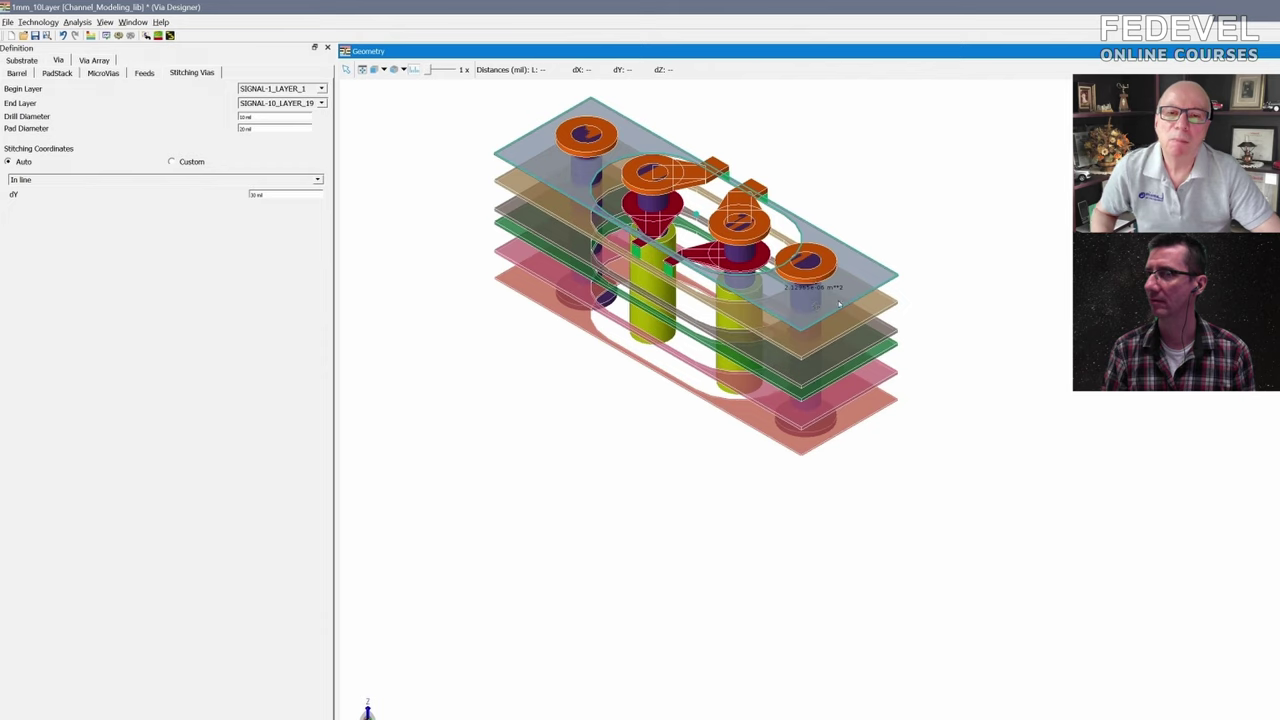
scroll(1070, 310, "down", 2)
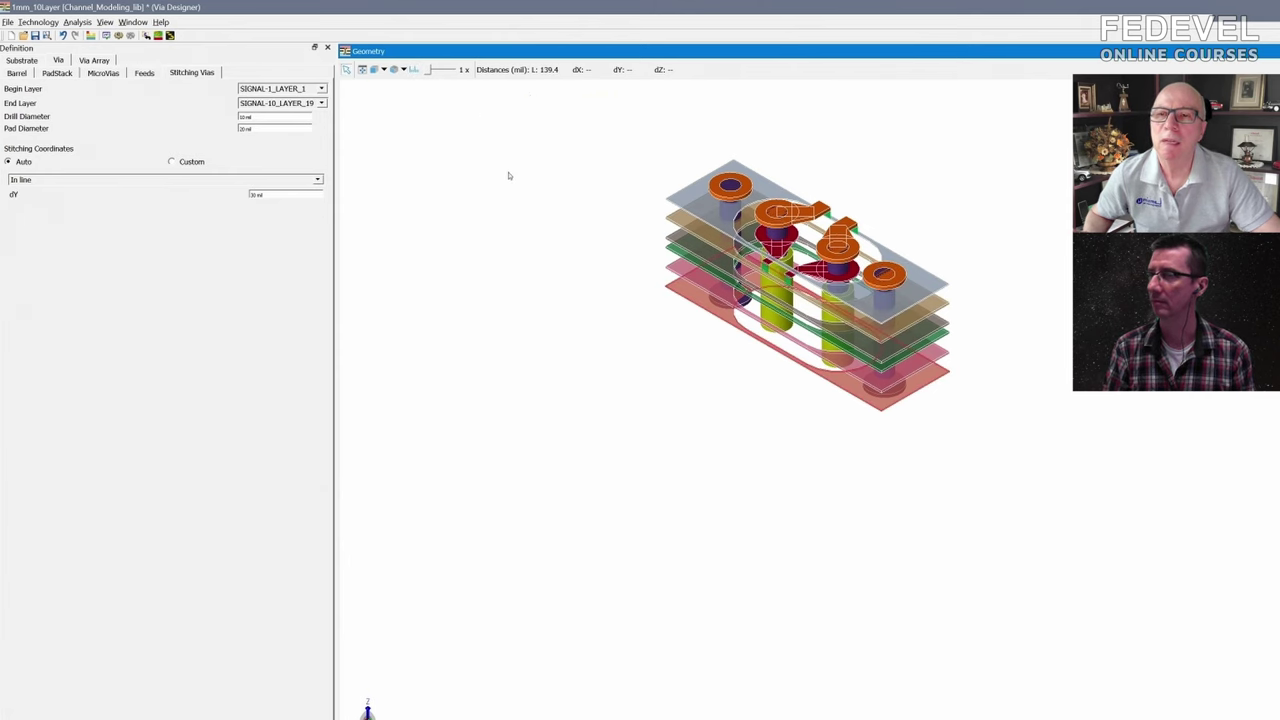
left_click_drag(508, 176, 978, 585)
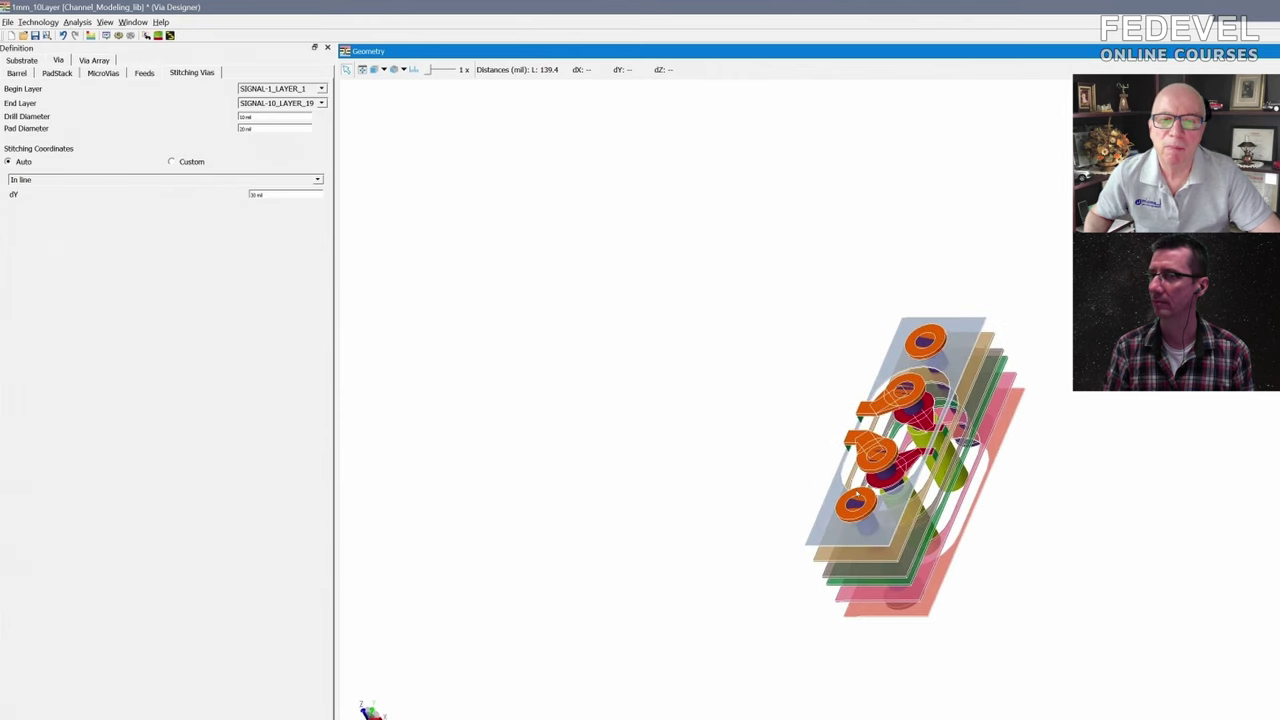
left_click_drag(866, 307, 823, 289)
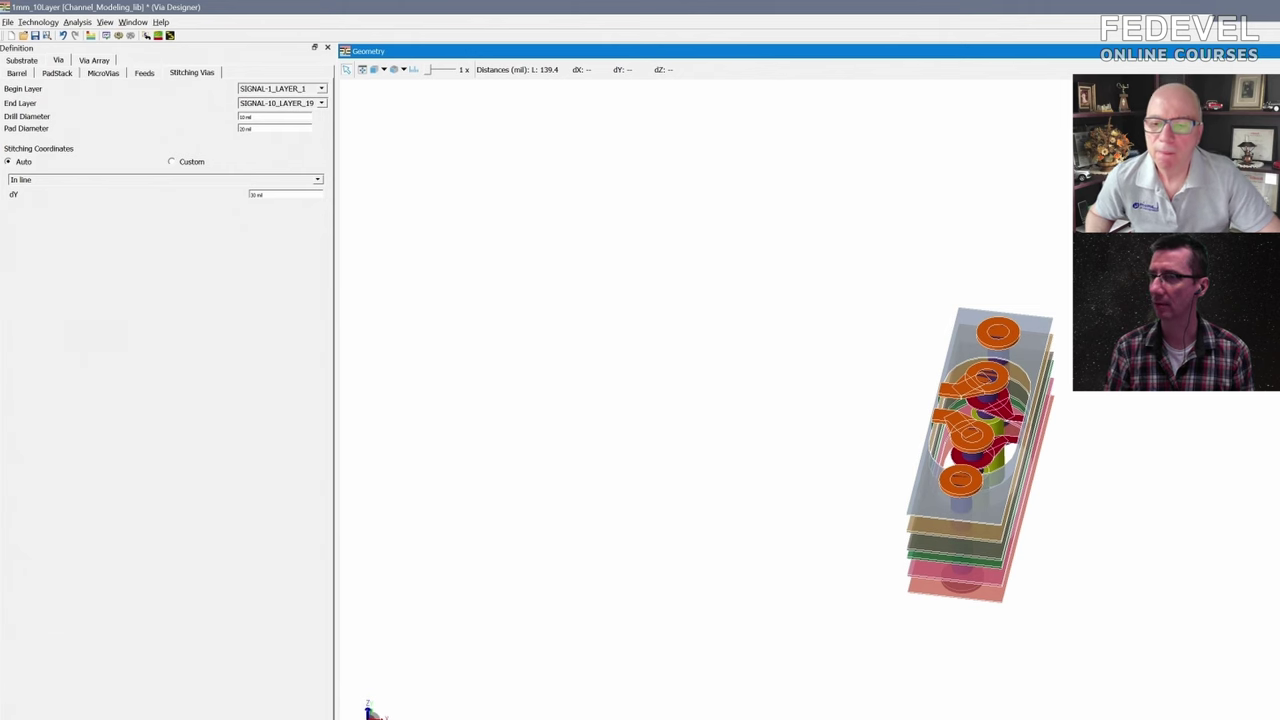
left_click_drag(700, 600, 740, 655)
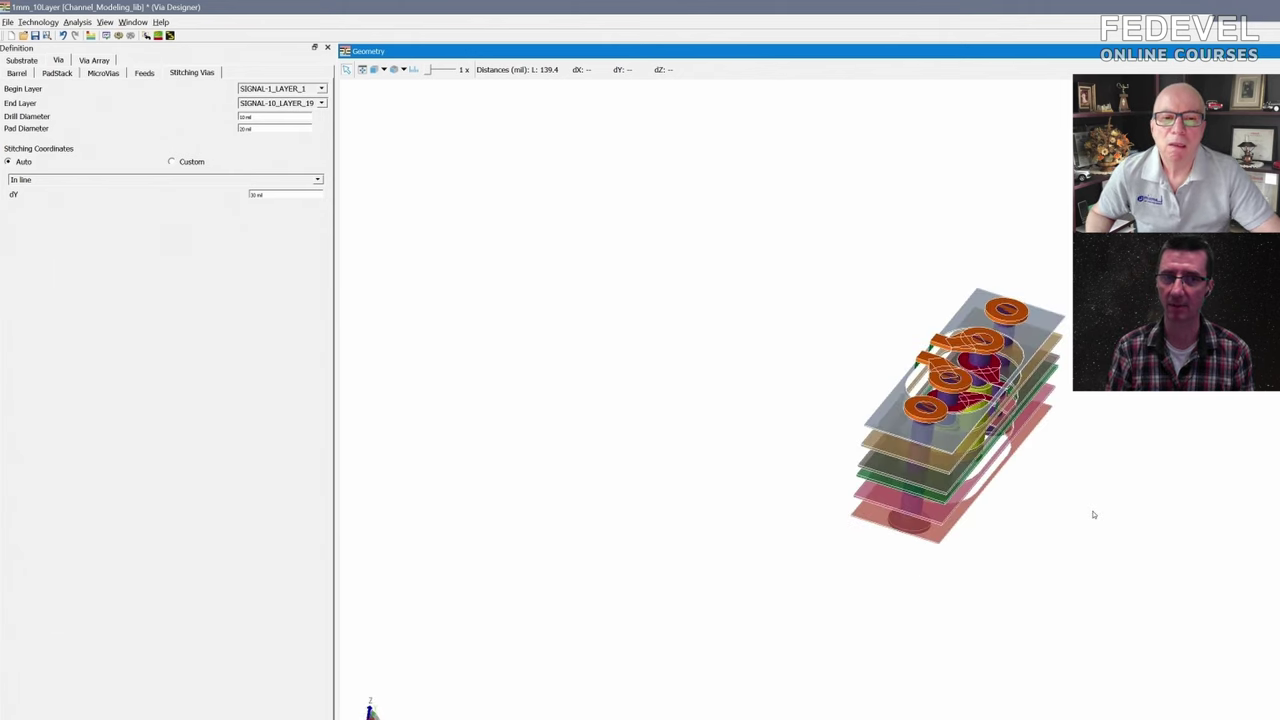
left_click_drag(1093, 514, 1006, 451)
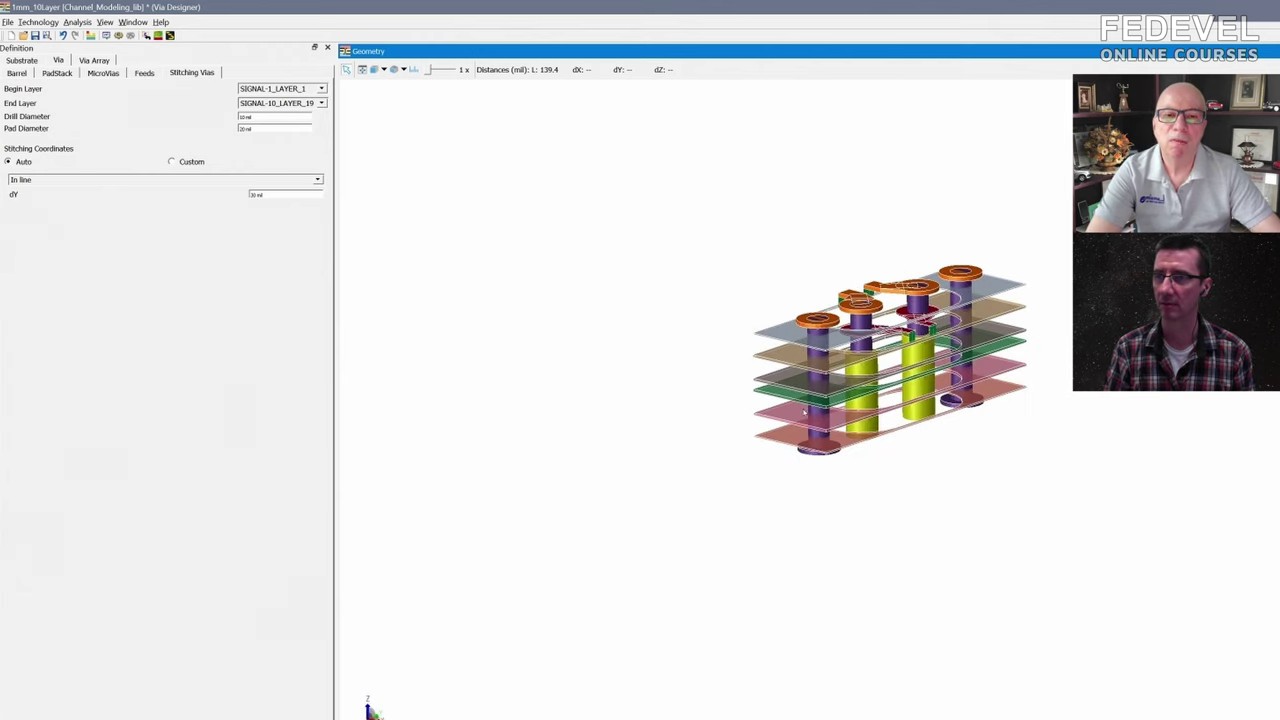
left_click_drag(669, 399, 672, 395)
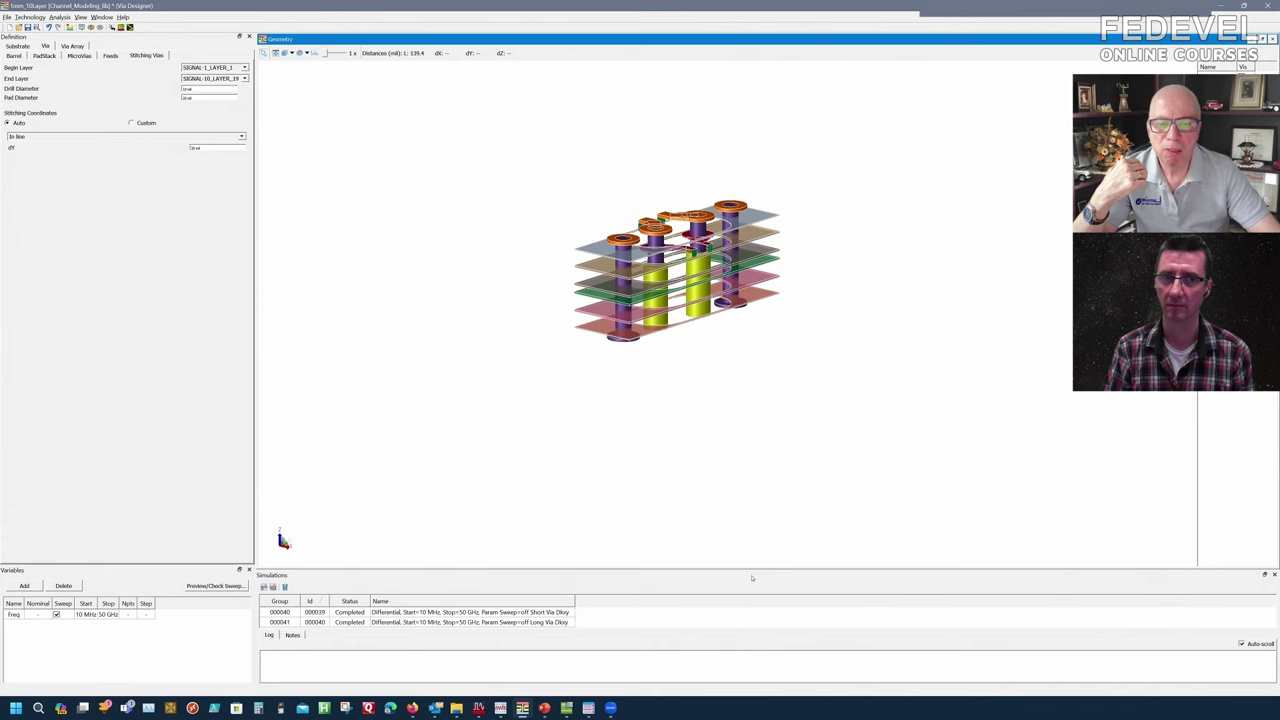
Enlarge the simulation results area and examine the solver log of the completed Long Via simulation, including meshing, frequency samples and elapsed time.
left_click_drag(760, 569, 771, 472)
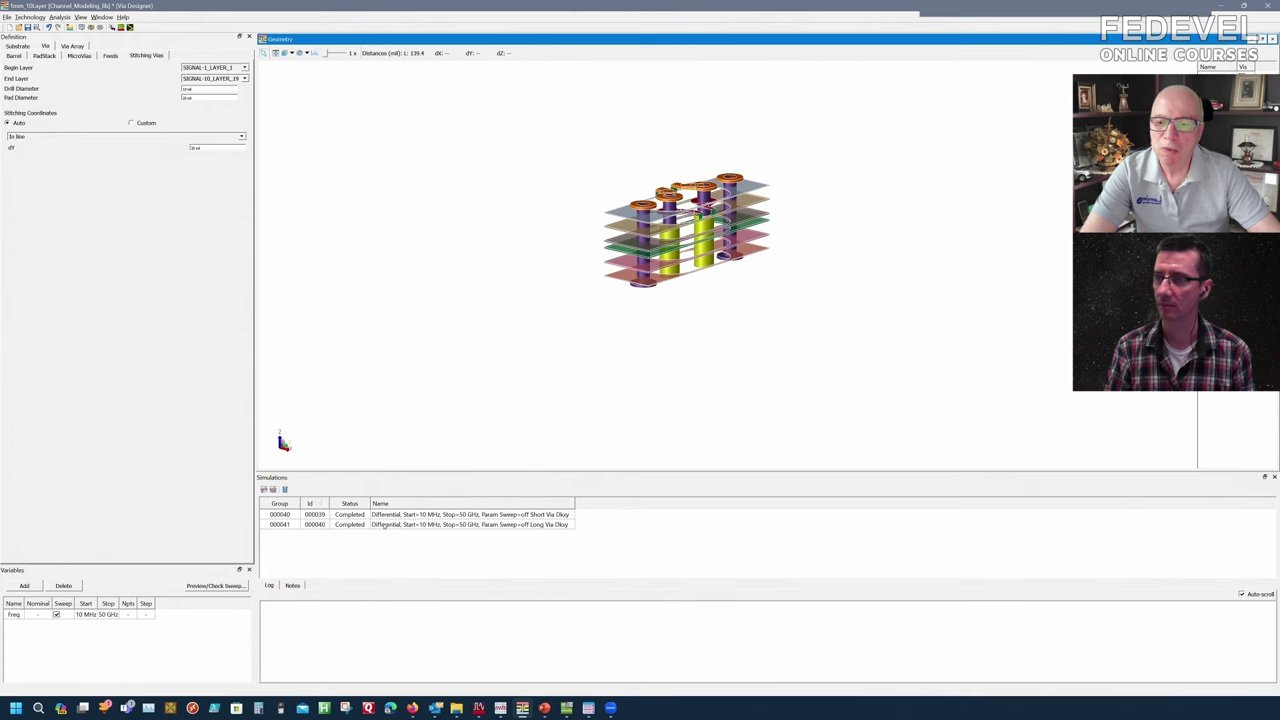
left_click(385, 526)
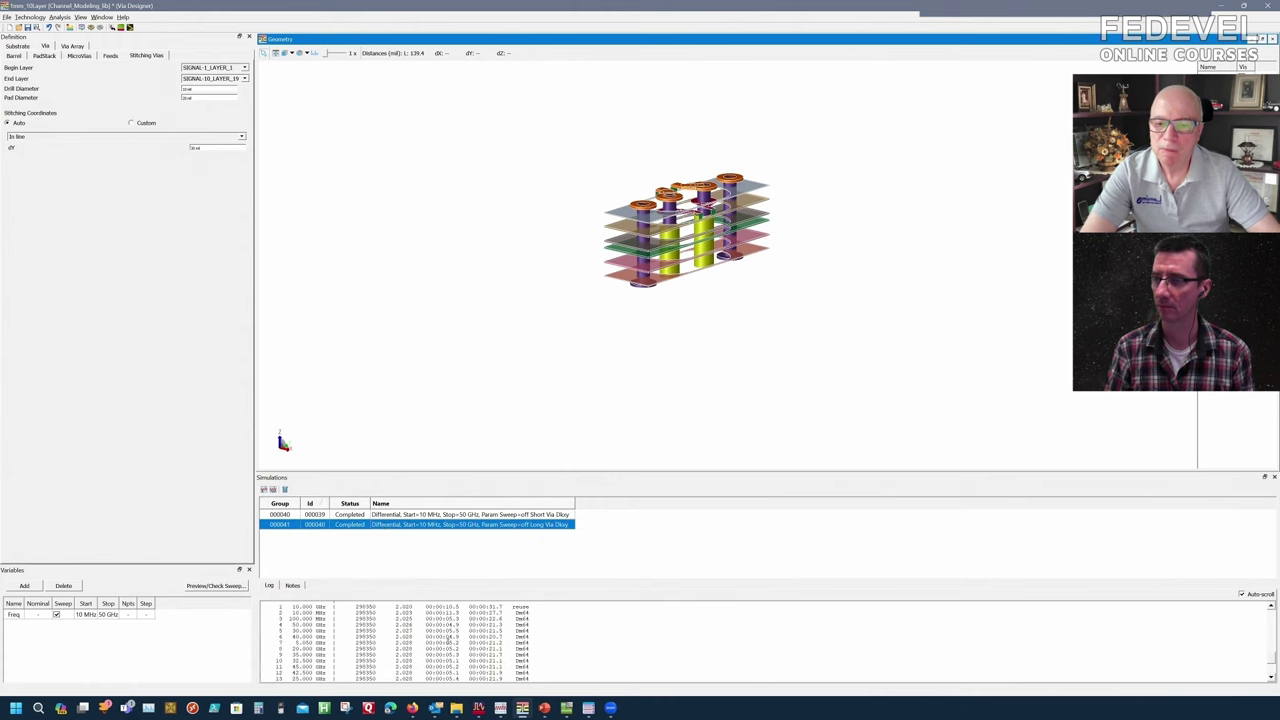
scroll(447, 636, "up", 5)
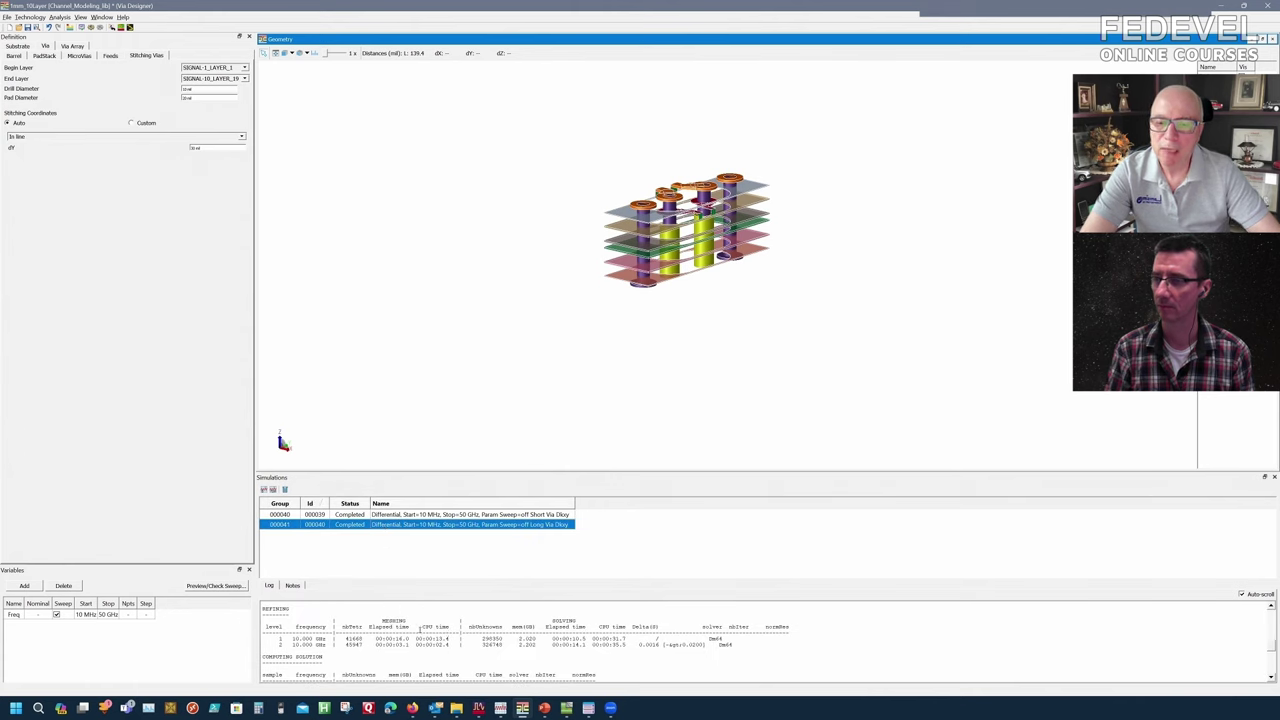
scroll(420, 631, "down", 5)
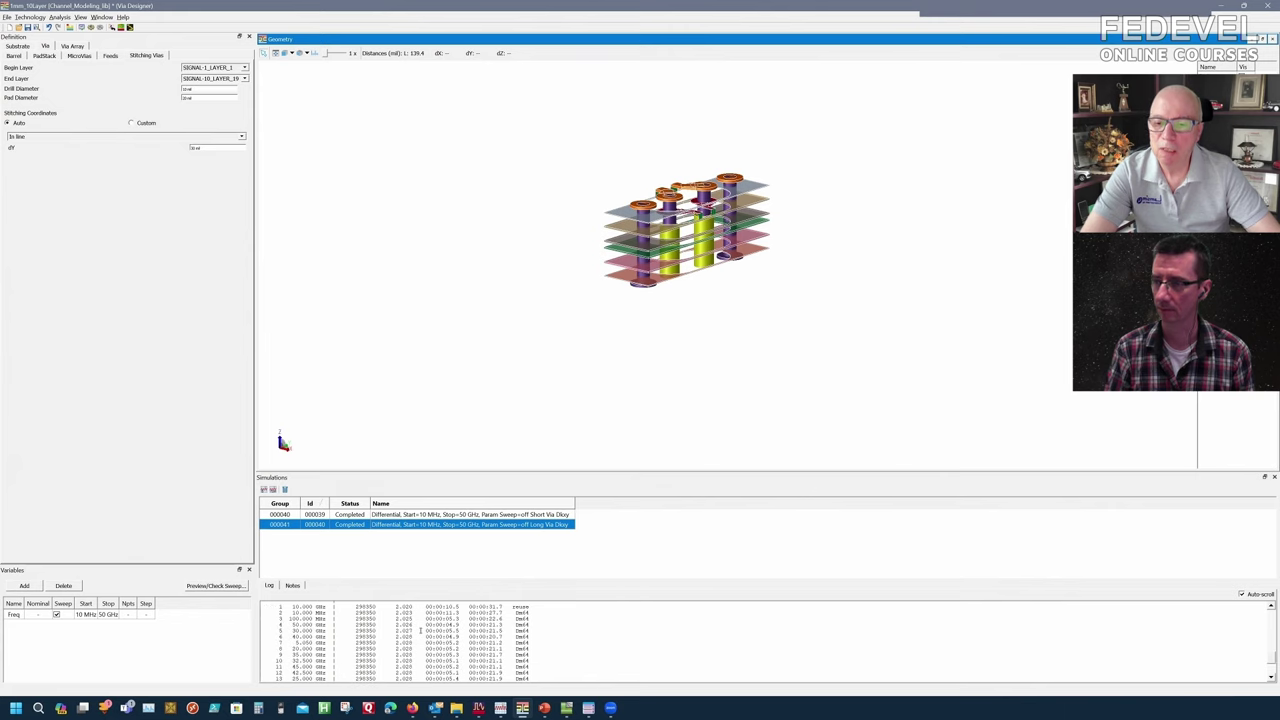
scroll(420, 631, "down", 5)
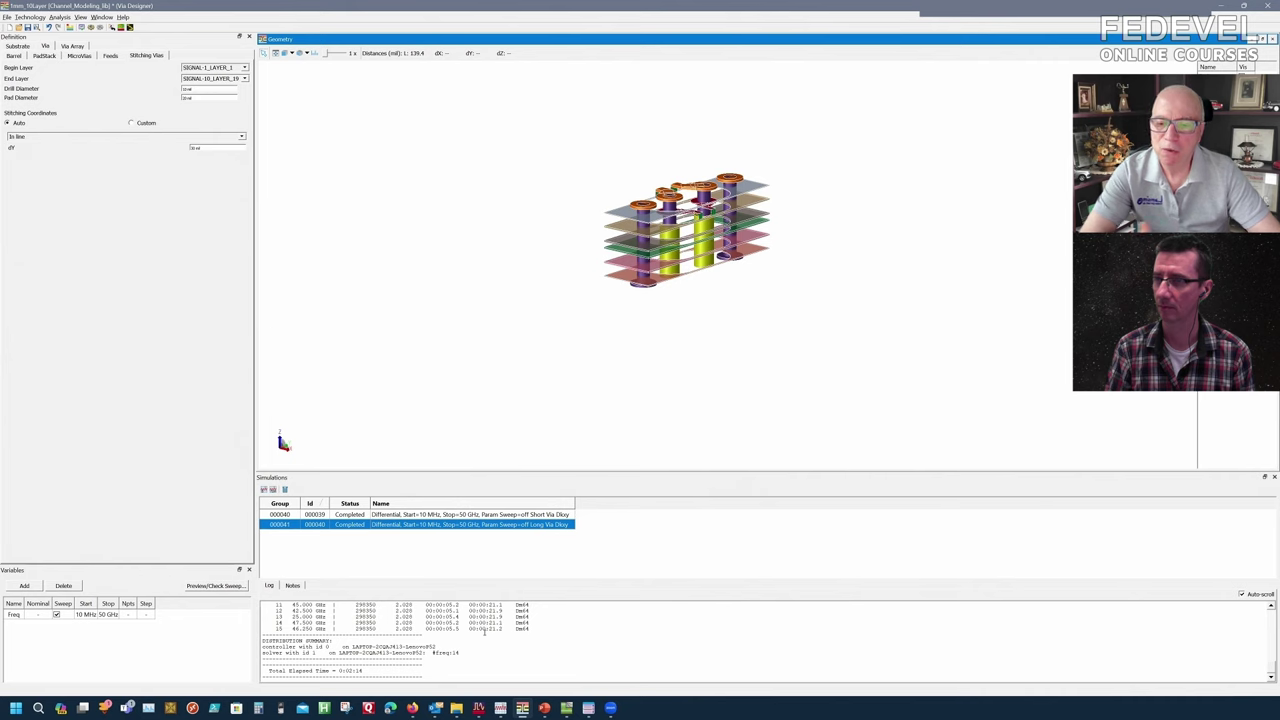
scroll(534, 612, "up", 3)
scroll(534, 612, "up", 5)
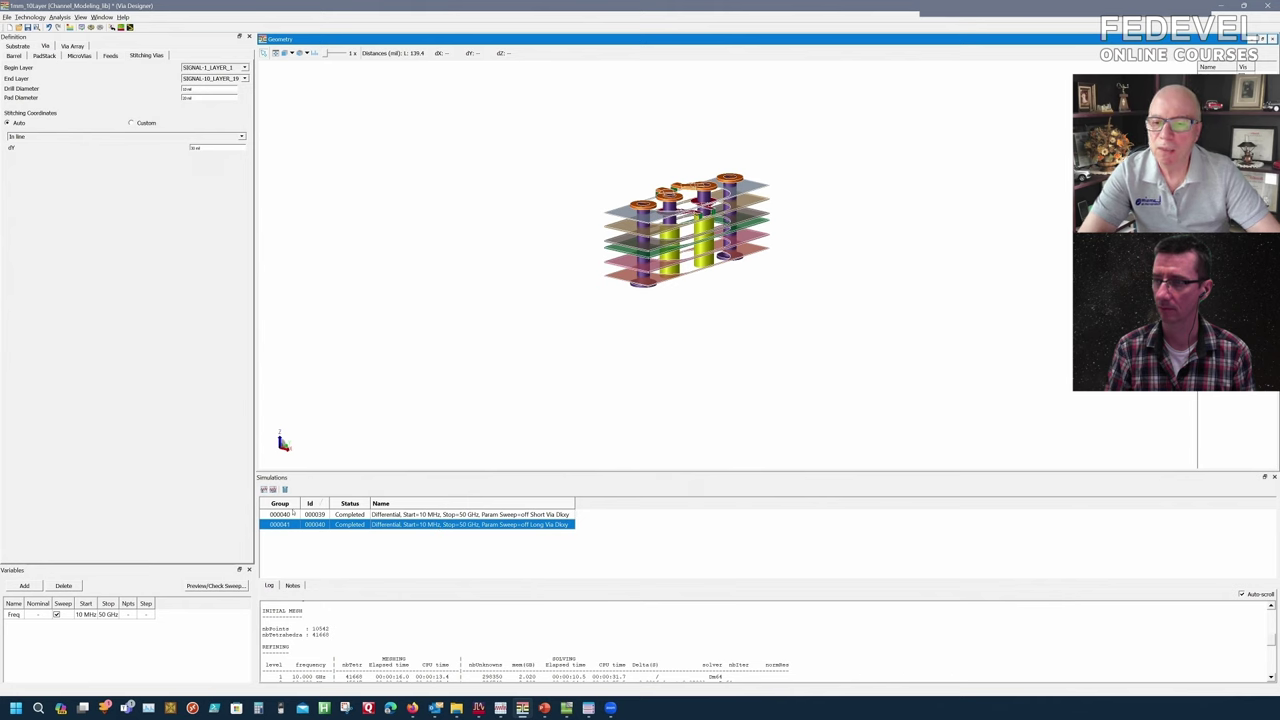
Plot the Long Via simulation's S-parameter results and its TDR impedance, switching the TDR plot to mixed mode.
right_click(430, 526)
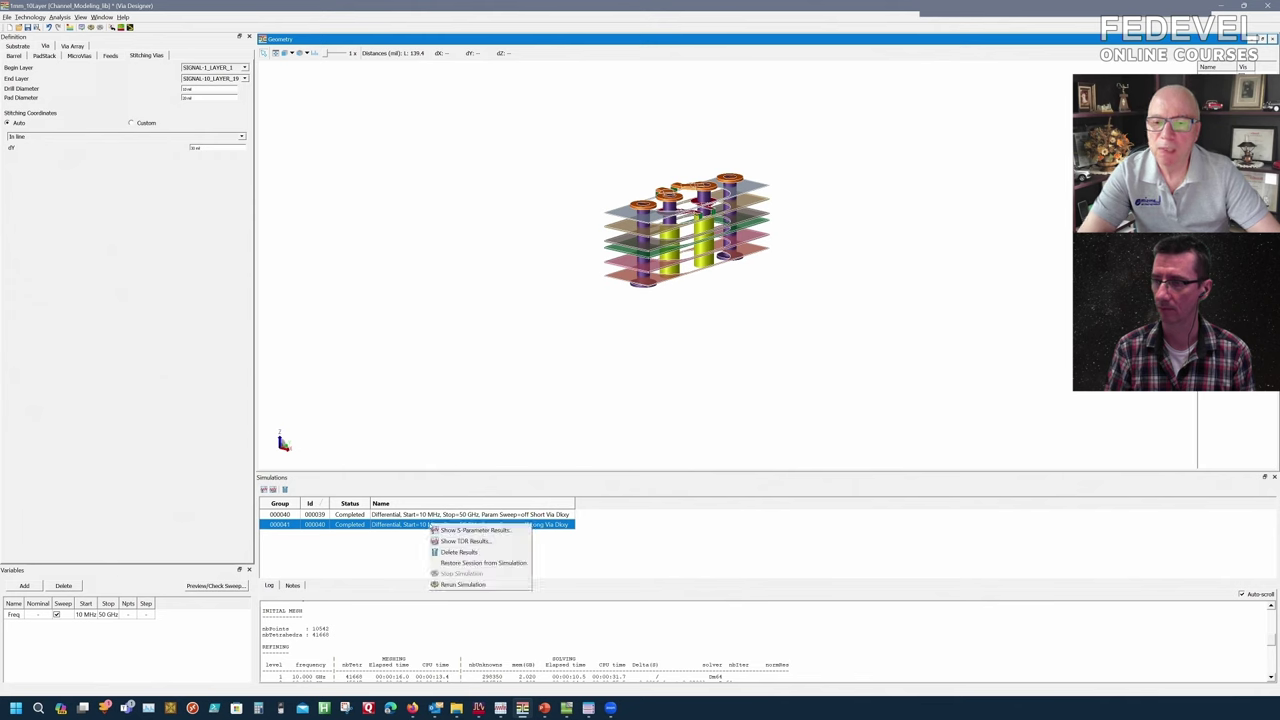
left_click(462, 531)
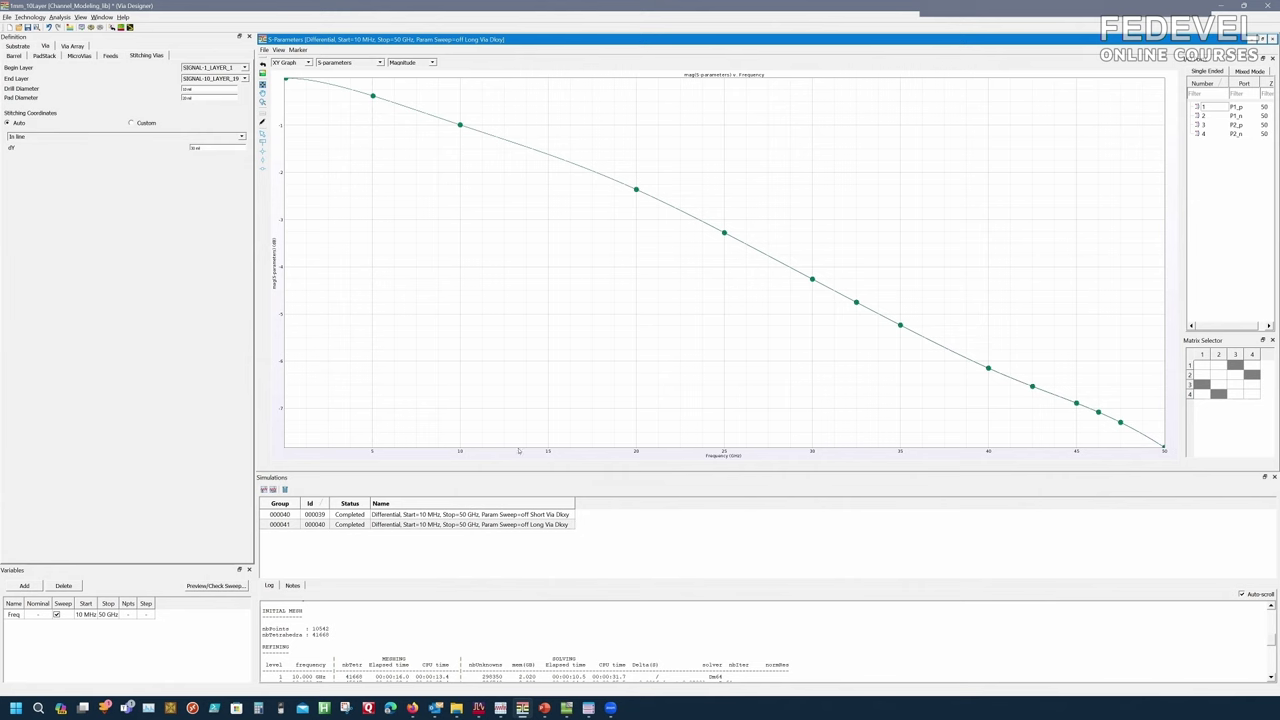
right_click(462, 523)
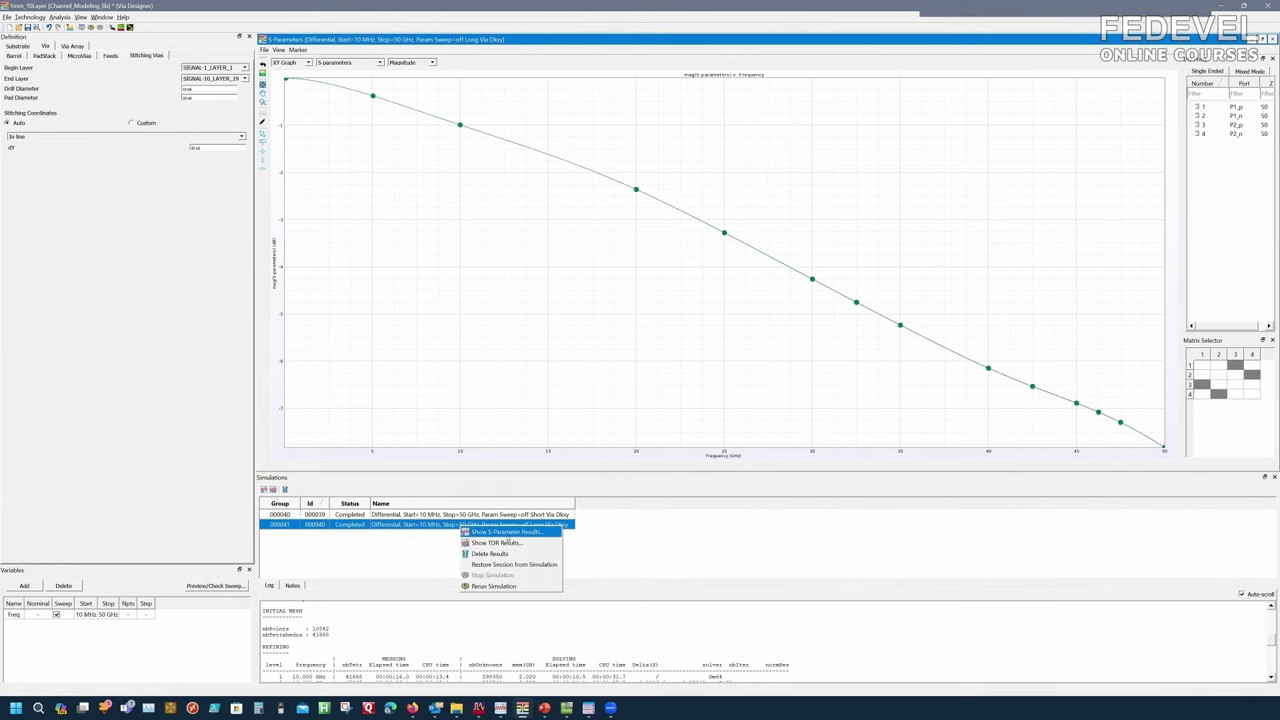
left_click(492, 543)
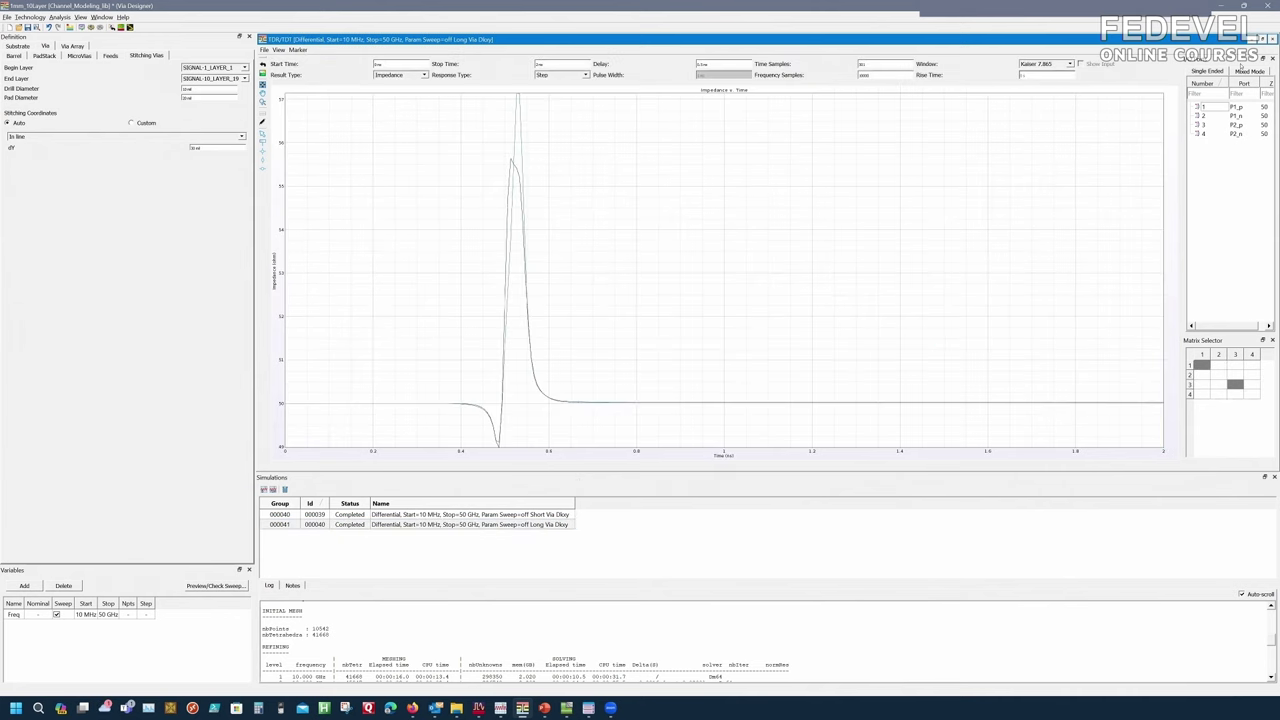
left_click(1247, 71)
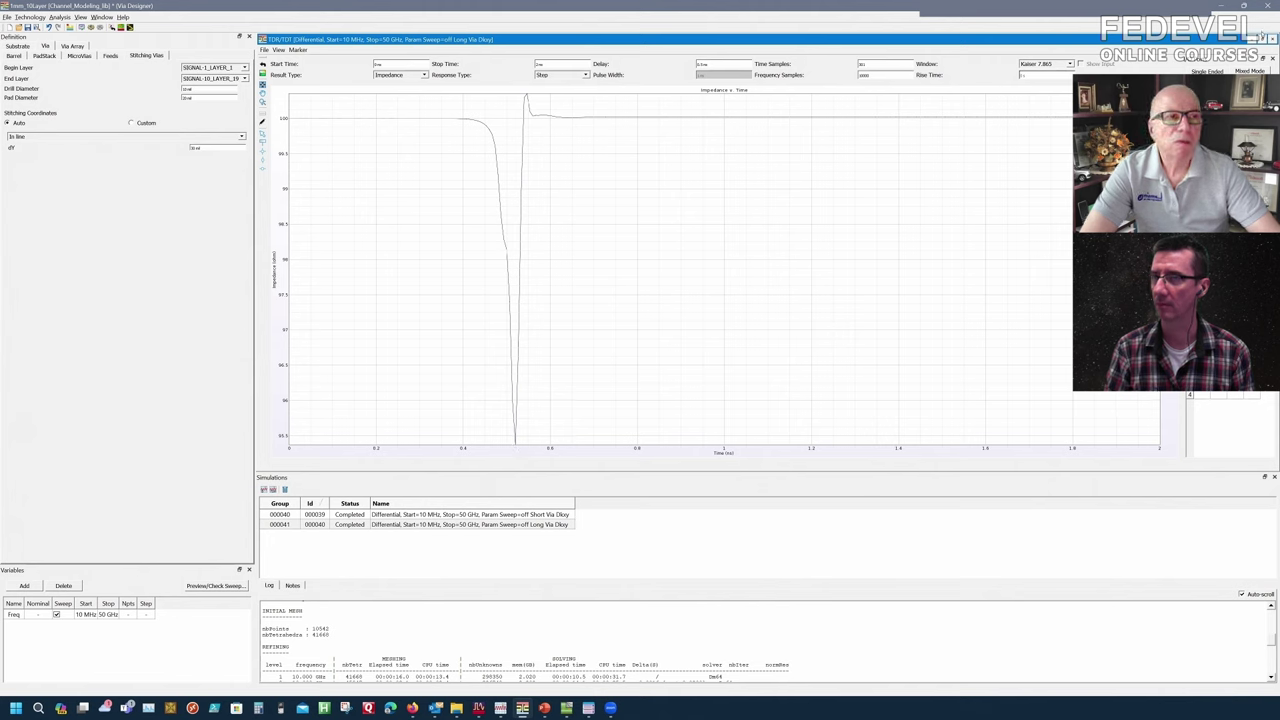
Put away the TDR and S-parameter plots and enlarge the via geometry view.
left_click(1251, 39)
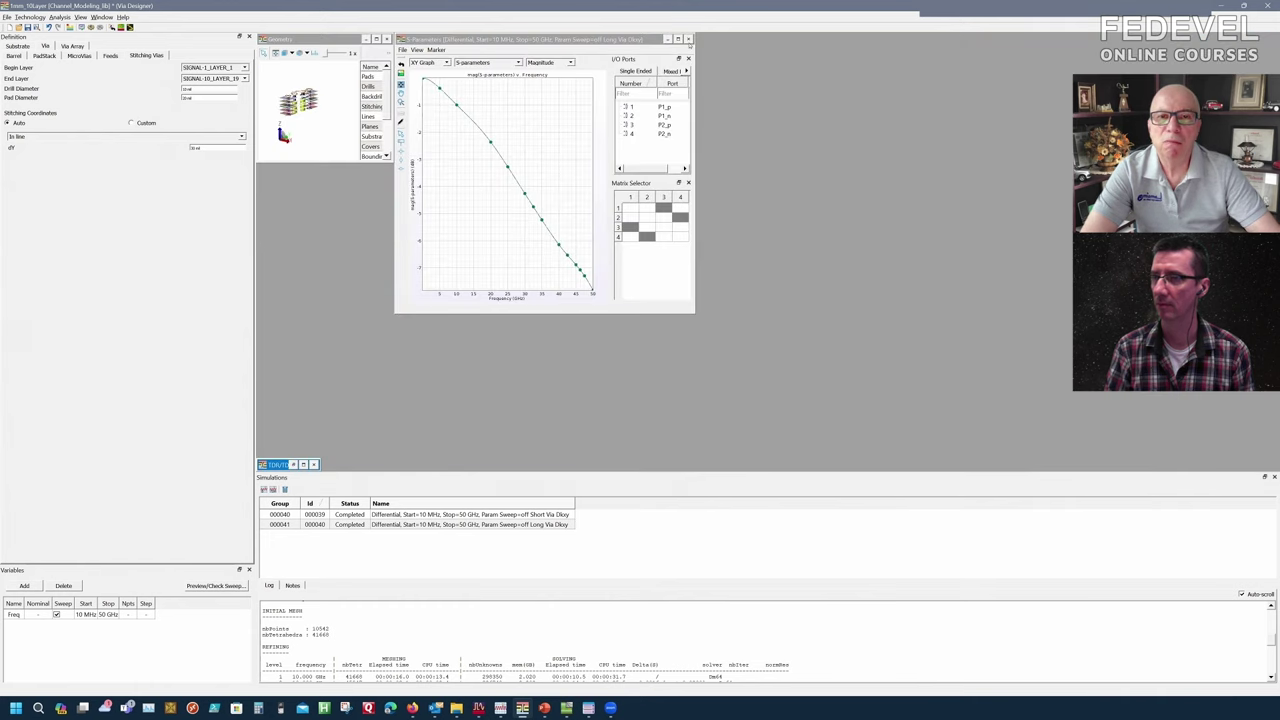
left_click(688, 40)
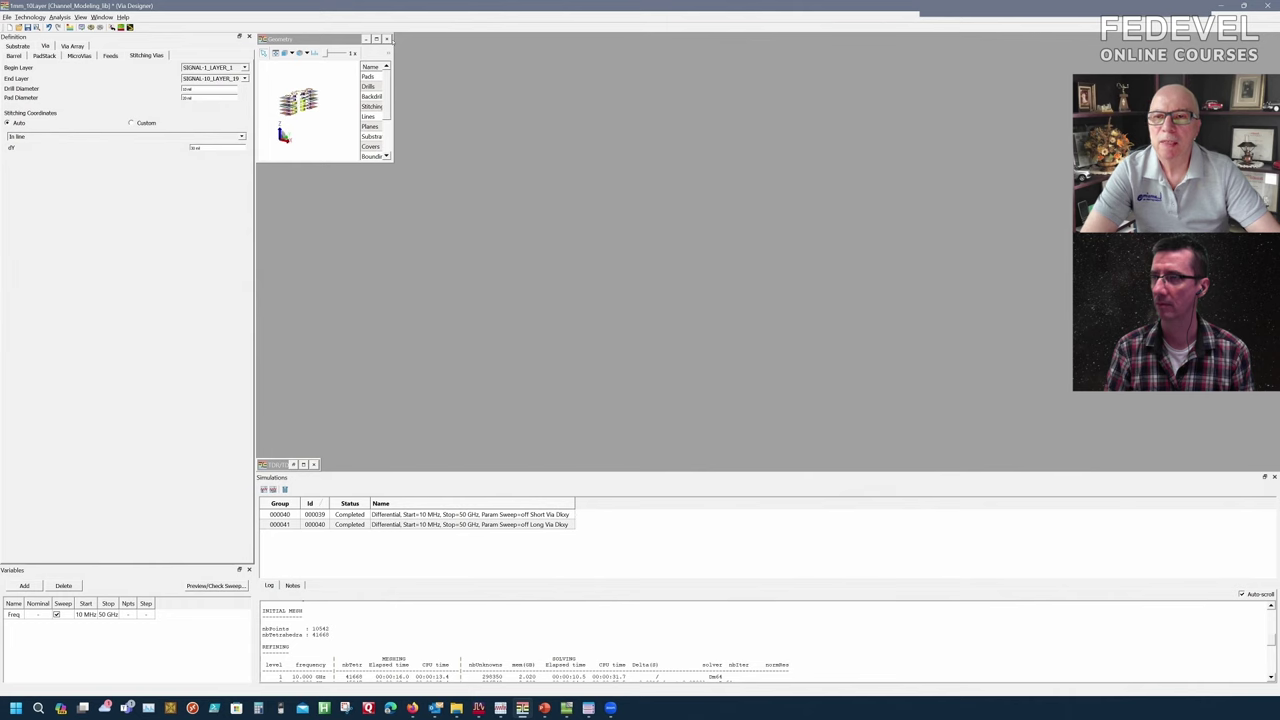
left_click(376, 39)
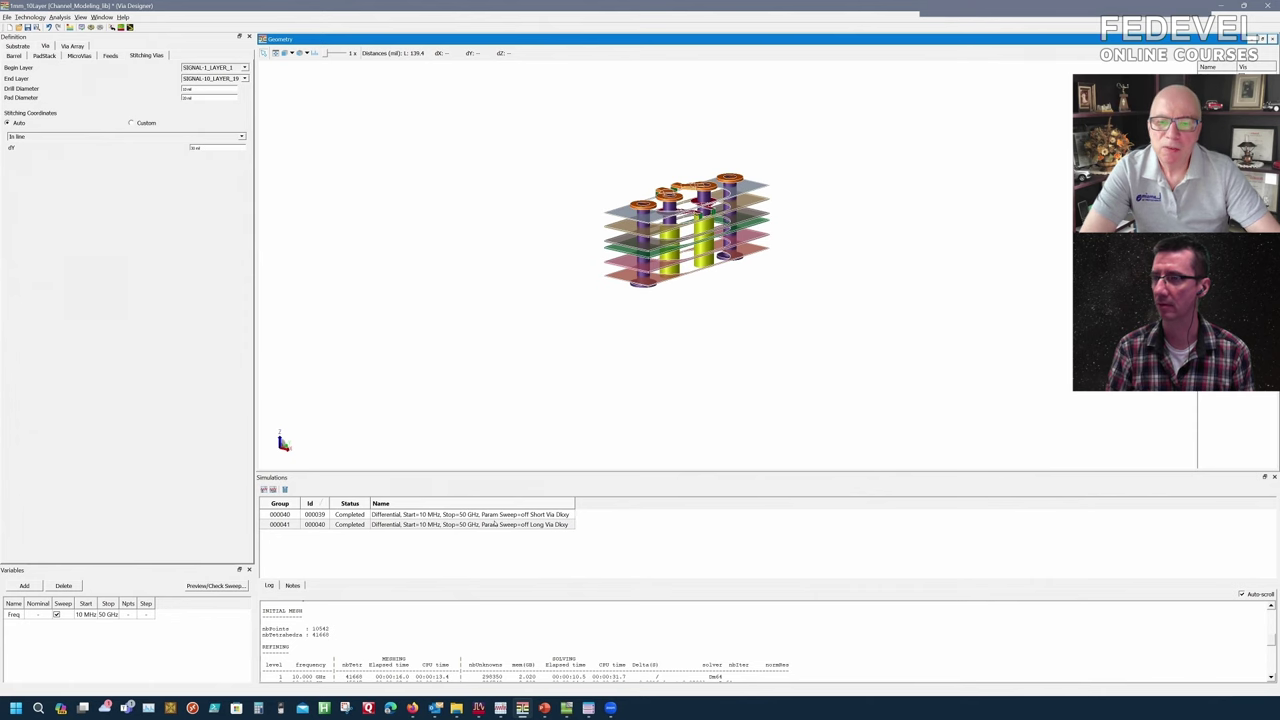
Reopen the Long Via simulation's TDR results and examine the mixed-mode impedance curve.
right_click(494, 525)
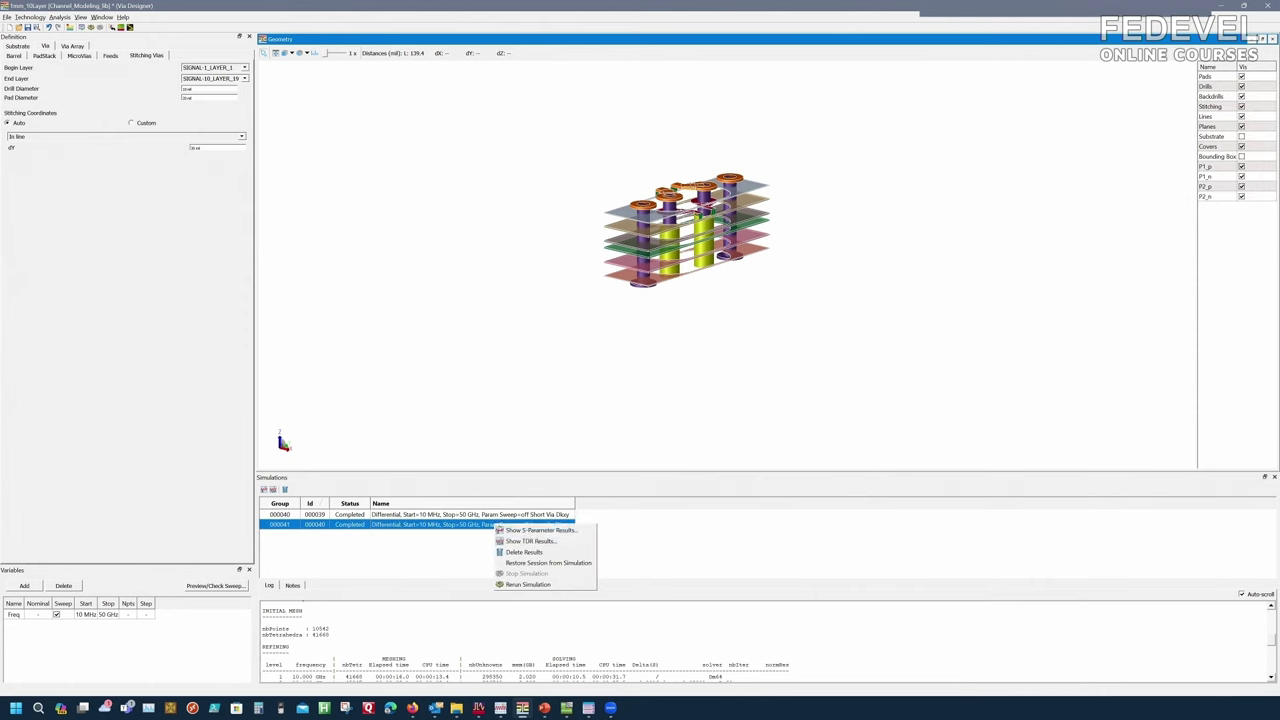
left_click(519, 541)
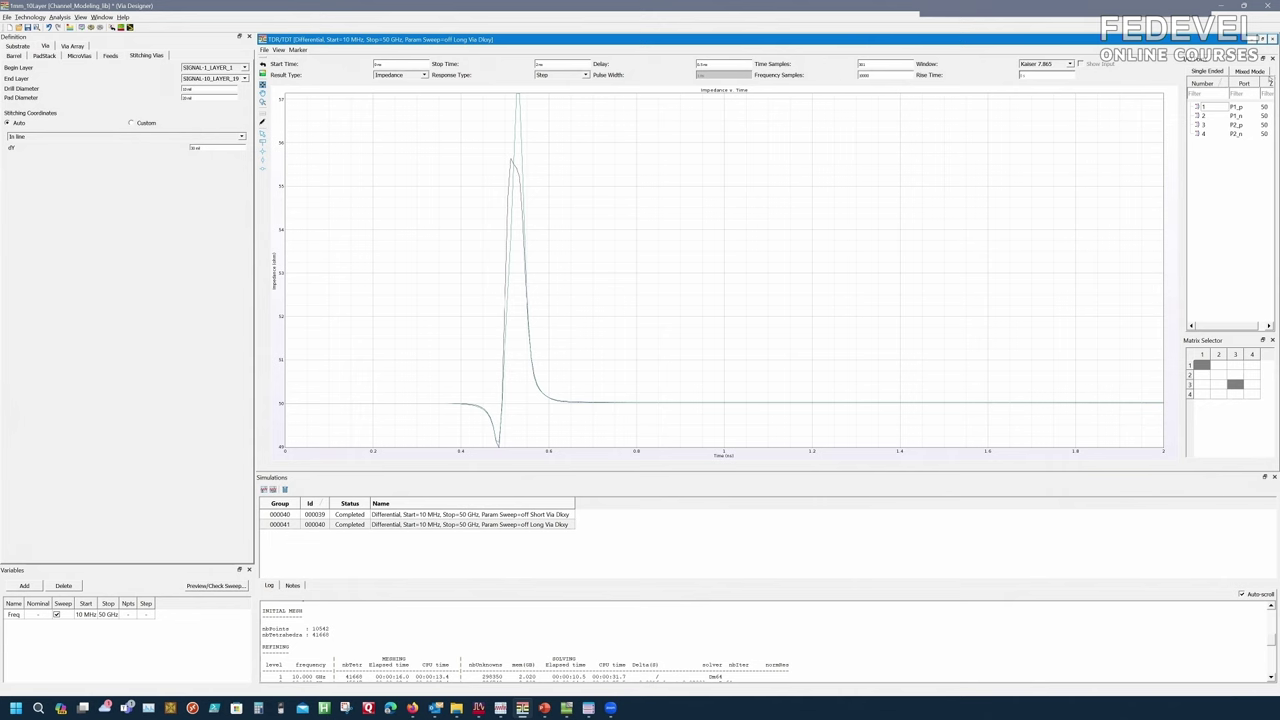
left_click(1249, 71)
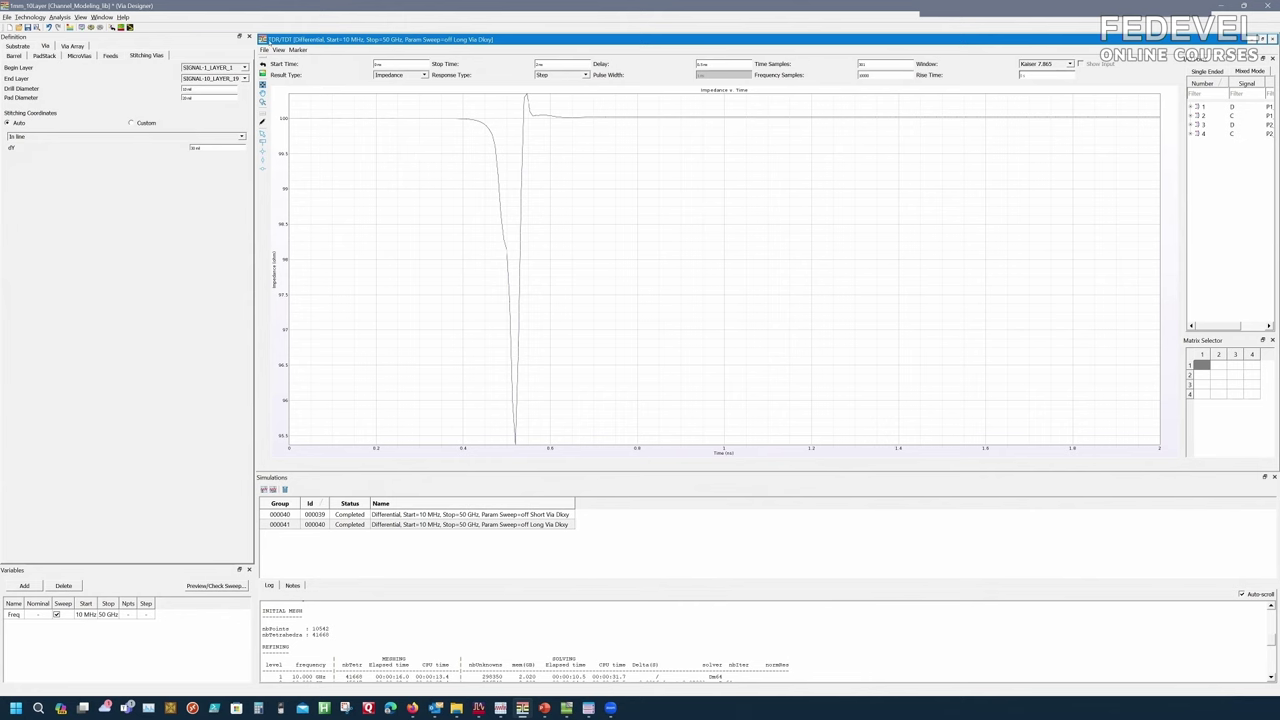
Set up an S-parameter export in Dataset format that opens the ADS Data Display and exports only at simulated frequencies.
left_click(266, 51)
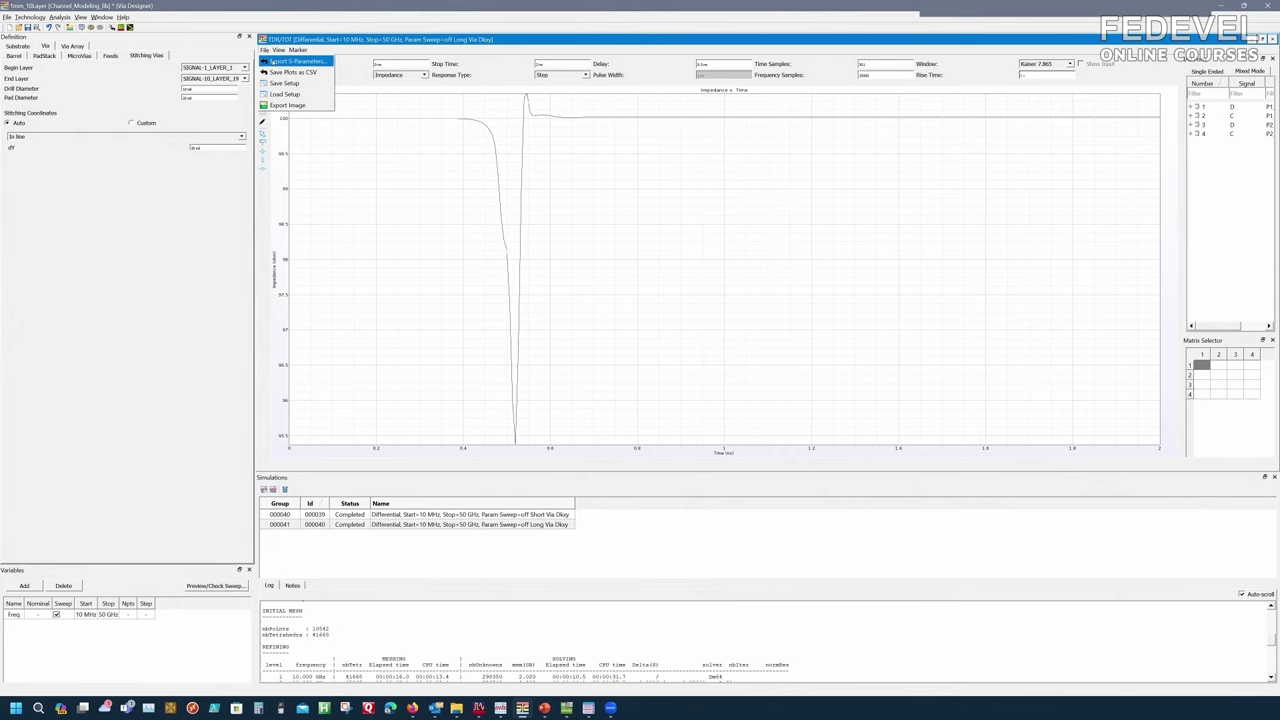
left_click(290, 61)
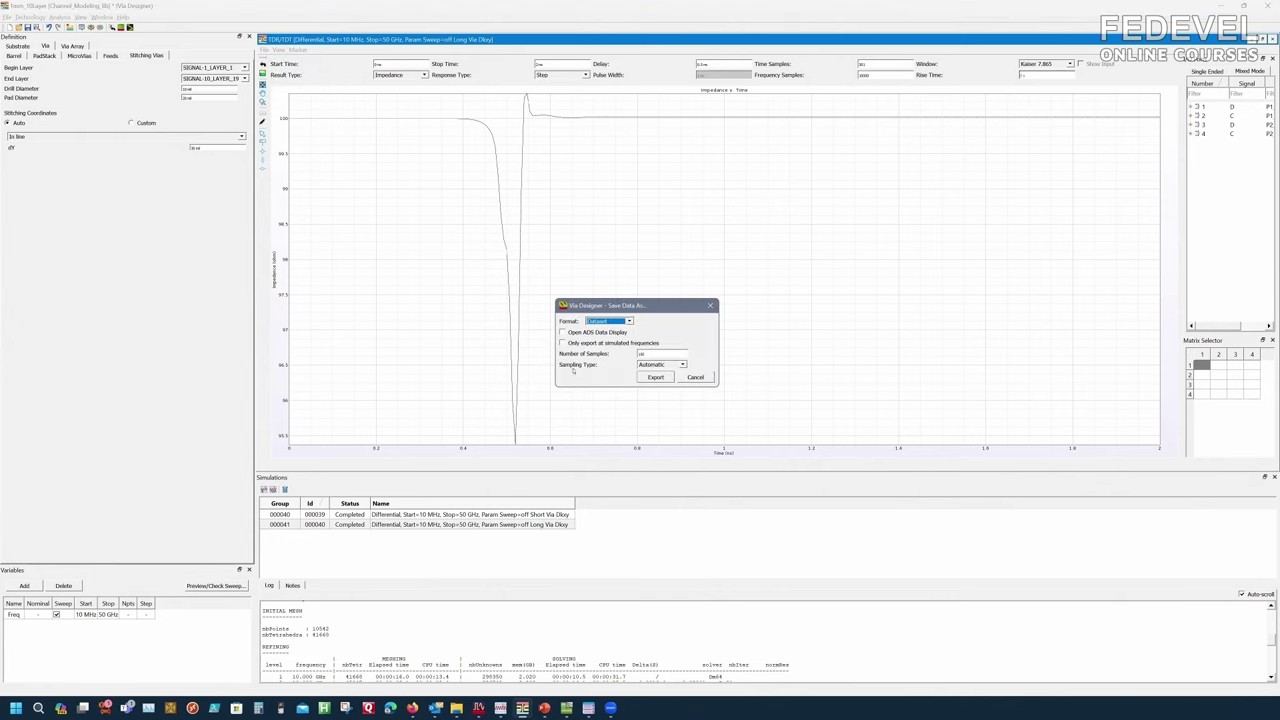
left_click(563, 333)
left_click(563, 344)
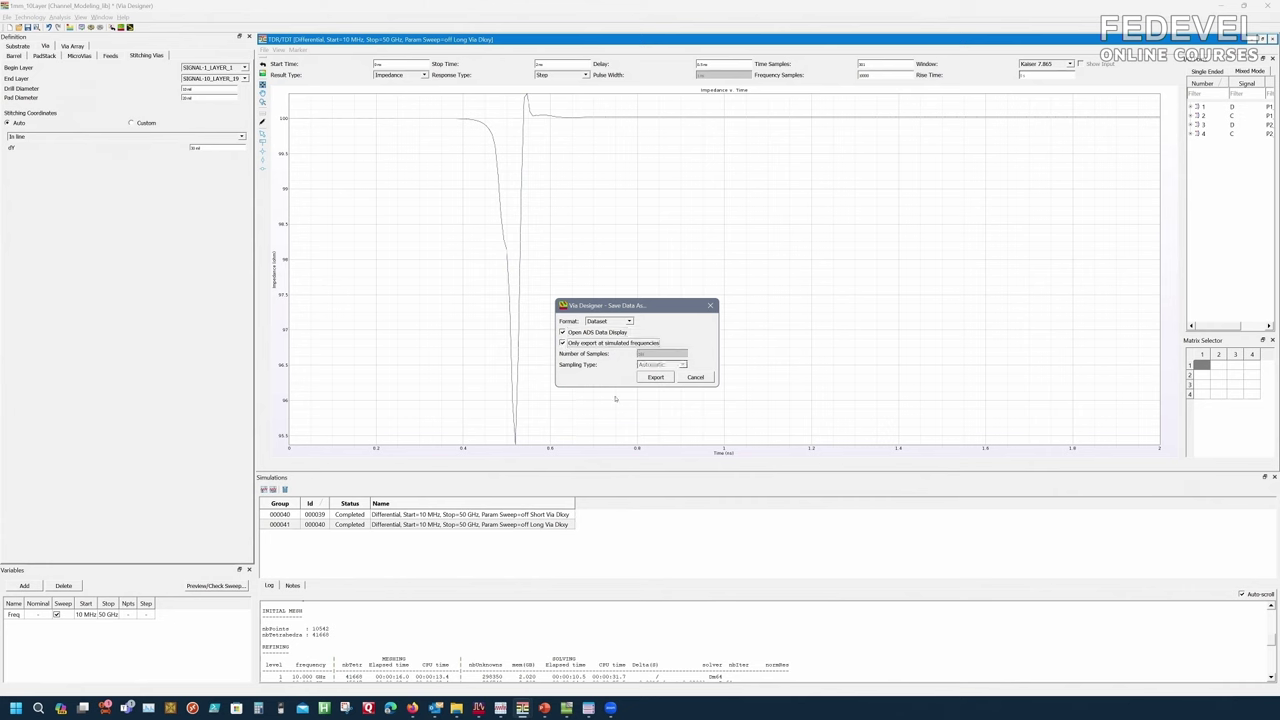
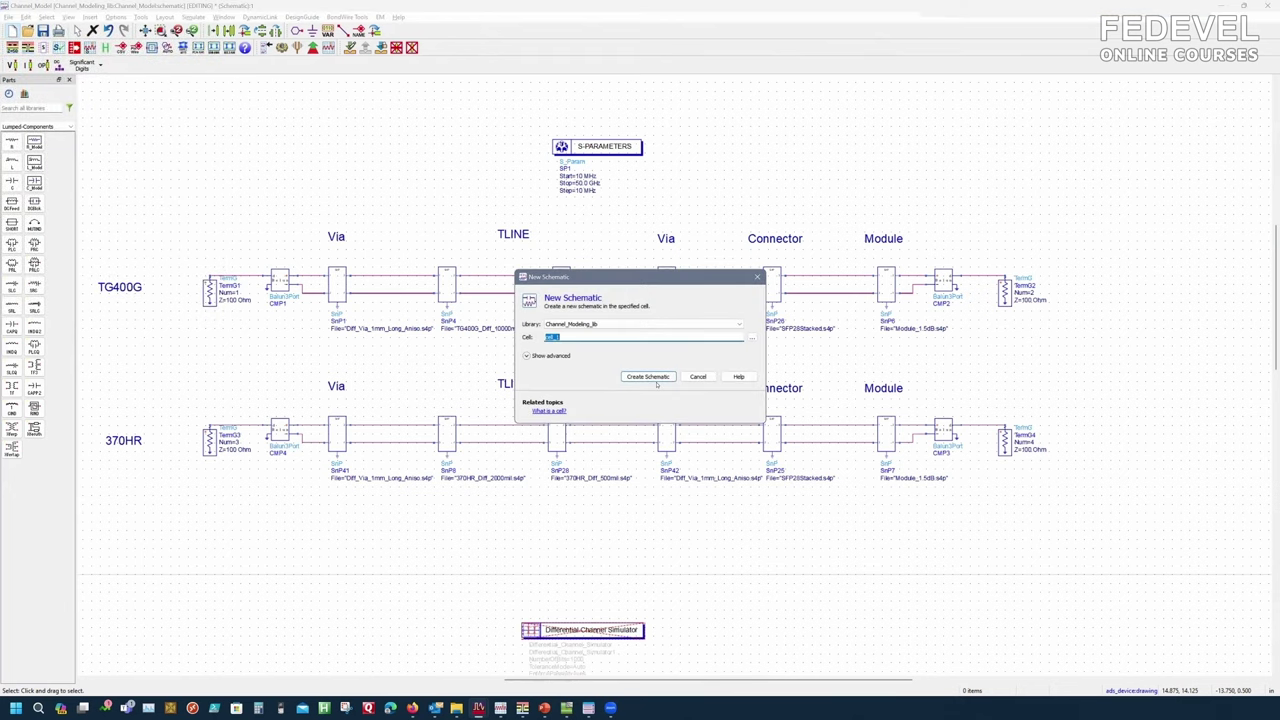
Create the new schematic cell_1 in Channel_Modeling_lib and place an SnP S-parameter block in it.
left_click(662, 379)
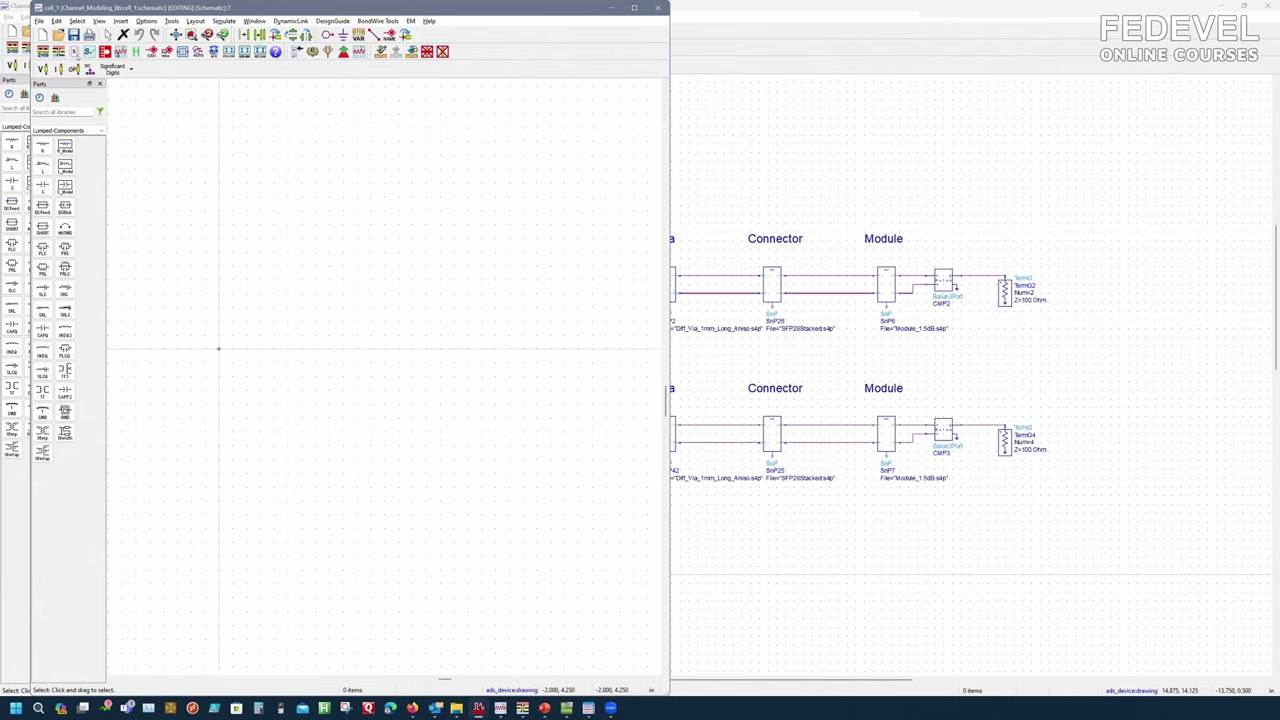
left_click(343, 272)
key("Escape")
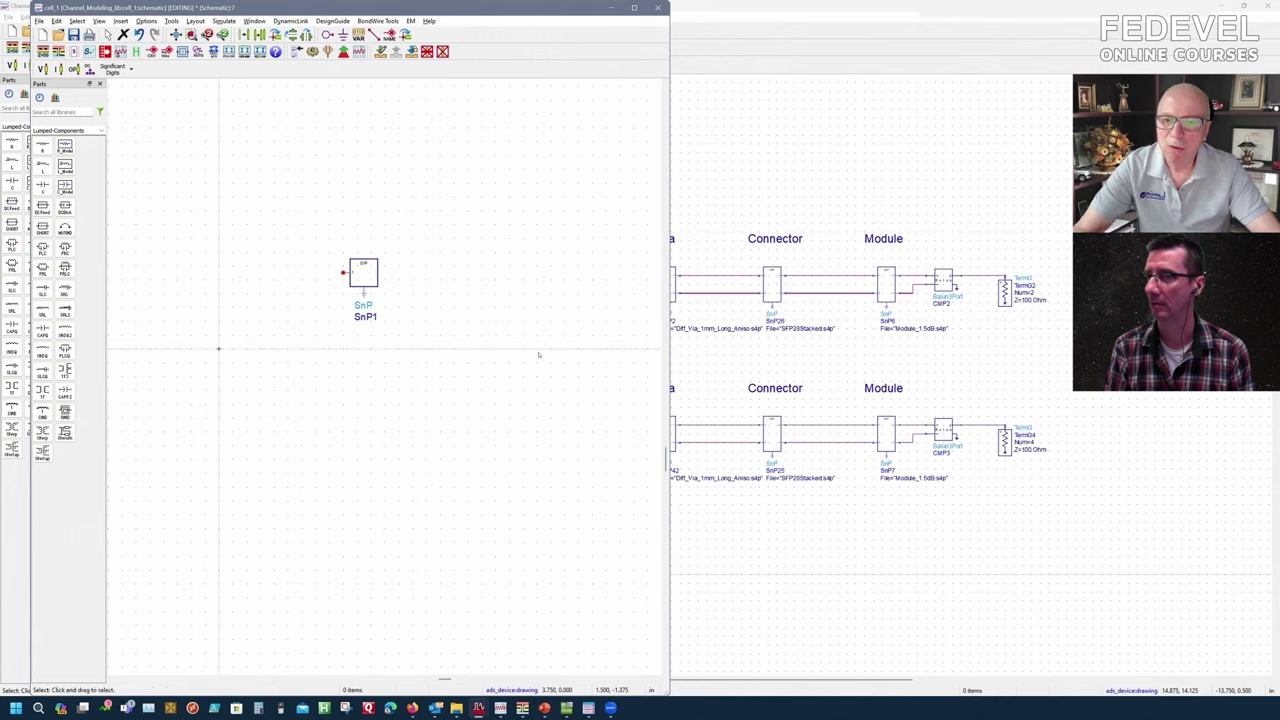
Assign the Touchstone file TG400G_Diff_3000mil.s4p from the project's data folder to the SnP block.
left_click(368, 287)
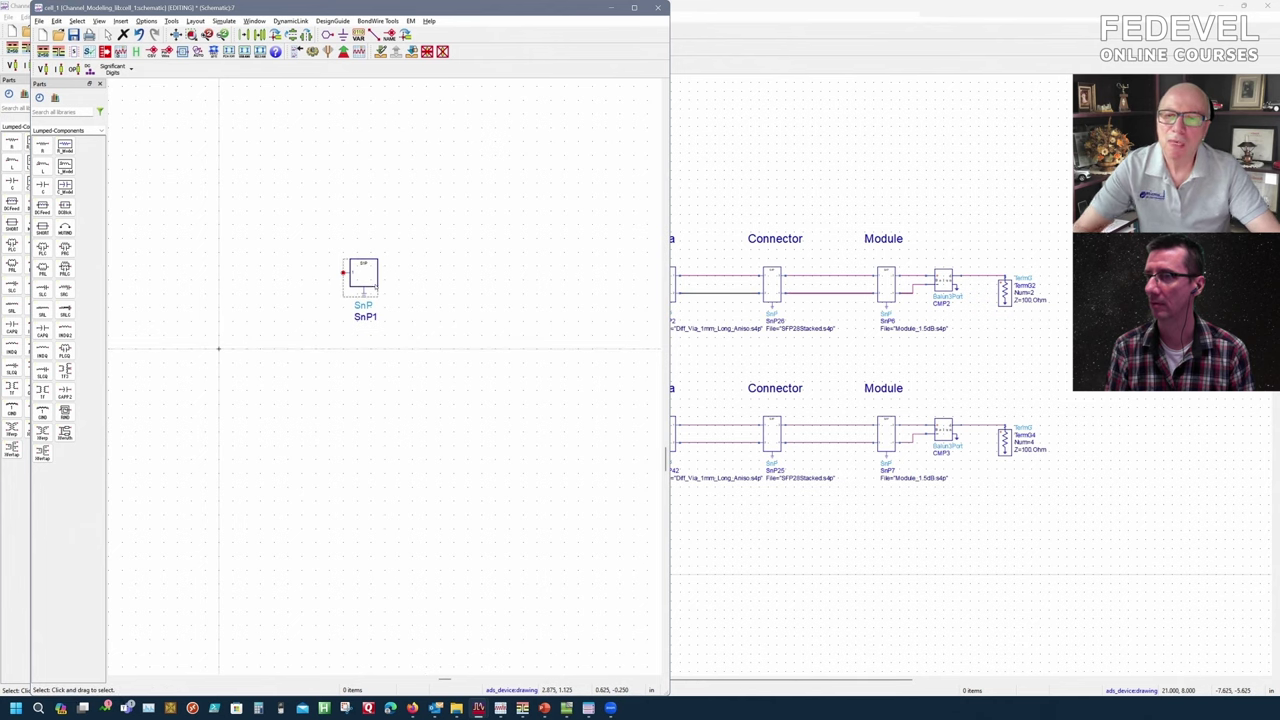
double_click(368, 281)
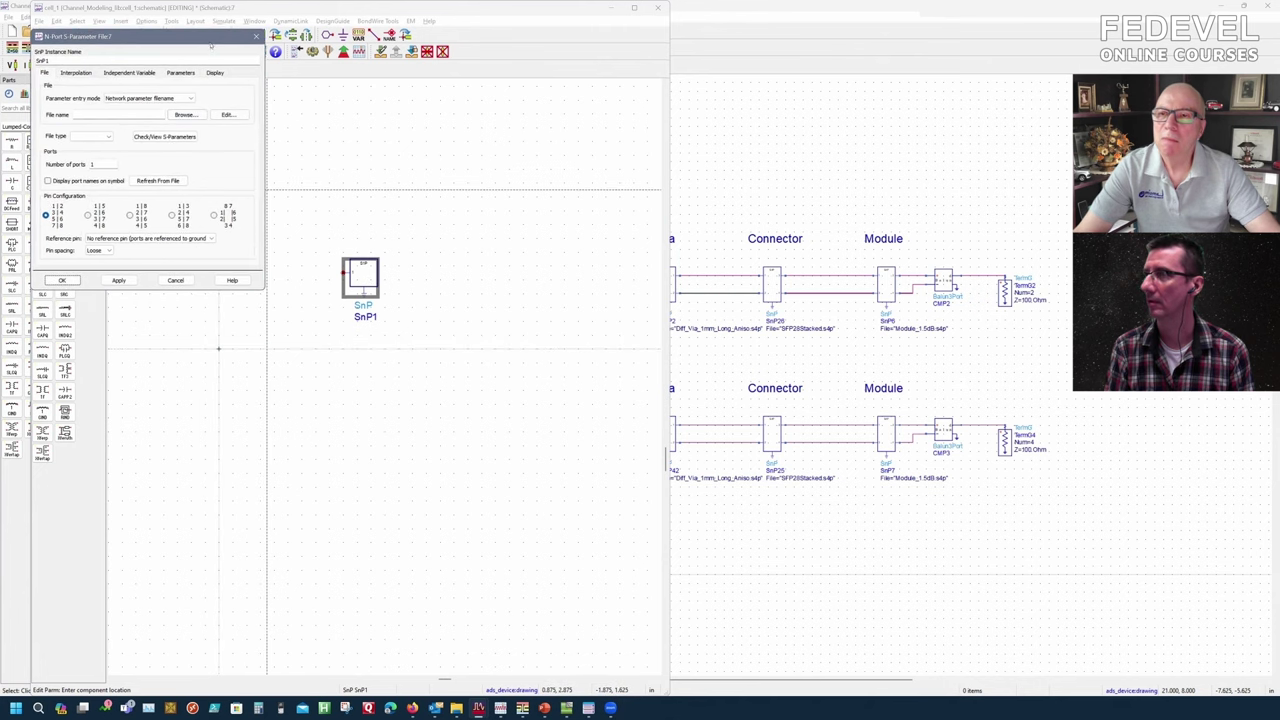
left_click_drag(211, 37, 625, 262)
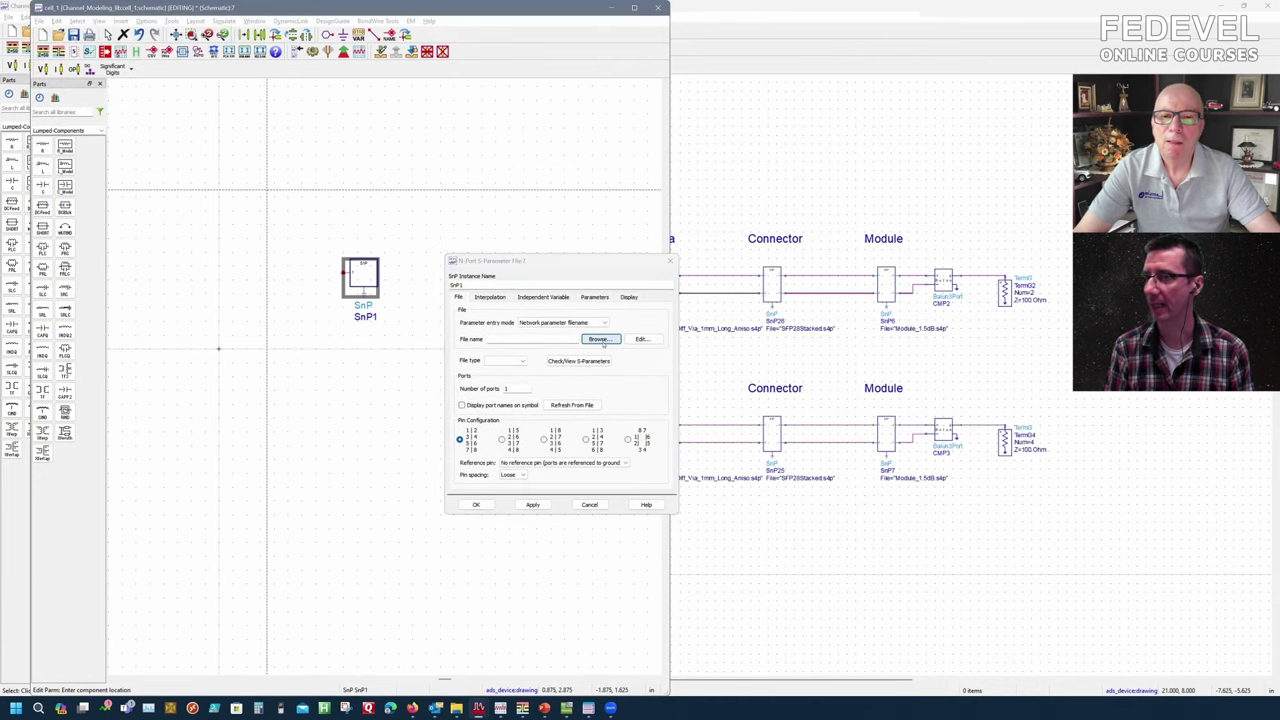
left_click(600, 340)
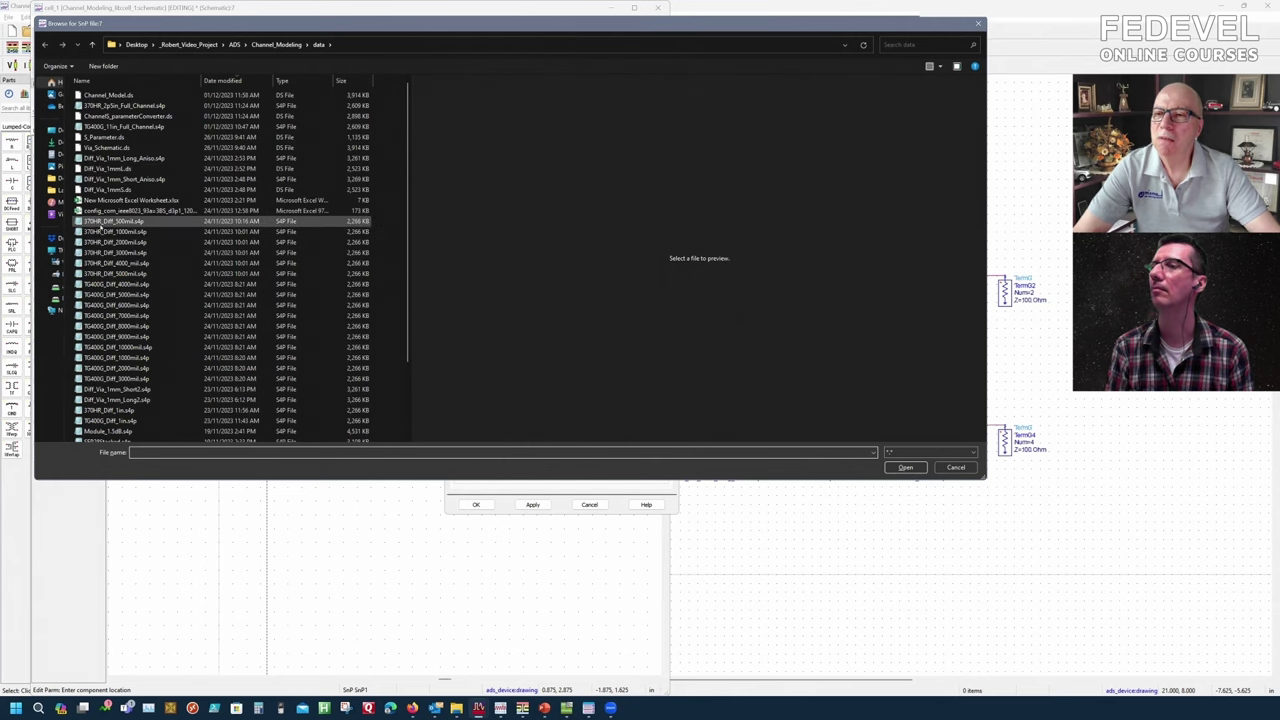
double_click(110, 379)
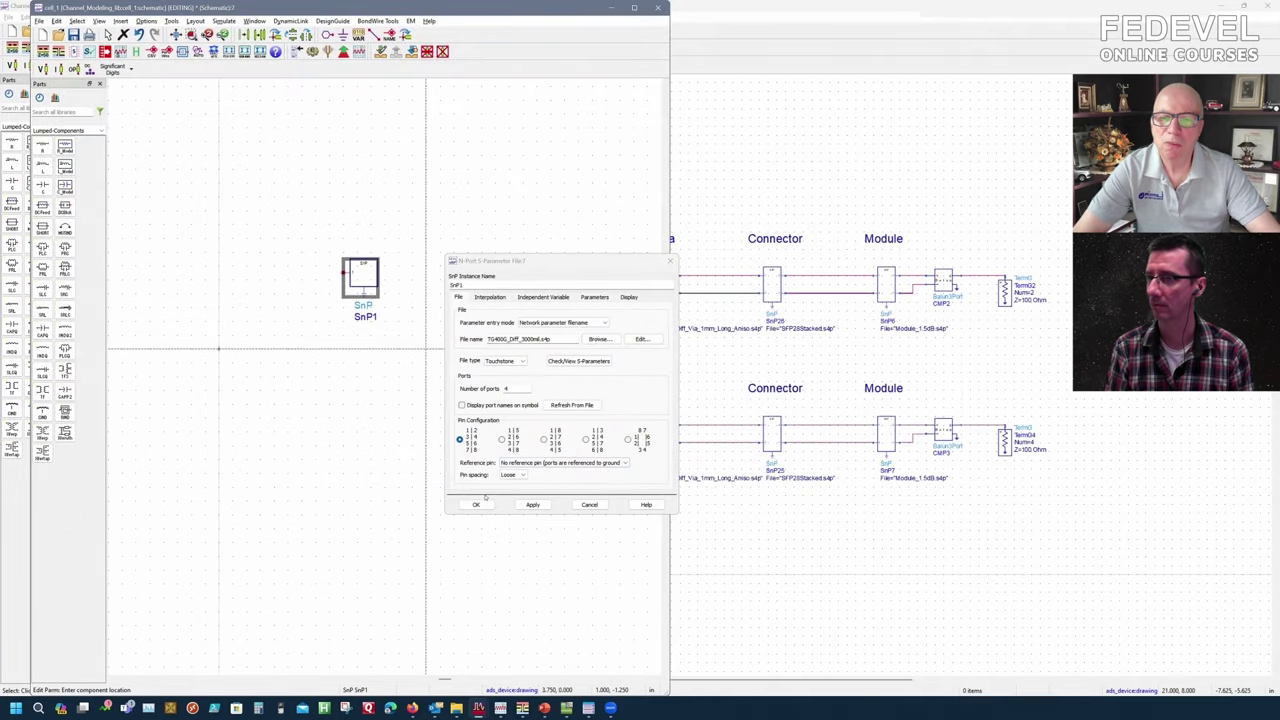
left_click(480, 503)
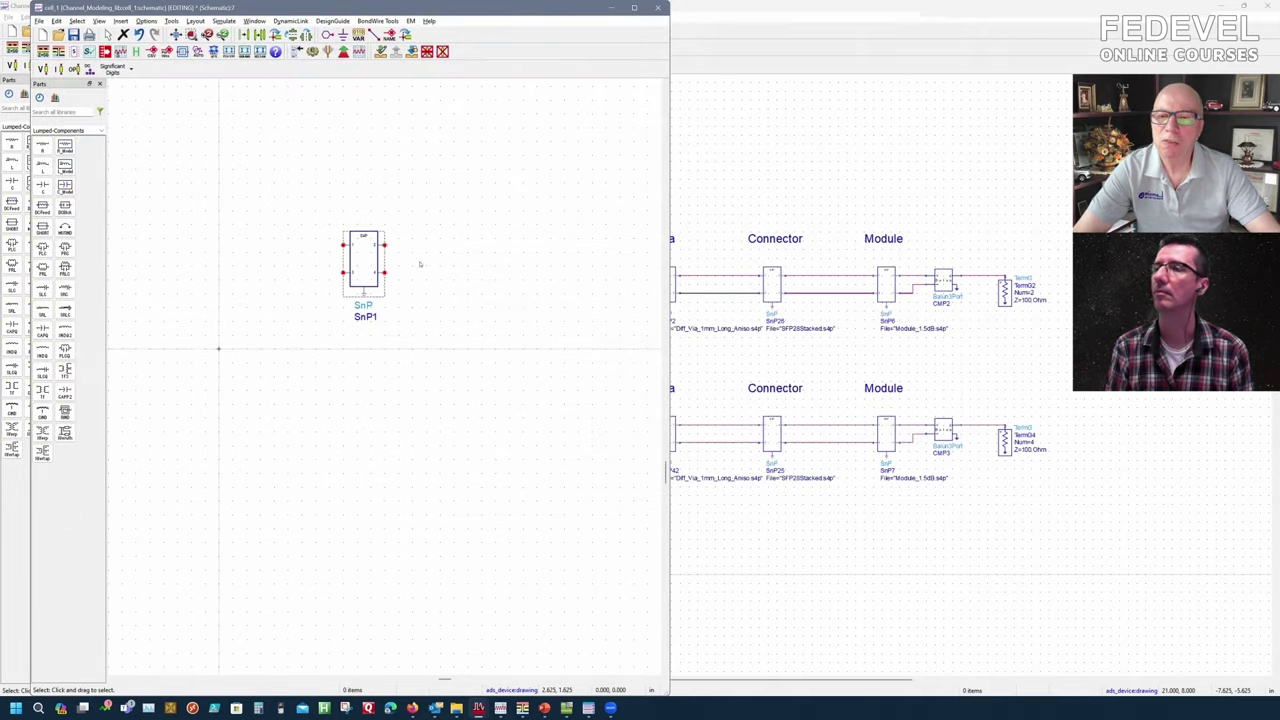
Move the SnP block to the right and show its File parameter on the schematic.
left_click_drag(365, 278, 484, 278)
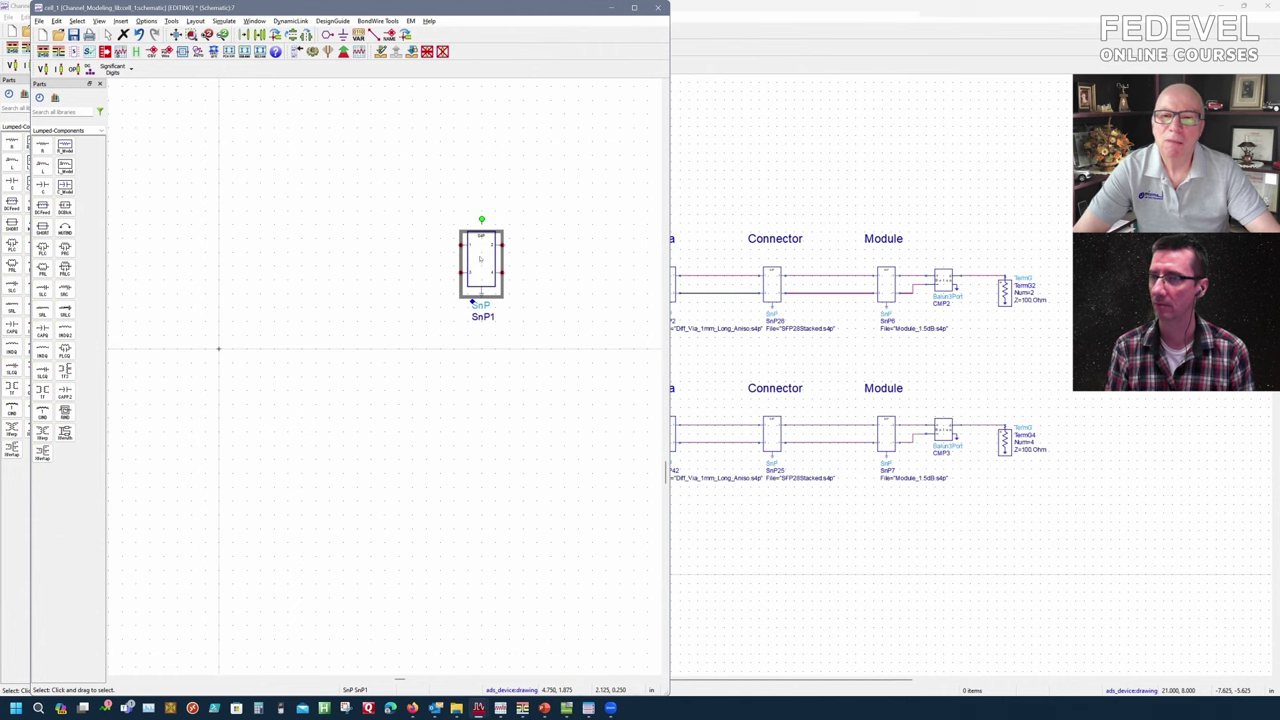
double_click(481, 262)
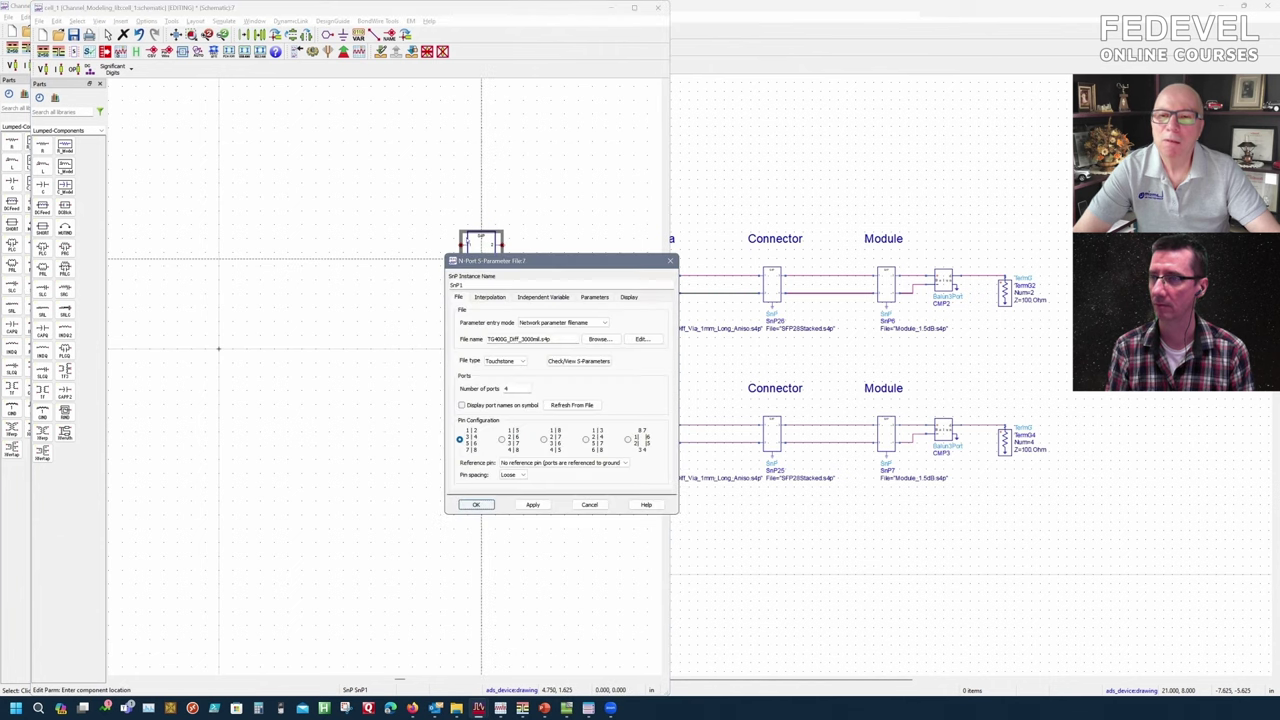
left_click(627, 297)
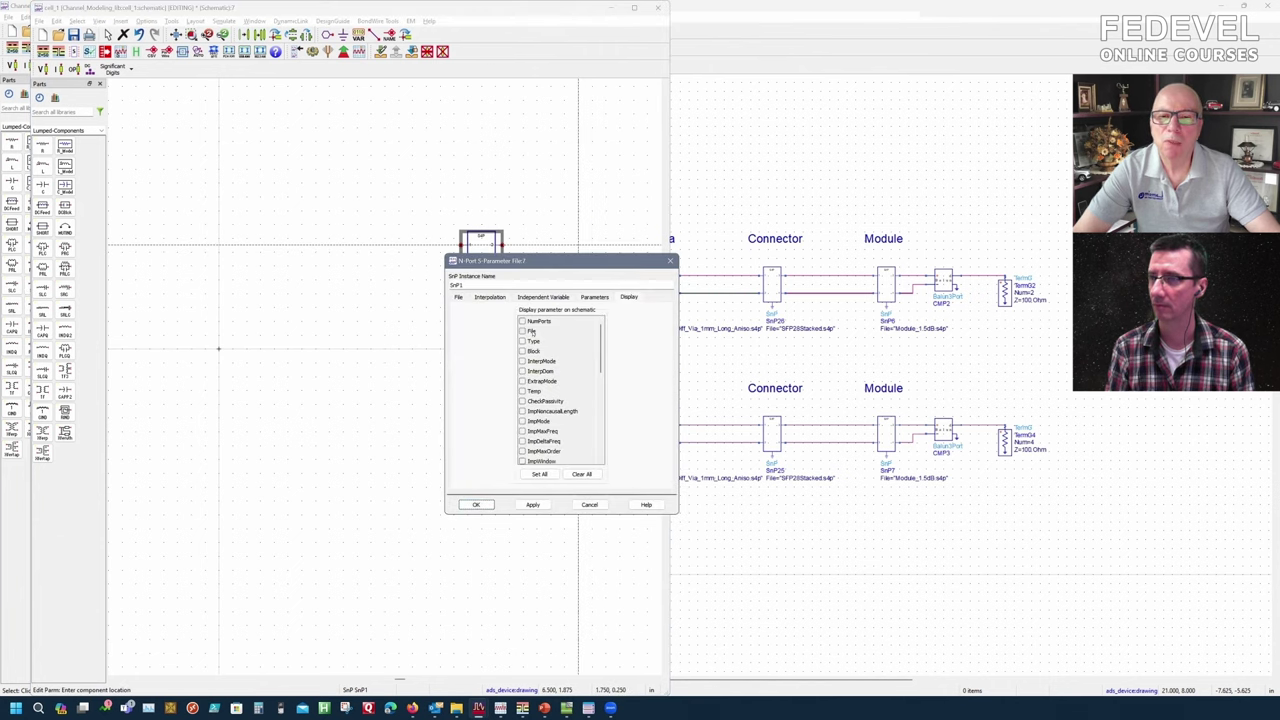
left_click(476, 504)
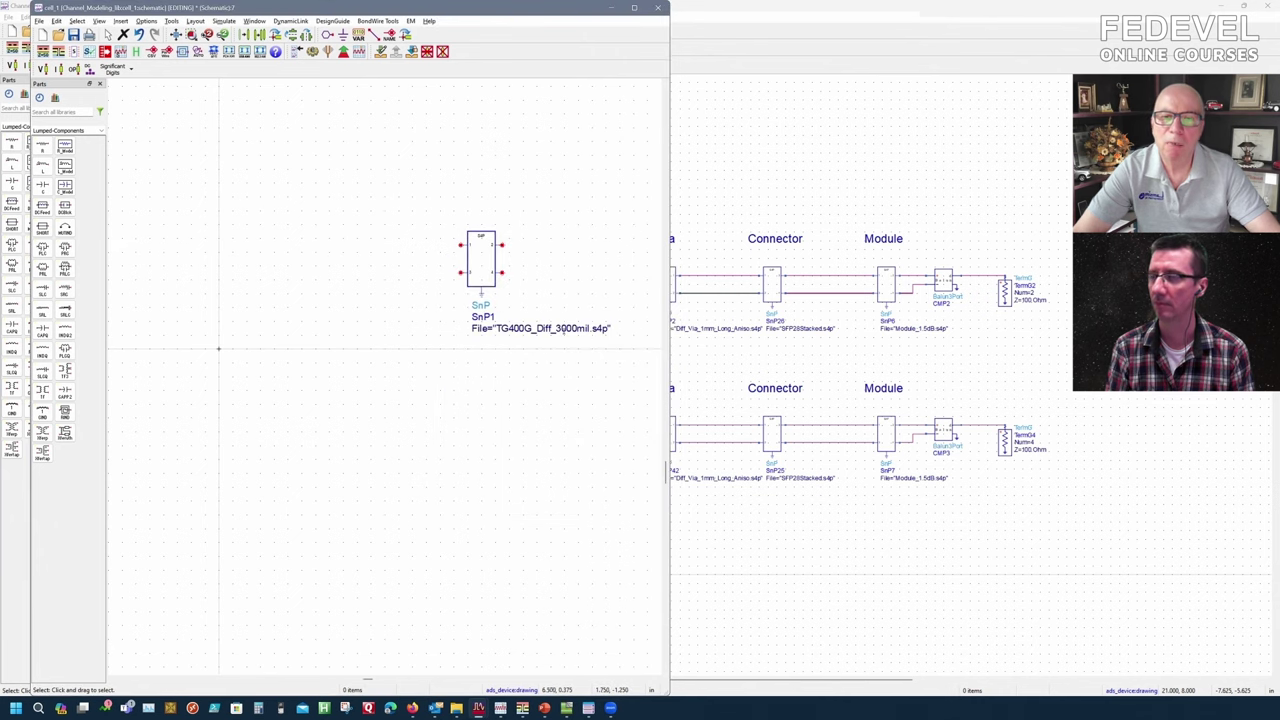
Shift the TG400G_Diff_3000mil SnP block back left and place a copy of it on its left side.
left_click(480, 267)
left_click_drag(480, 267, 391, 267)
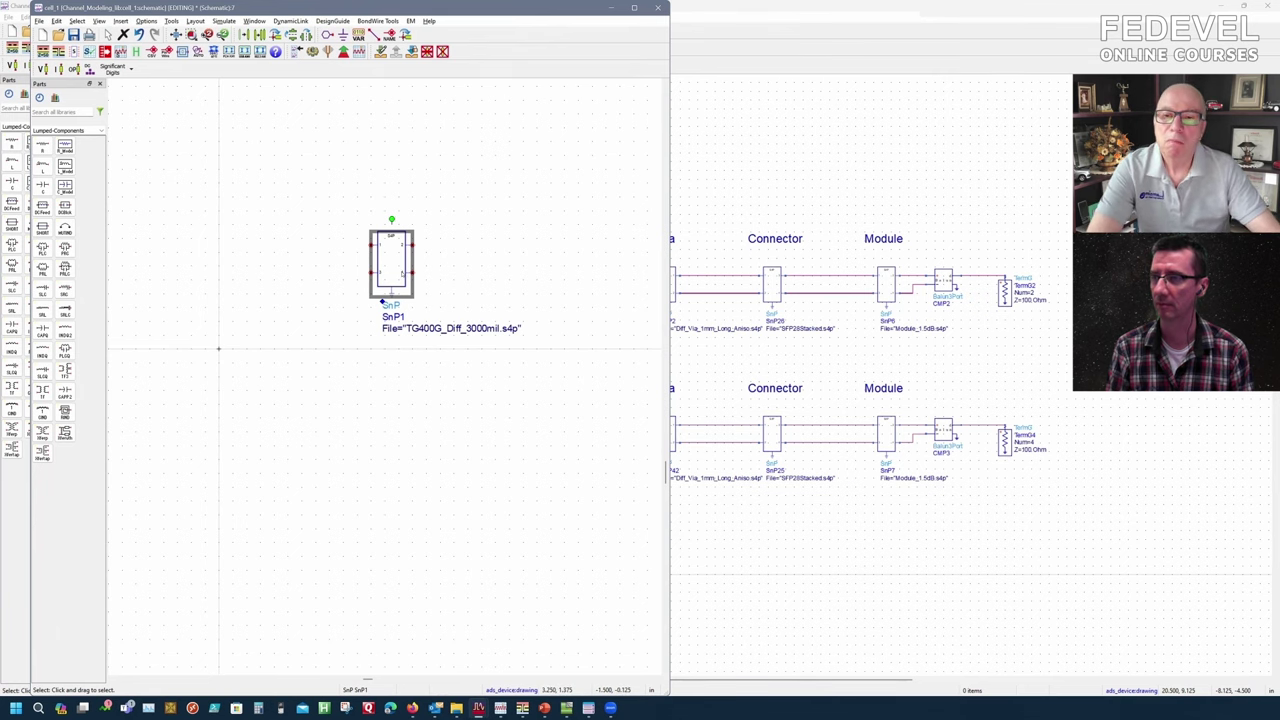
left_click_drag(417, 268, 438, 261)
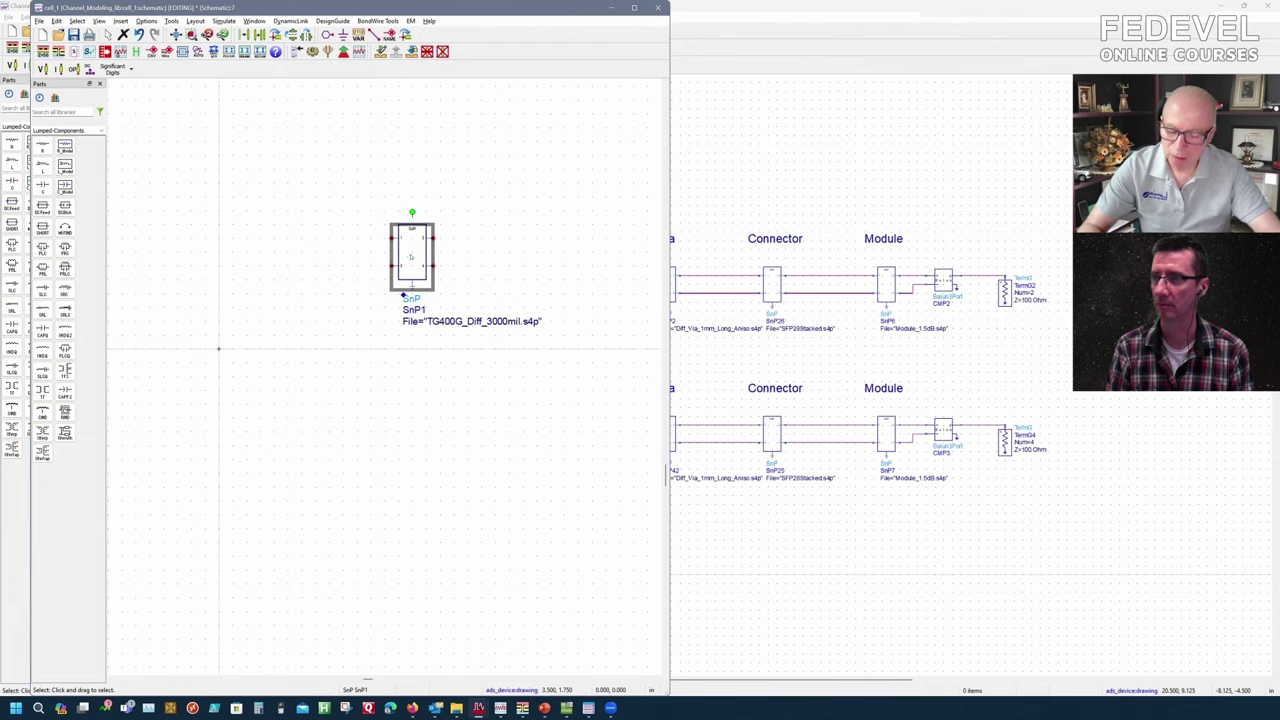
key("ctrl+c")
key("ctrl+v")
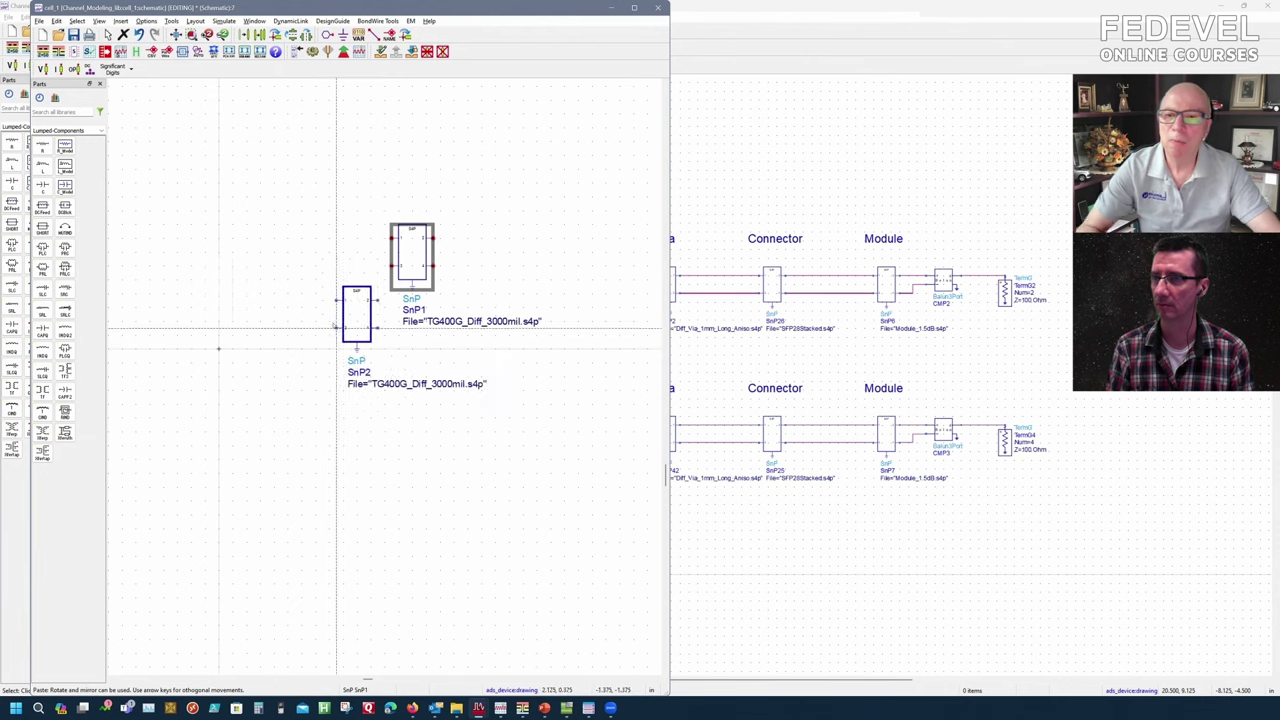
left_click(191, 272)
key("Escape")
Try to assign the file Diff_Via_1mm_Short2.s4p to the copied SnP block.
double_click(213, 238)
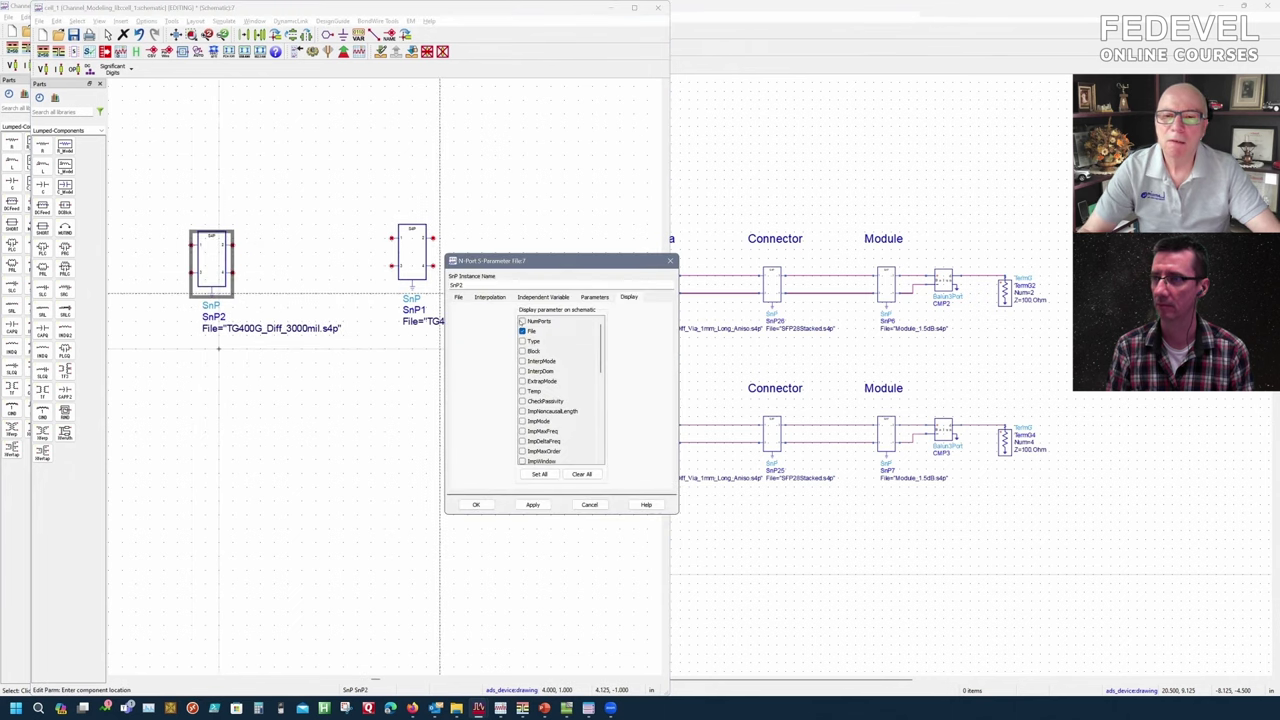
left_click(458, 299)
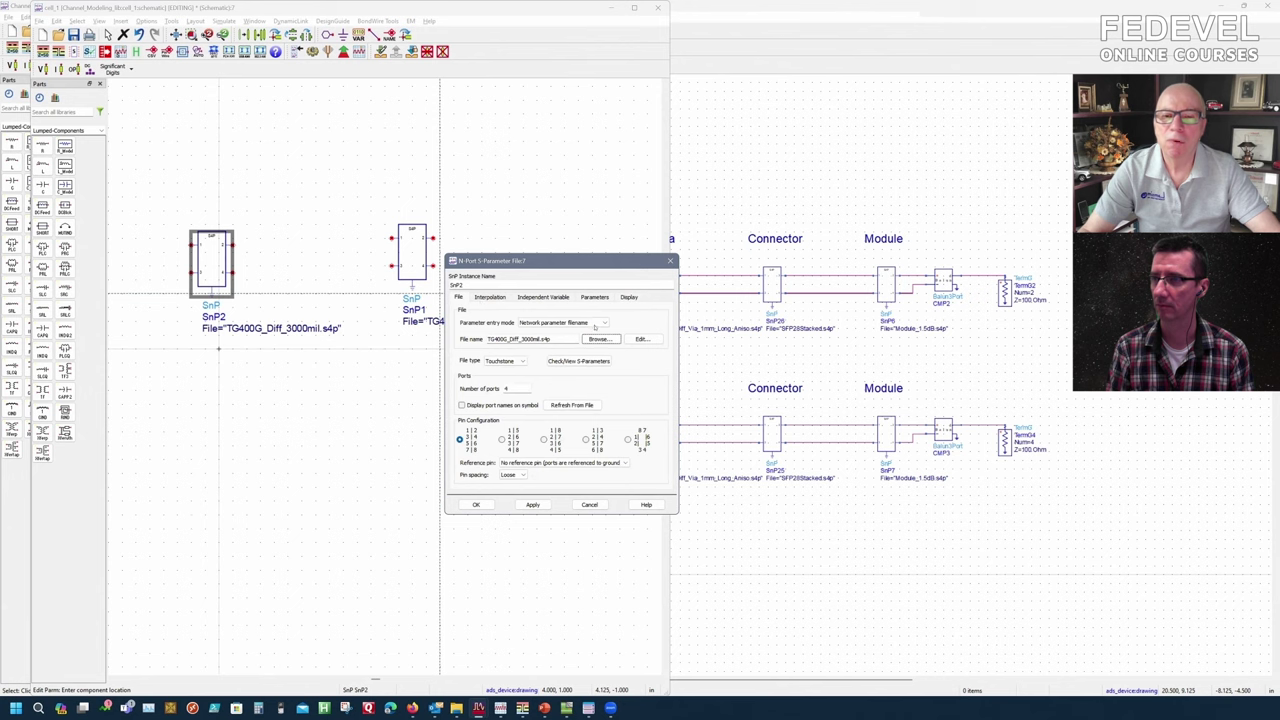
left_click(598, 339)
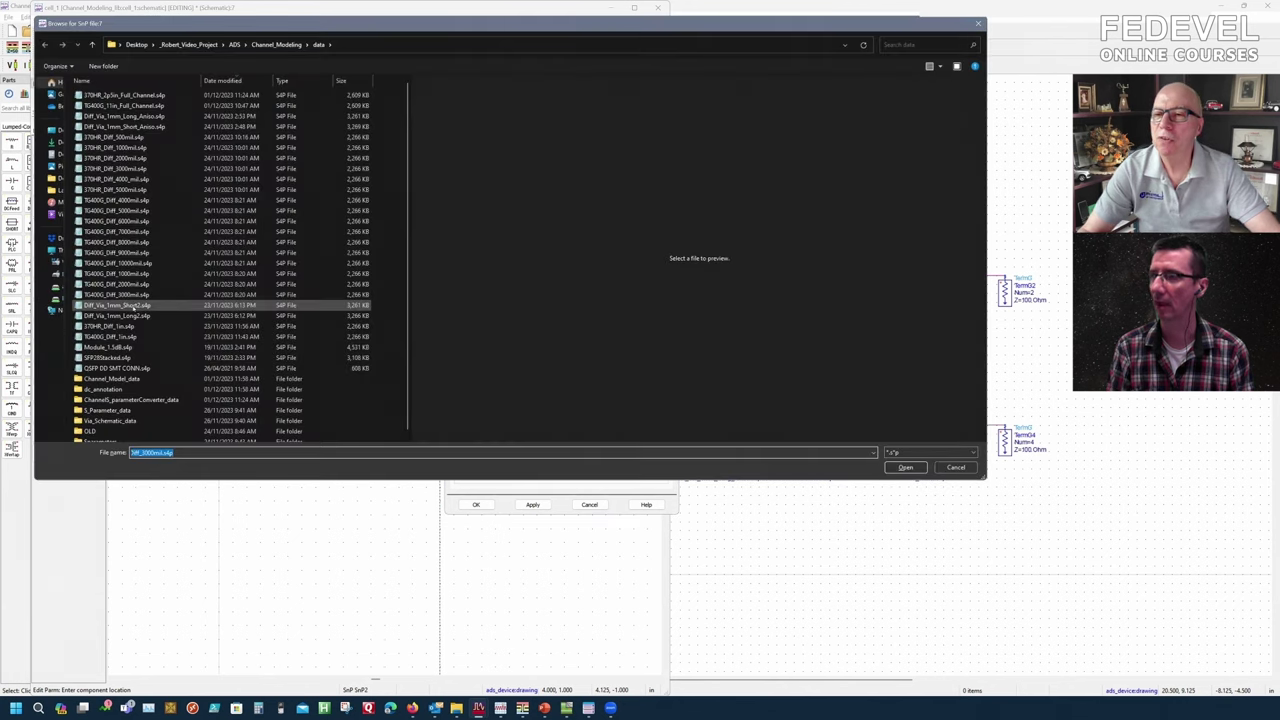
double_click(170, 305)
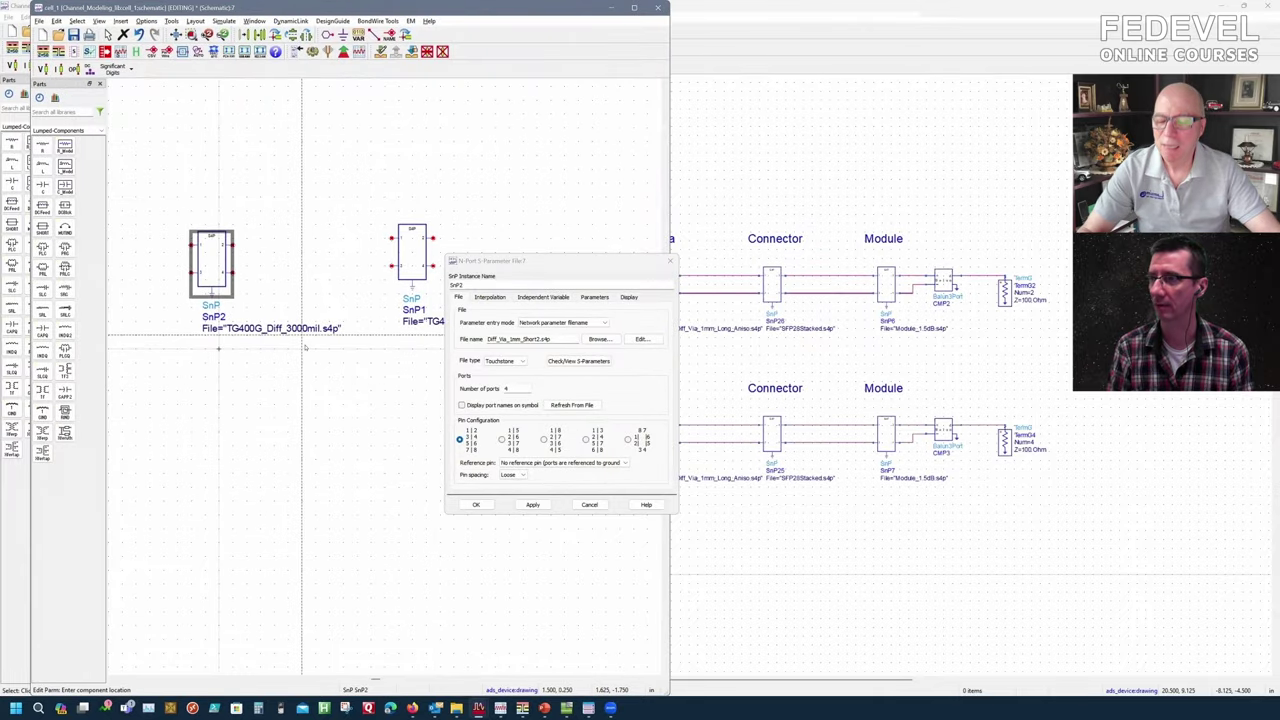
key("Escape")
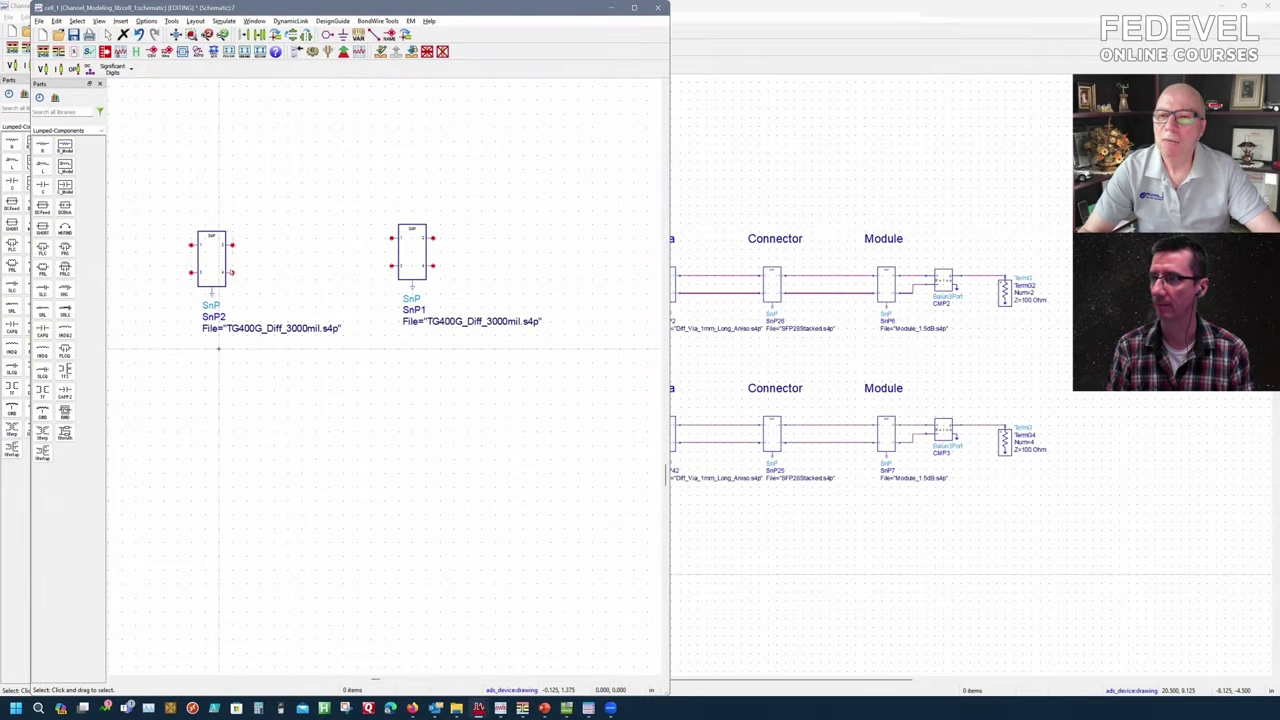
Align the copied SnP block with the TG400G_Diff_3000mil block and join their facing pins with two wires.
mouse_move(211, 271)
left_mouse_down()
mouse_move(370, 266)
mouse_move(233, 272)
left_mouse_up()
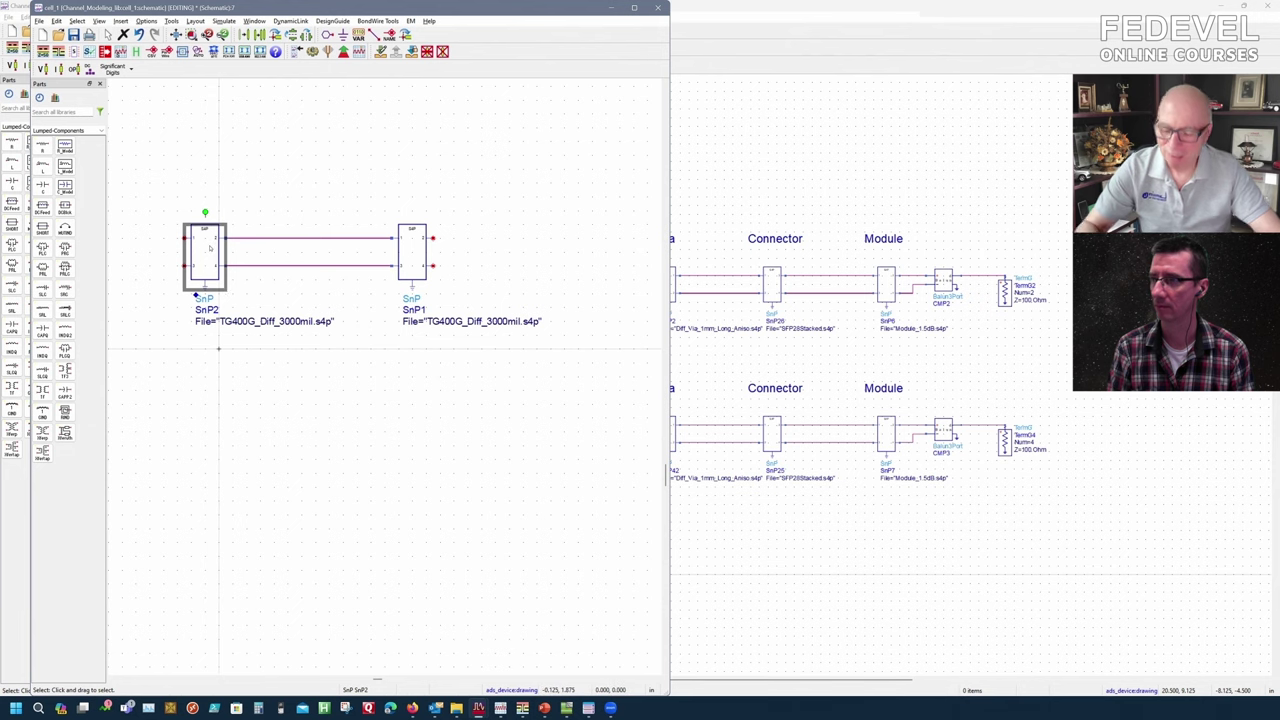
key("ctrl+c")
key("ctrl+v")
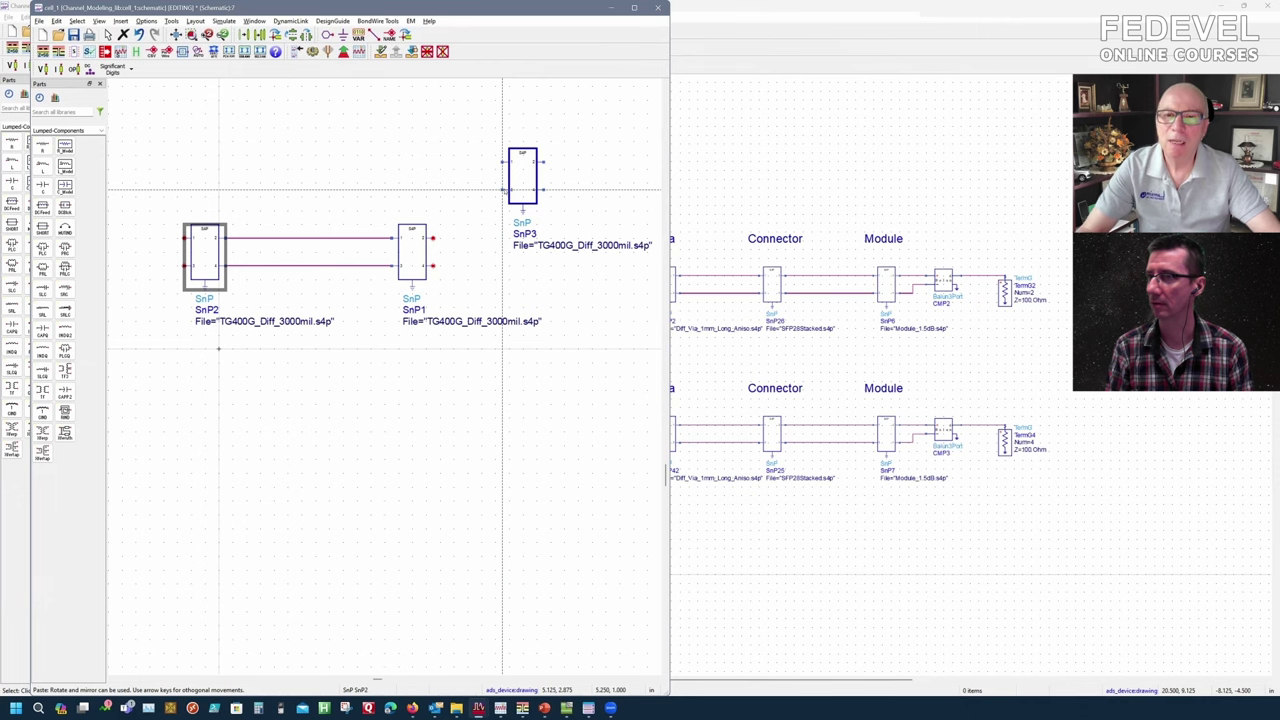
key("Escape")
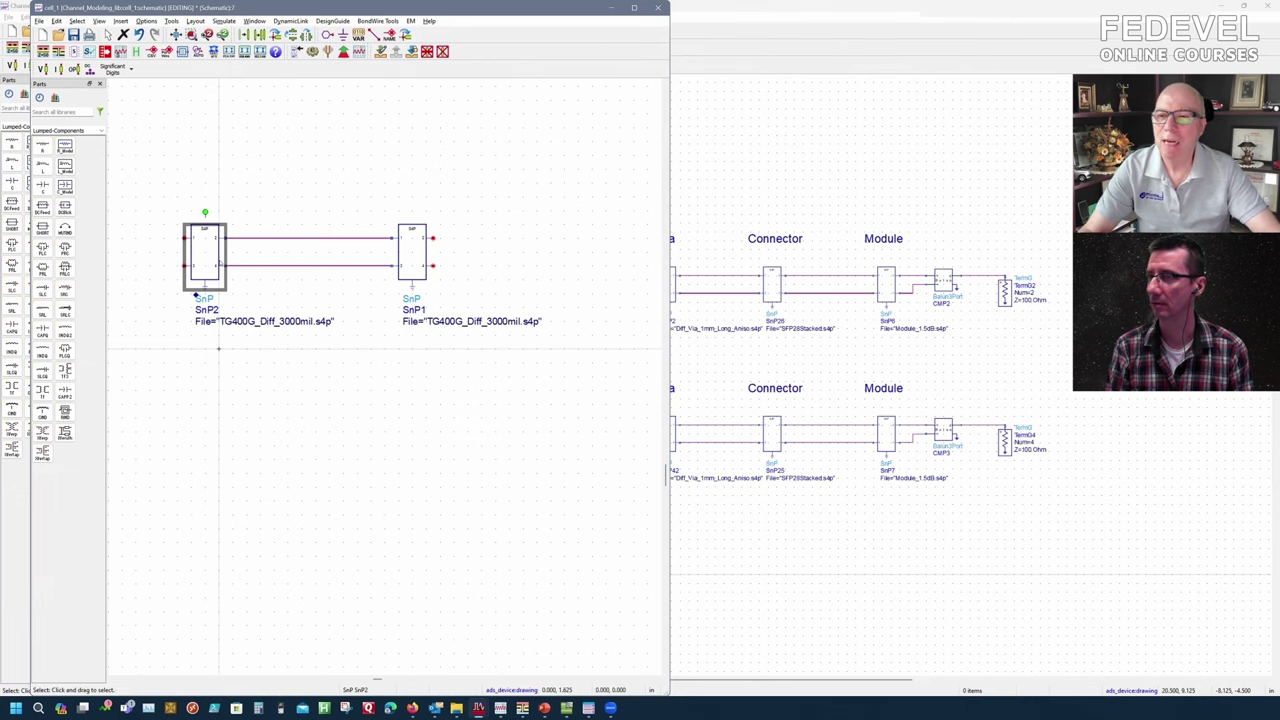
Assign the Touchstone file Diff_Via_1mm_Short2.s4p from the project's data folder to the left SnP block.
double_click(197, 296)
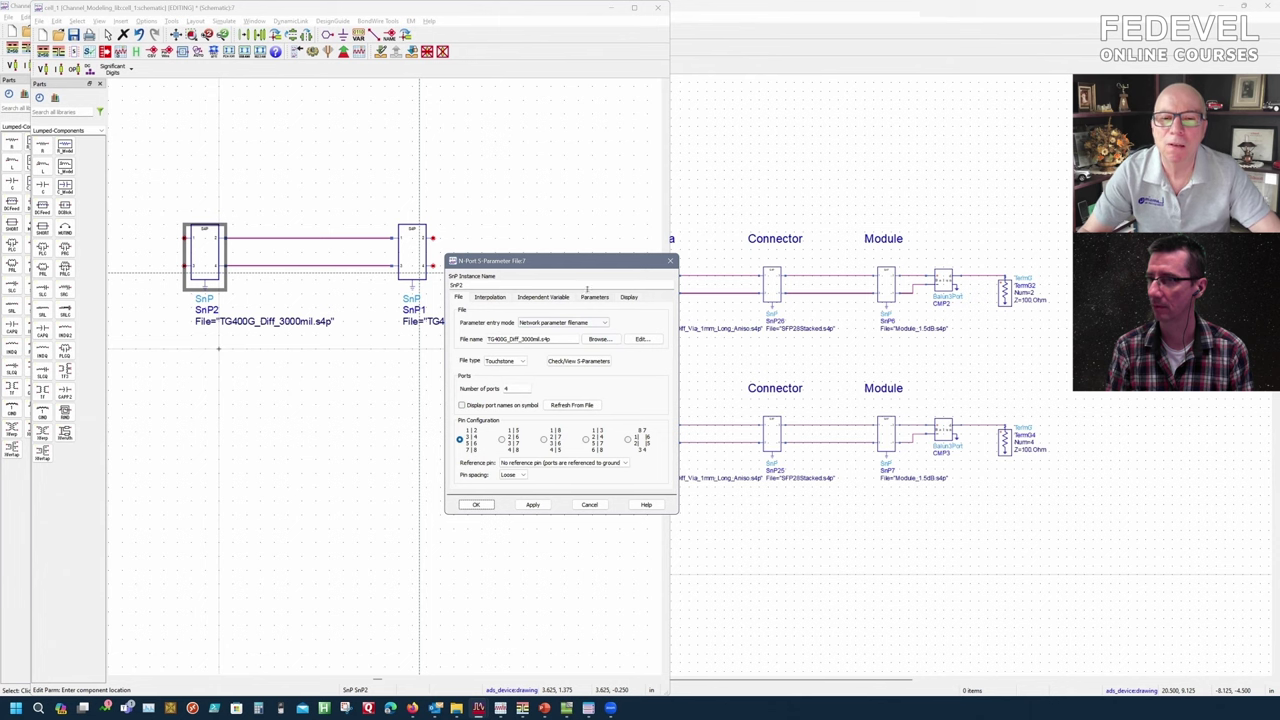
left_click(598, 339)
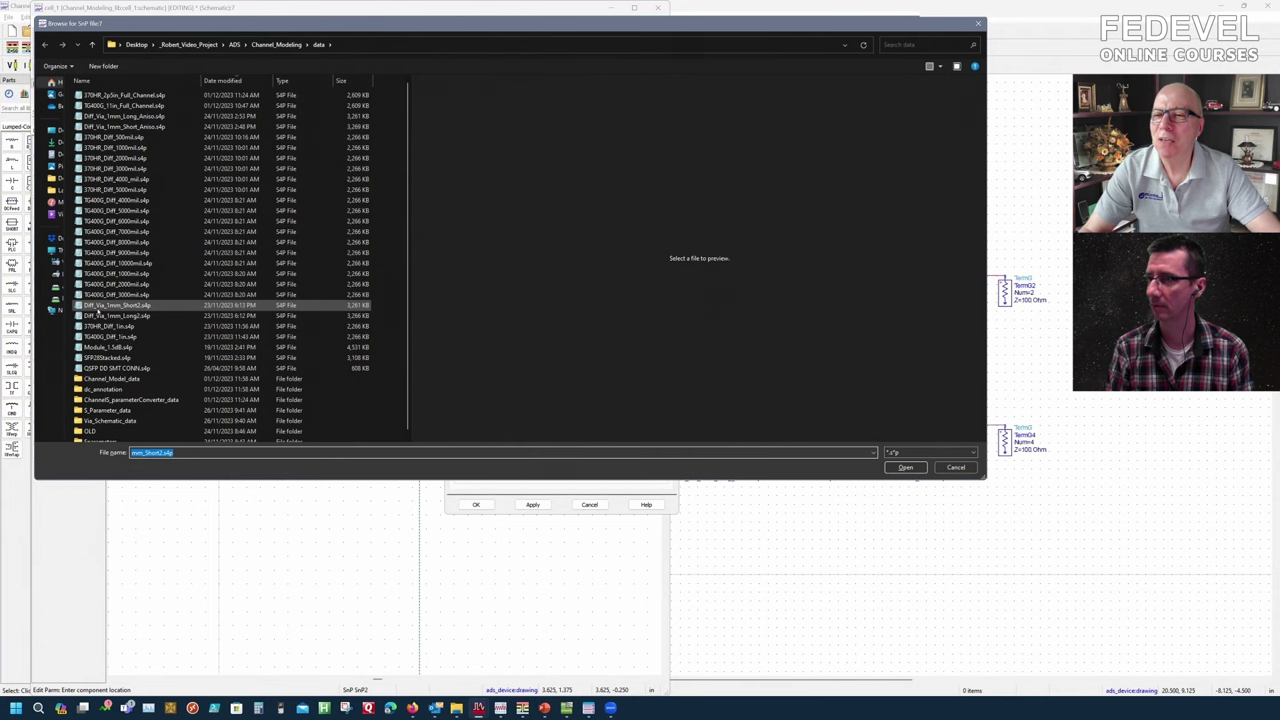
double_click(97, 307)
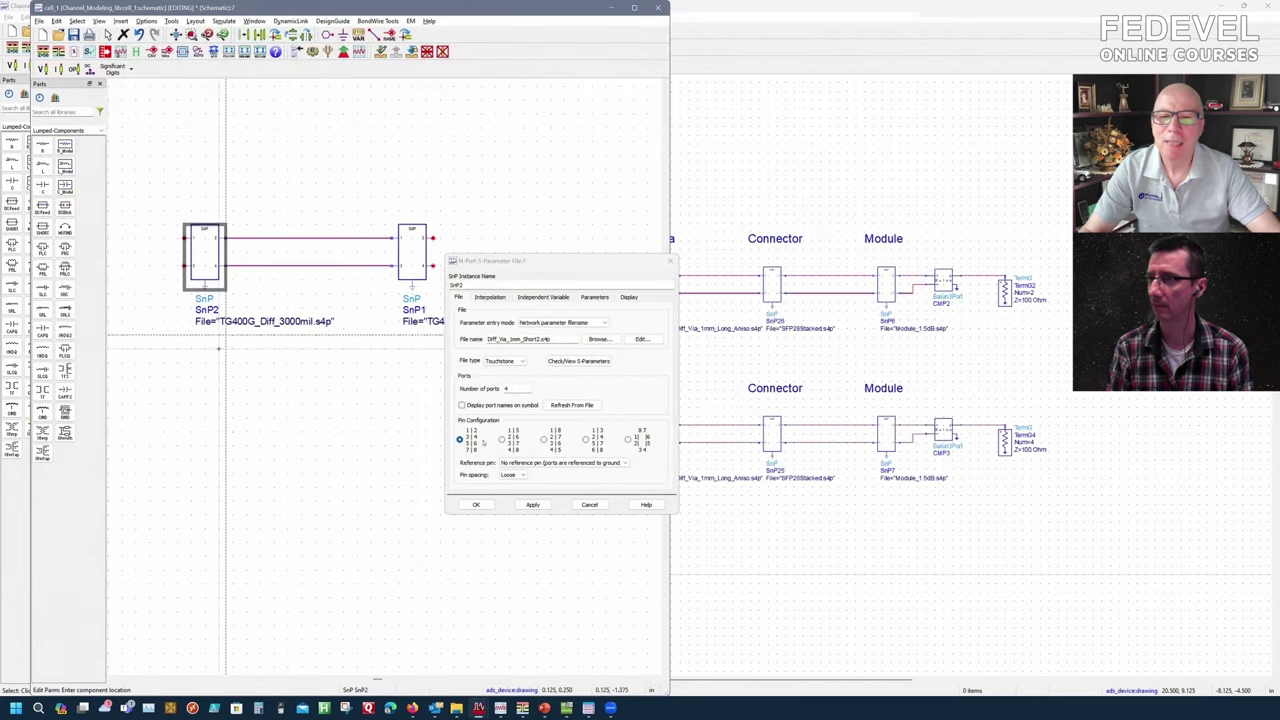
left_click(476, 504)
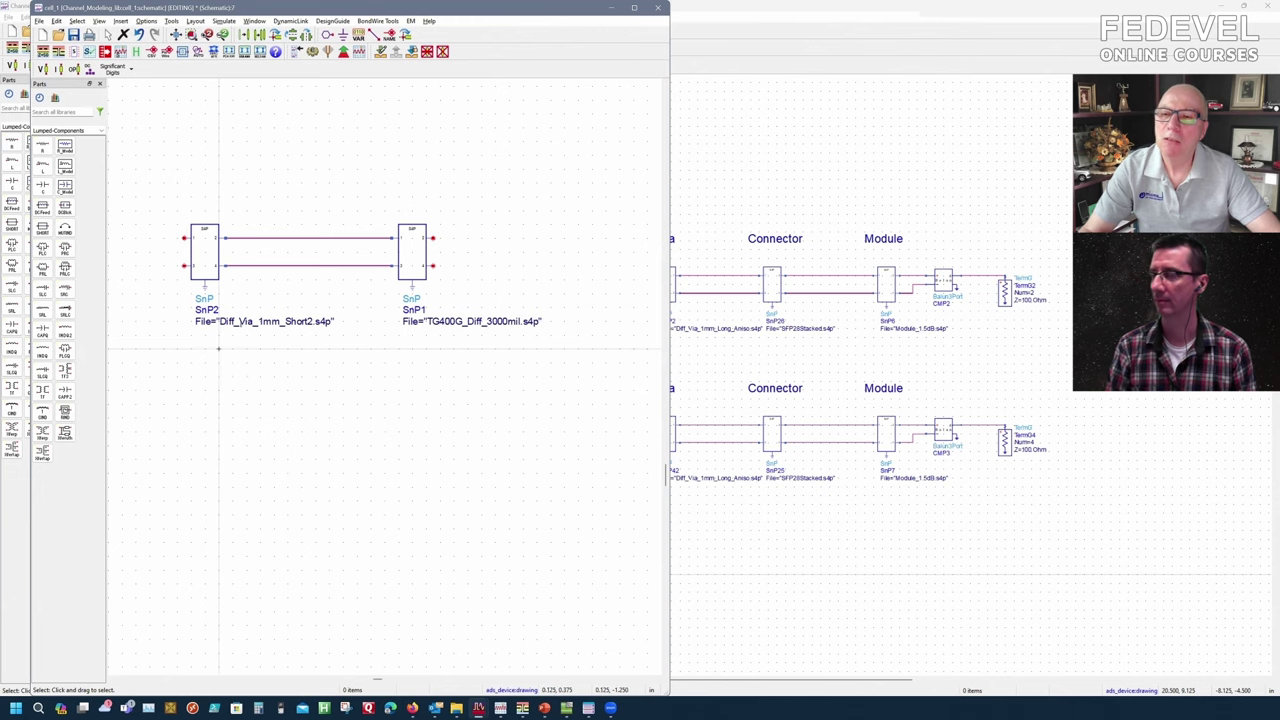
Place a mirrored copy of the Diff_Via_1mm_Short2 block directly against the output pins of the TG400G_Diff_3000mil block.
left_click(208, 261)
left_click(208, 261)
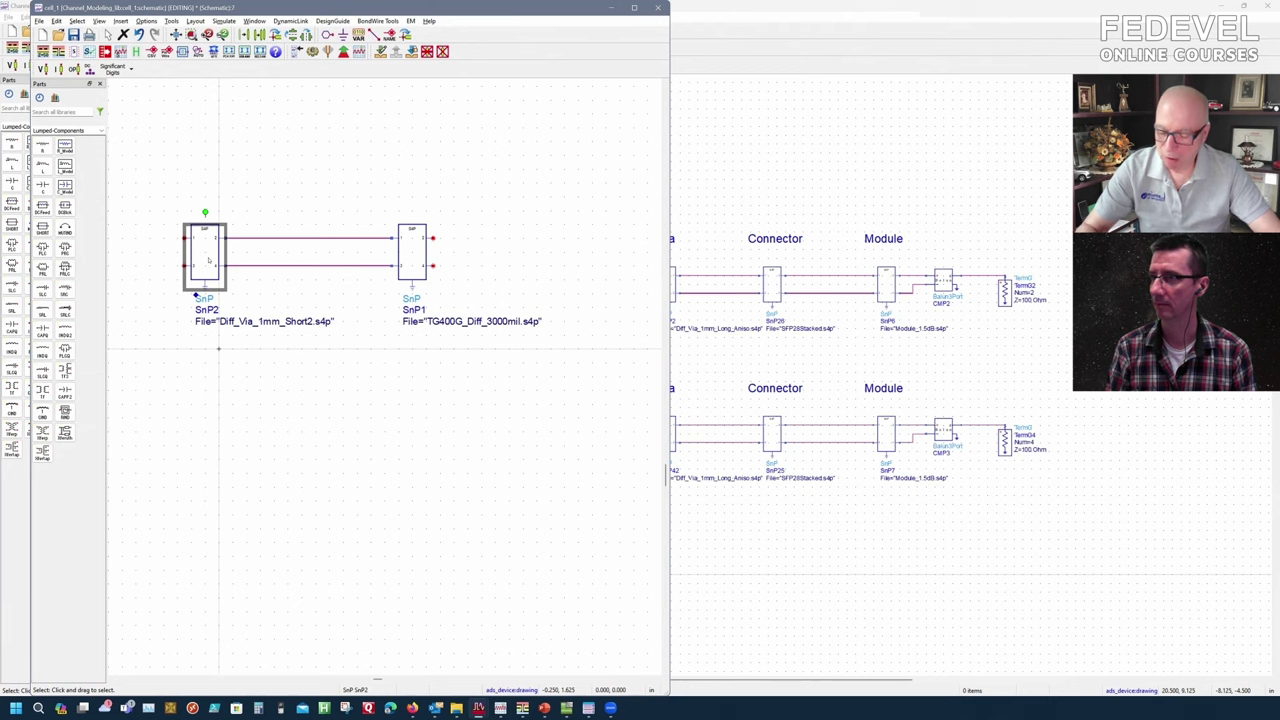
key("ctrl+c")
key("ctrl+v")
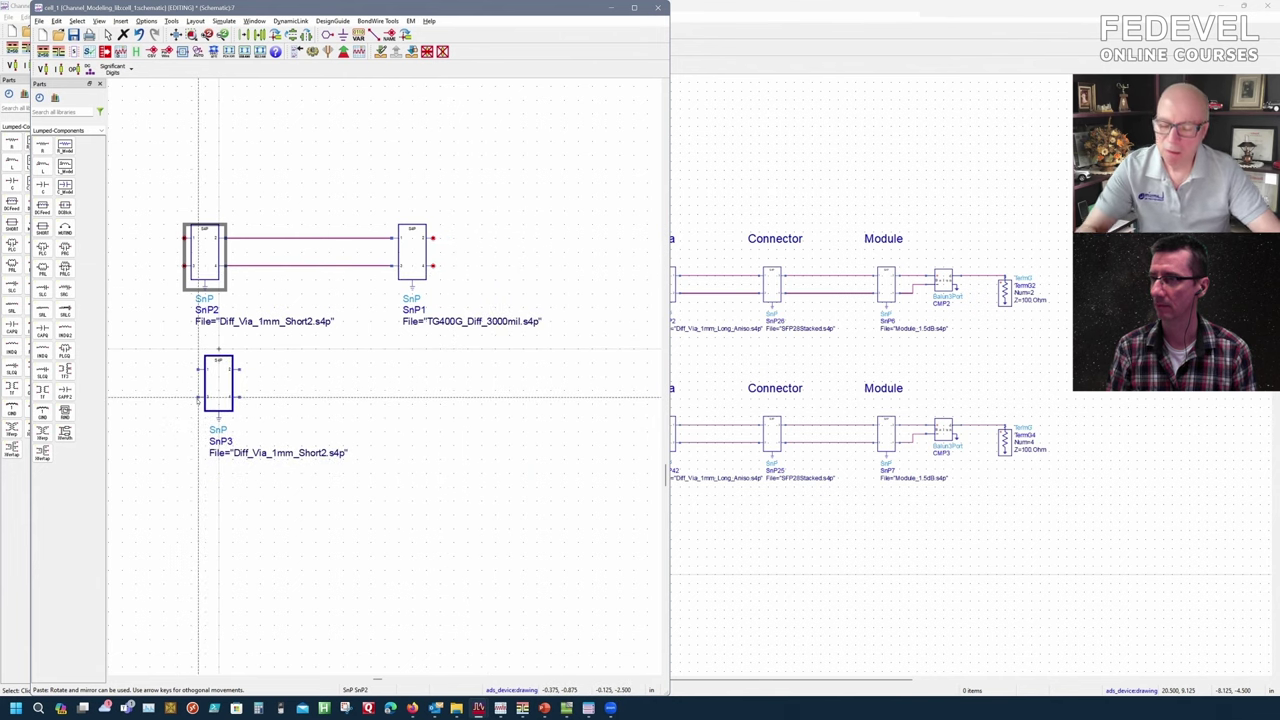
key("Escape")
key("shift+z")
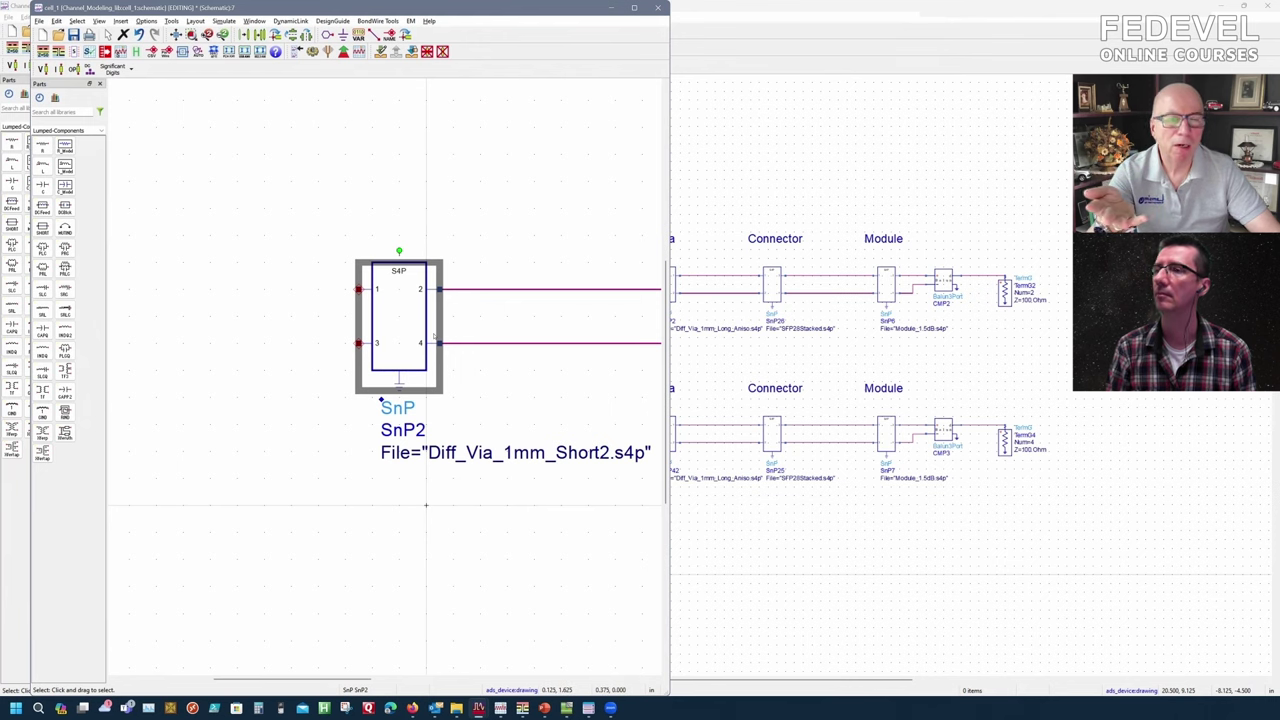
key("ctrl+shift+z")
key("ctrl+shift+z")
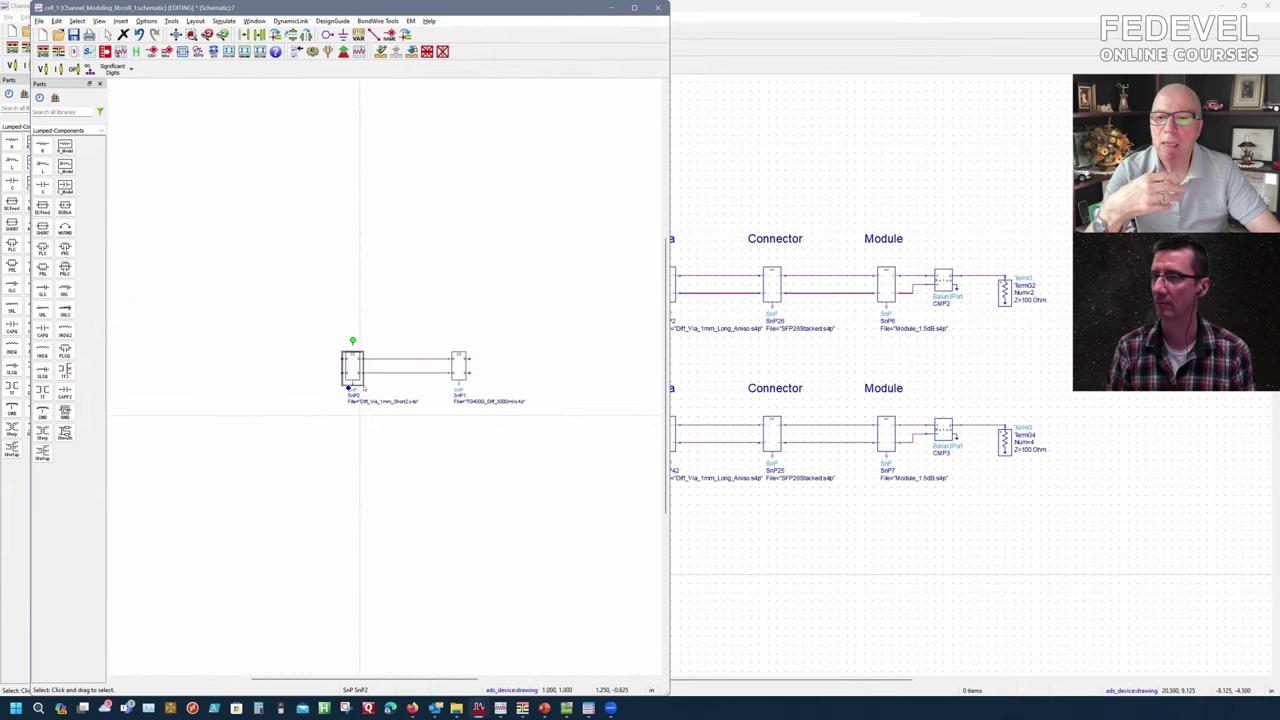
key("ctrl+v")
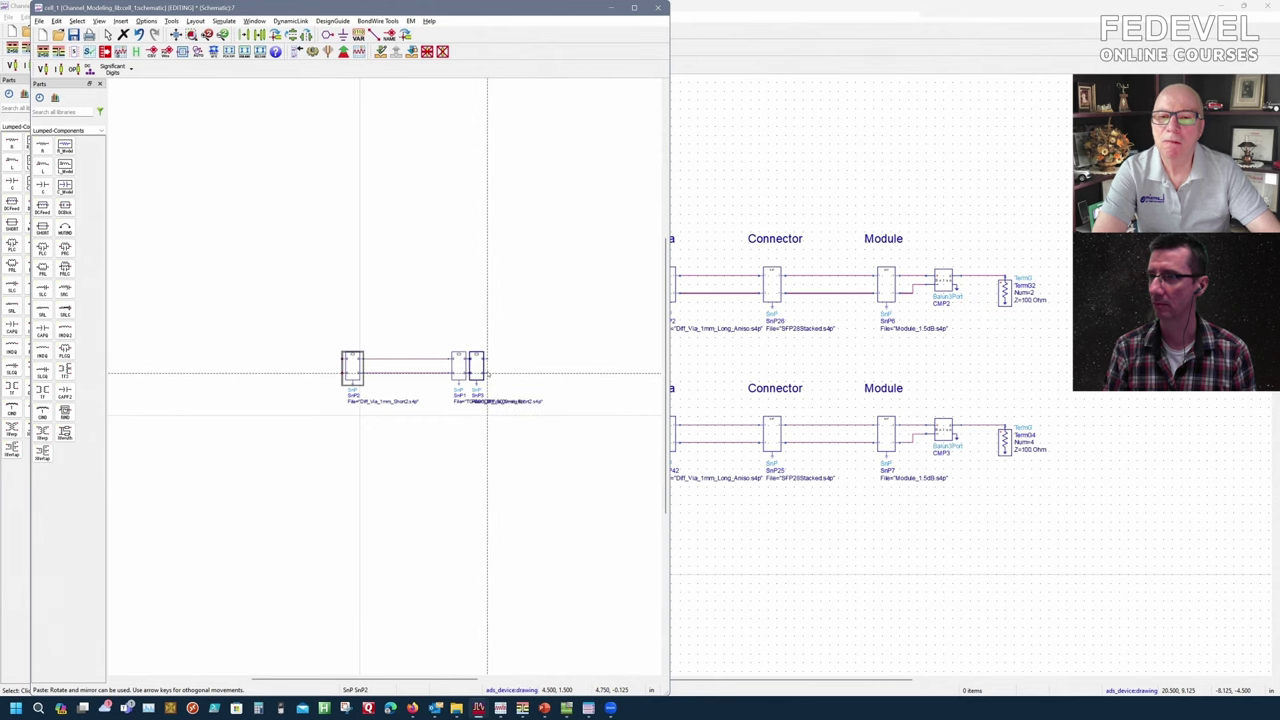
scroll(491, 377, "up", 5)
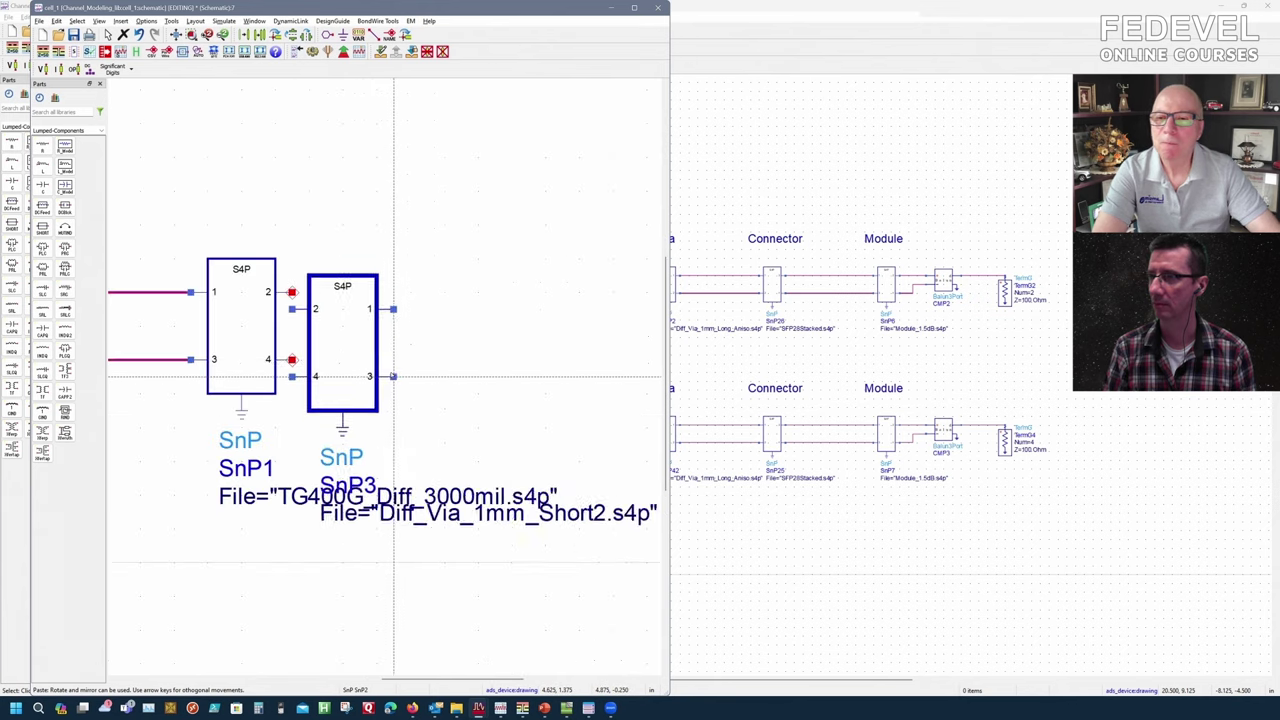
left_click(393, 358)
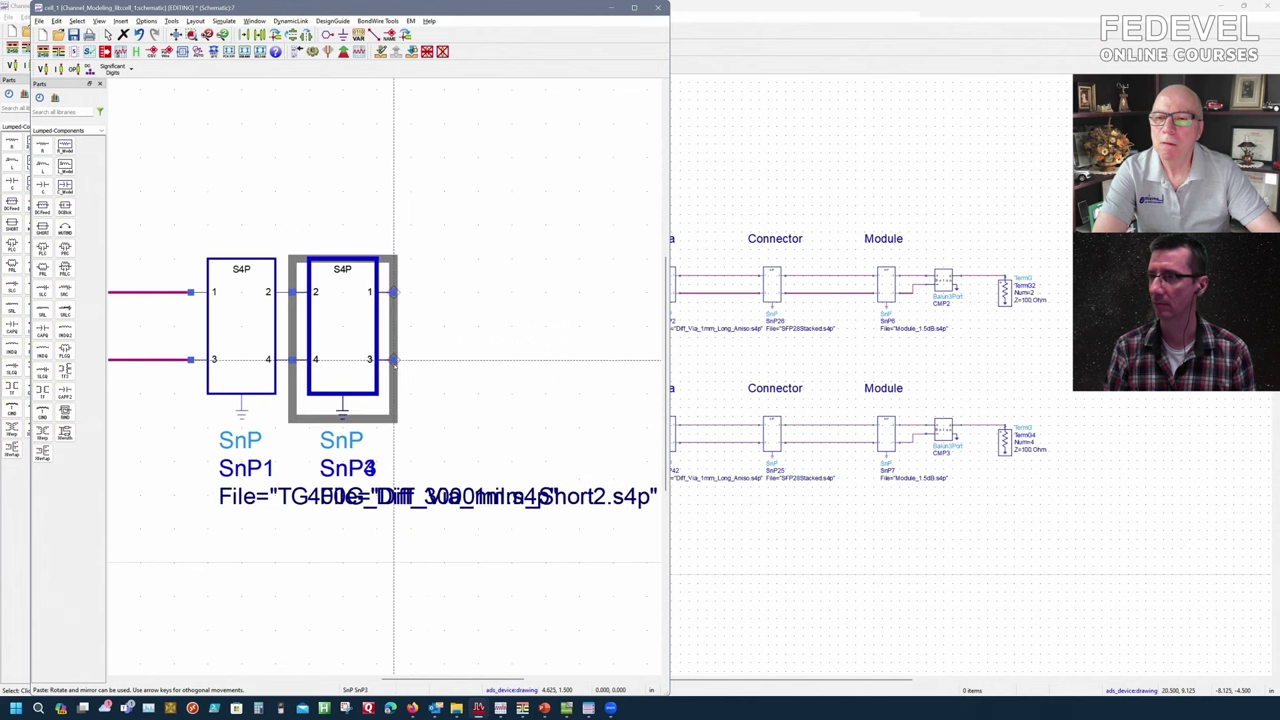
key("Escape")
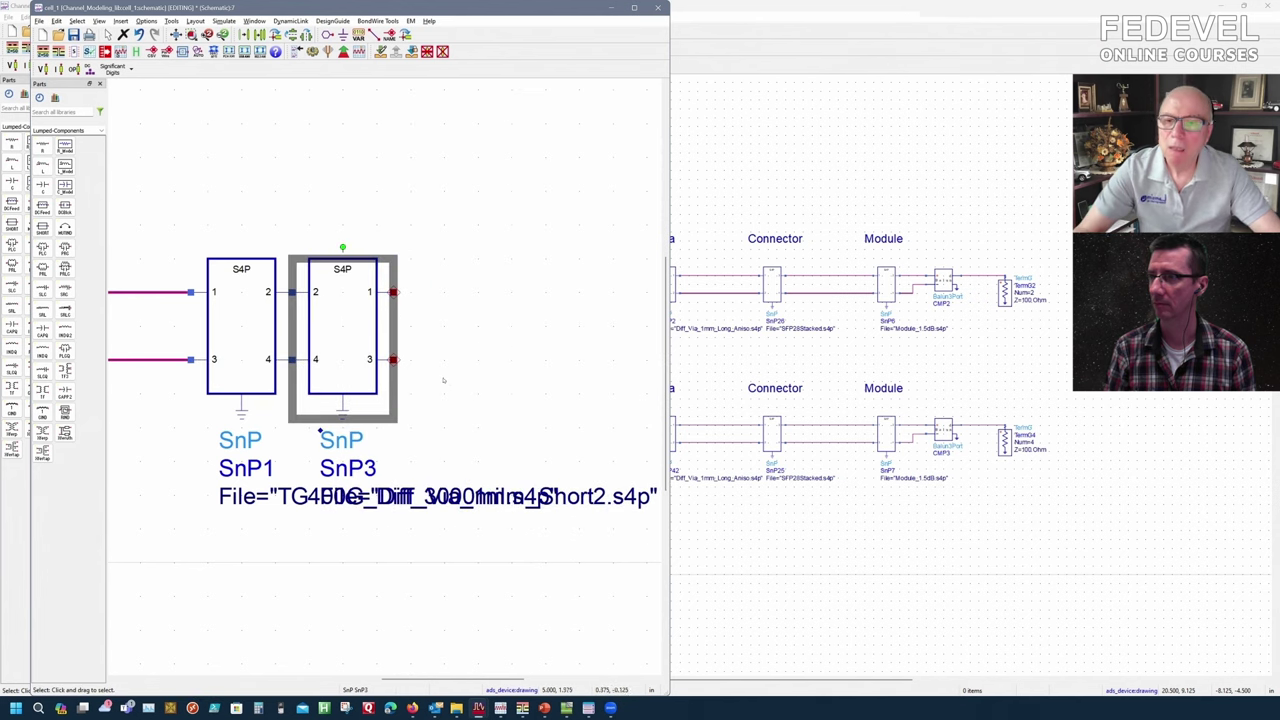
Pull the mirrored via block away to stretch two connecting wires, and space the three SnP blocks roughly evenly.
left_click_drag(349, 324, 602, 324)
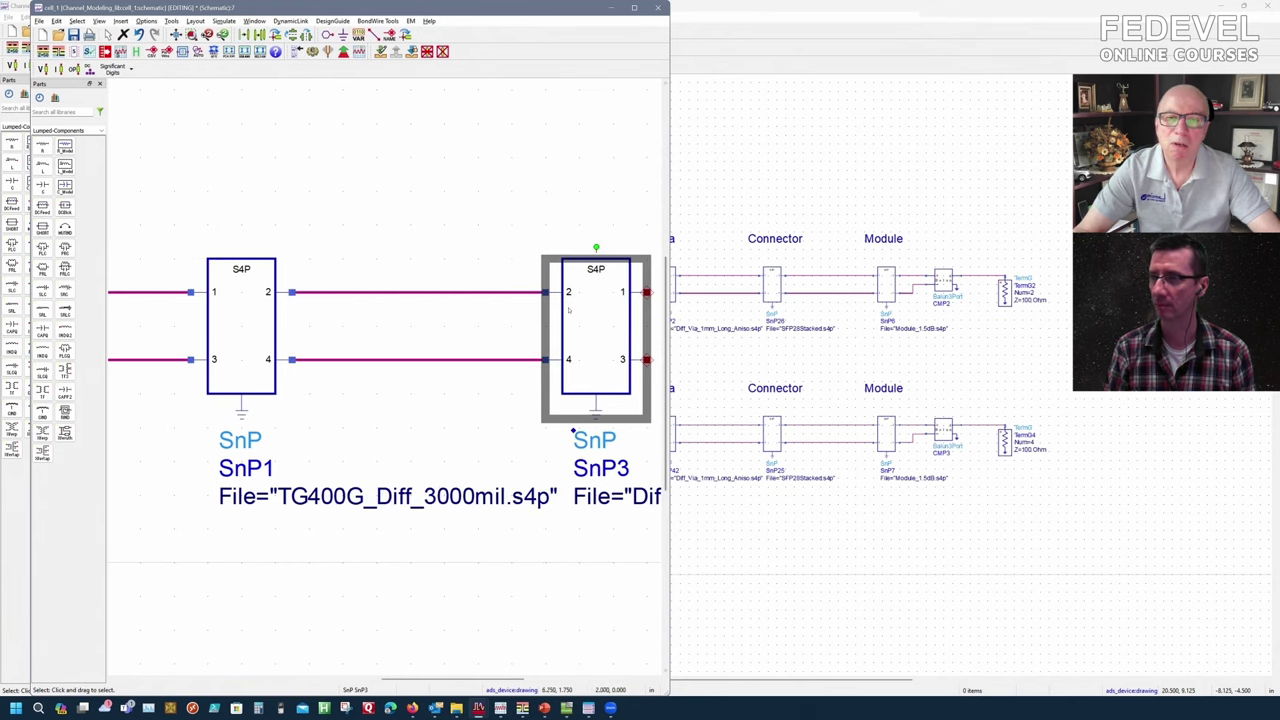
scroll(316, 373, "down", 2)
scroll(316, 373, "down", 1)
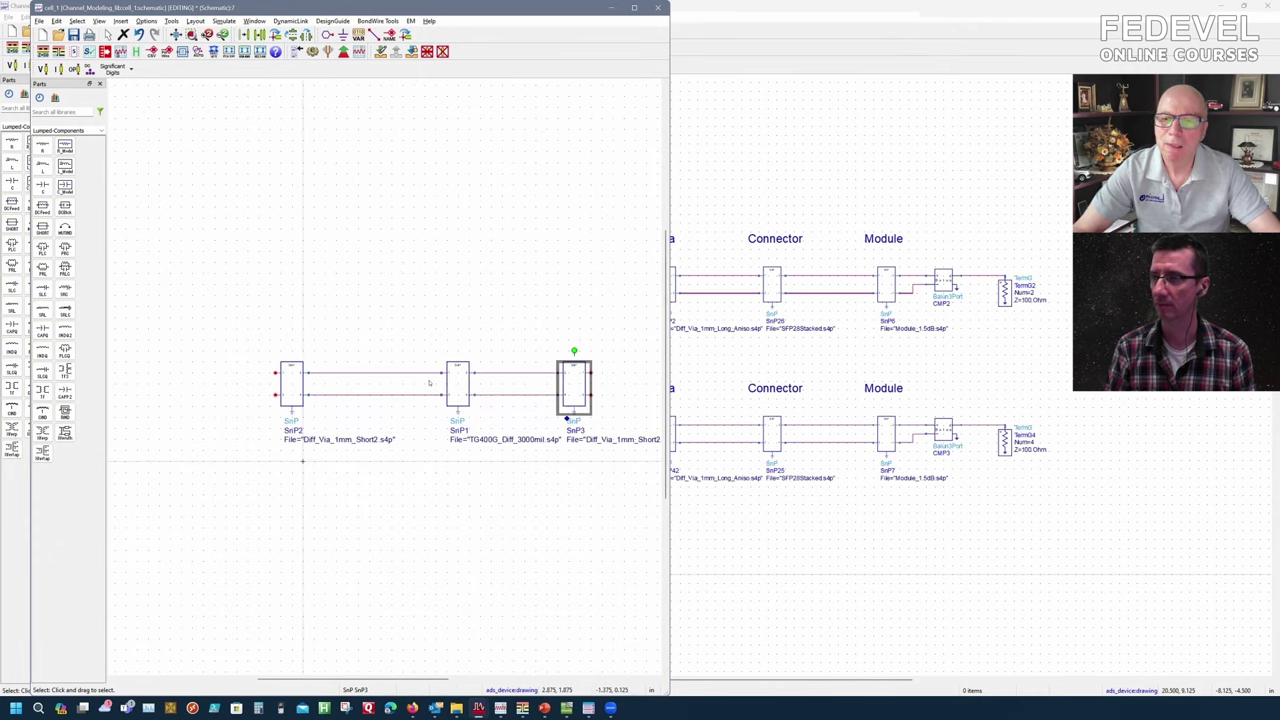
scroll(429, 383, "down", 1)
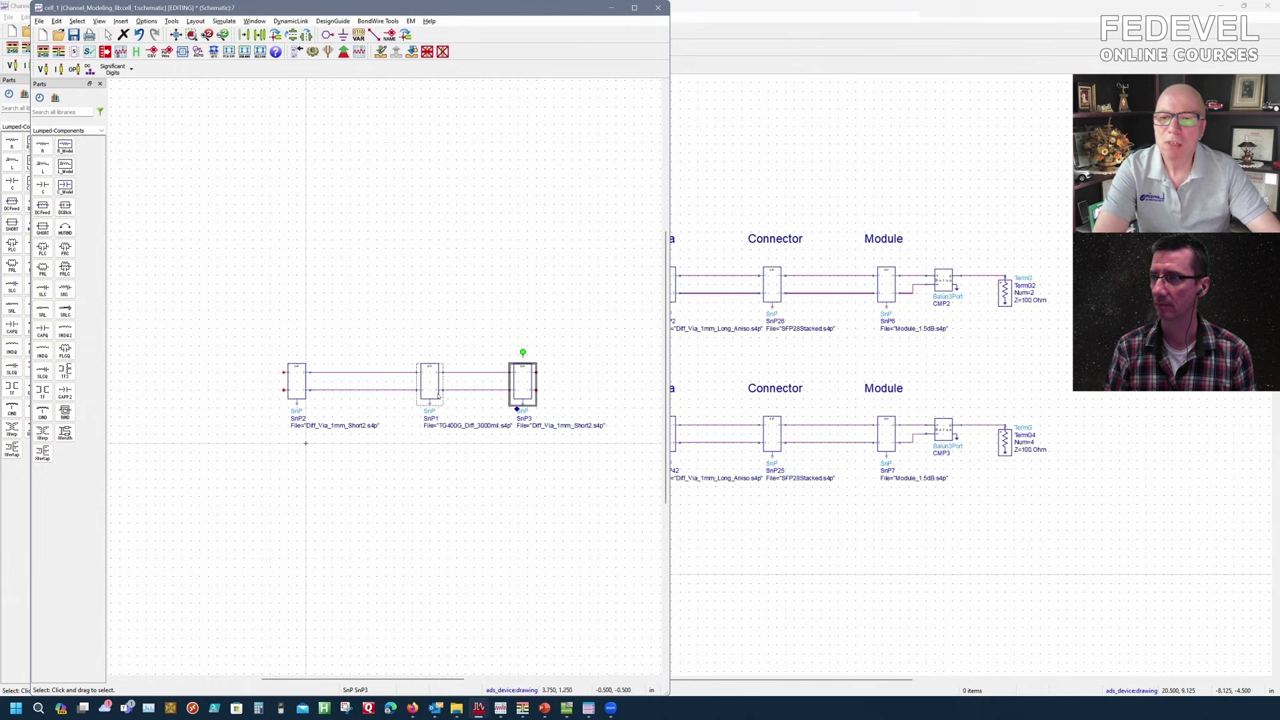
left_click_drag(434, 388, 403, 388)
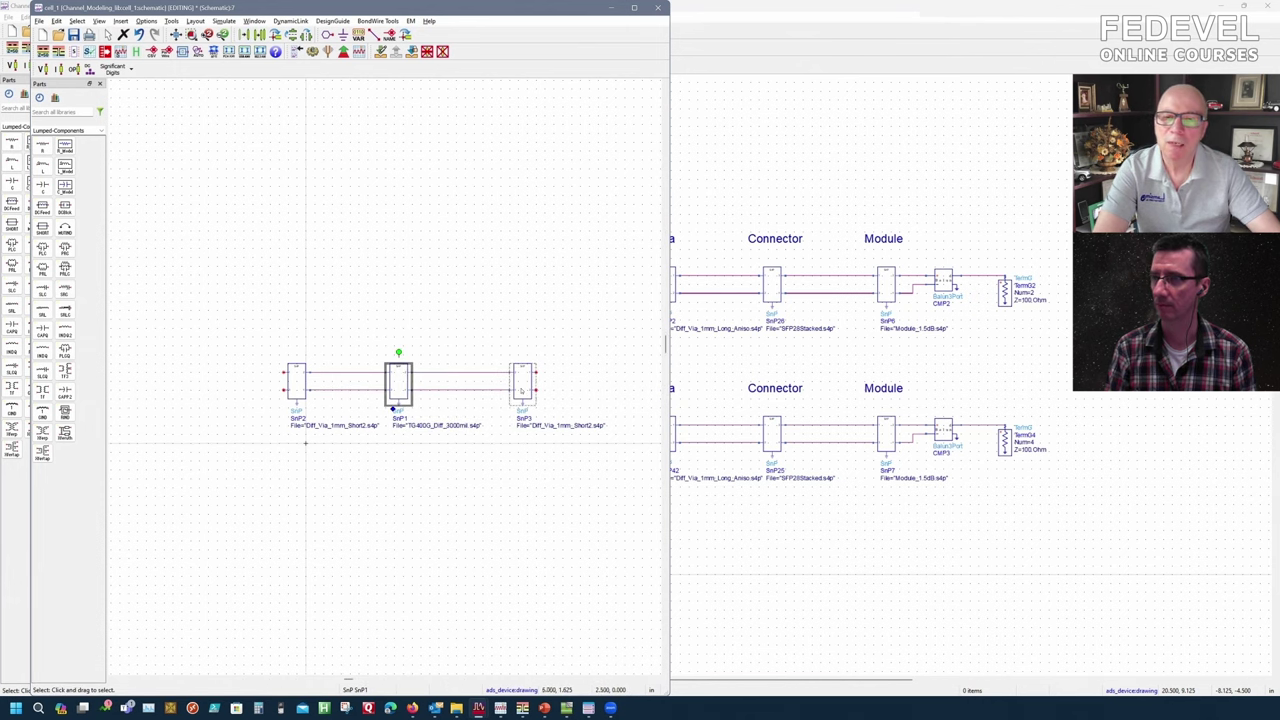
left_click_drag(521, 390, 484, 388)
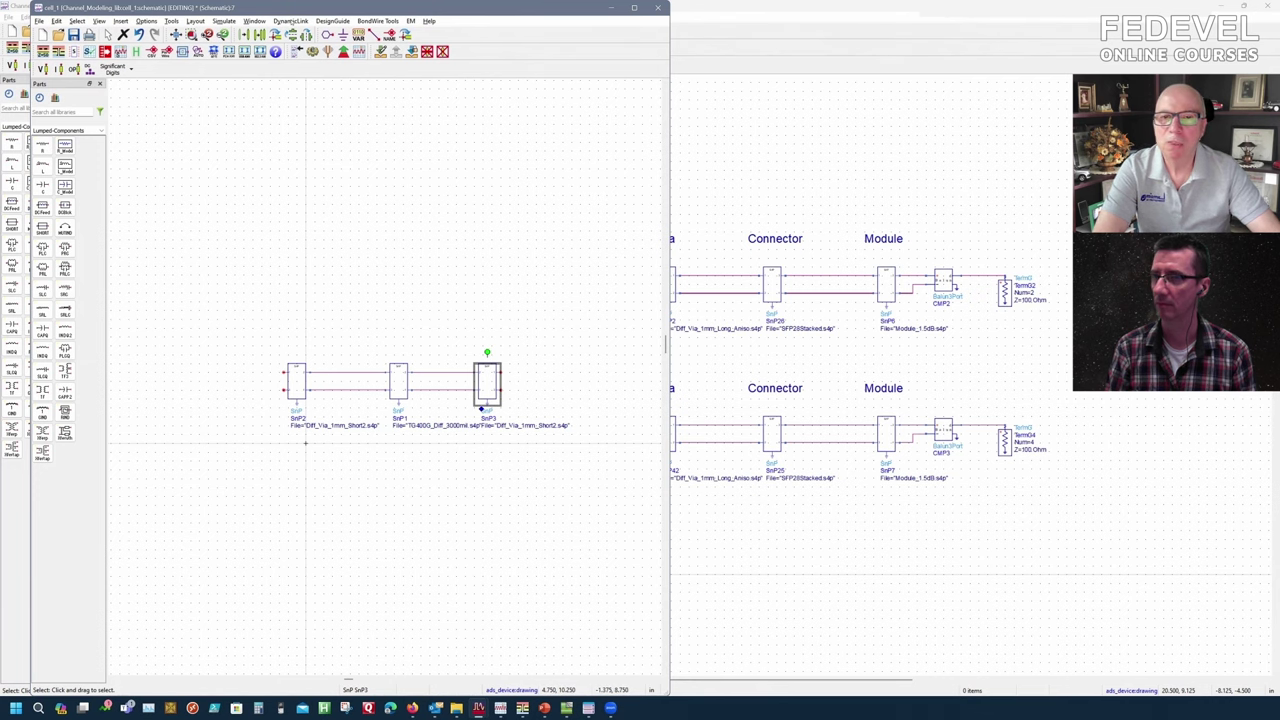
Minimize the cell_1 schematic and examine the TG400G chain's via, transmission line, connector and module blocks in Channel_Model.
left_click_drag(609, 9, 597, 130)
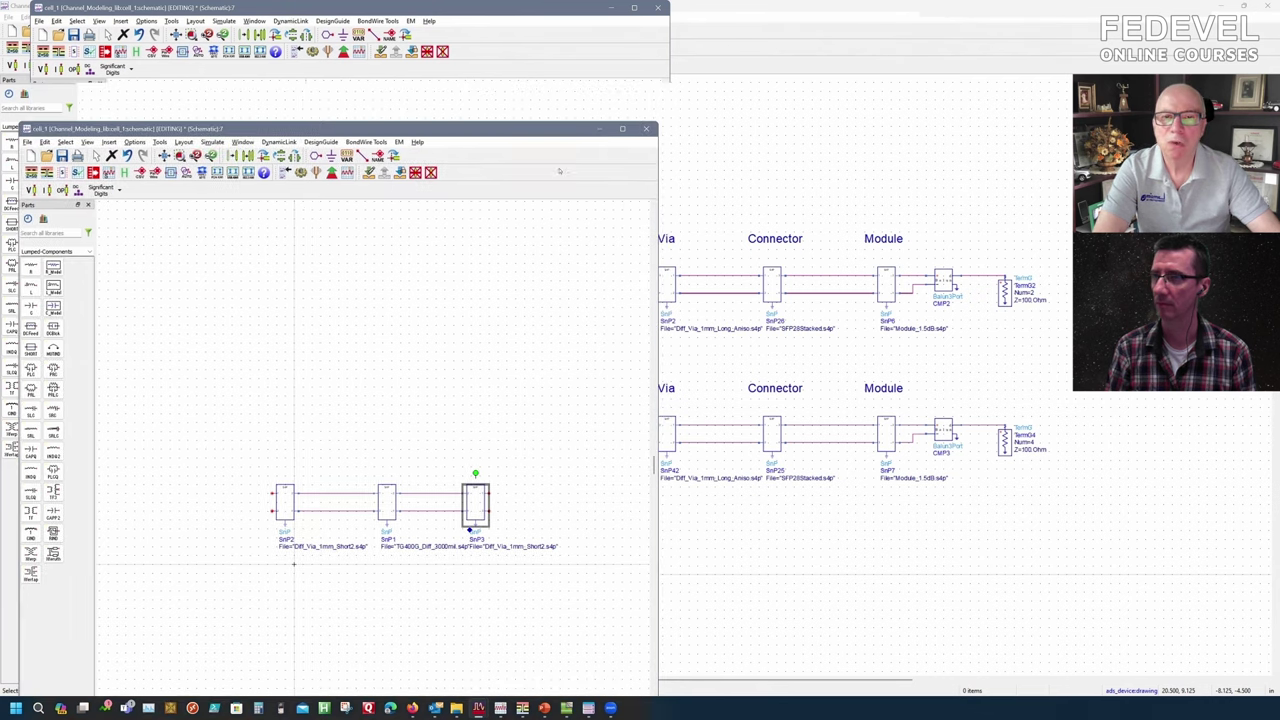
left_click(597, 129)
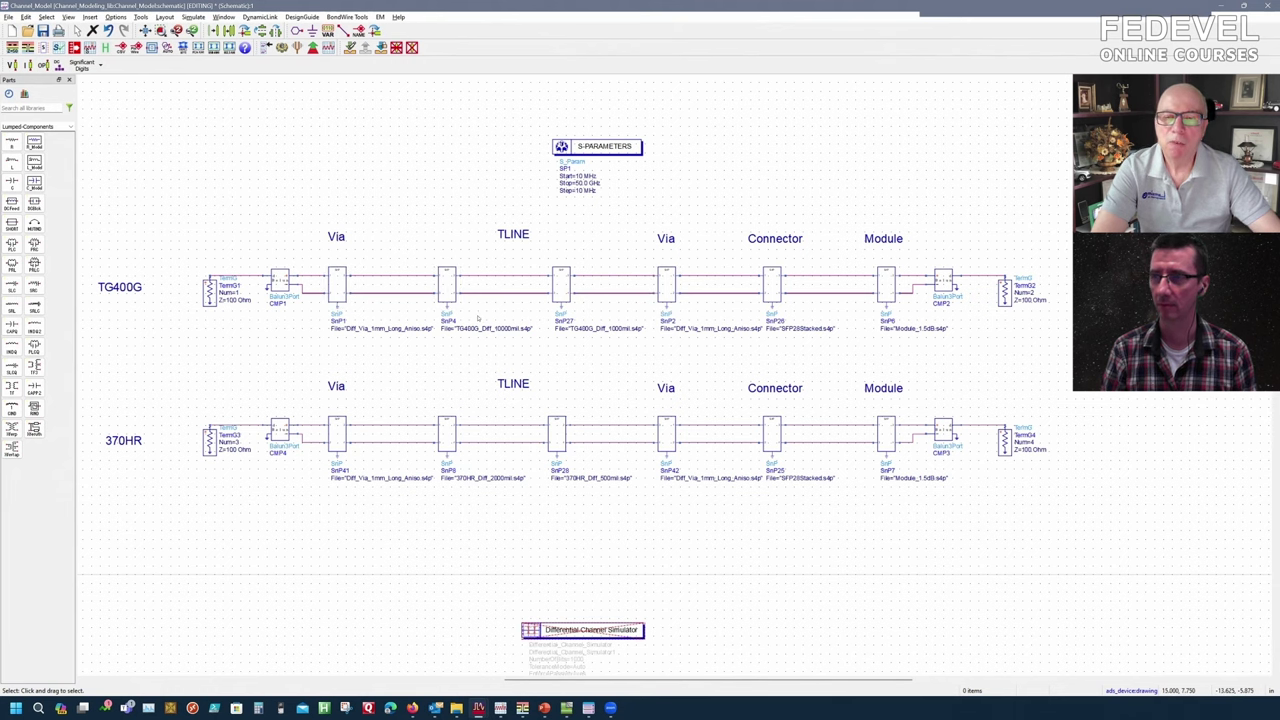
scroll(596, 355, "up", 2)
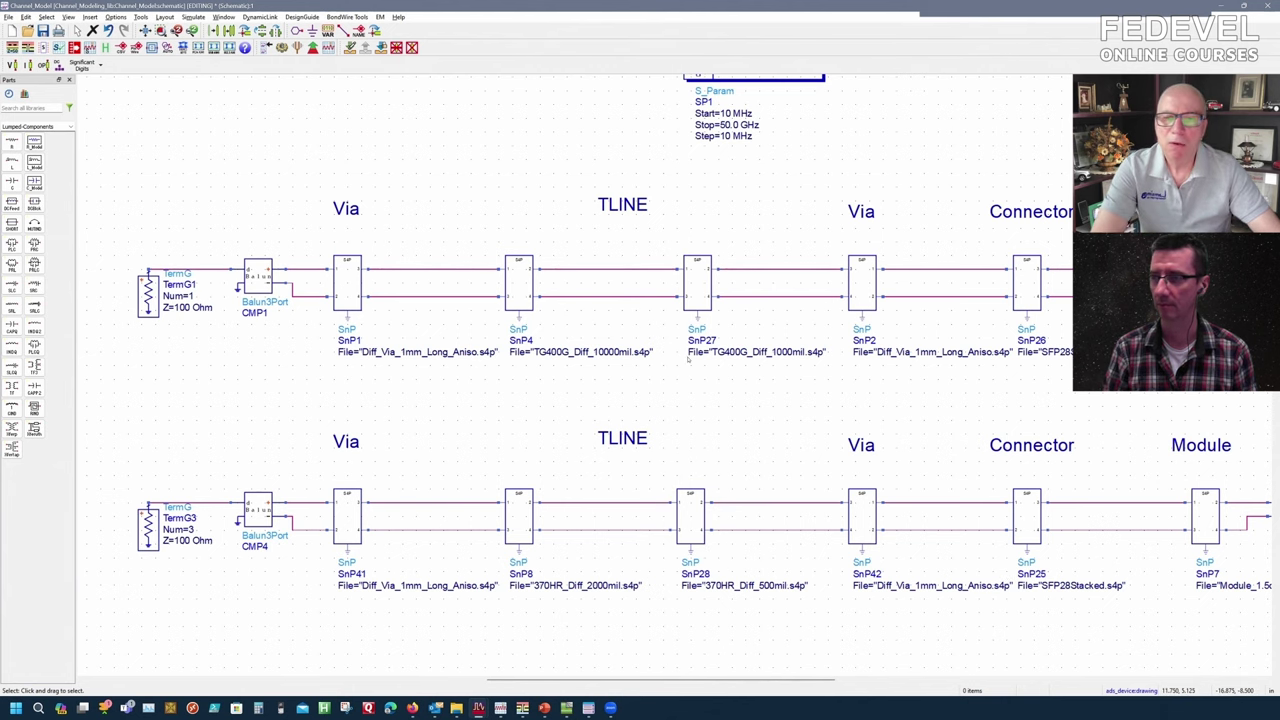
scroll(955, 311, "down", 1)
scroll(870, 311, "down", 1)
scroll(990, 320, "right", 5)
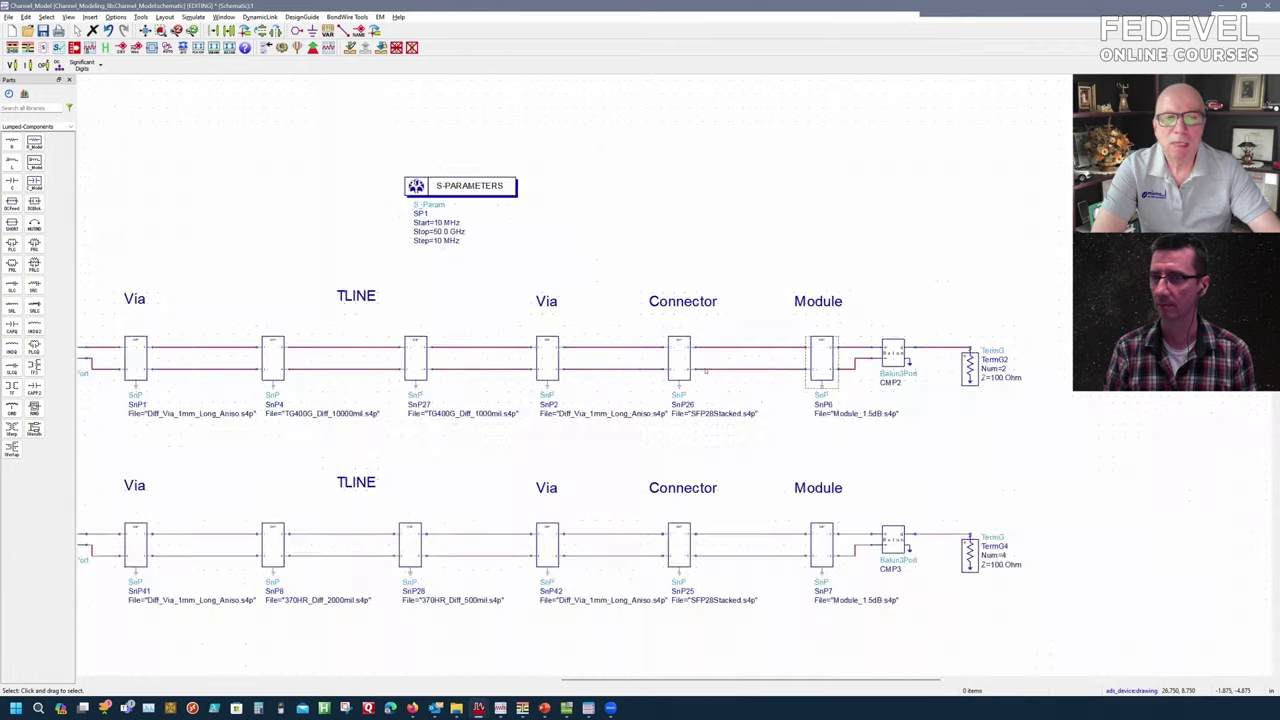
scroll(640, 365, "up", 1)
left_click(573, 383)
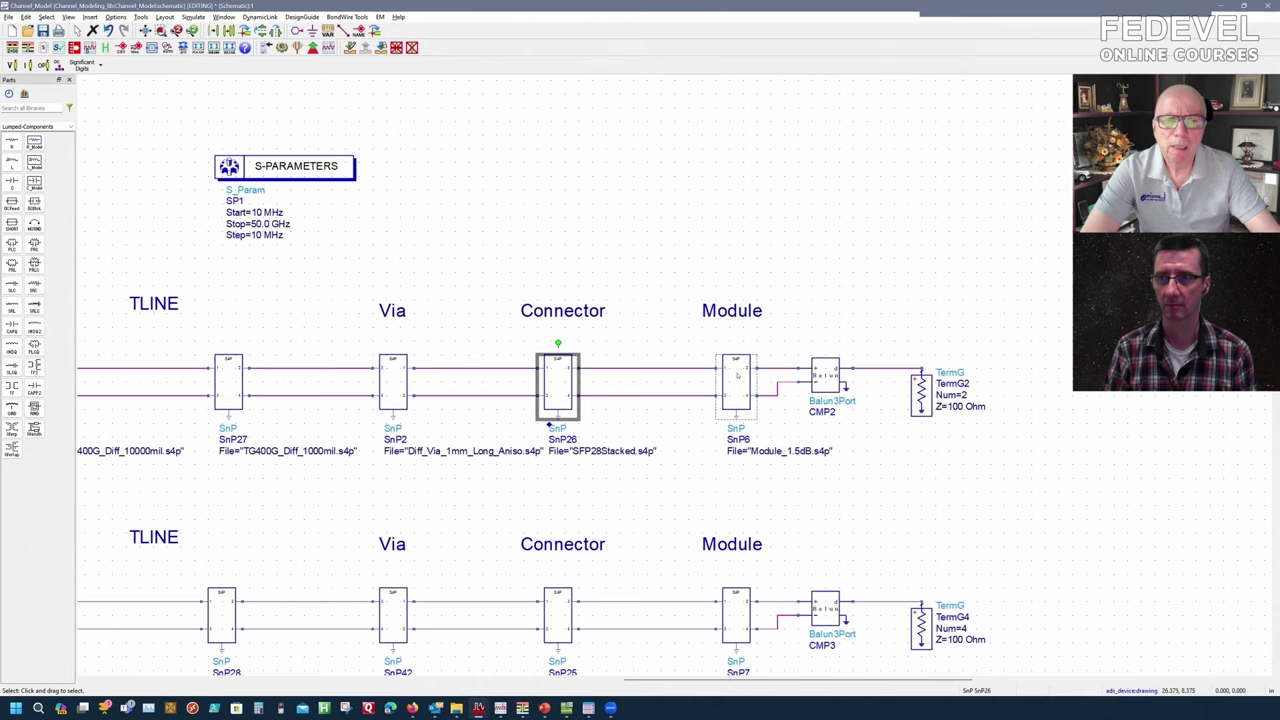
left_click(737, 375)
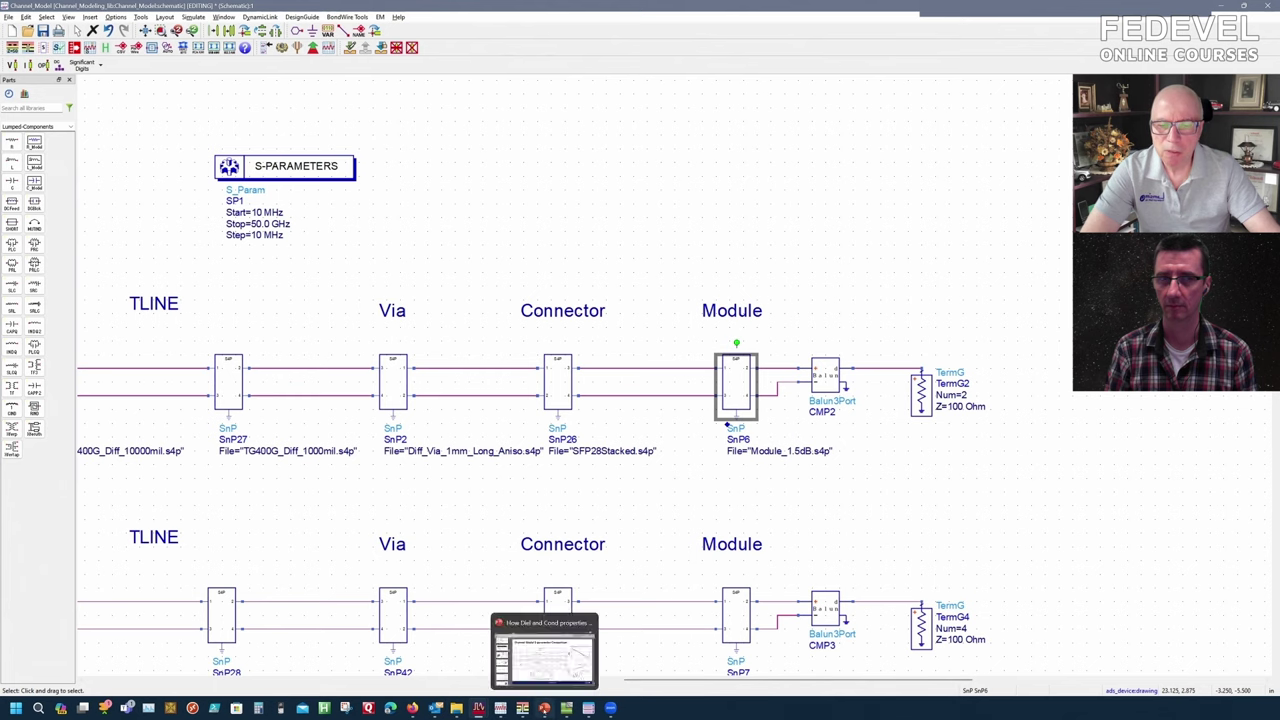
Switch to the PowerPoint presentation and show slide 5, "Why is Loss Important?", to review the chip-to-module insertion loss budget.
left_click(544, 708)
scroll(95, 330, "up", 10)
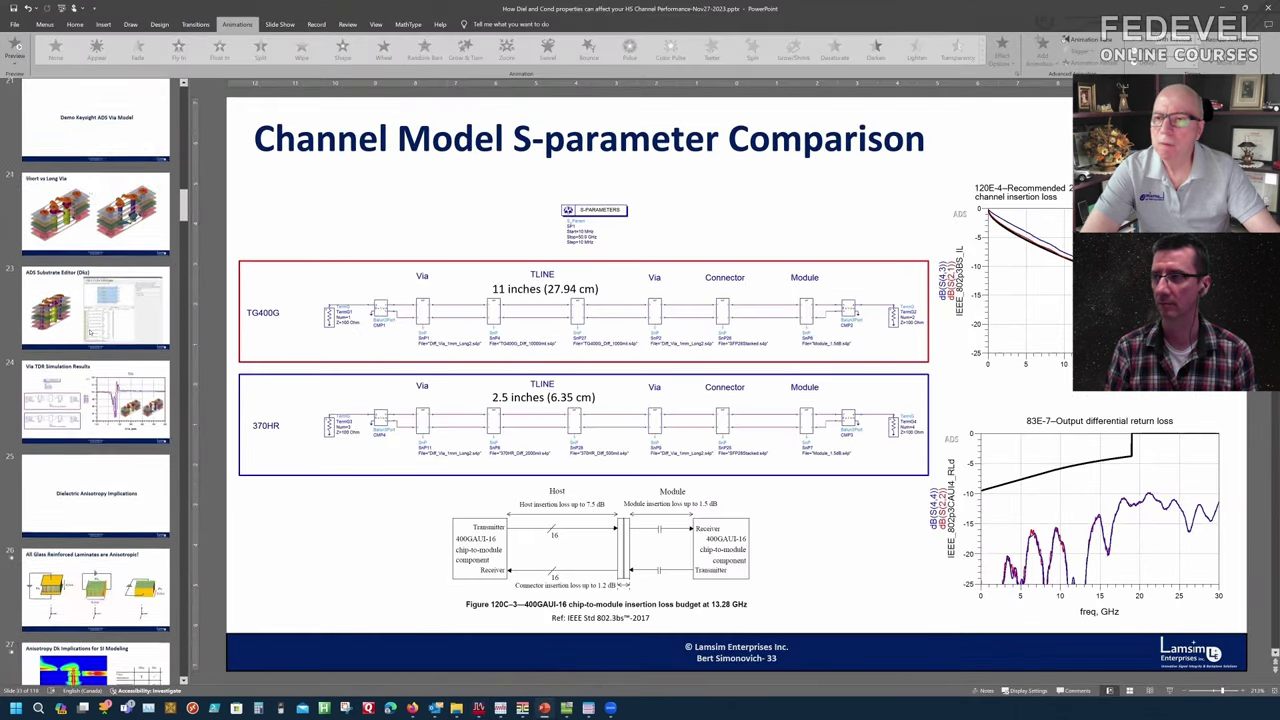
scroll(90, 333, "up", 6)
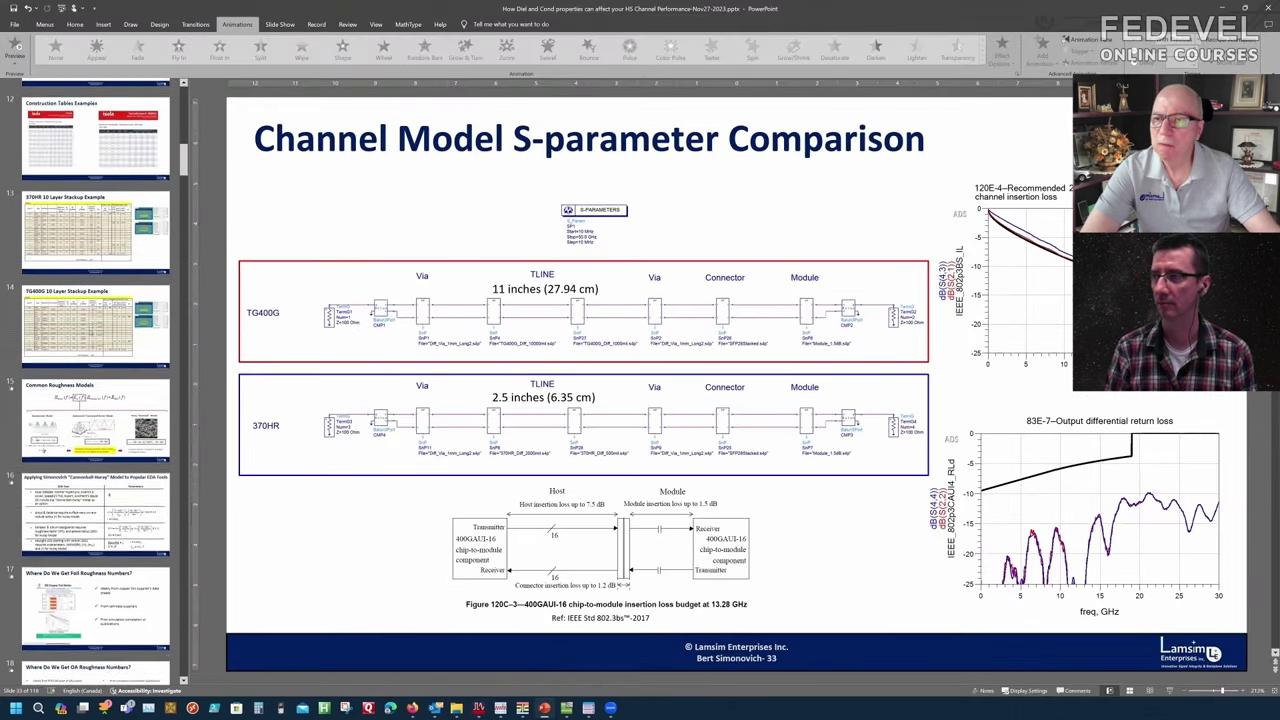
scroll(90, 333, "up", 2)
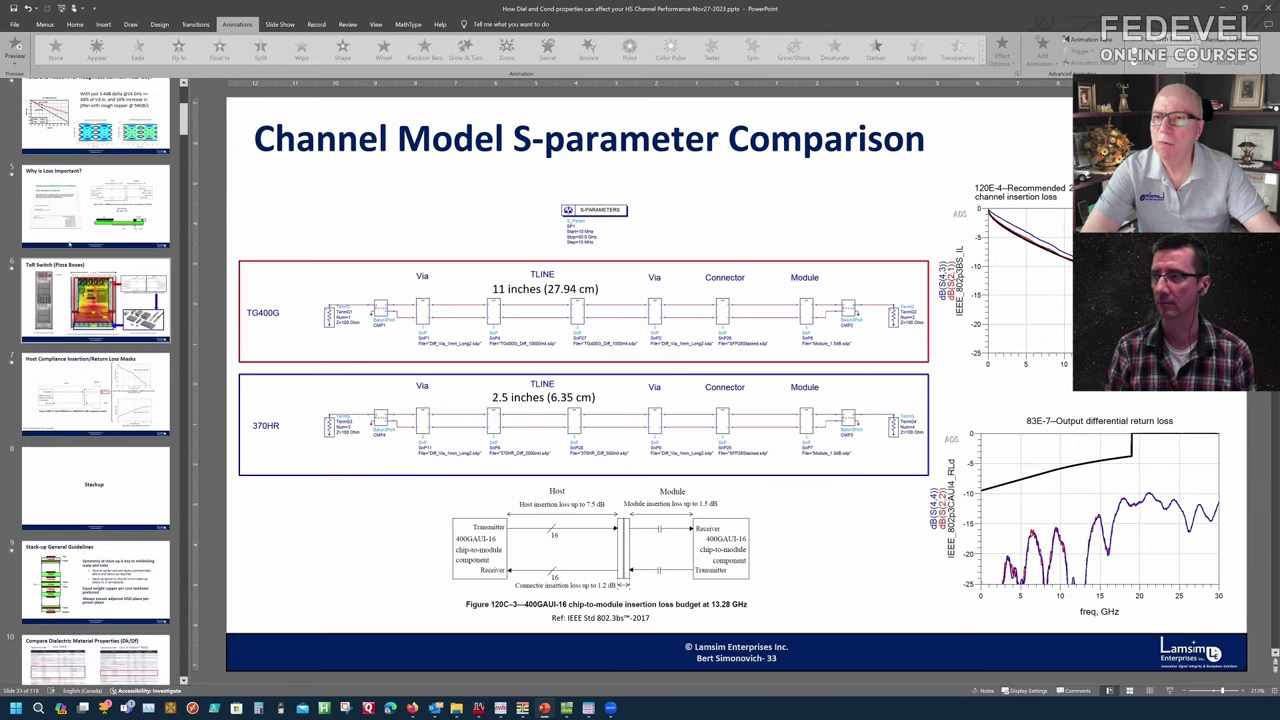
scroll(70, 243, "up", 2)
left_click(90, 300)
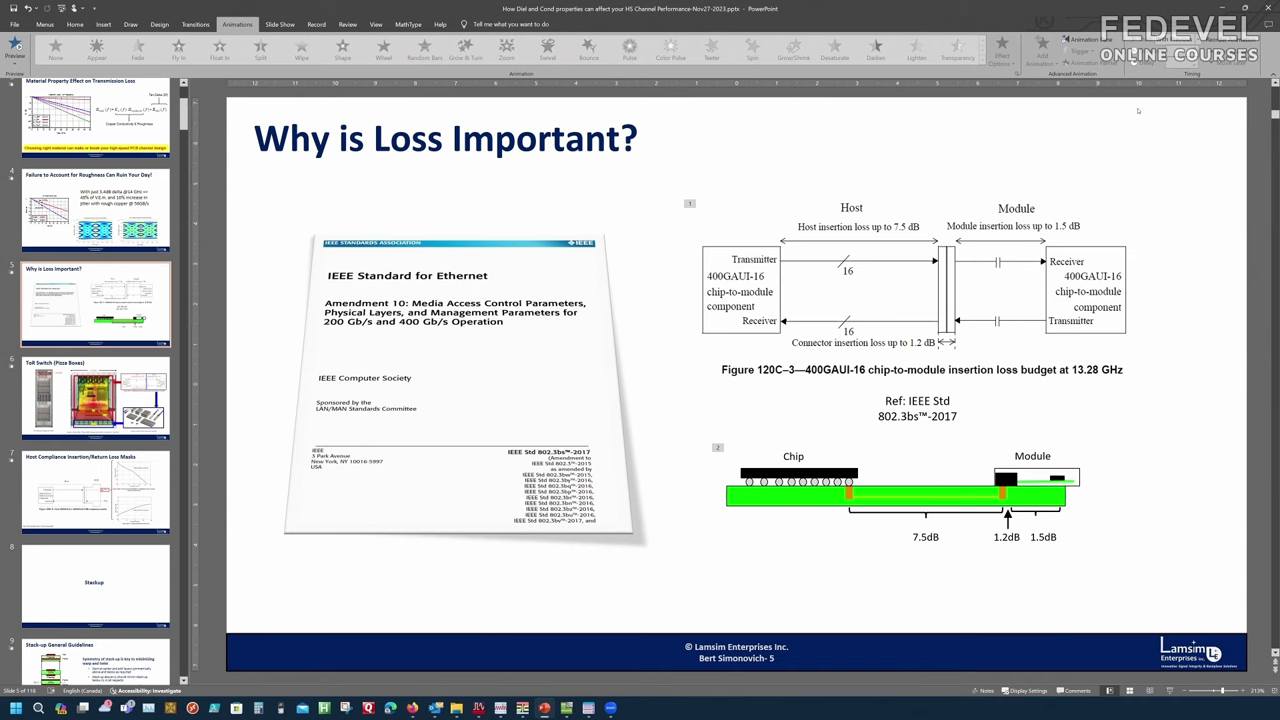
Return to the ADS Channel_Model schematic and examine the baluns and 100 Ohm terminations at both ends of the TG400G channel.
left_click(1222, 8)
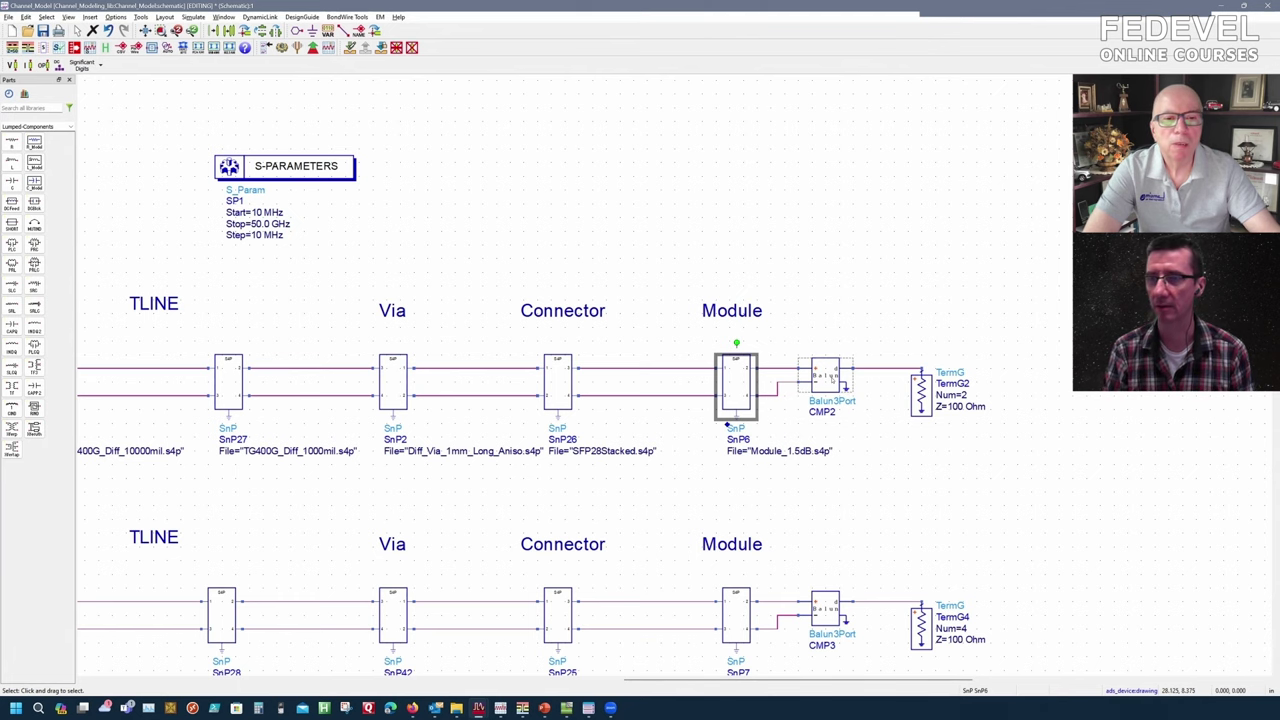
left_click(831, 380)
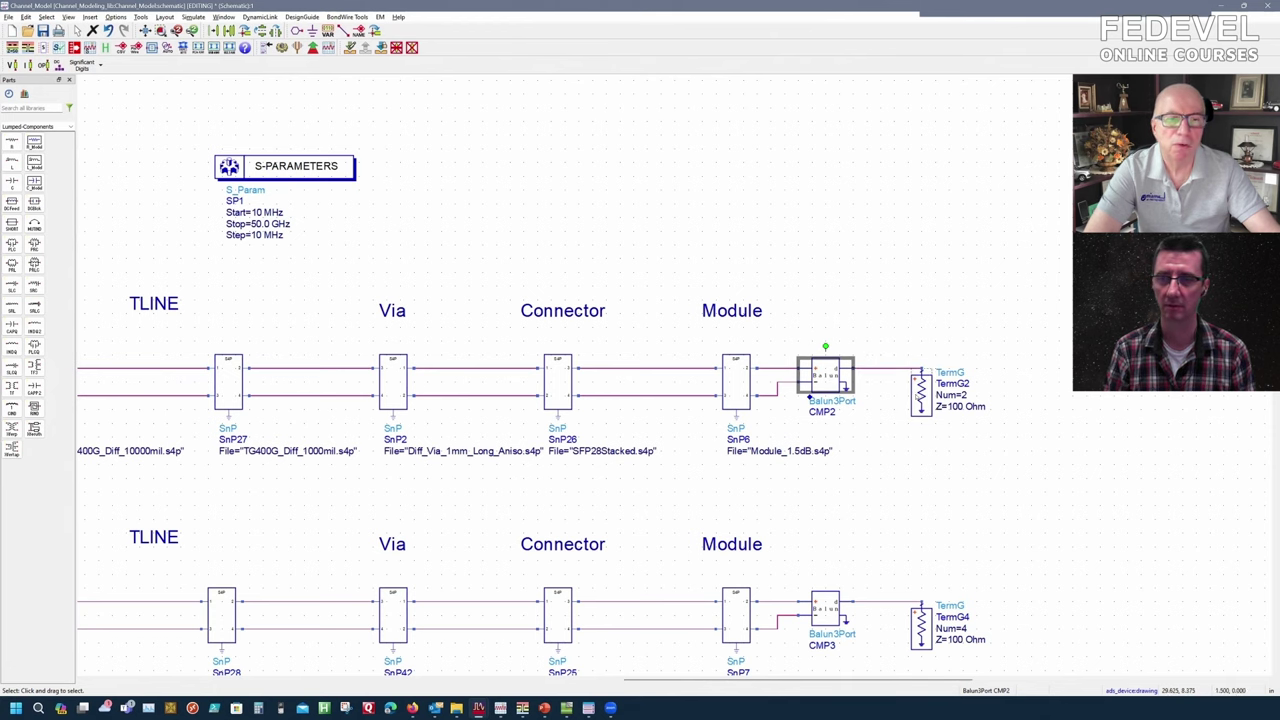
scroll(805, 390, "down", 3)
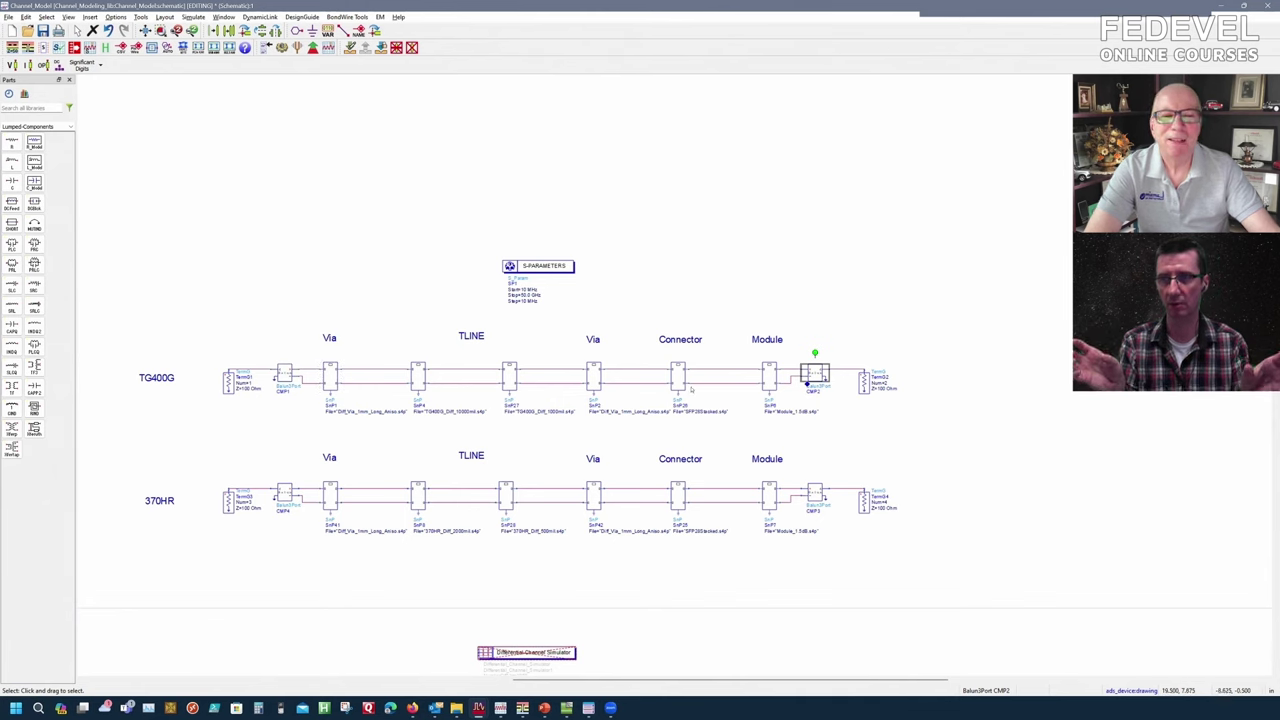
scroll(322, 410, "up", 2)
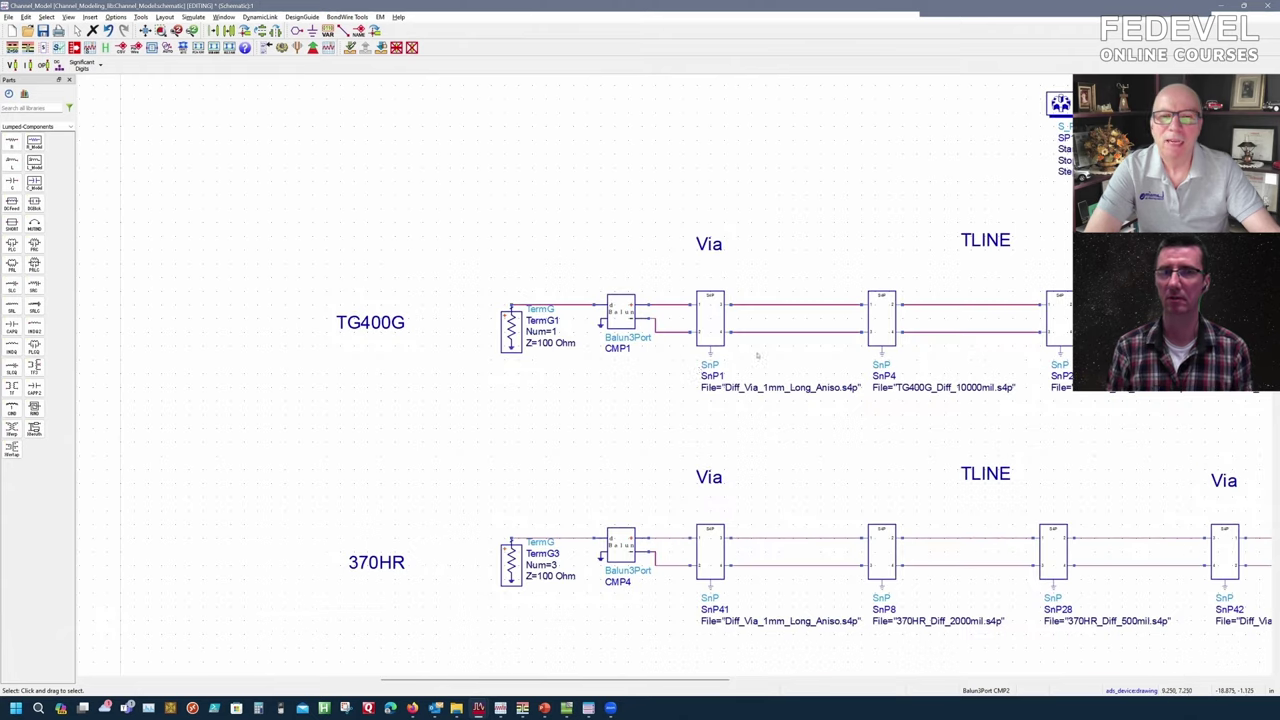
scroll(648, 337, "down", 1)
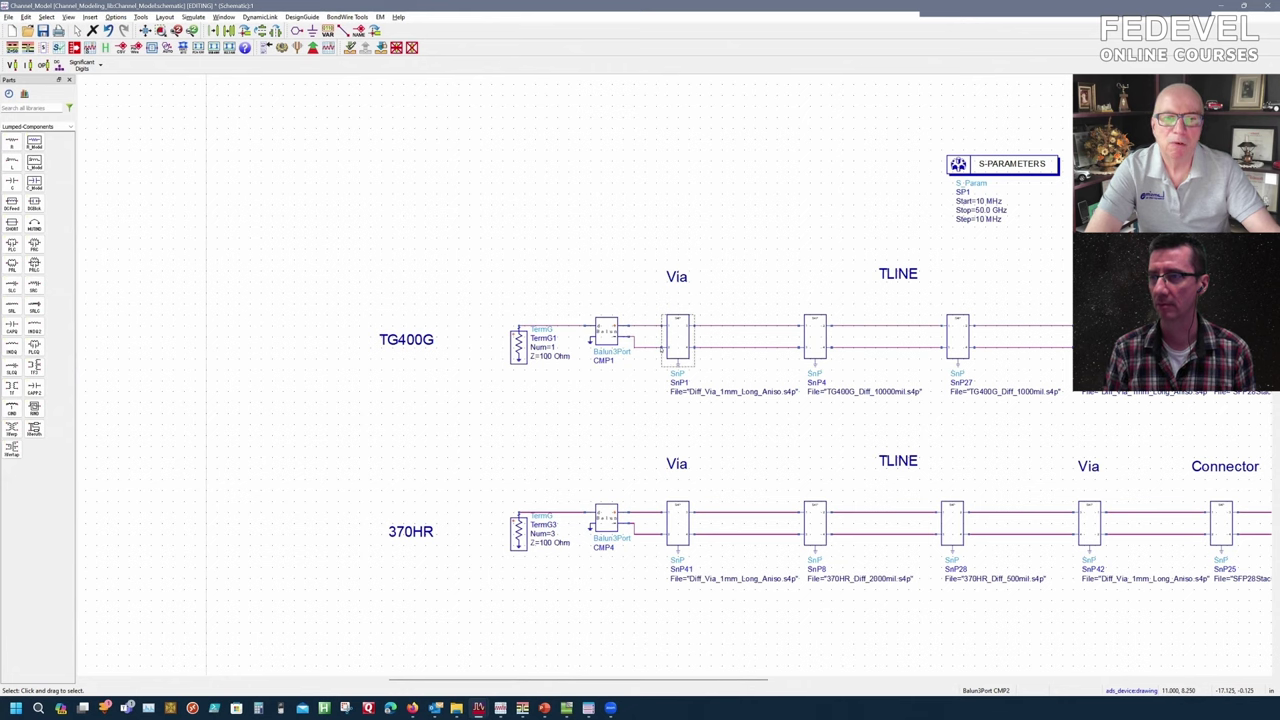
Examine the frequency sweep settings of the SP1 S-parameter controller above the two channels.
scroll(835, 378, "down", 4)
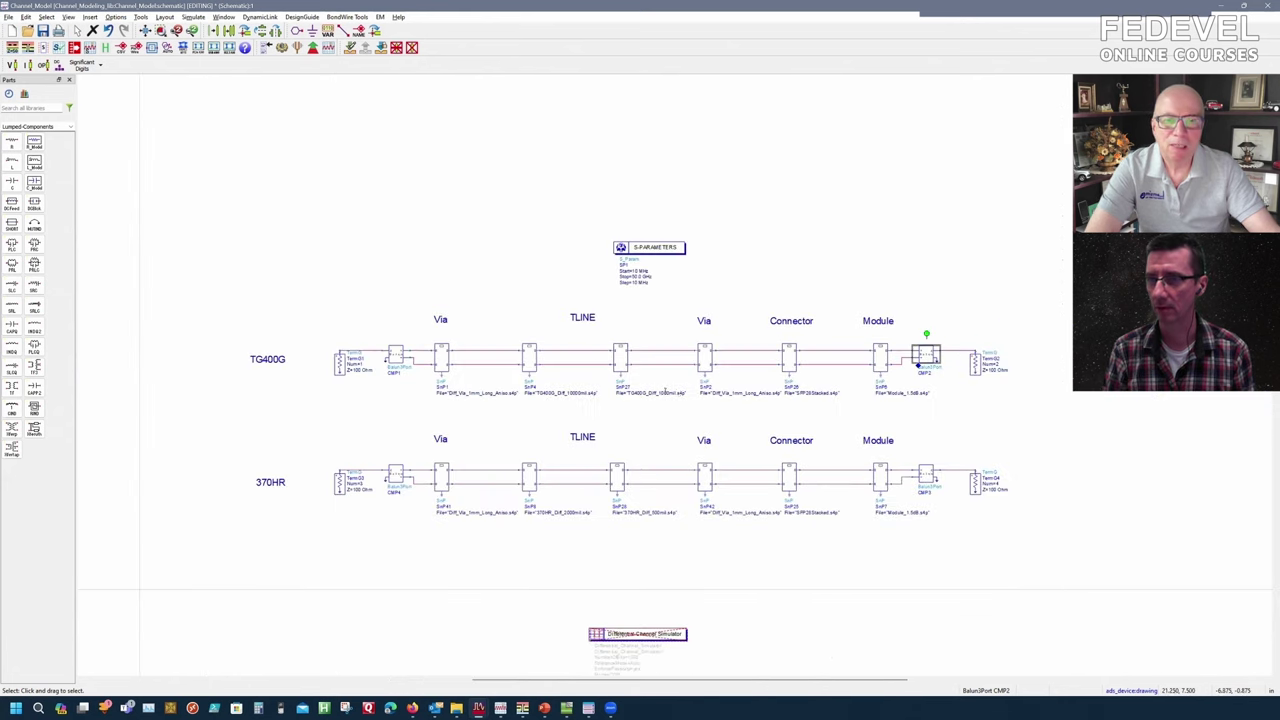
scroll(676, 384, "up", 1)
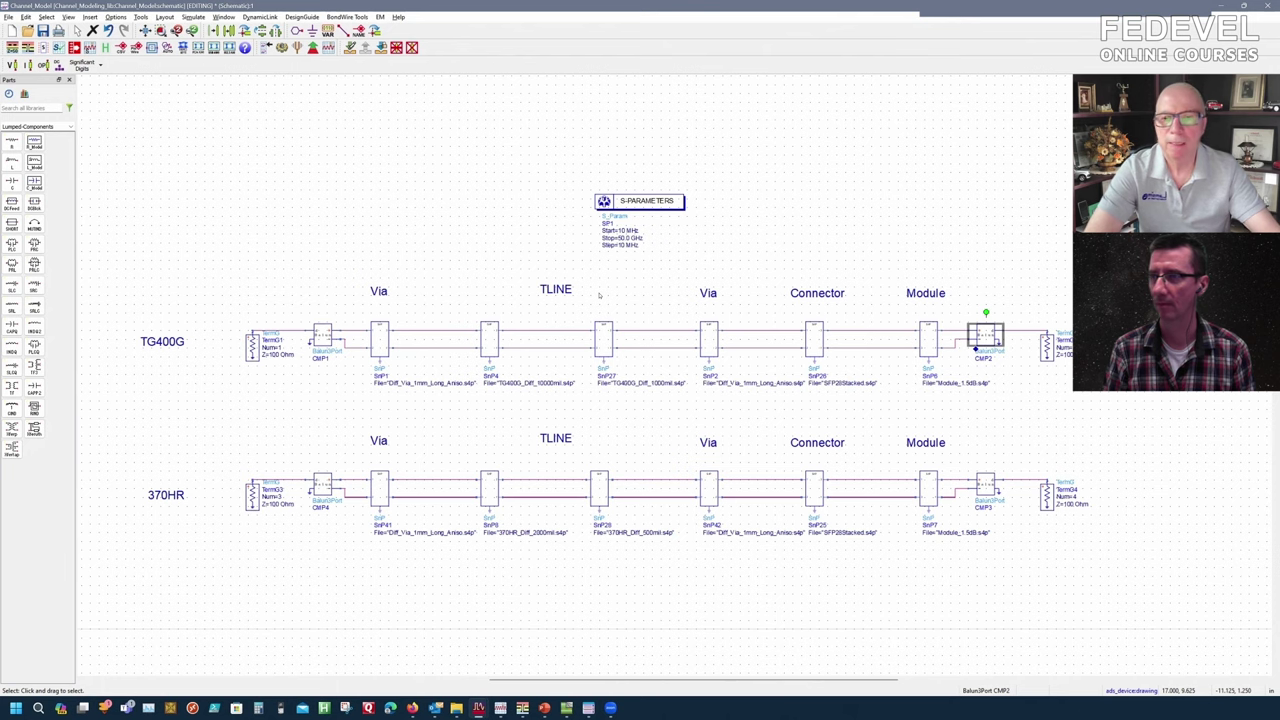
left_click(653, 203)
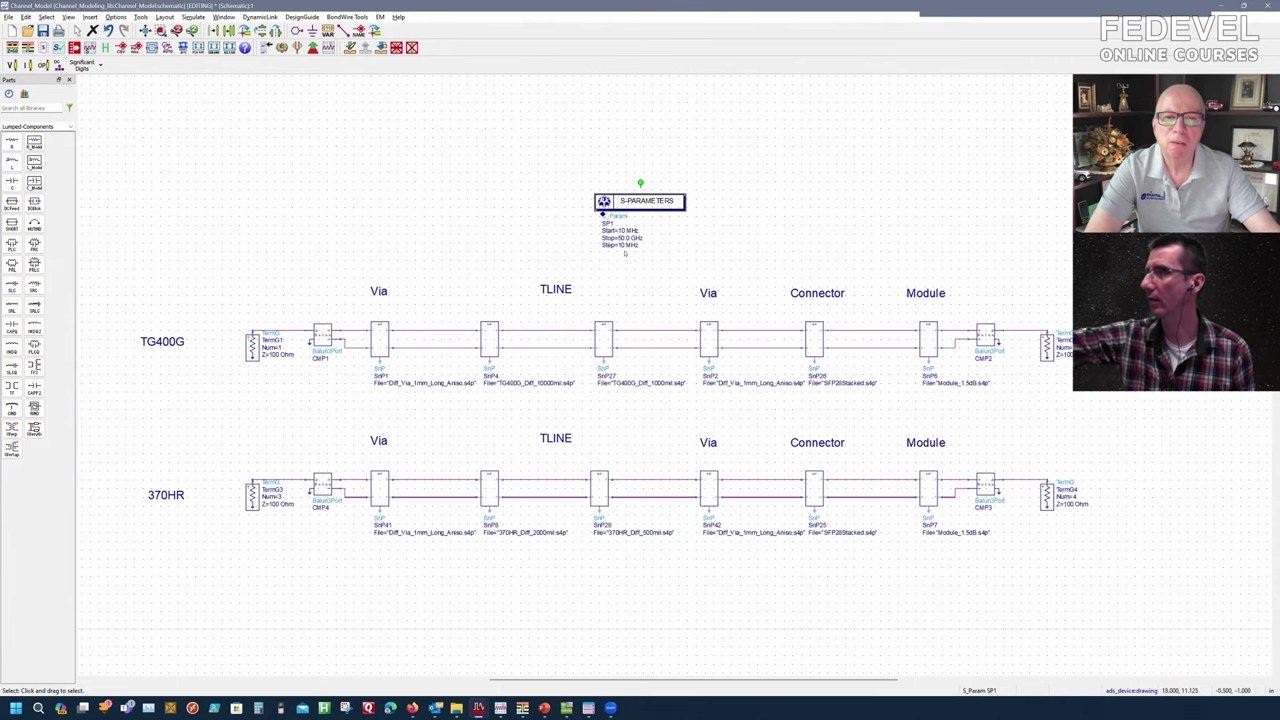
Place a default S-parameter controller from the Simulation-S_Param palette above the TG400G channel, and delete it again.
left_click(71, 127)
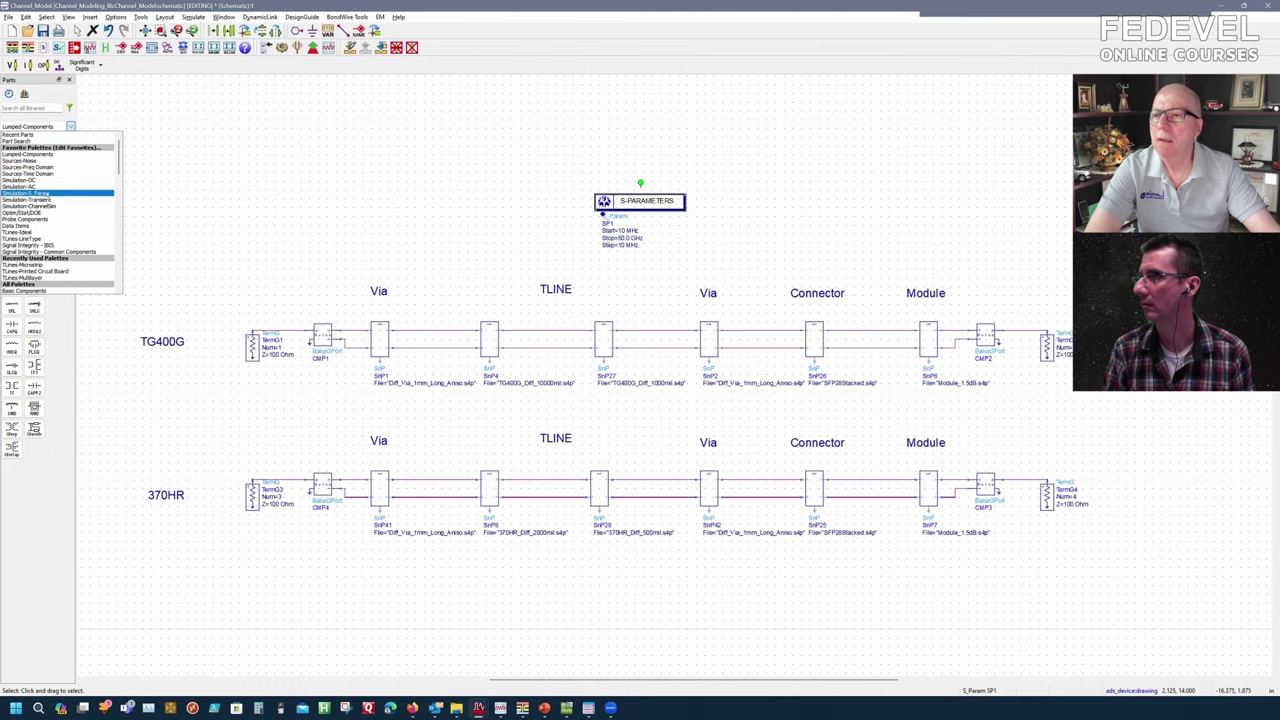
left_click(35, 192)
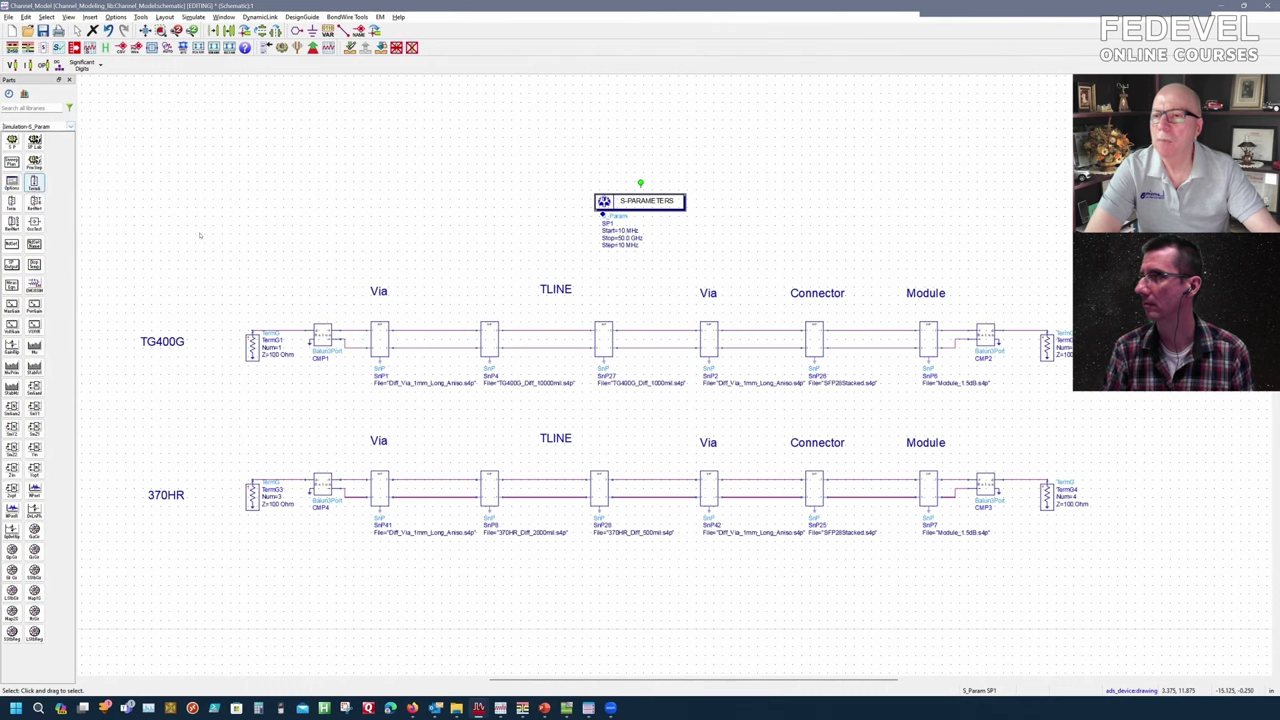
left_click(12, 141)
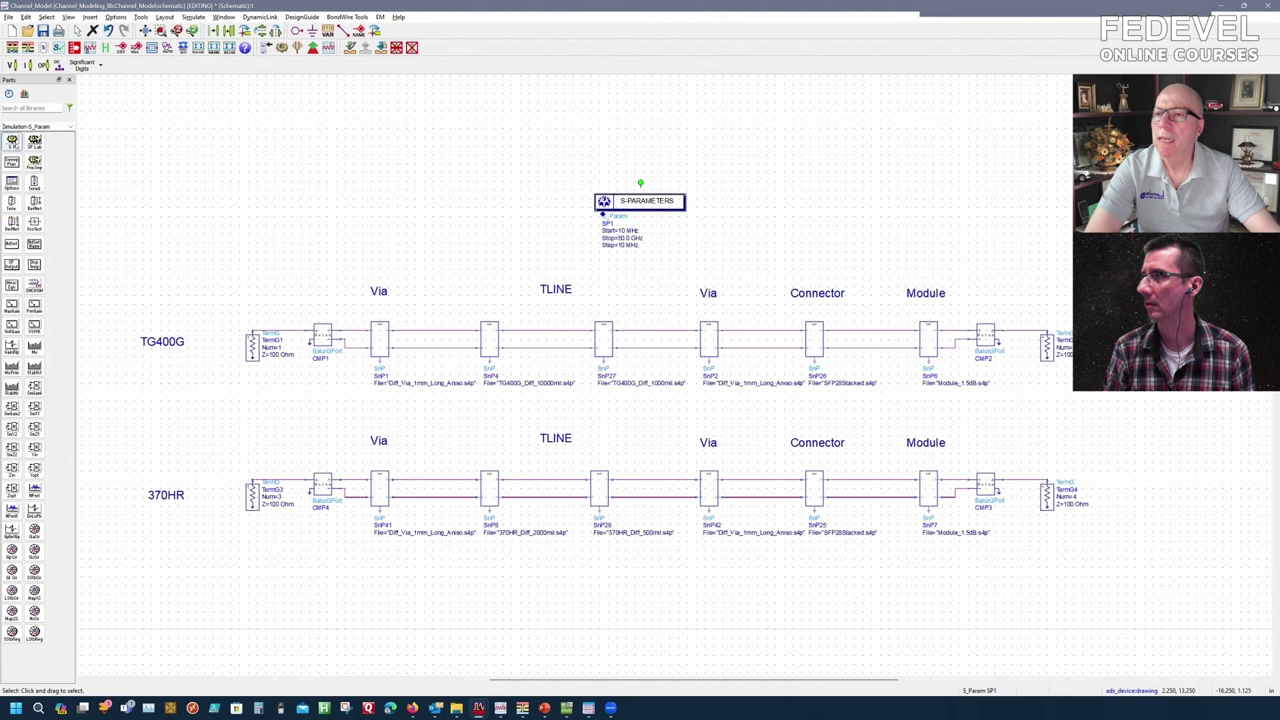
left_click(436, 175)
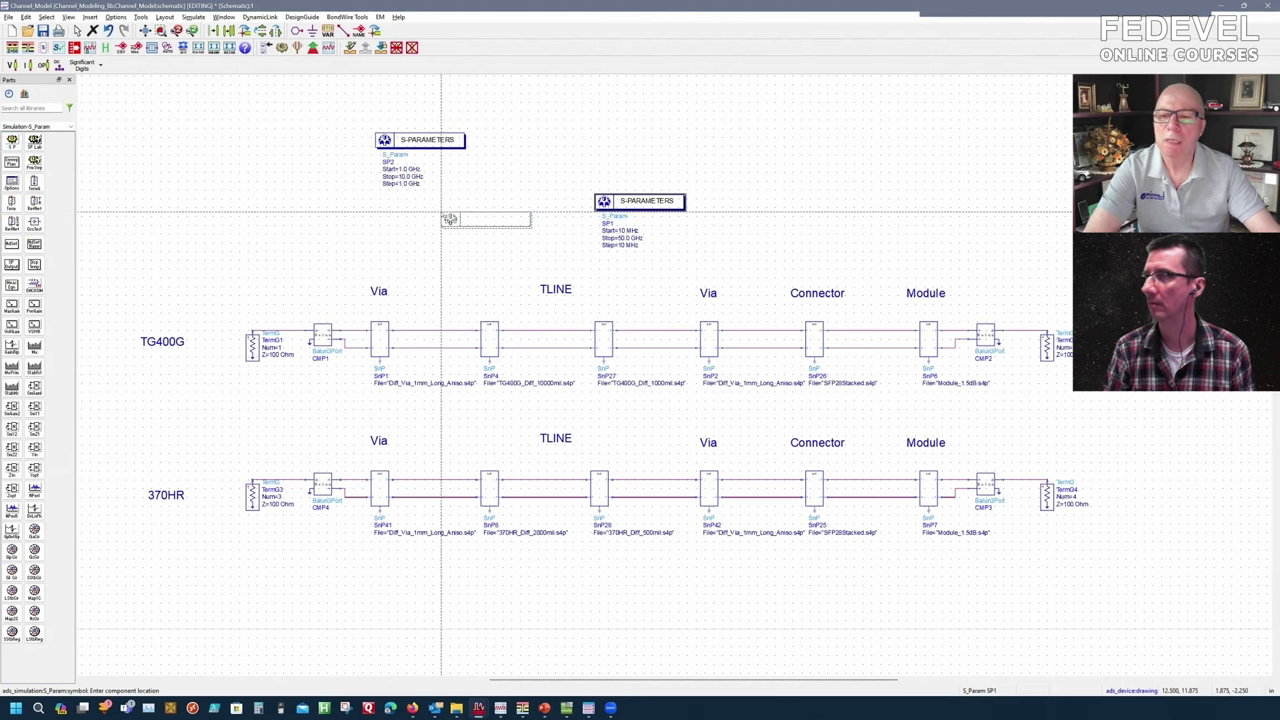
key("Escape")
left_click(419, 148)
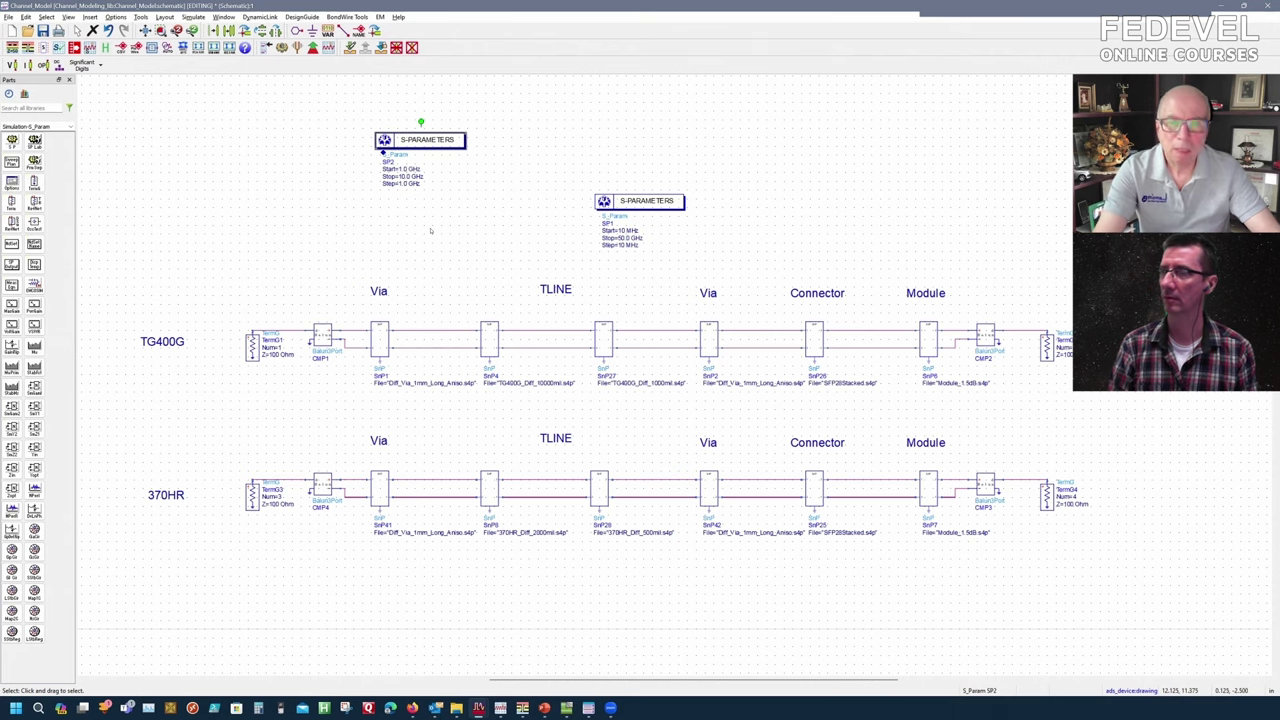
key("Delete")
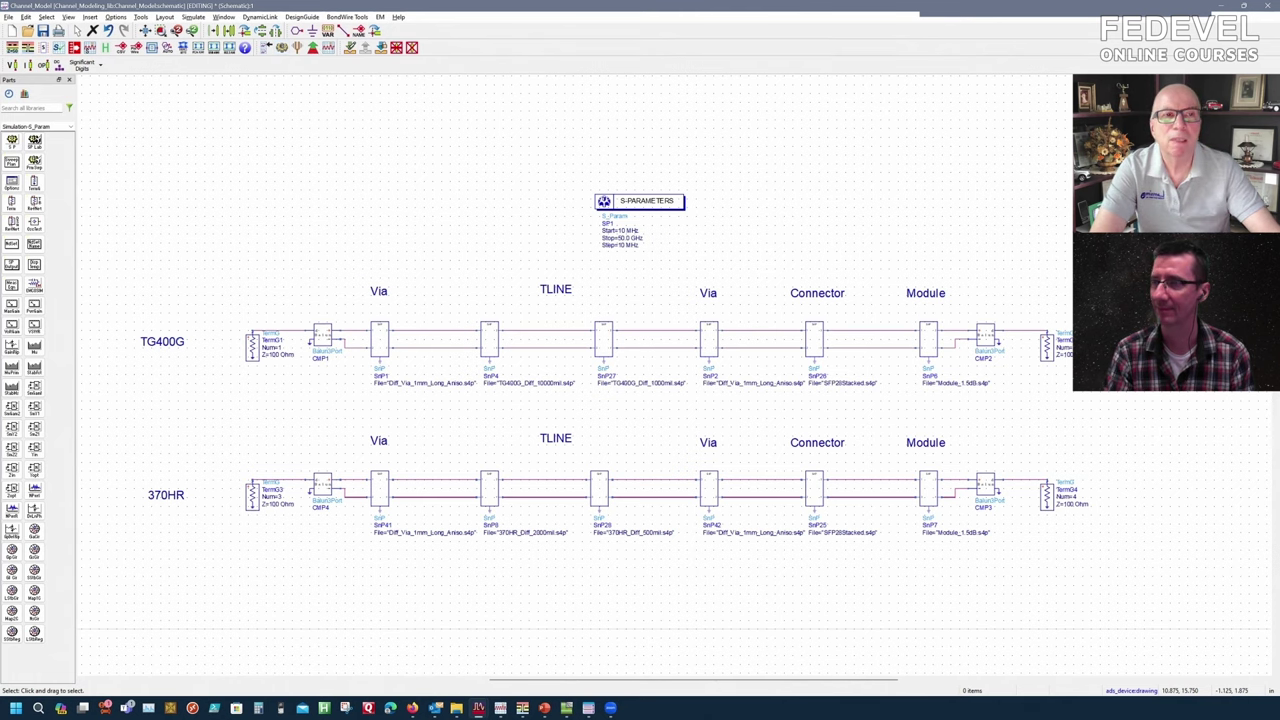
Arrange the Channel_Model schematic and the Channel_Model data display side by side at full screen height.
key("super+Left")
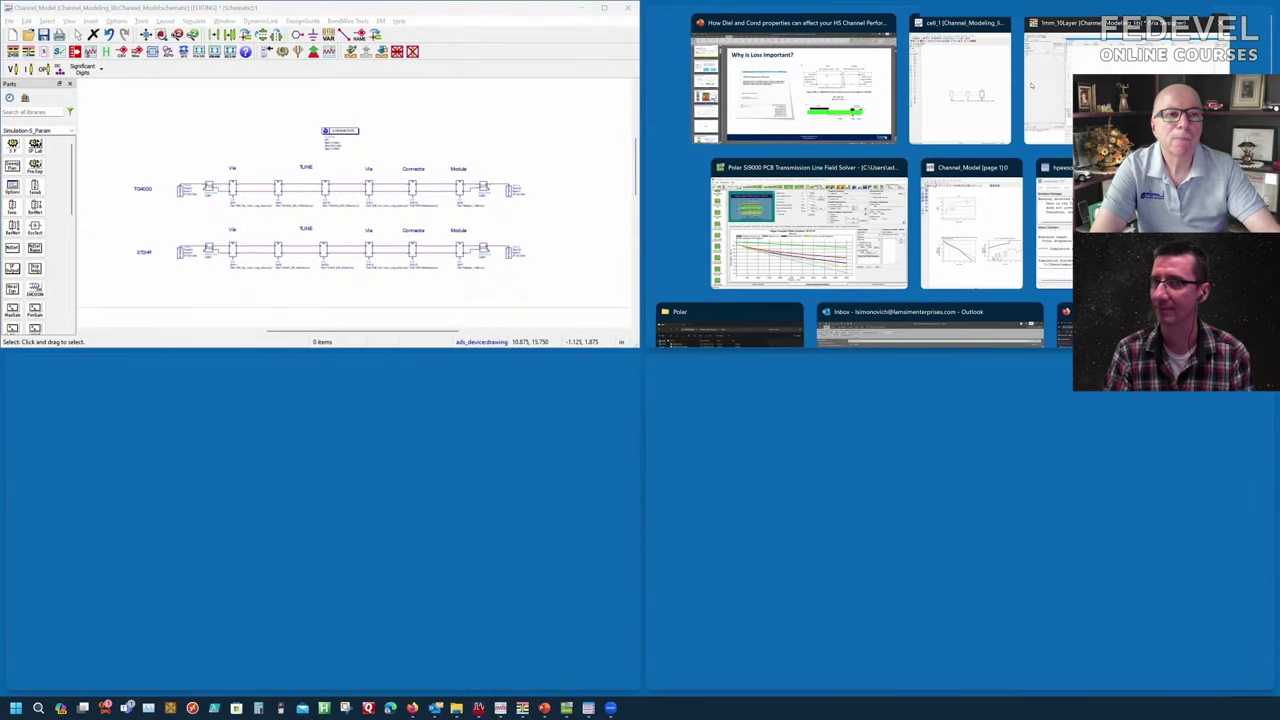
left_click(994, 232)
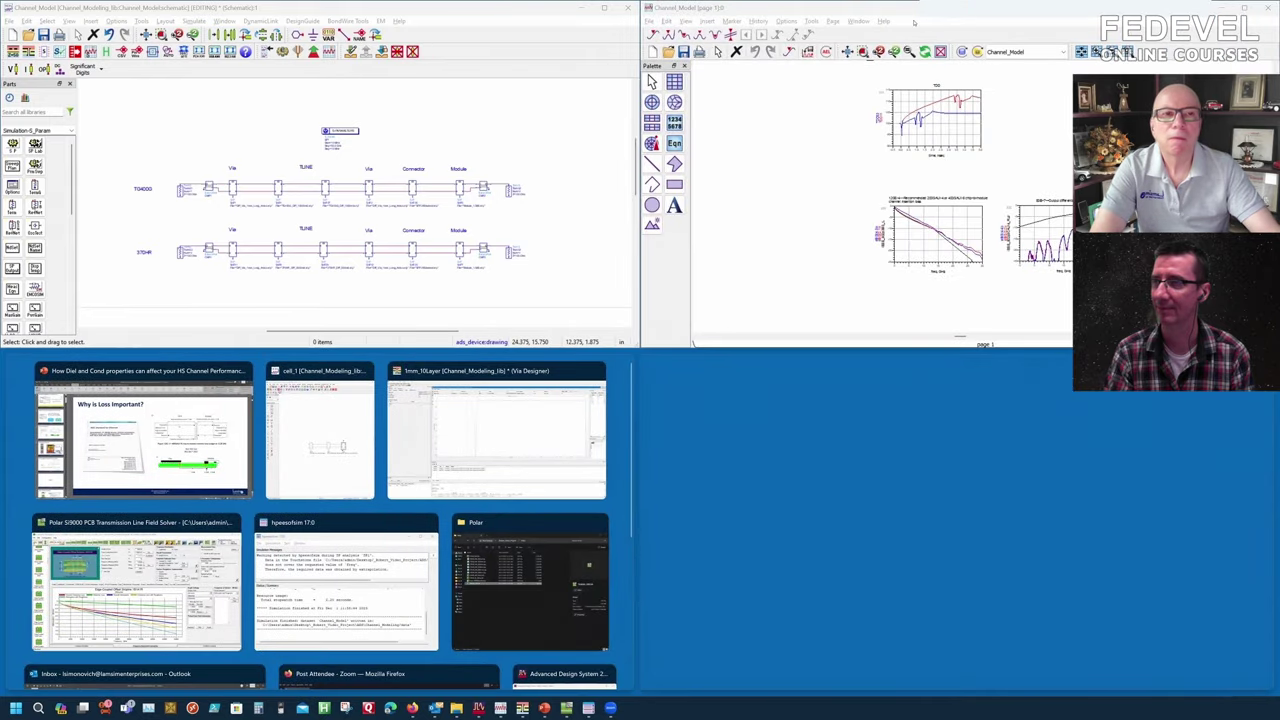
key("super+Down")
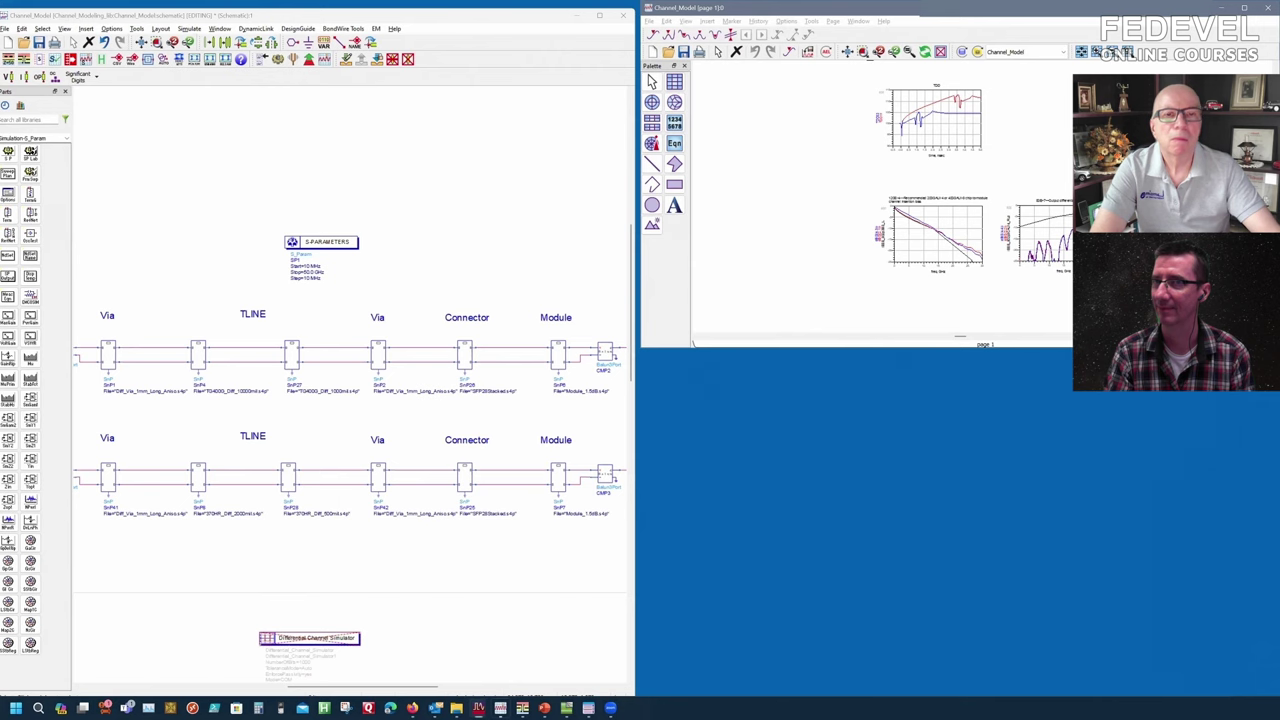
key("super+Down")
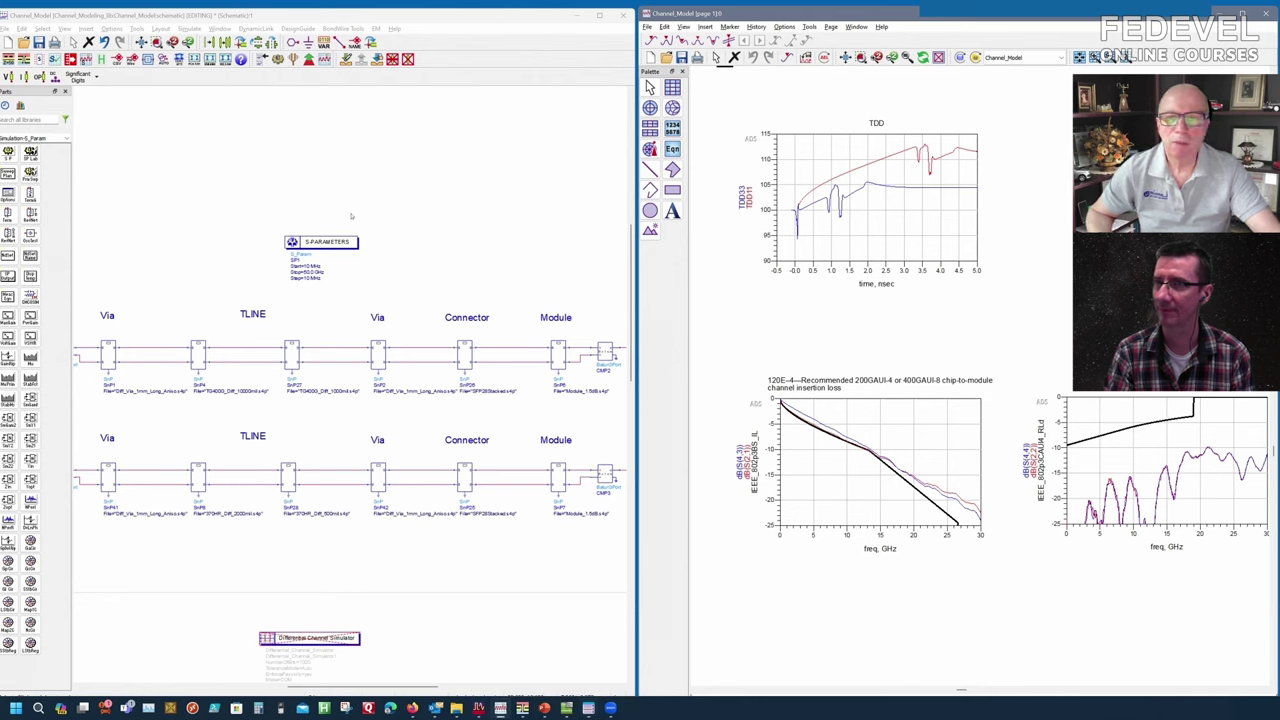
Deactivate all components of the TG400G and 370HR channels and try to run the S-parameter simulation.
scroll(326, 373, "down", 2)
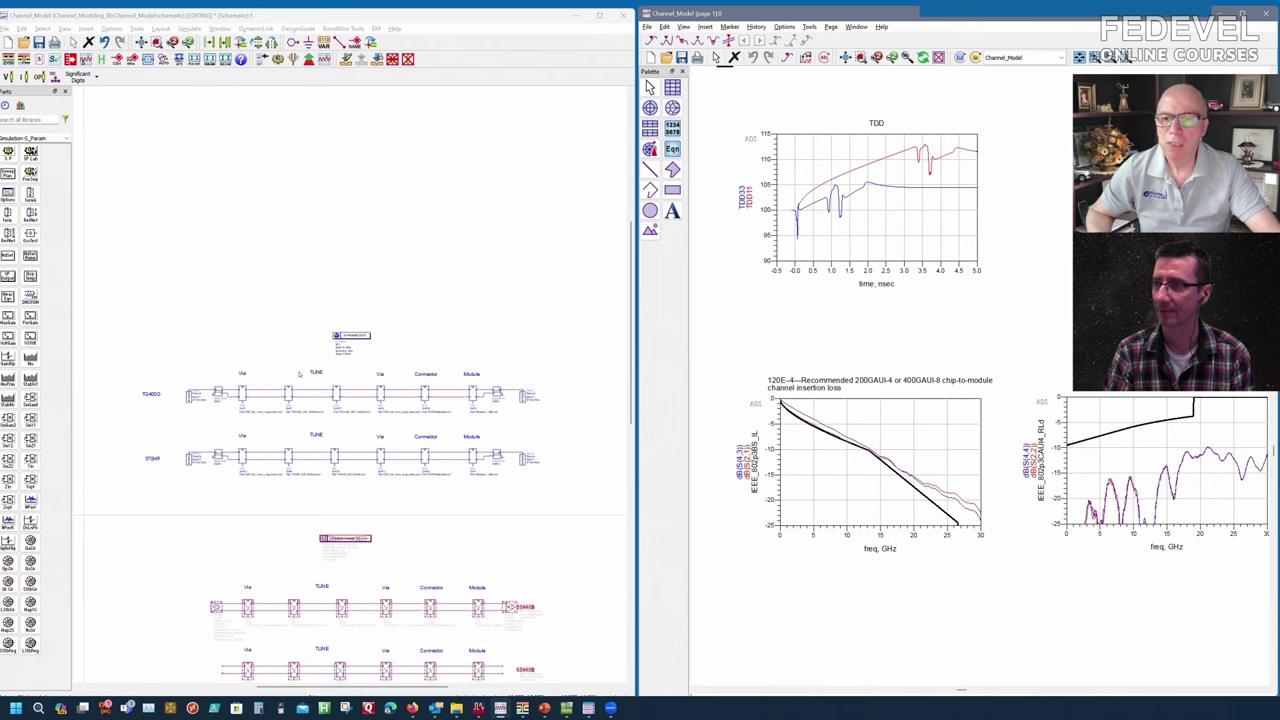
left_click_drag(131, 368, 551, 451)
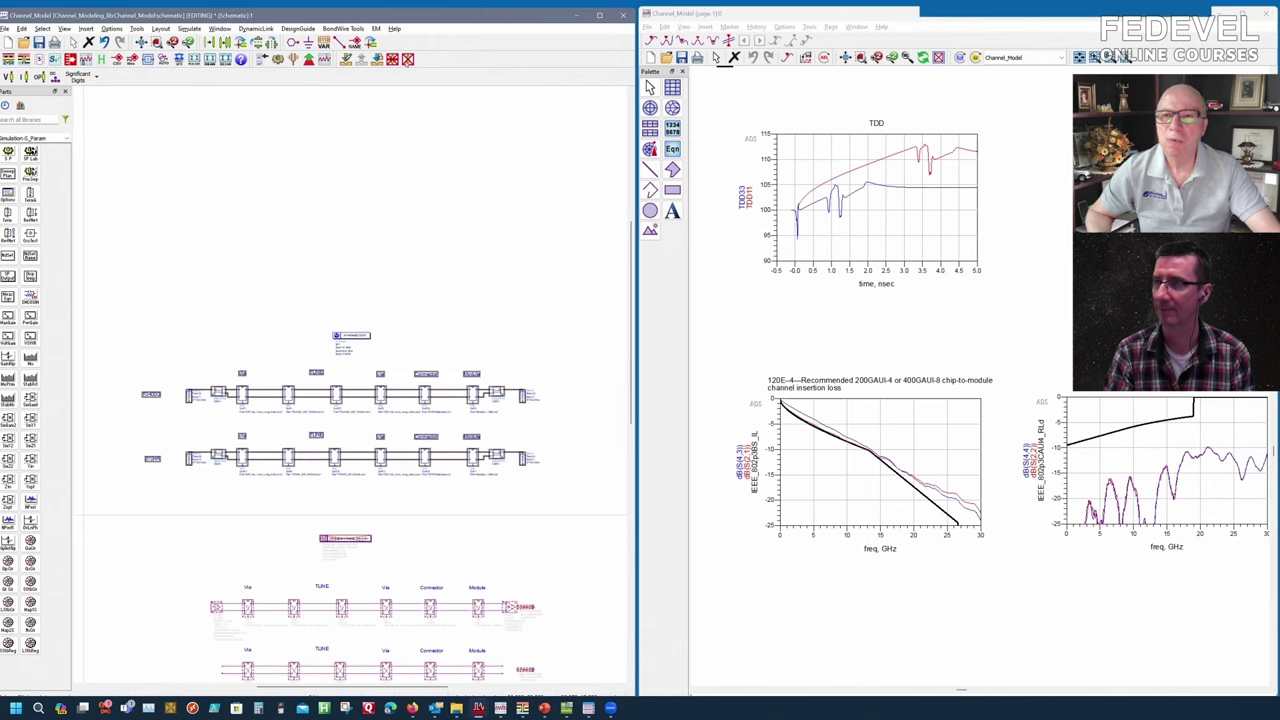
left_click(408, 58)
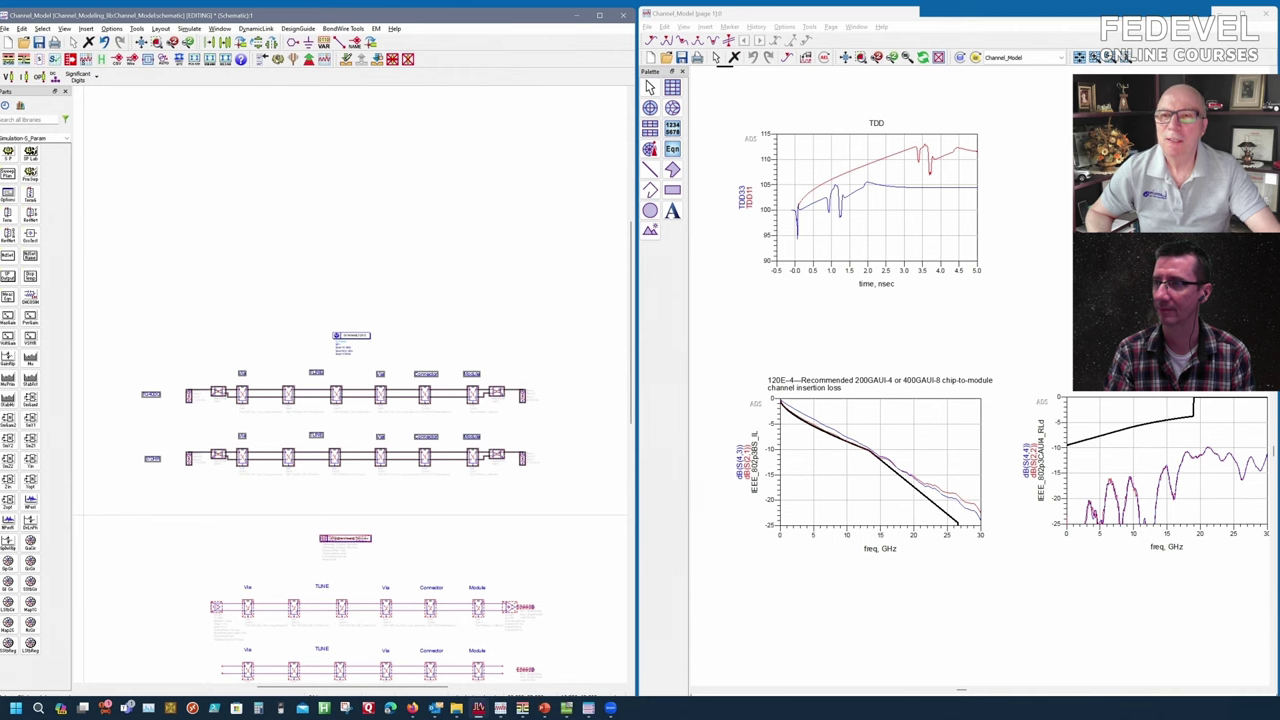
left_click(278, 59)
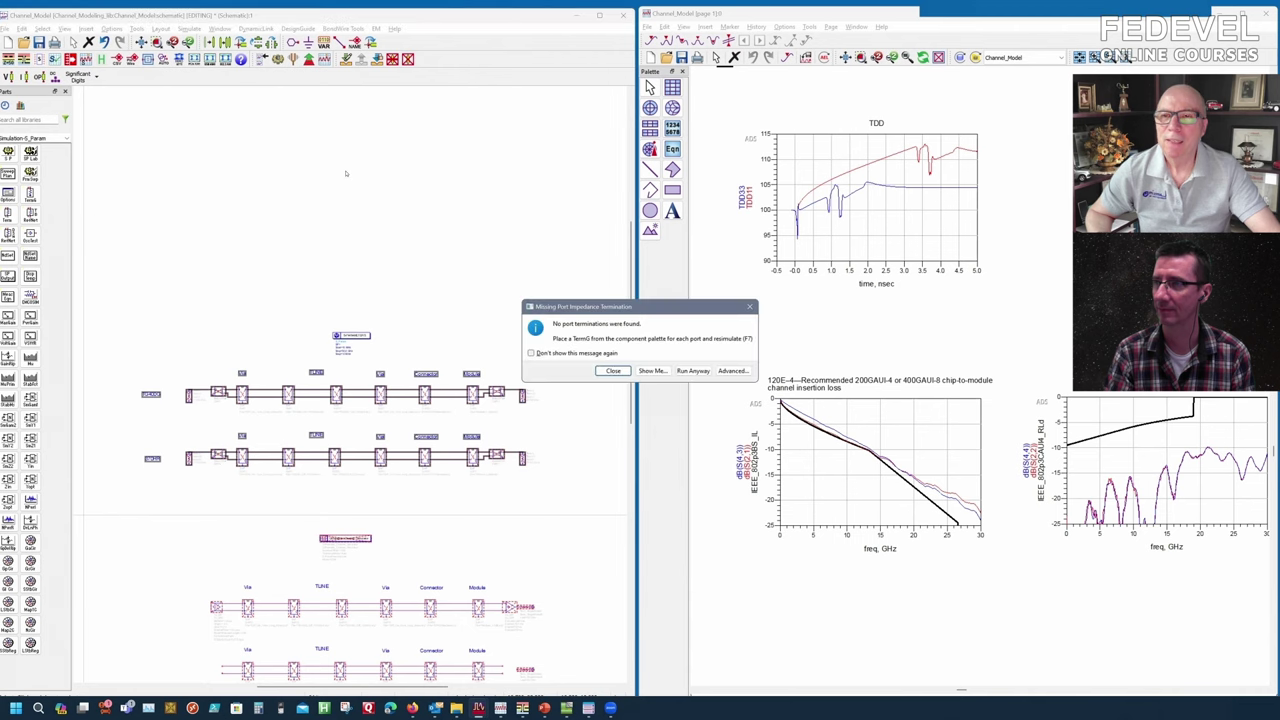
left_click(613, 371)
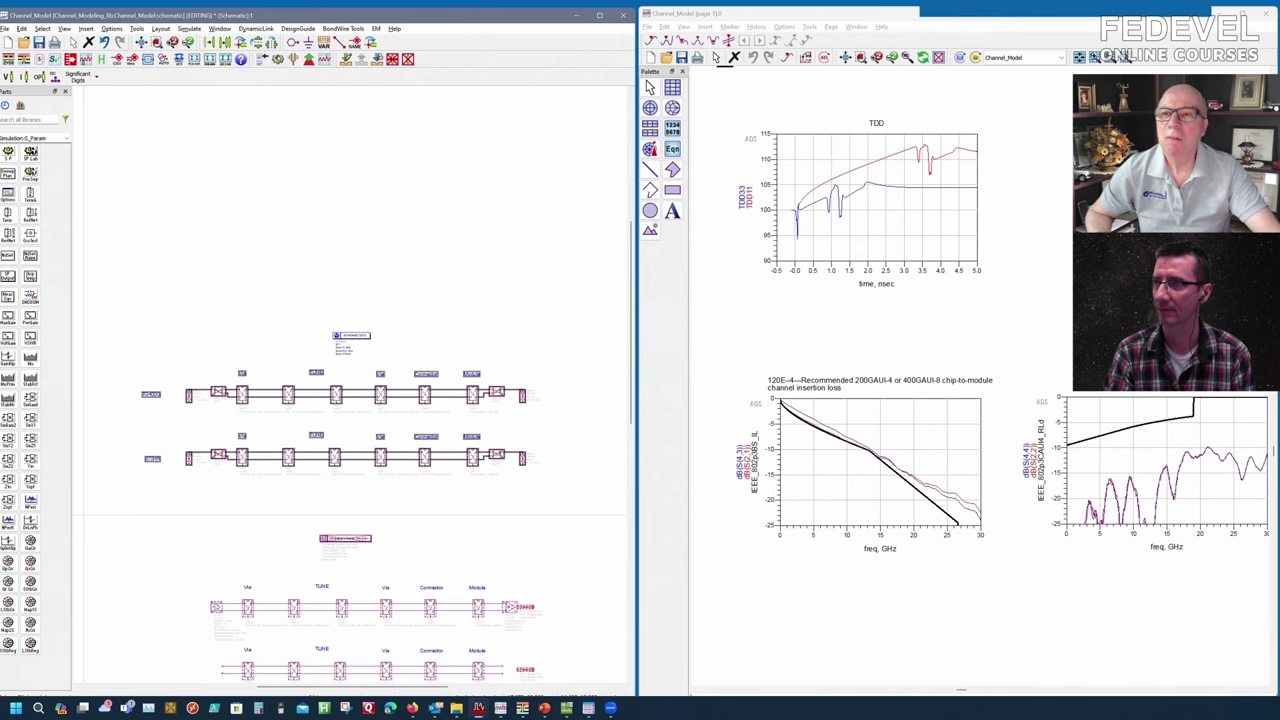
left_click(278, 59)
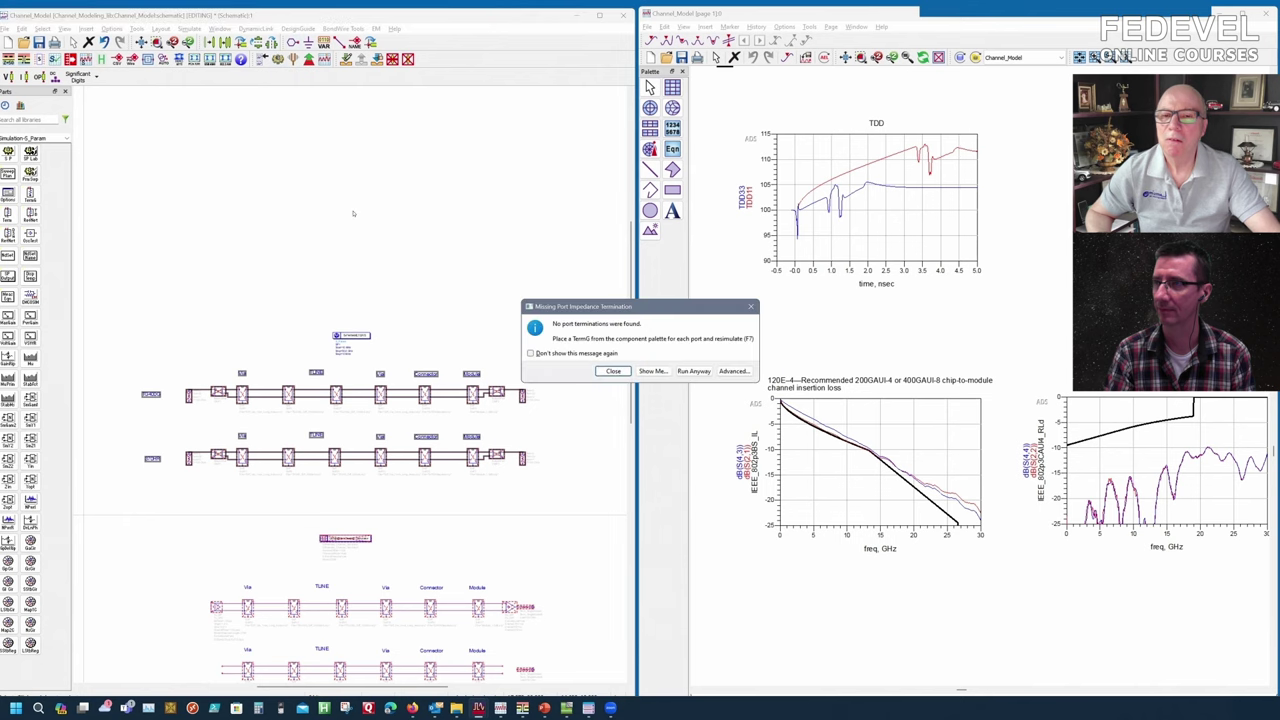
left_click(611, 371)
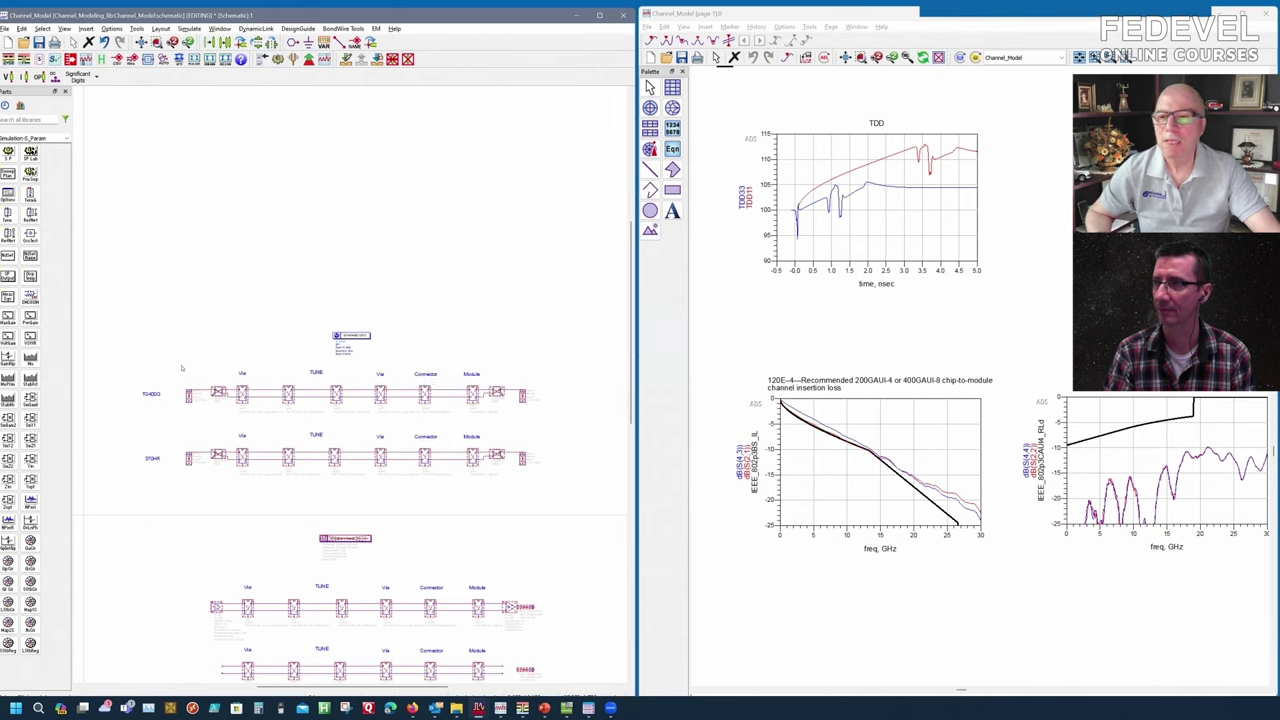
Reactivate both channels, deactivate only the 370HR chain, and simulate the TG400G channel alone.
left_click_drag(170, 374, 548, 488)
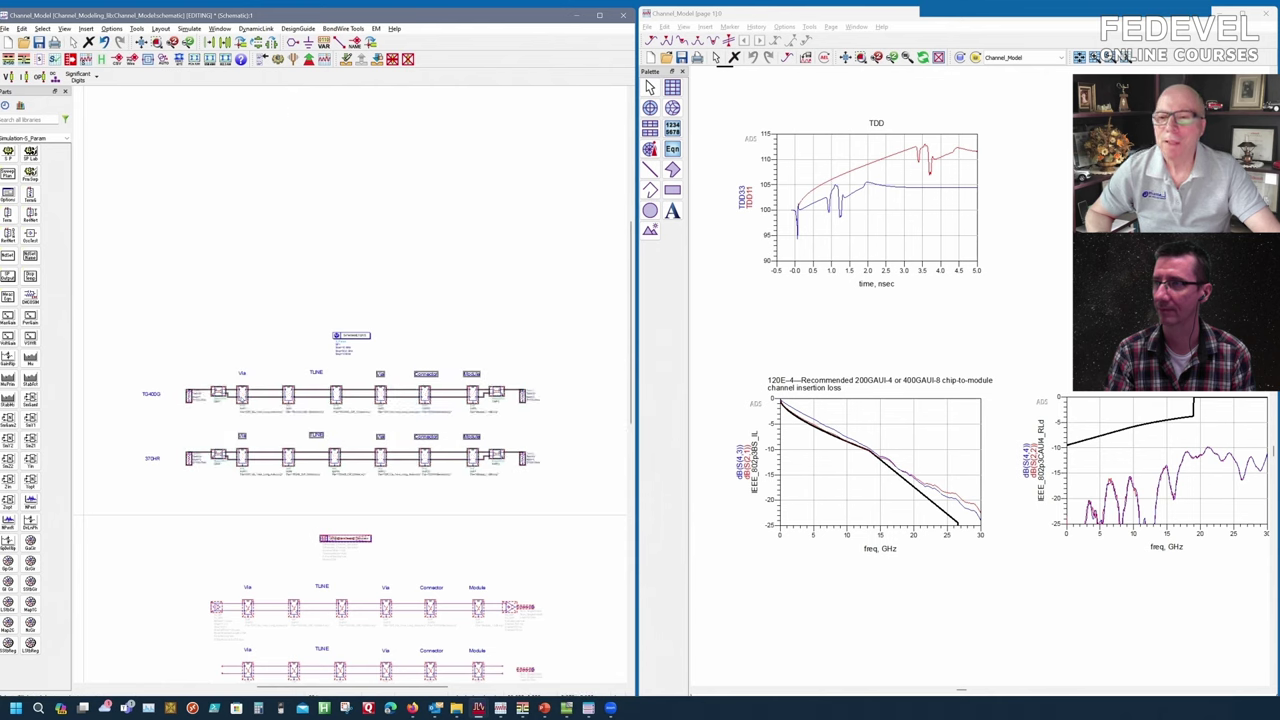
left_click(212, 490)
left_click_drag(181, 430, 546, 477)
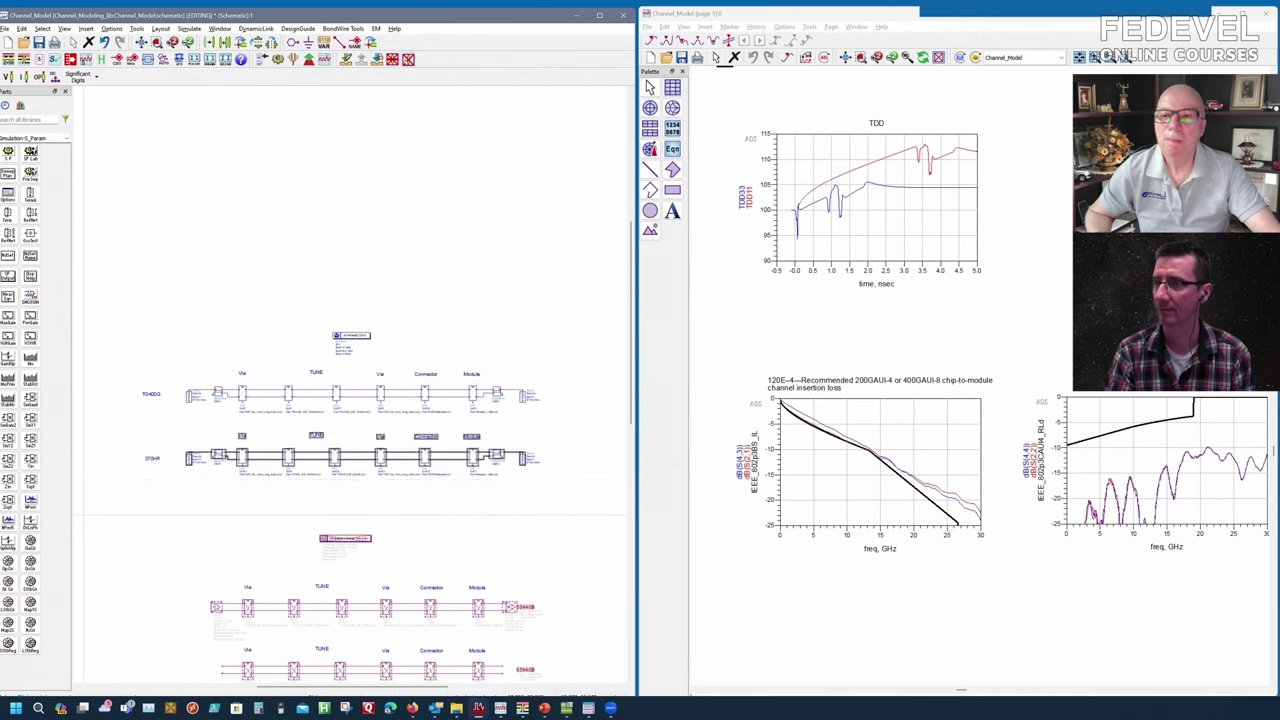
left_click(408, 58)
left_click(878, 343)
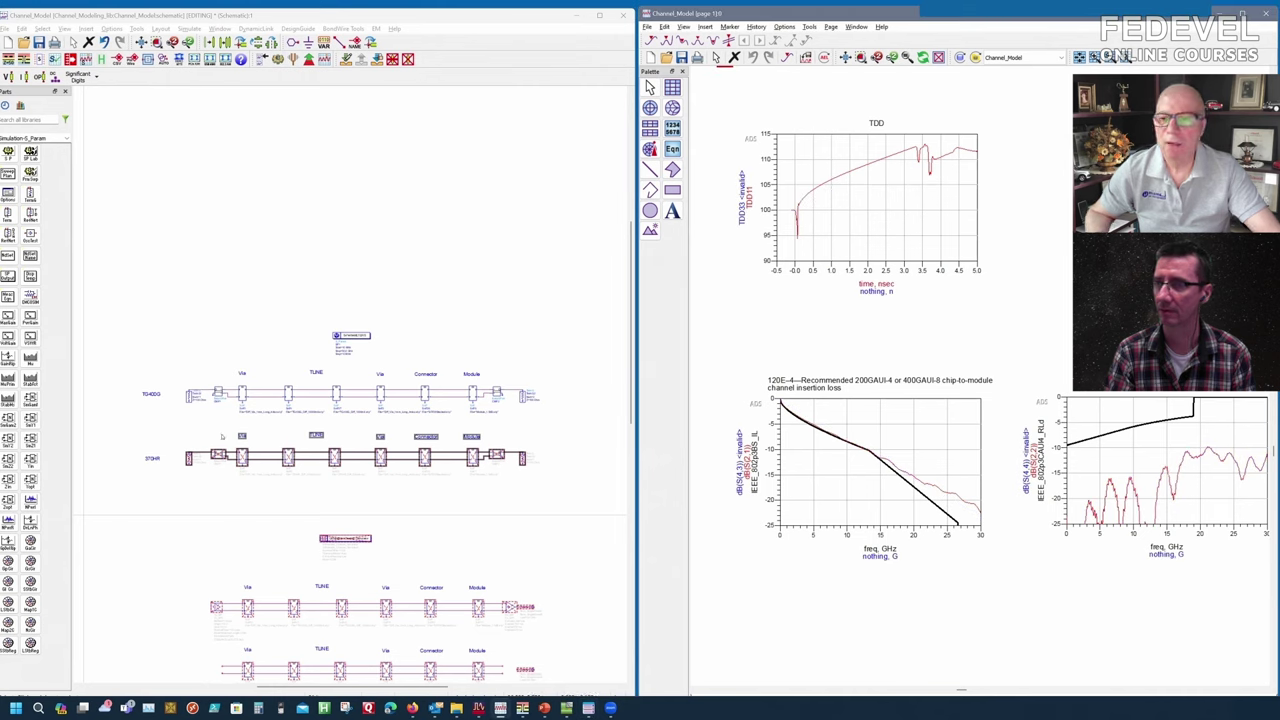
Reactivate all components of the 370HR channel and return to the data display.
left_click_drag(222, 436, 549, 505)
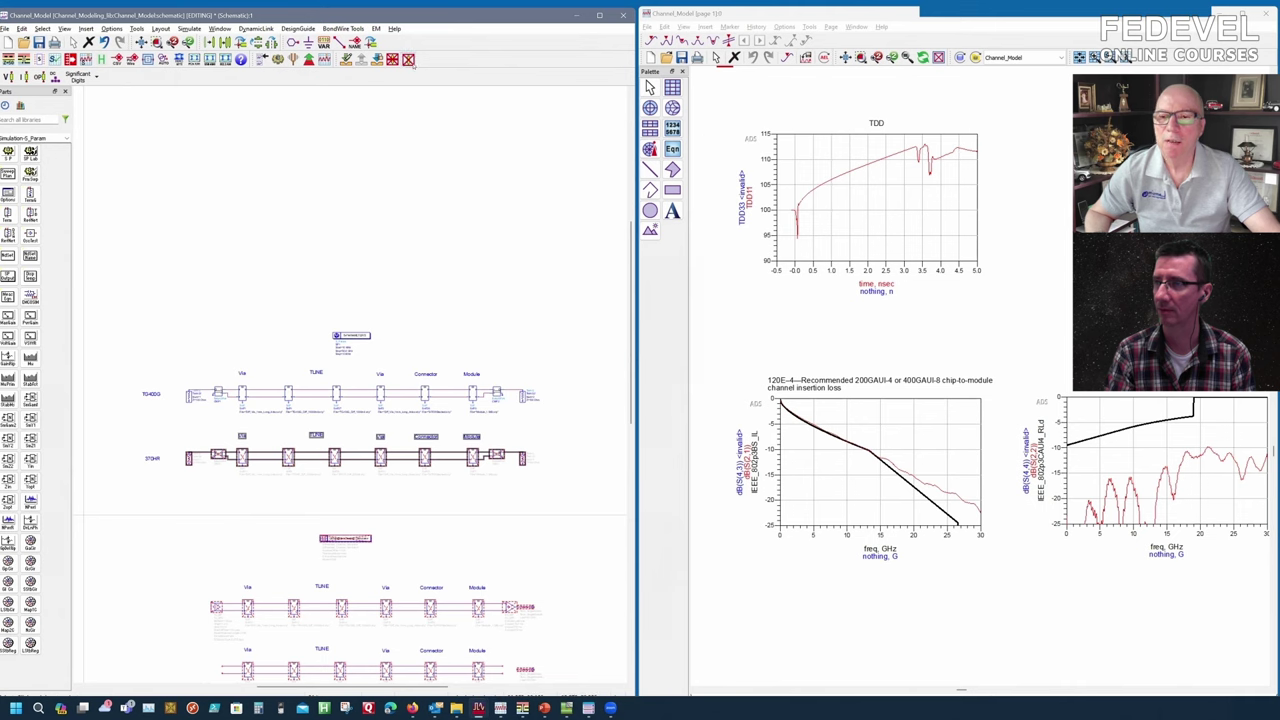
scroll(330, 545, "up", 3)
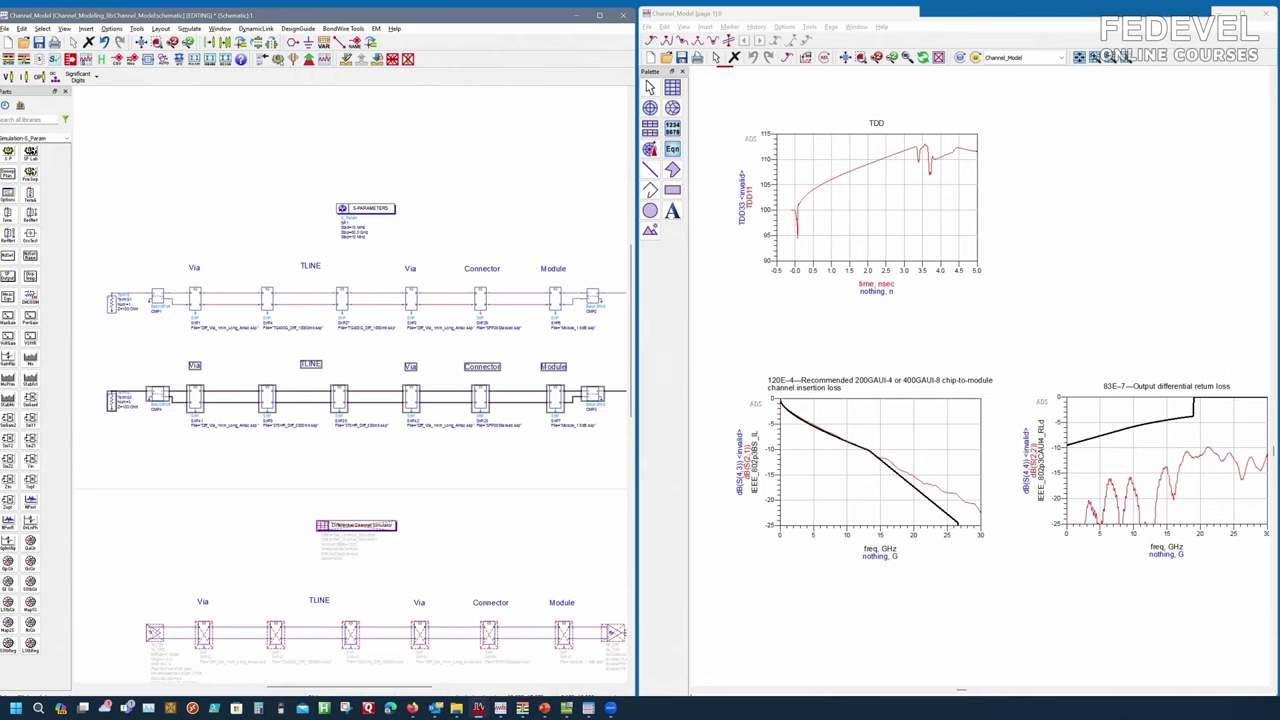
left_click(812, 313)
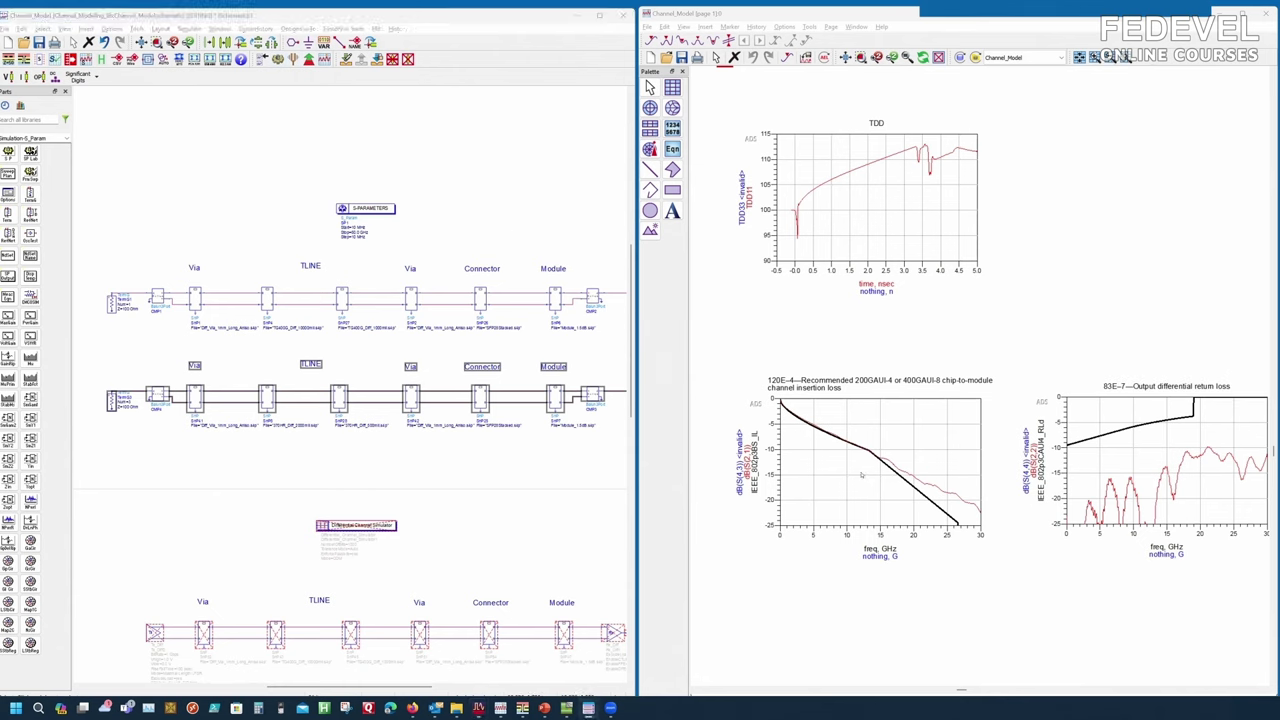
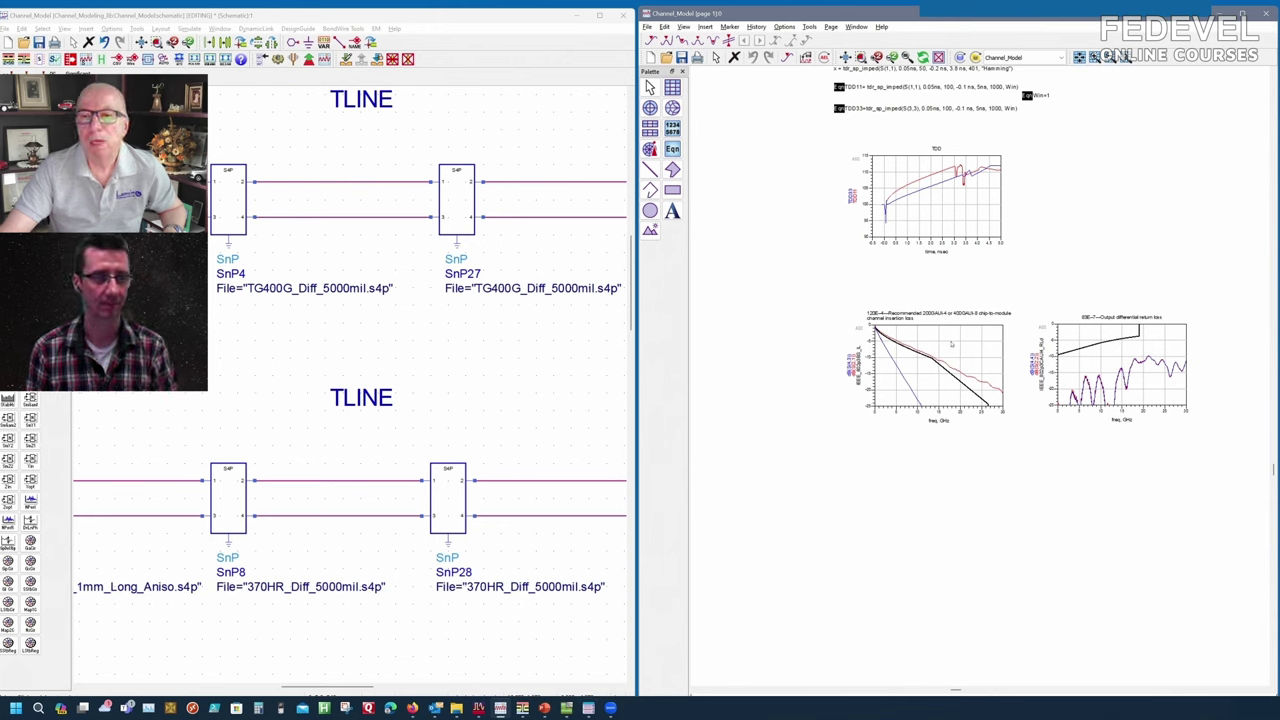
Compare both channels' insertion loss with the IEEE limit in the data display, using the 5000 mil line models.
scroll(951, 345, "up", 3)
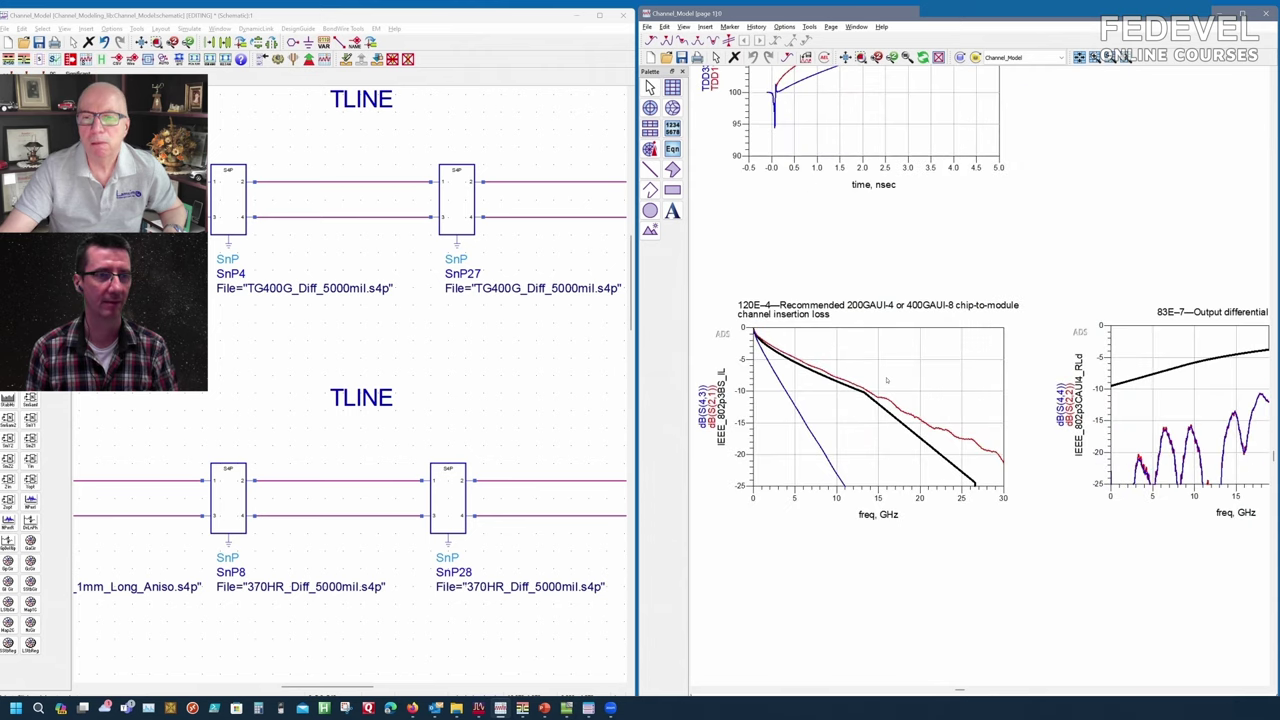
scroll(935, 377, "up", 1)
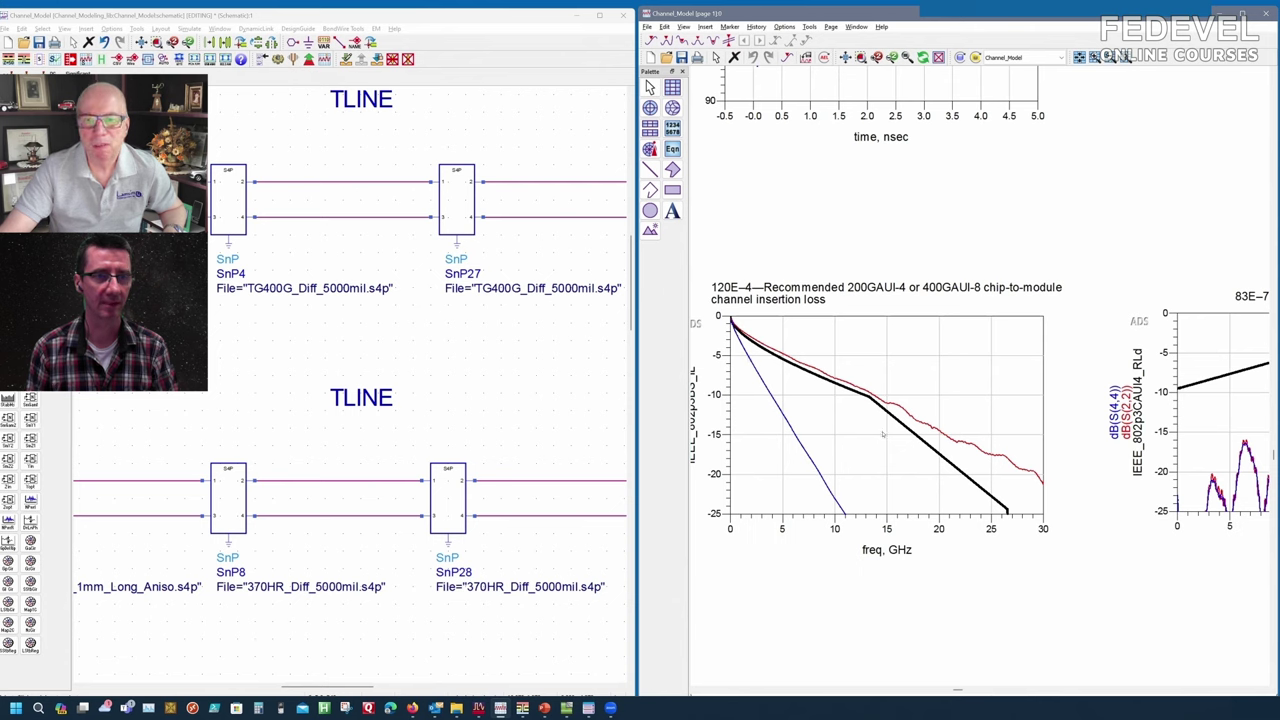
scroll(883, 433, "down", 2)
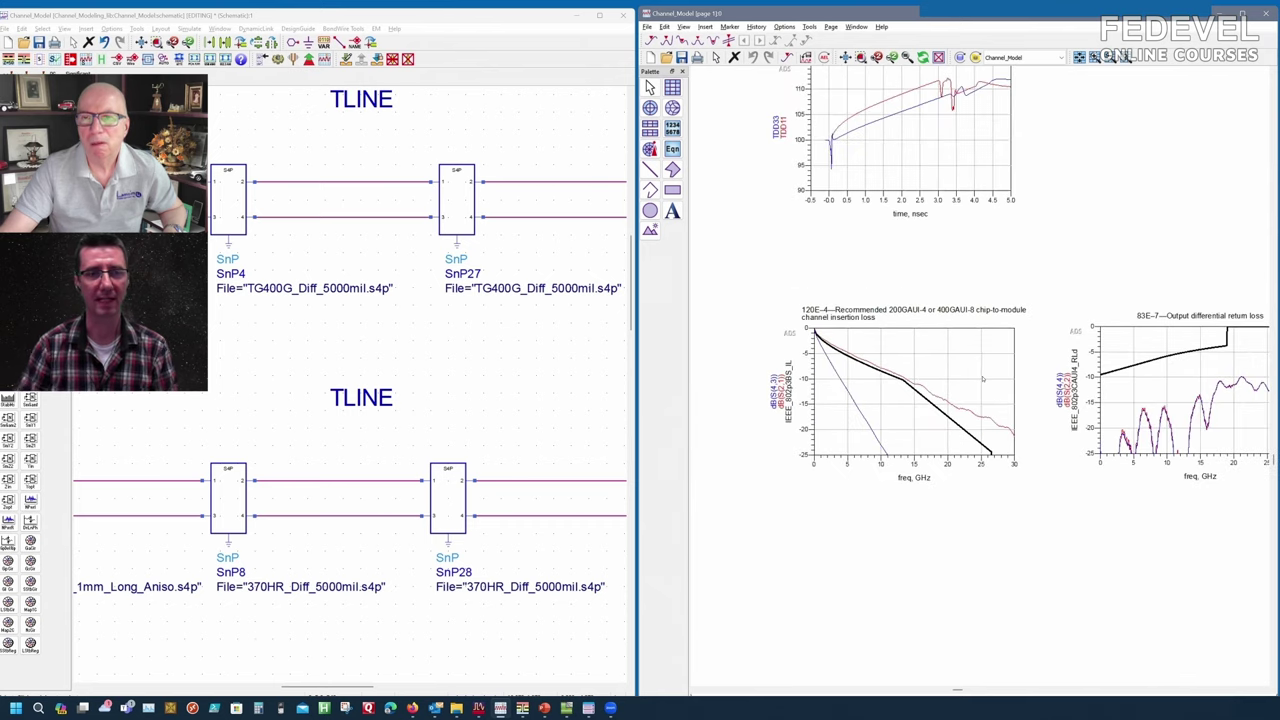
scroll(982, 378, "down", 1)
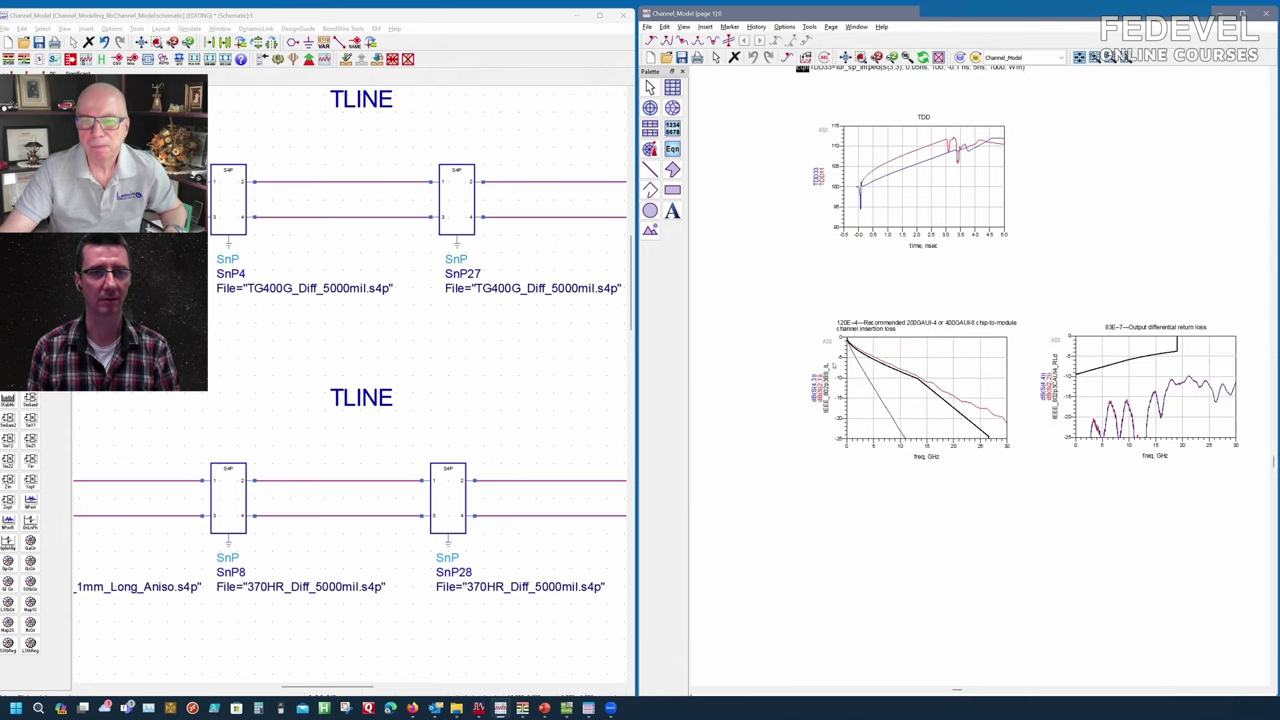
scroll(988, 398, "down", 1)
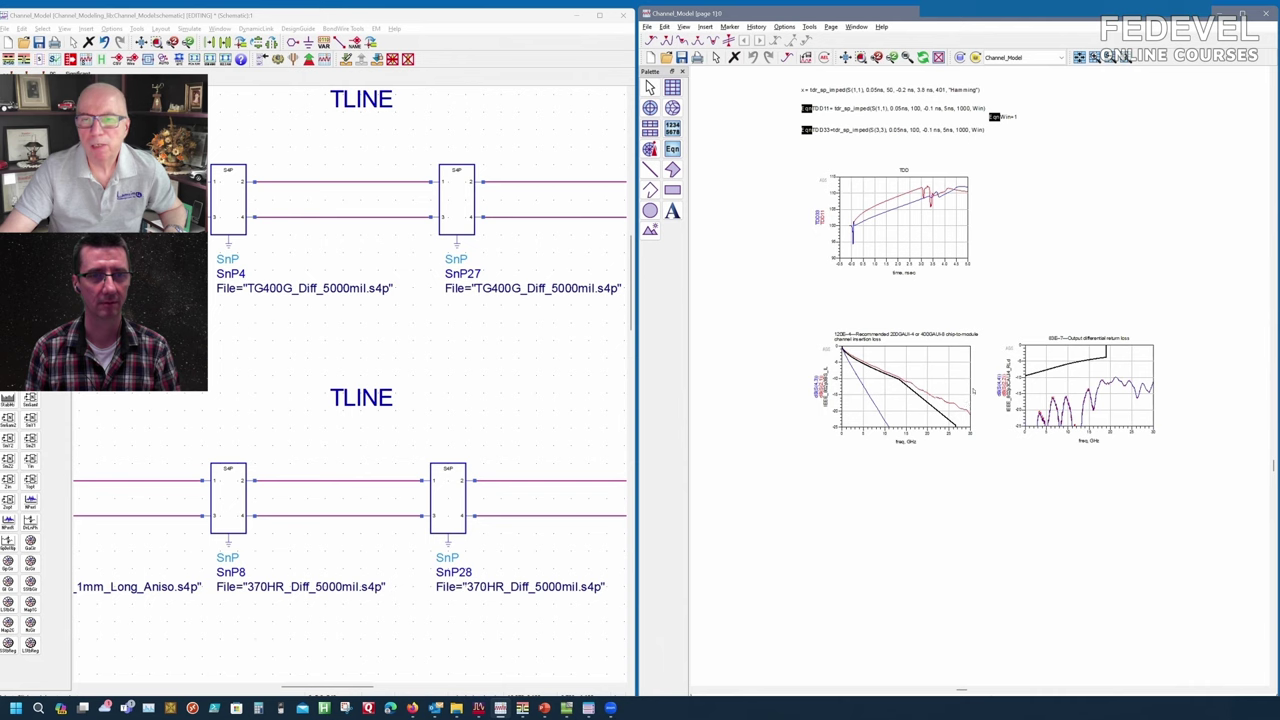
scroll(936, 480, "up", 1)
Revert the schematic to its saved version, discarding the 5000 mil line models, and rerun the S-parameter simulation.
left_click(432, 333)
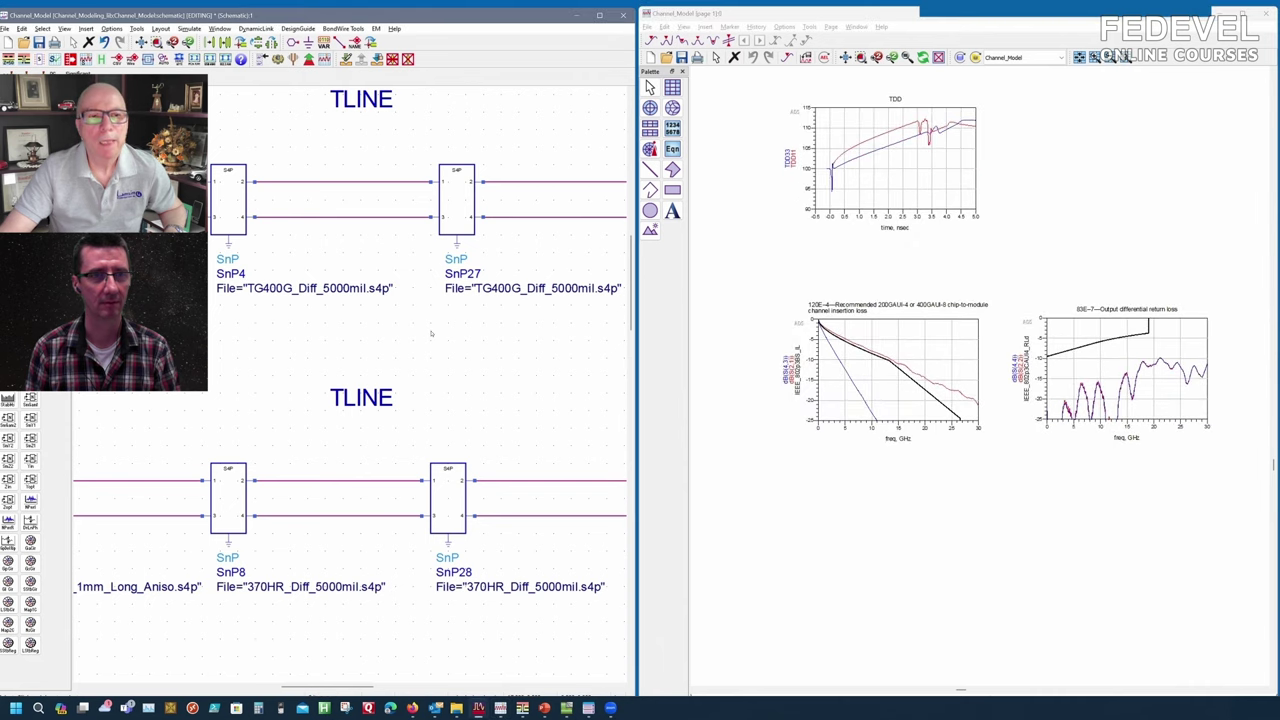
left_click(5, 29)
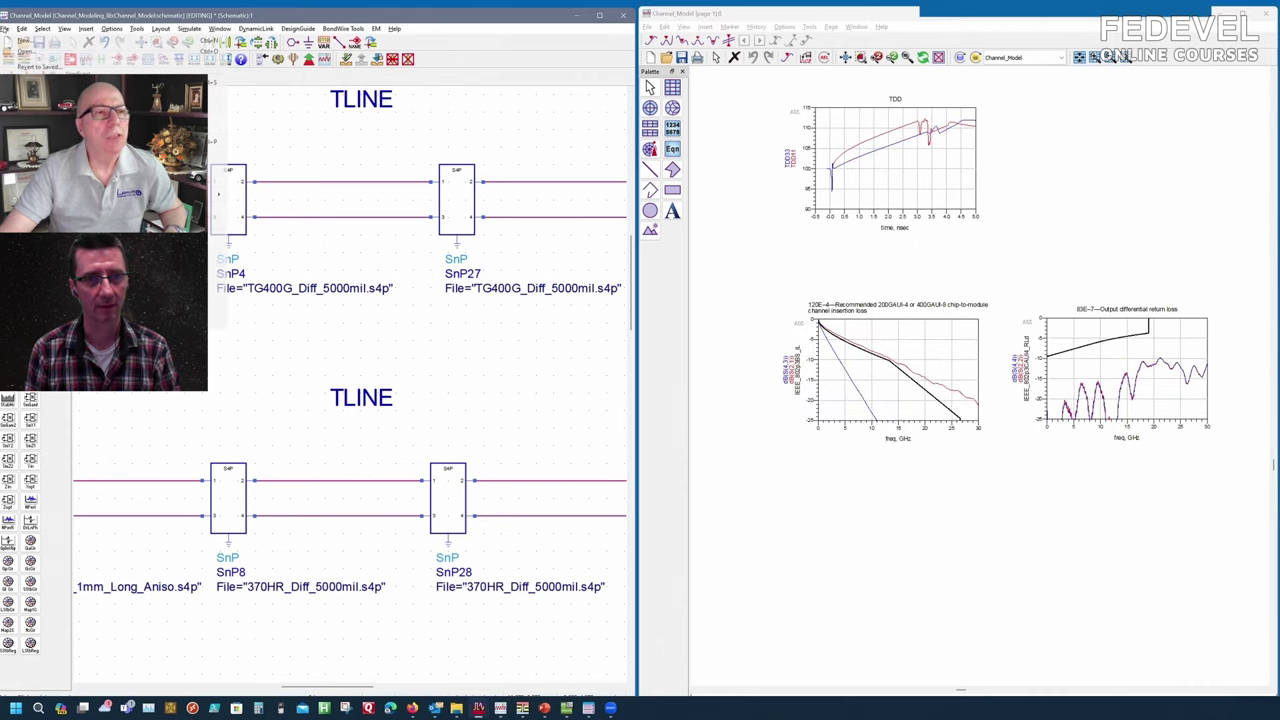
left_click(36, 66)
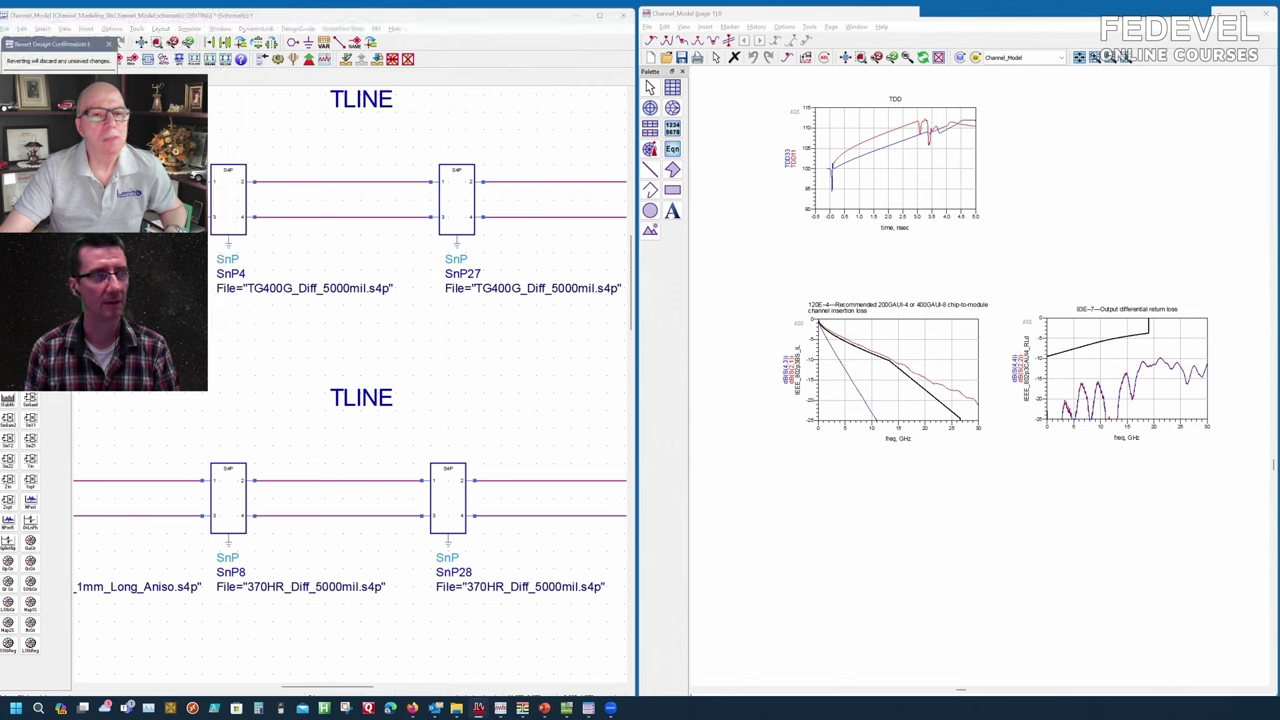
key("Return")
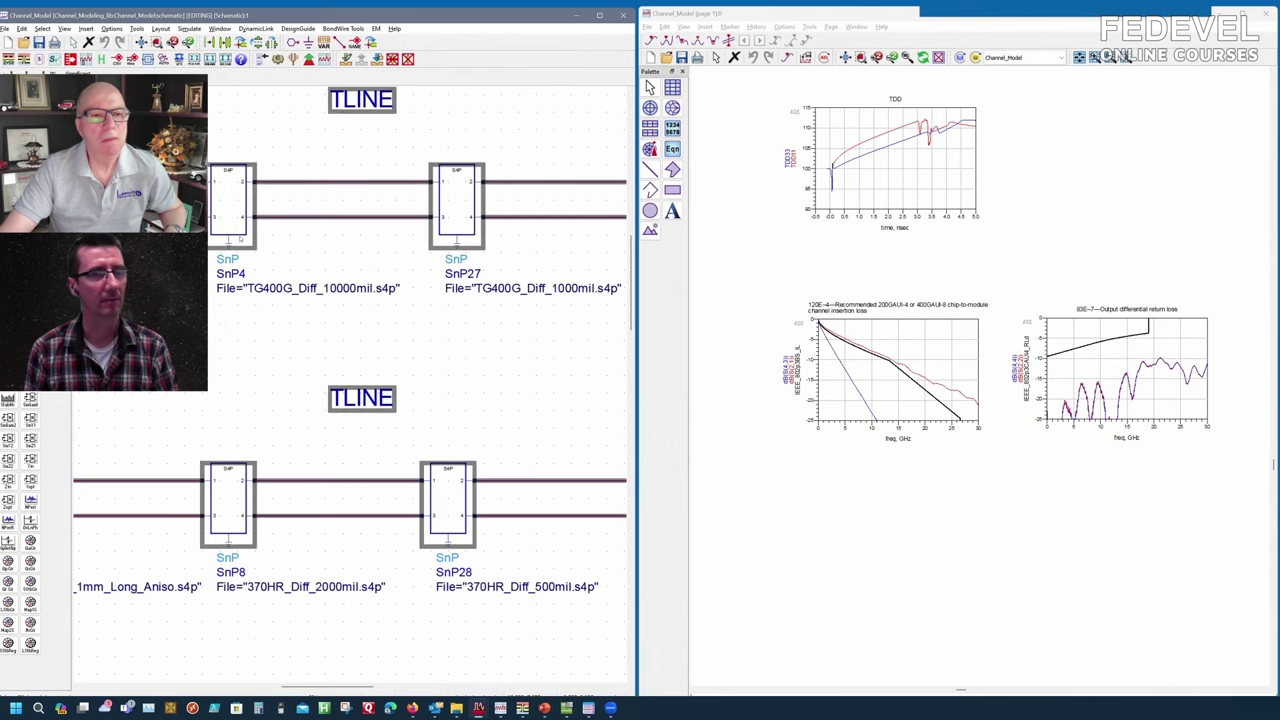
left_click(899, 345)
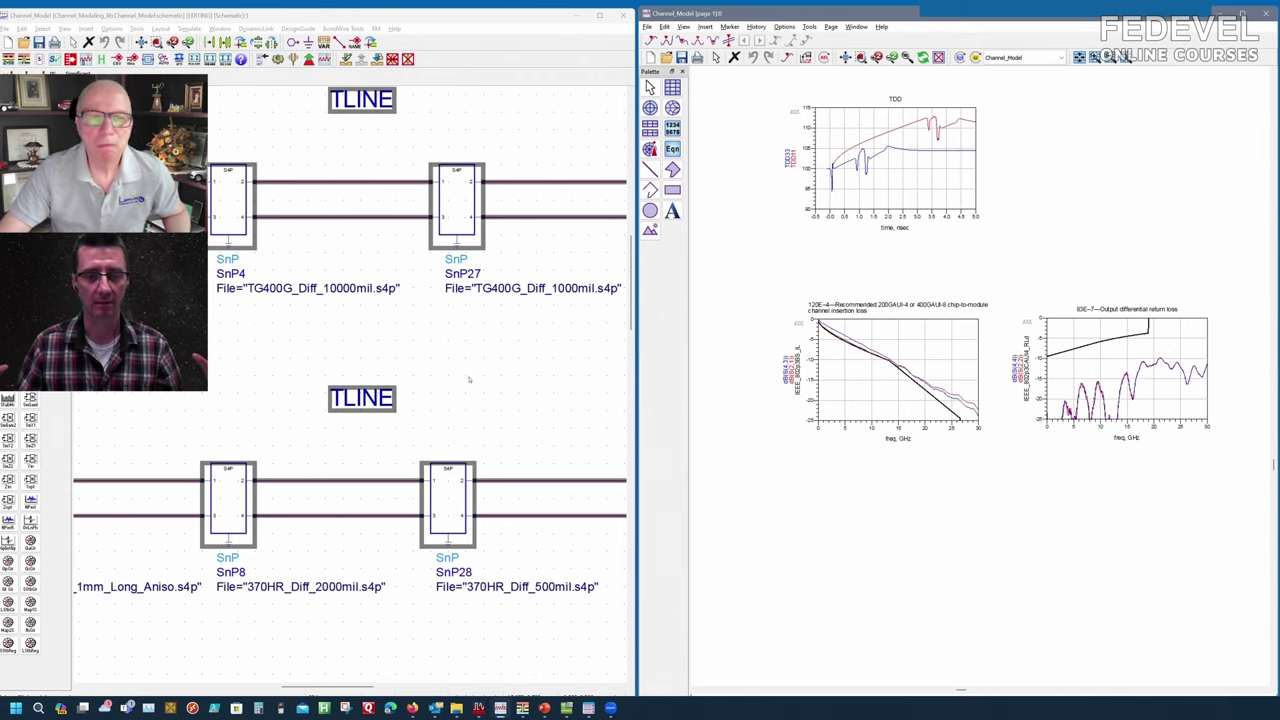
Examine the via, line, connector and module models of both channels against the TDR, insertion loss and return loss plots.
scroll(349, 388, "down", 4)
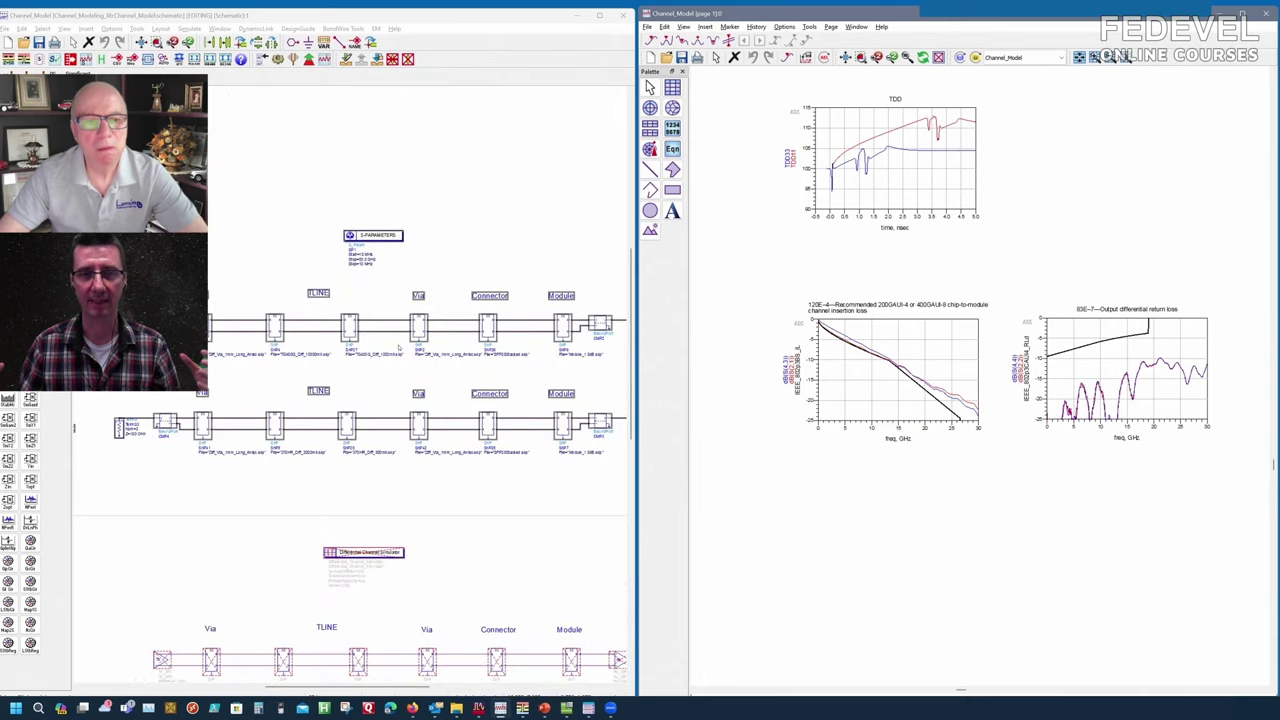
scroll(367, 380, "up", 1)
scroll(300, 388, "down", 1)
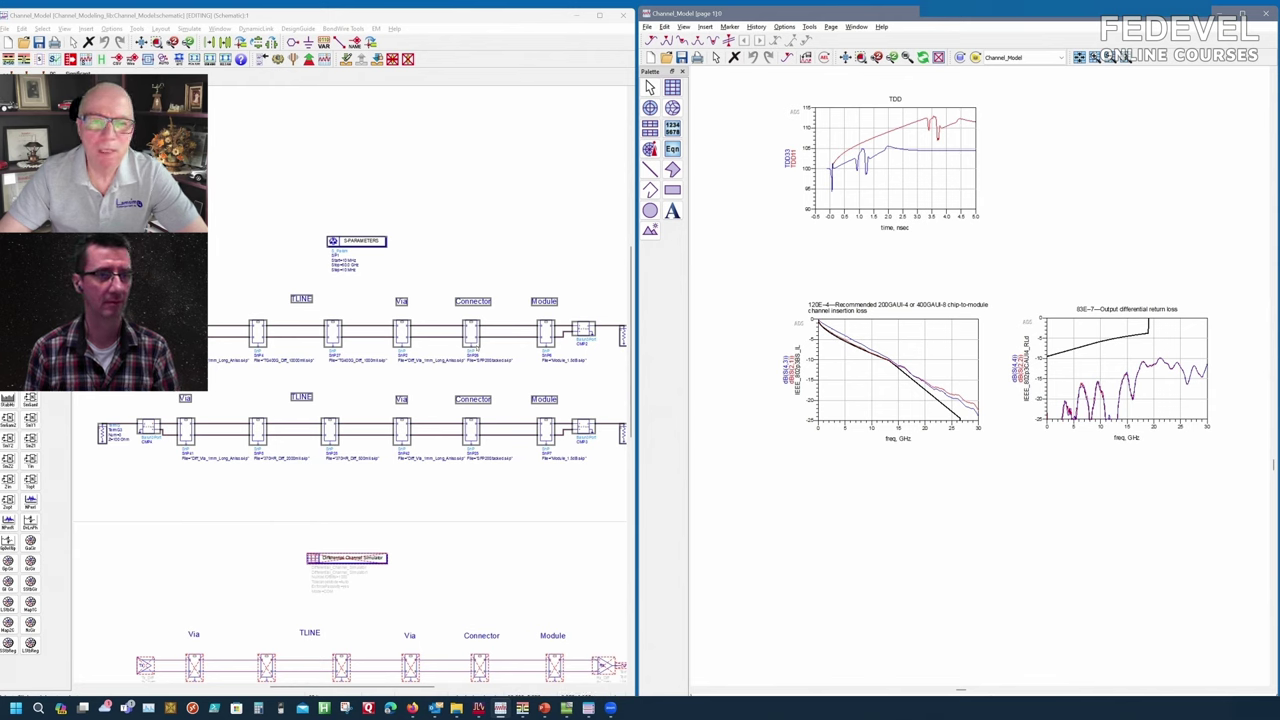
scroll(363, 381, "up", 3)
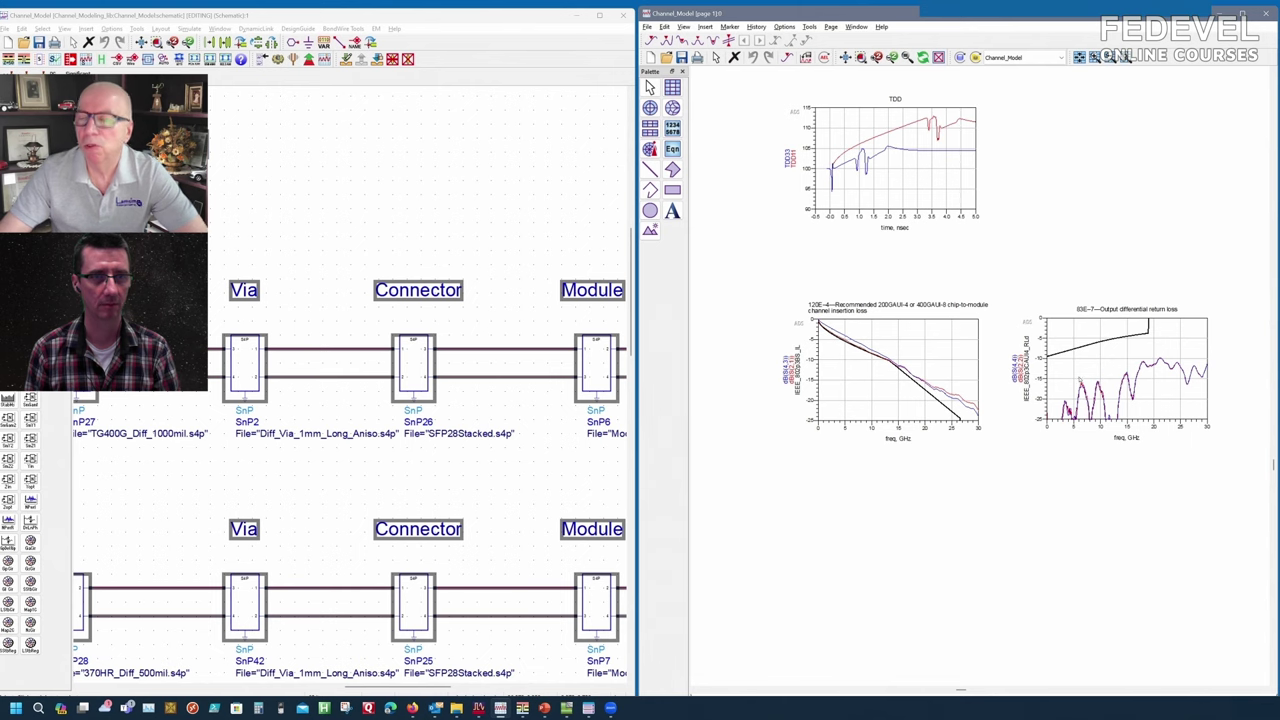
scroll(352, 375, "down", 2)
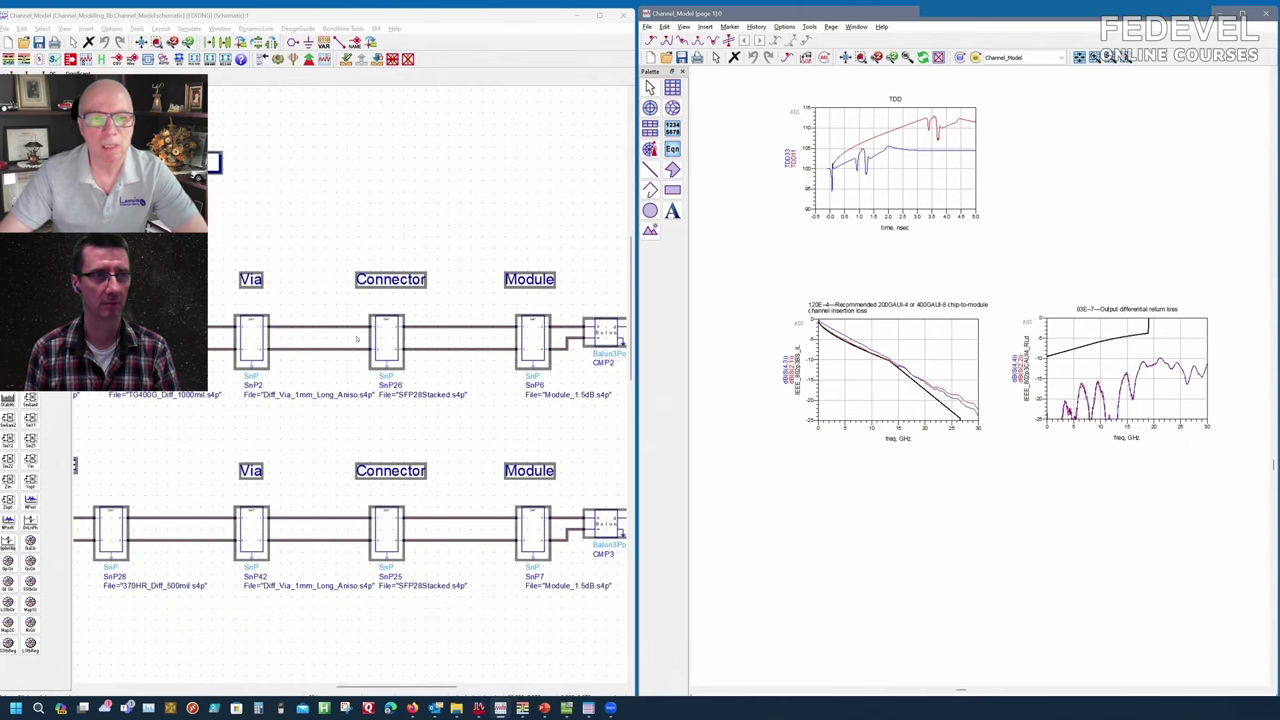
scroll(352, 375, "down", 1)
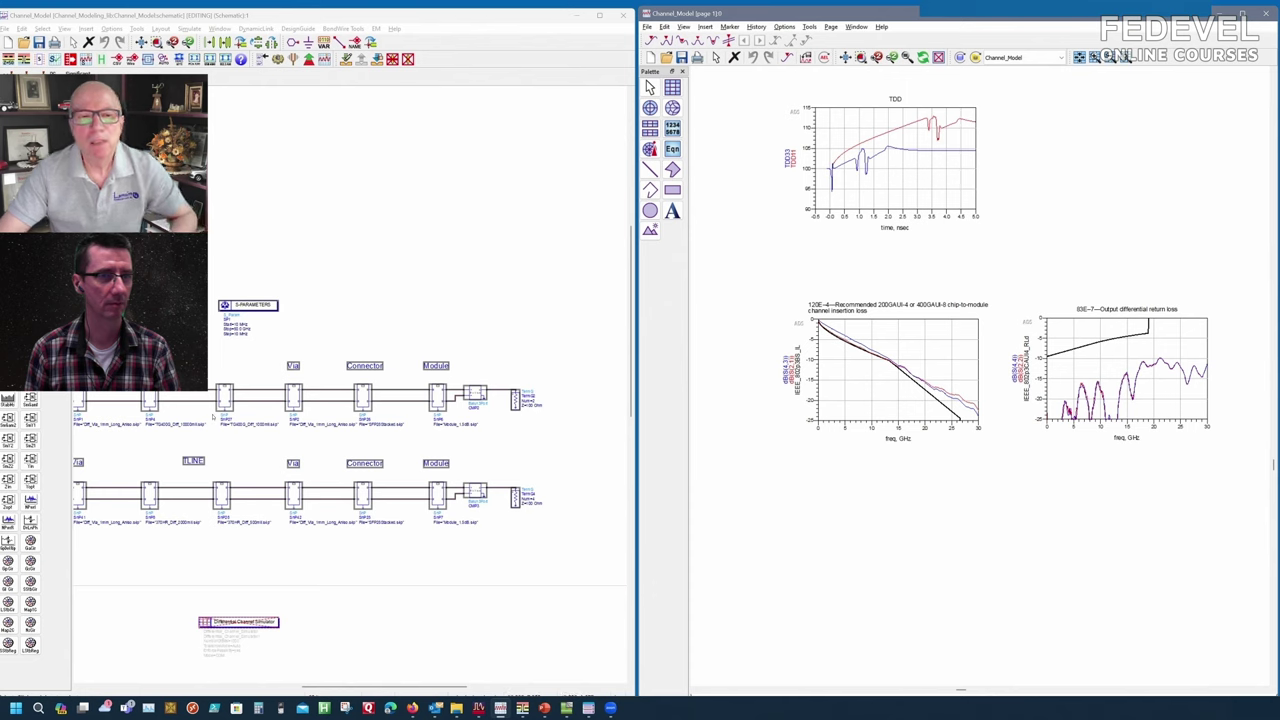
scroll(268, 393, "down", 1)
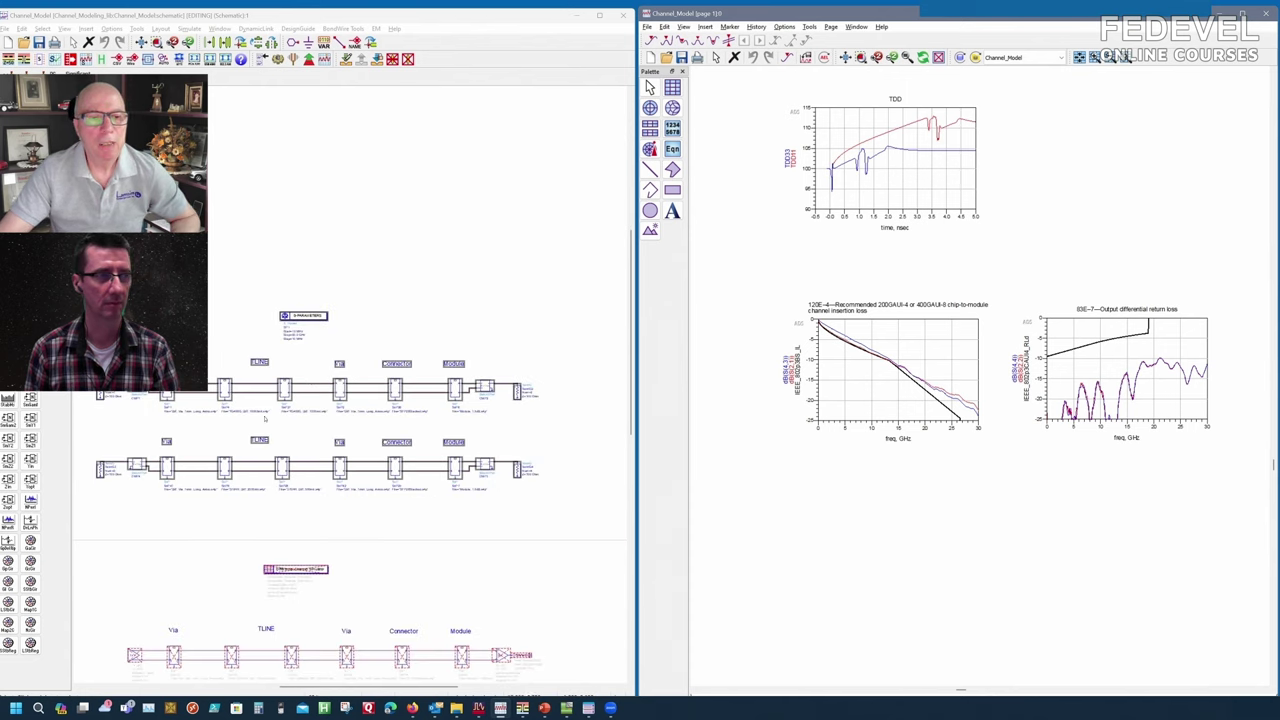
scroll(325, 400, "up", 1)
scroll(325, 400, "down", 2)
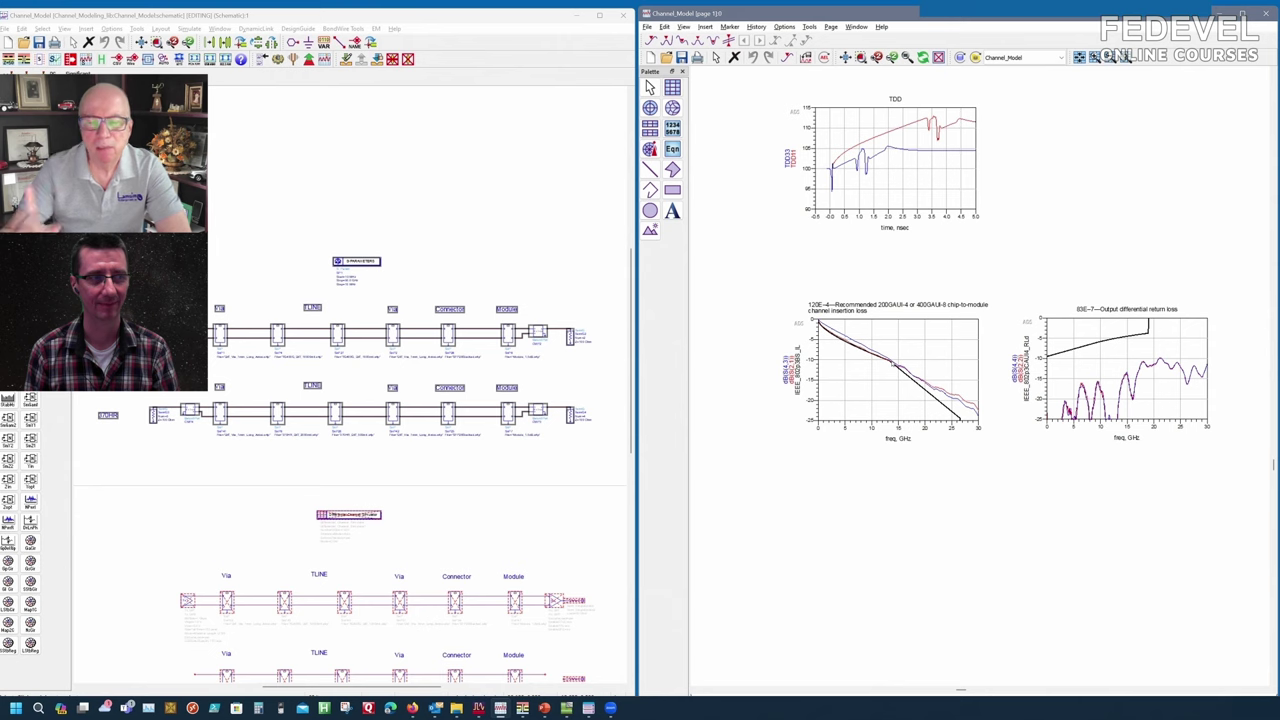
mouse_move(896, 367)
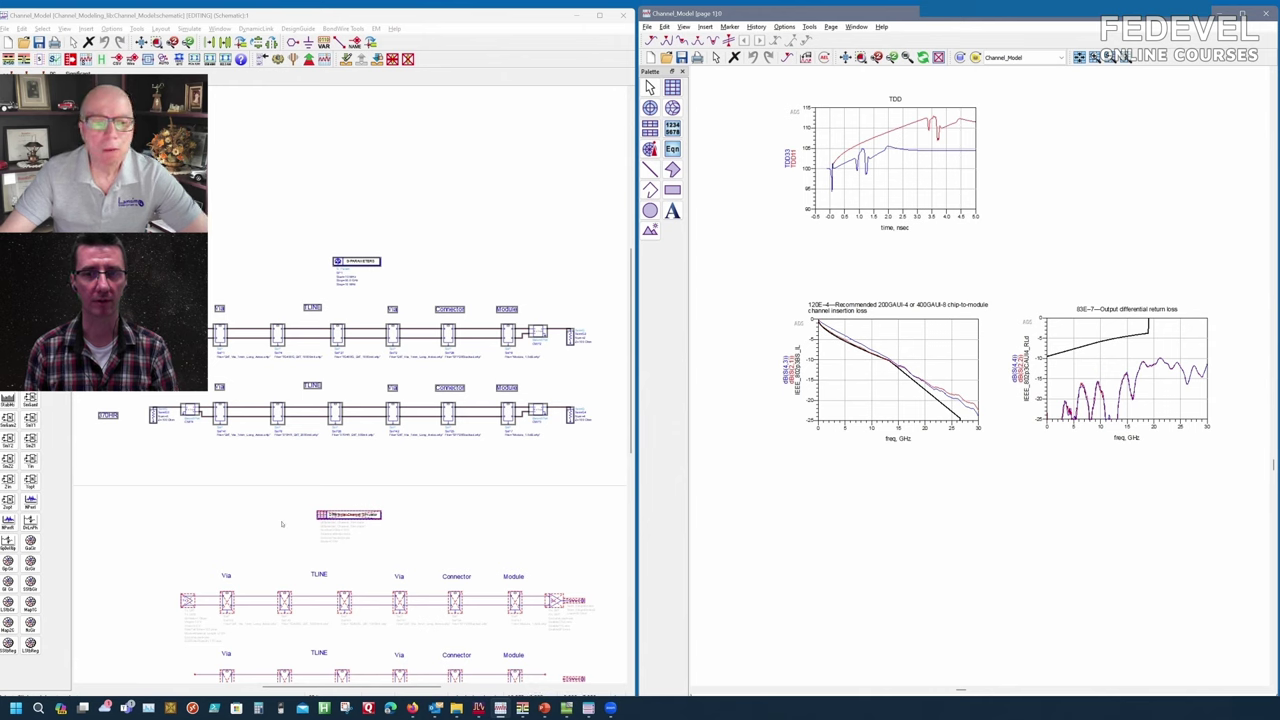
Deactivate the S-parameter controller and all components of the TG400G and 370HR S-parameter channels.
scroll(313, 416, "down", 1)
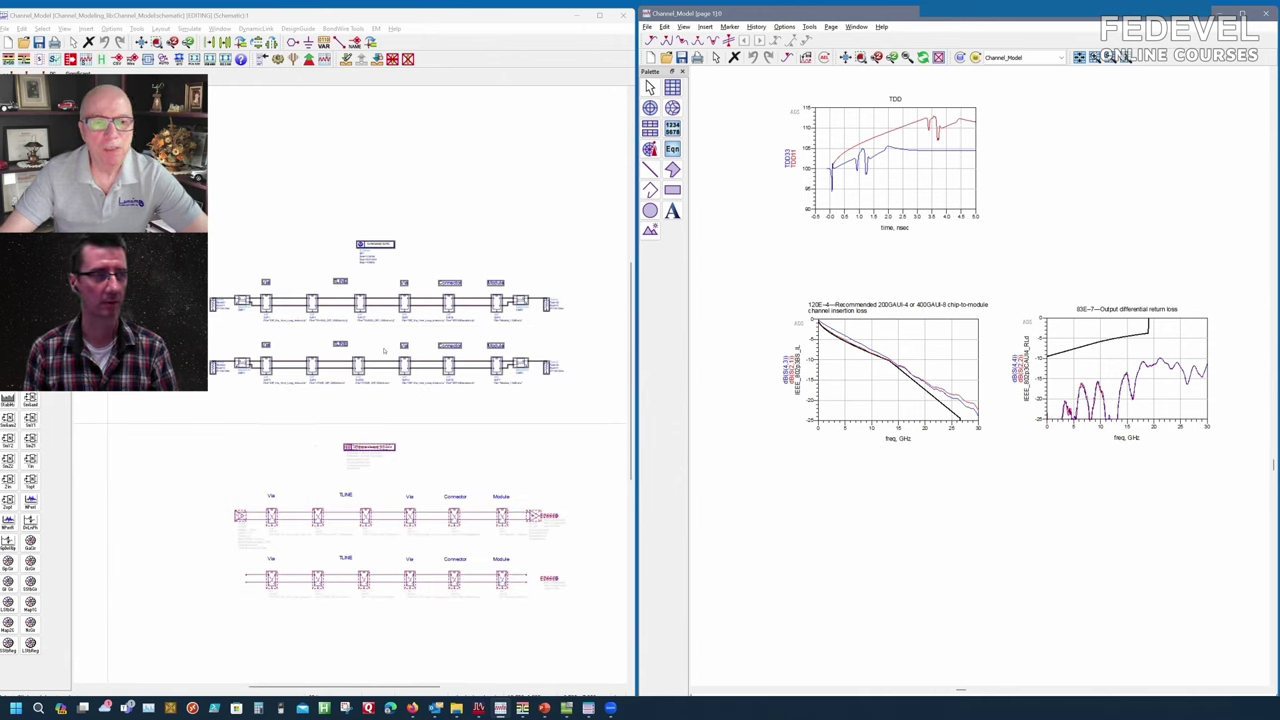
left_click(408, 408)
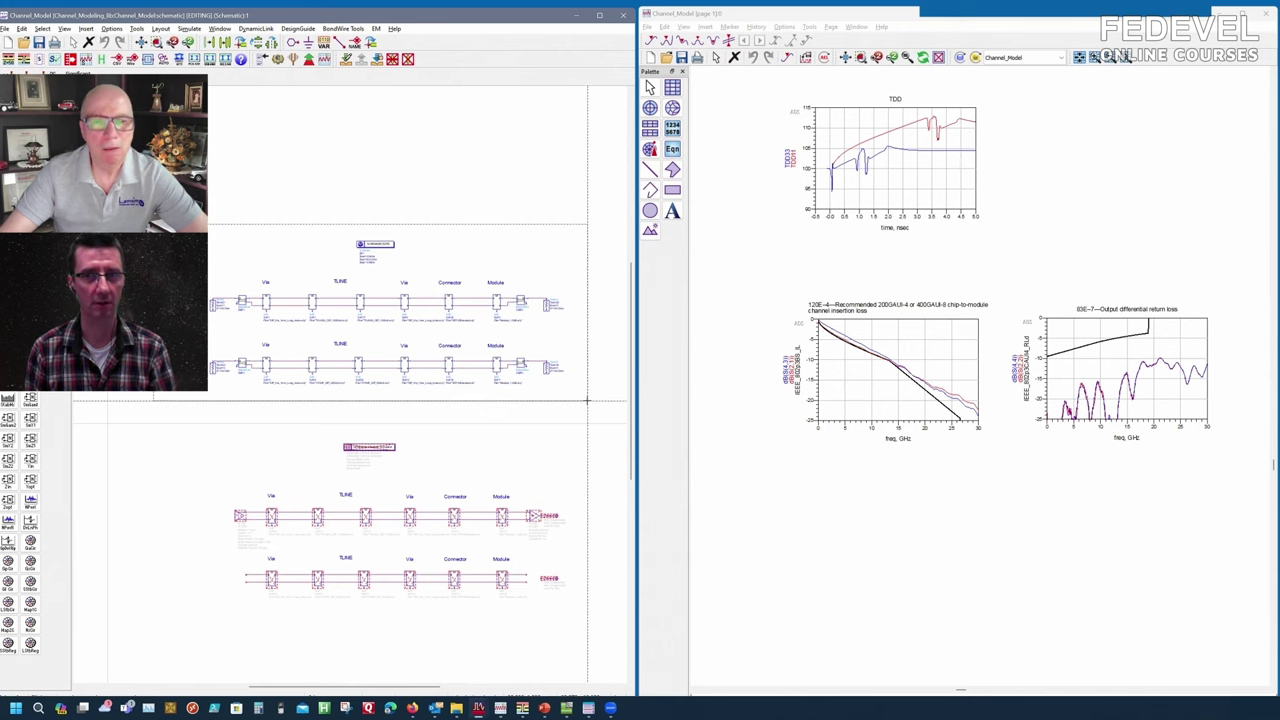
left_click(389, 324)
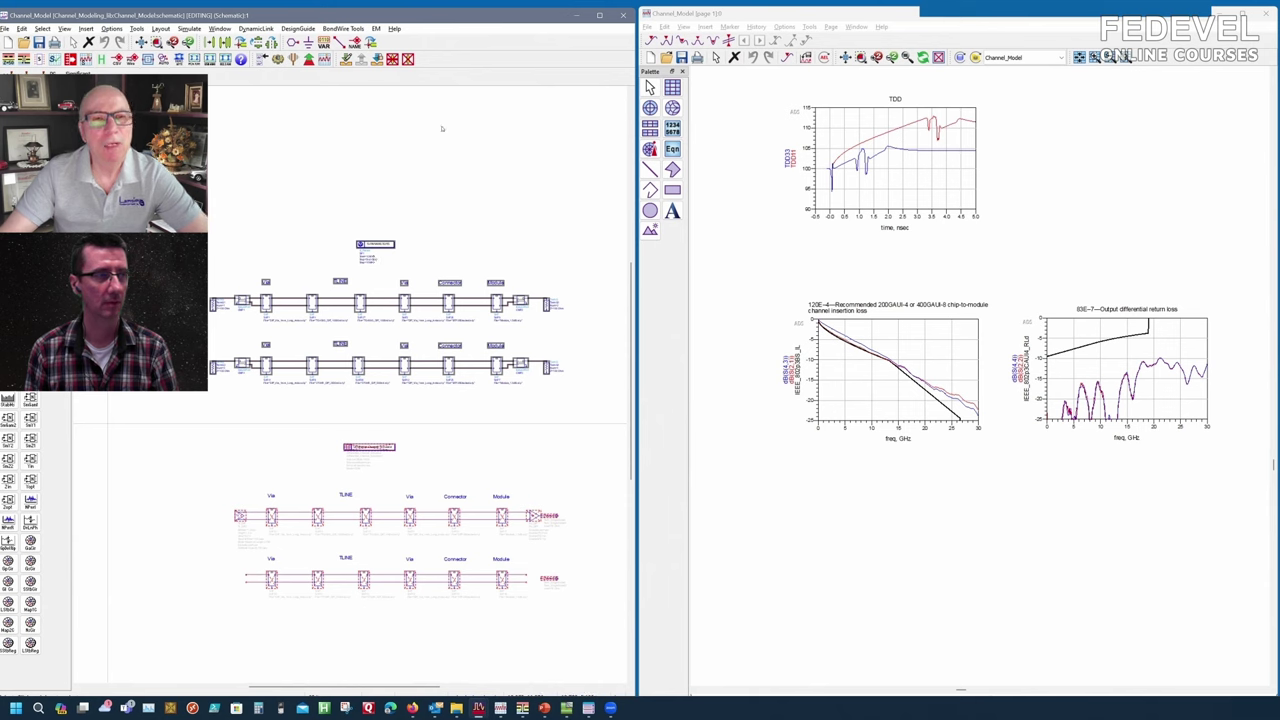
left_click_drag(565, 235, 588, 626)
right_click(464, 457)
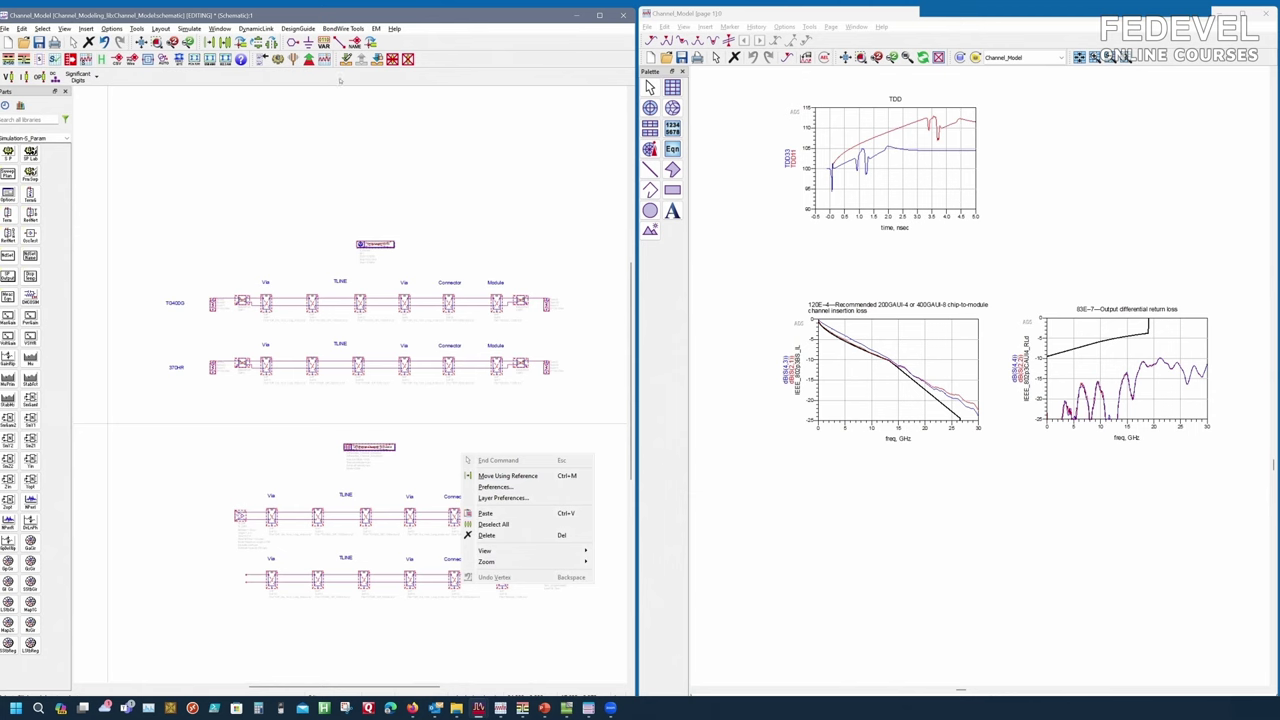
left_click(111, 500)
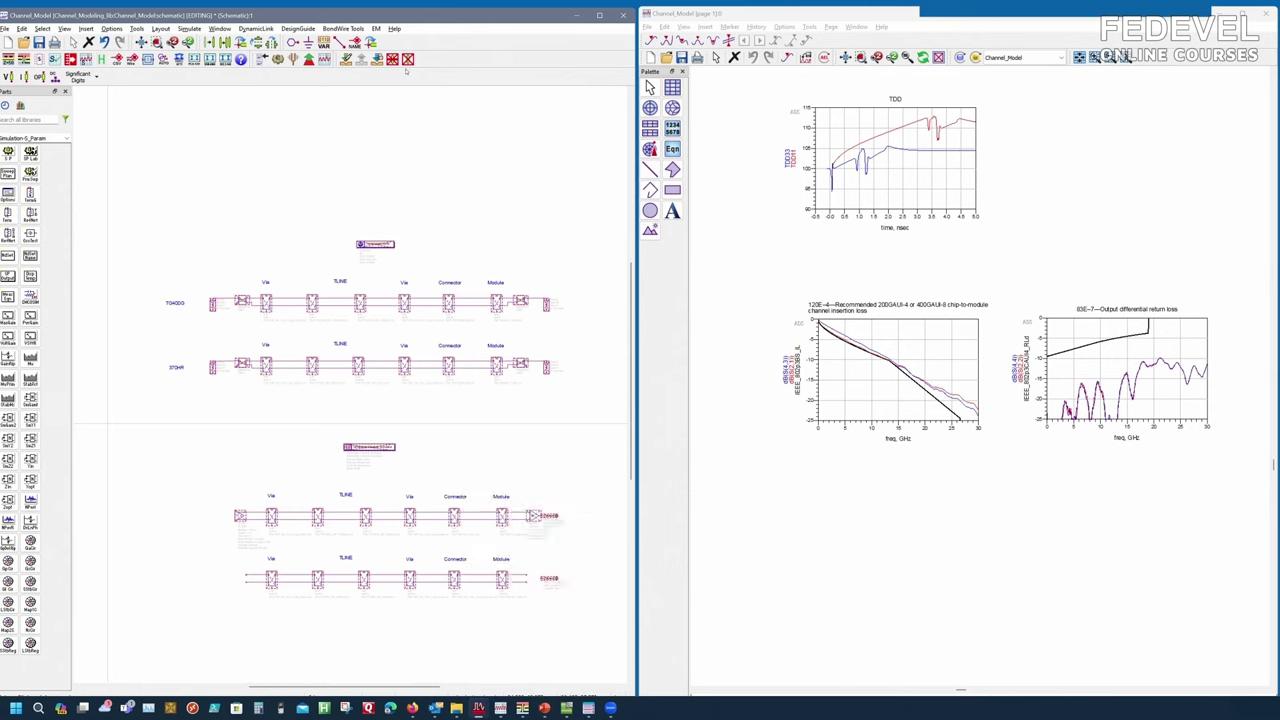
Activate the Differential Channel Simulator and all components of the two channels below it.
left_click_drag(213, 440, 560, 604)
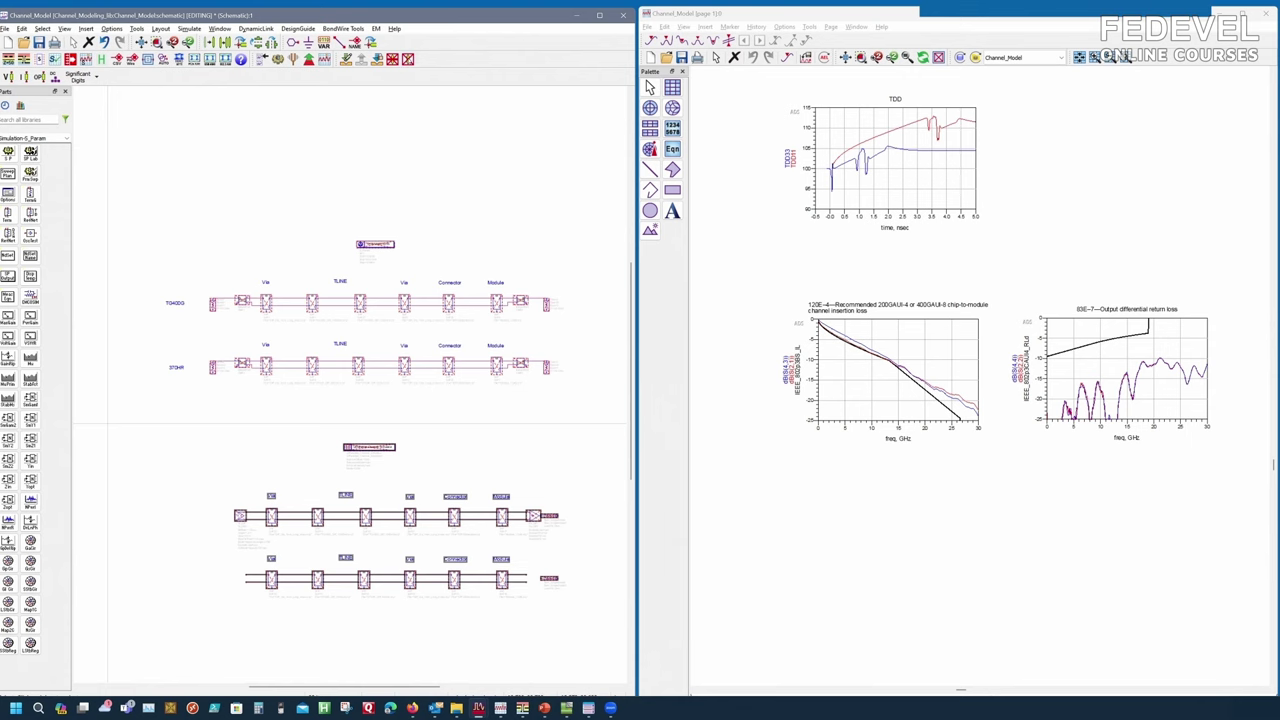
left_click(407, 58)
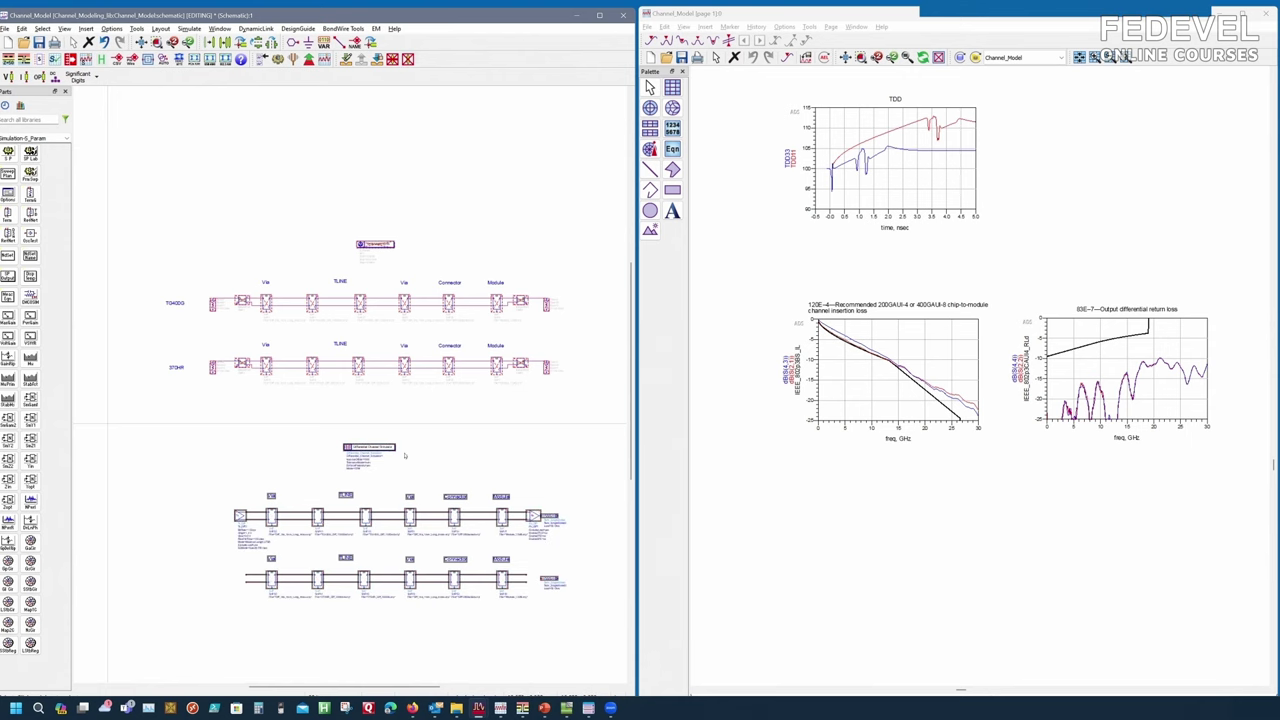
scroll(369, 362, "up", 5)
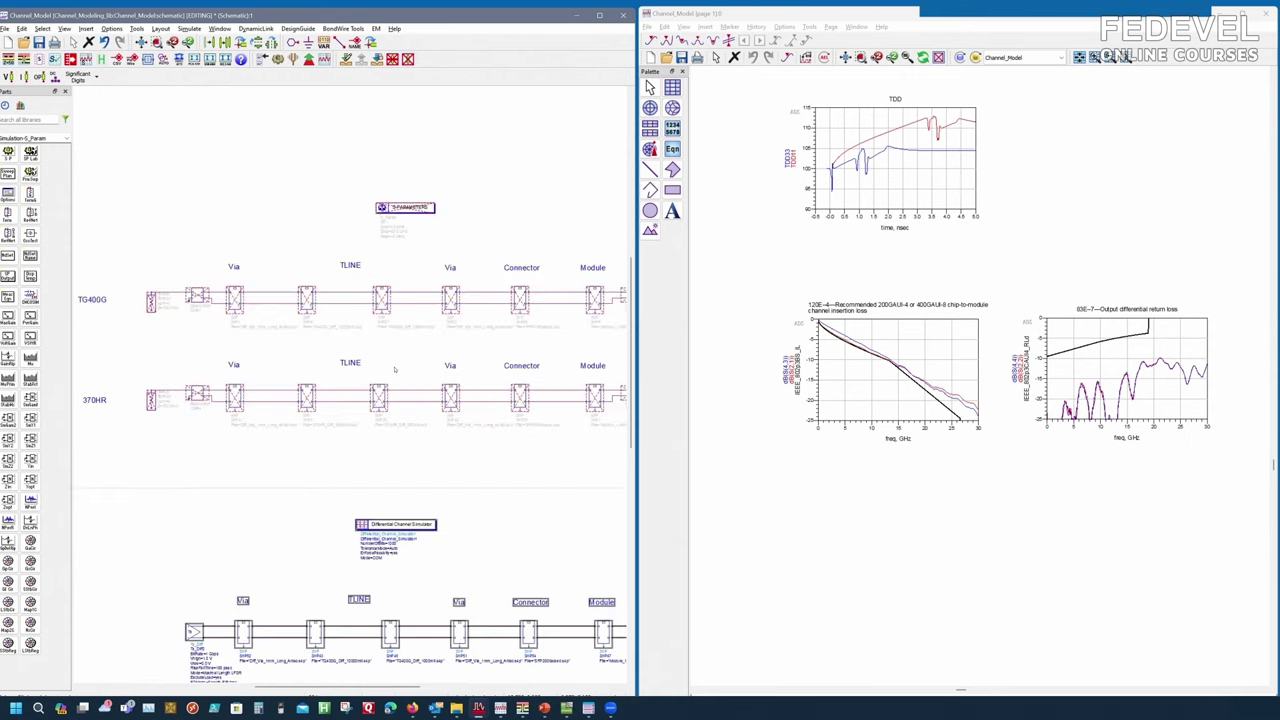
scroll(353, 331, "up", 1)
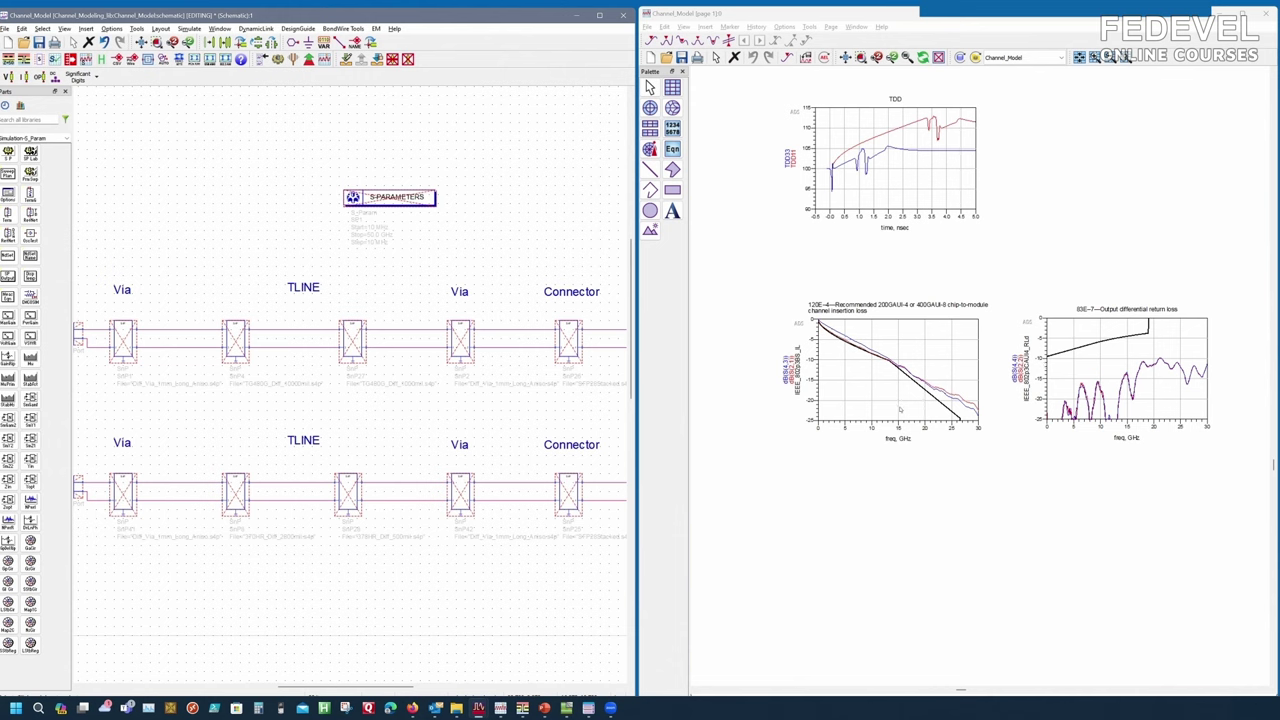
scroll(242, 436, "down", 4)
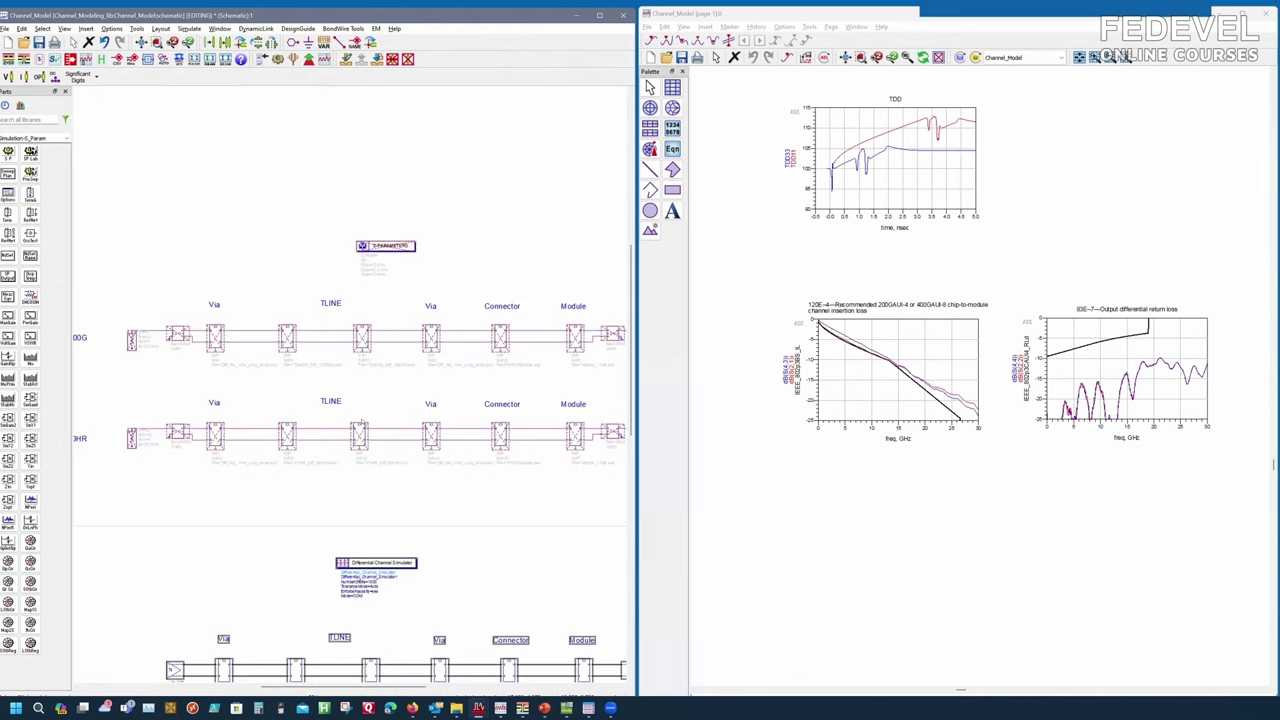
scroll(396, 378, "up", 3)
scroll(396, 378, "down", 1)
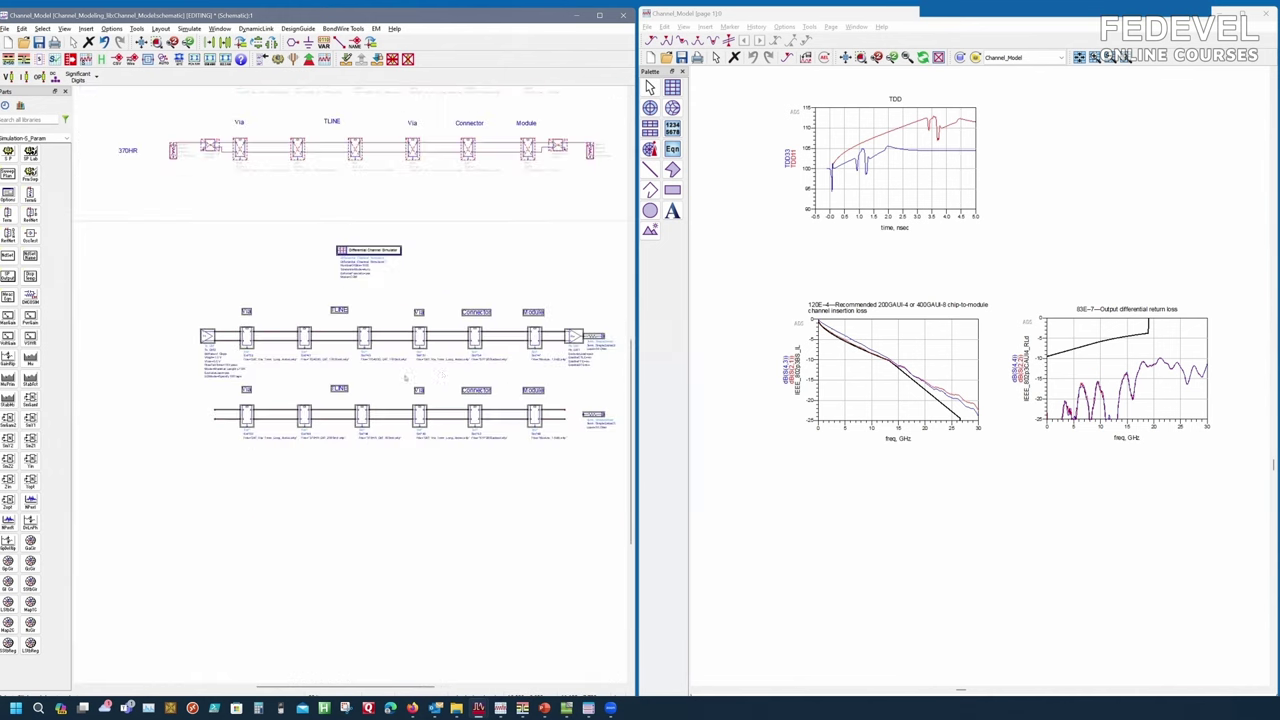
Show the Simulation-ChannelSim parts for use with the Differential Channel Simulator.
left_click_drag(445, 371, 376, 384)
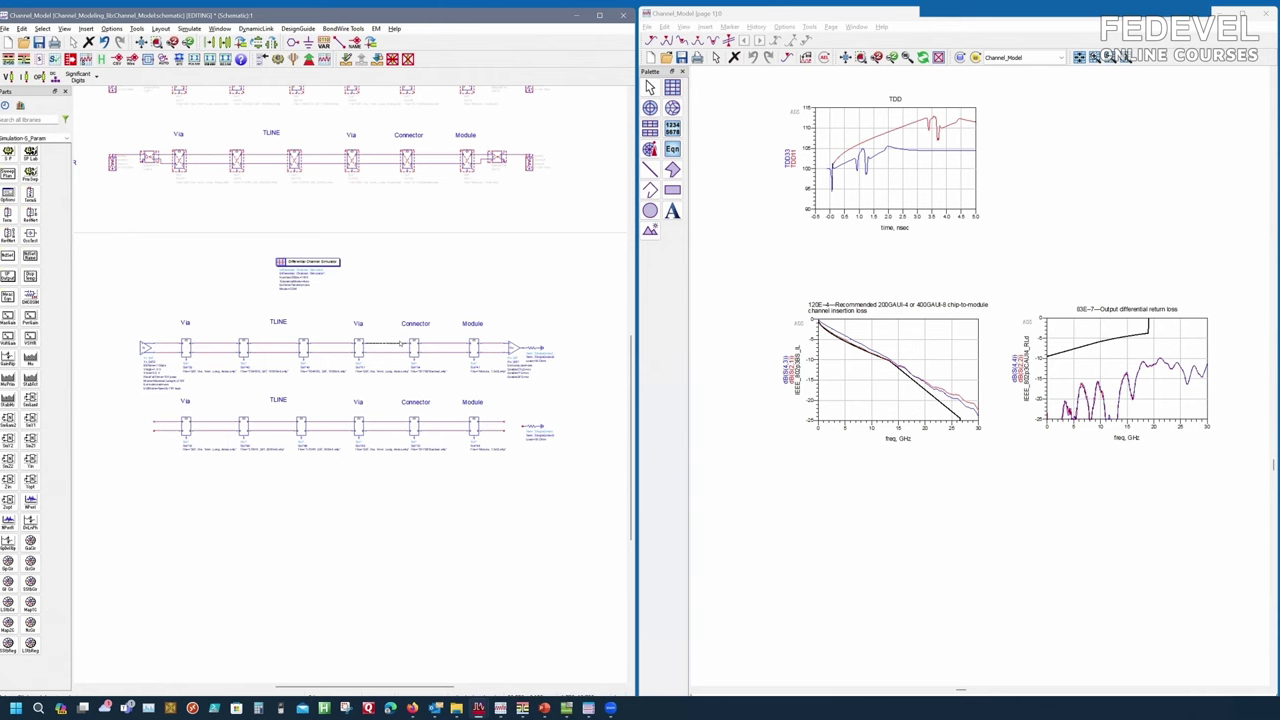
scroll(310, 272, "up", 4)
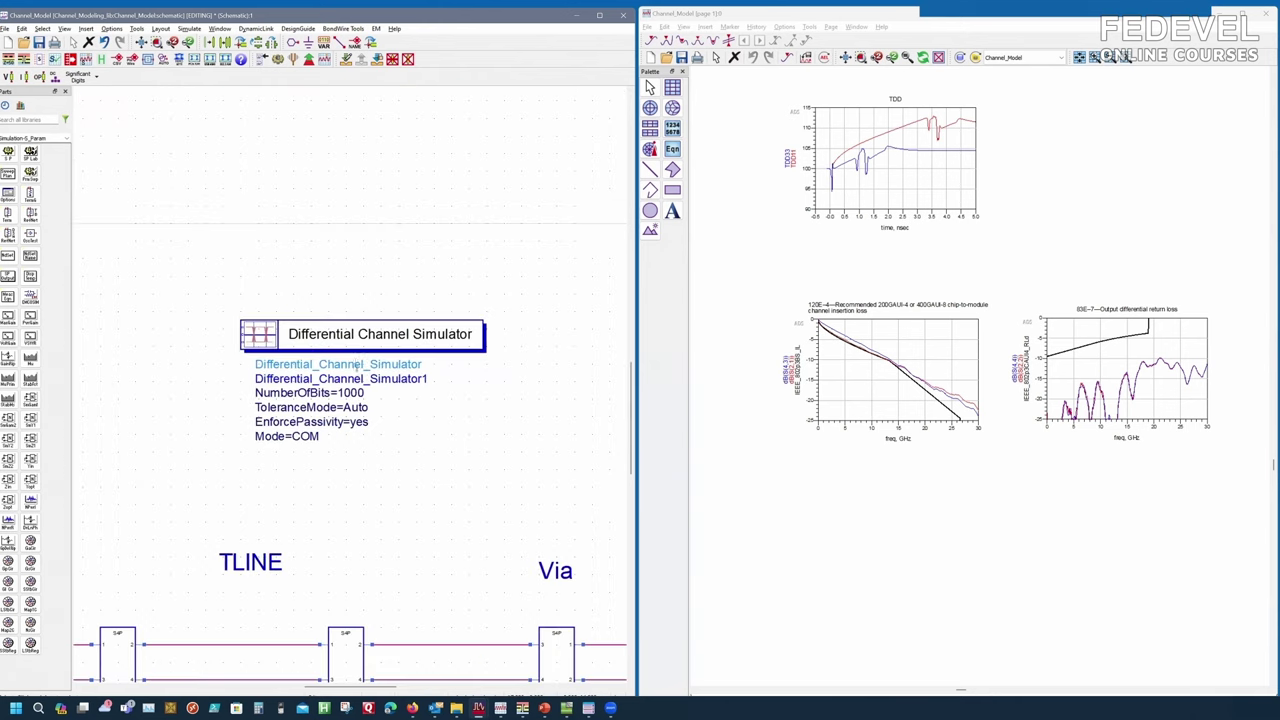
left_click(66, 137)
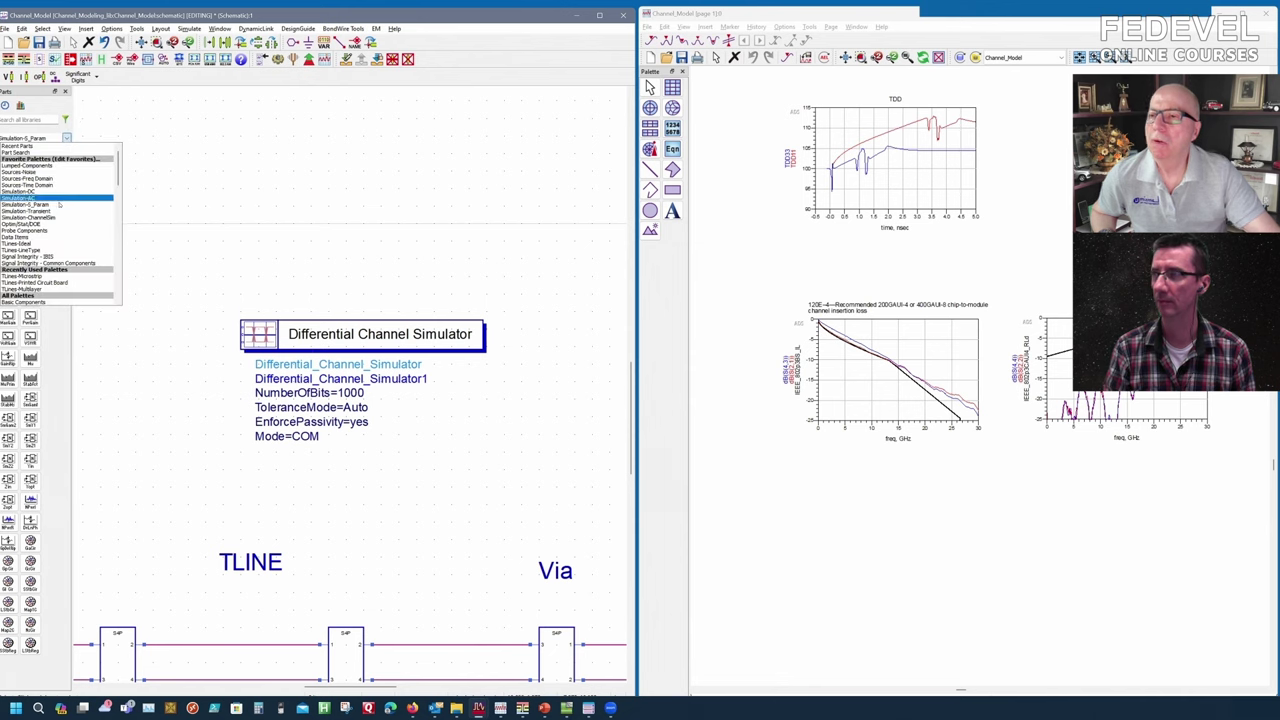
scroll(60, 217, "down", 1)
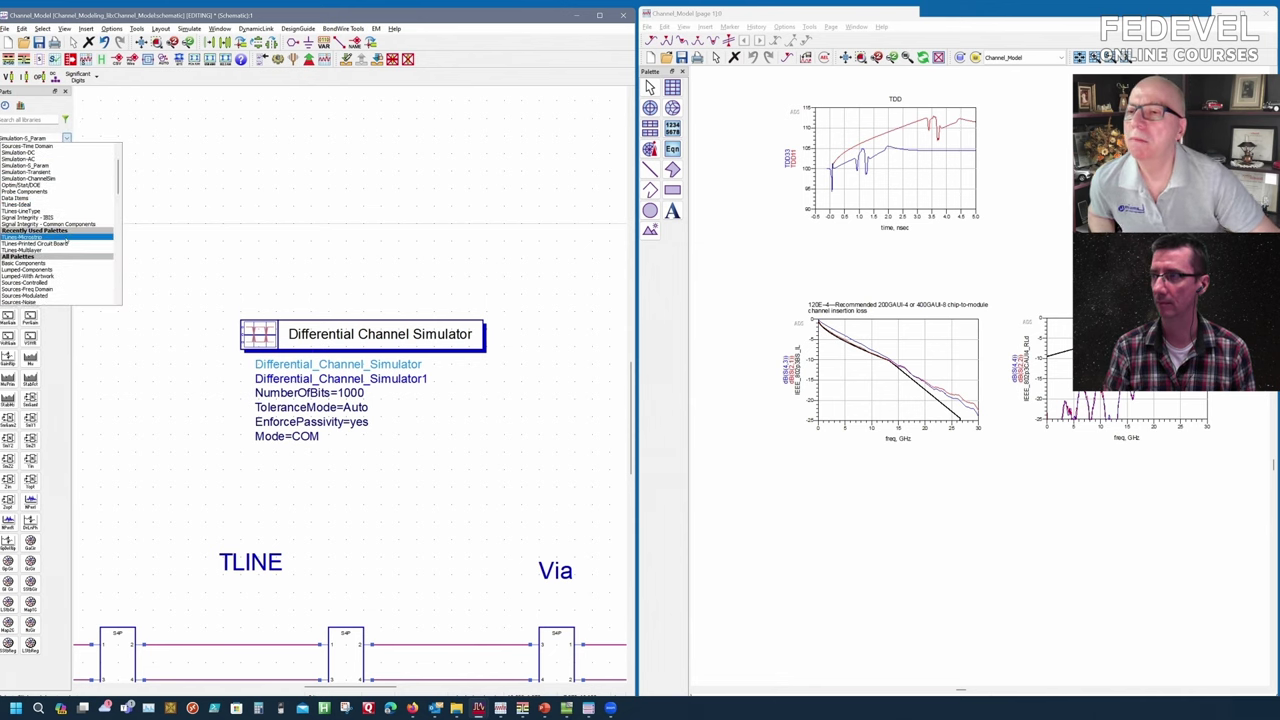
left_click(55, 178)
Place a ChannelSim controller above the Differential Channel Simulator and delete it again.
left_click(8, 152)
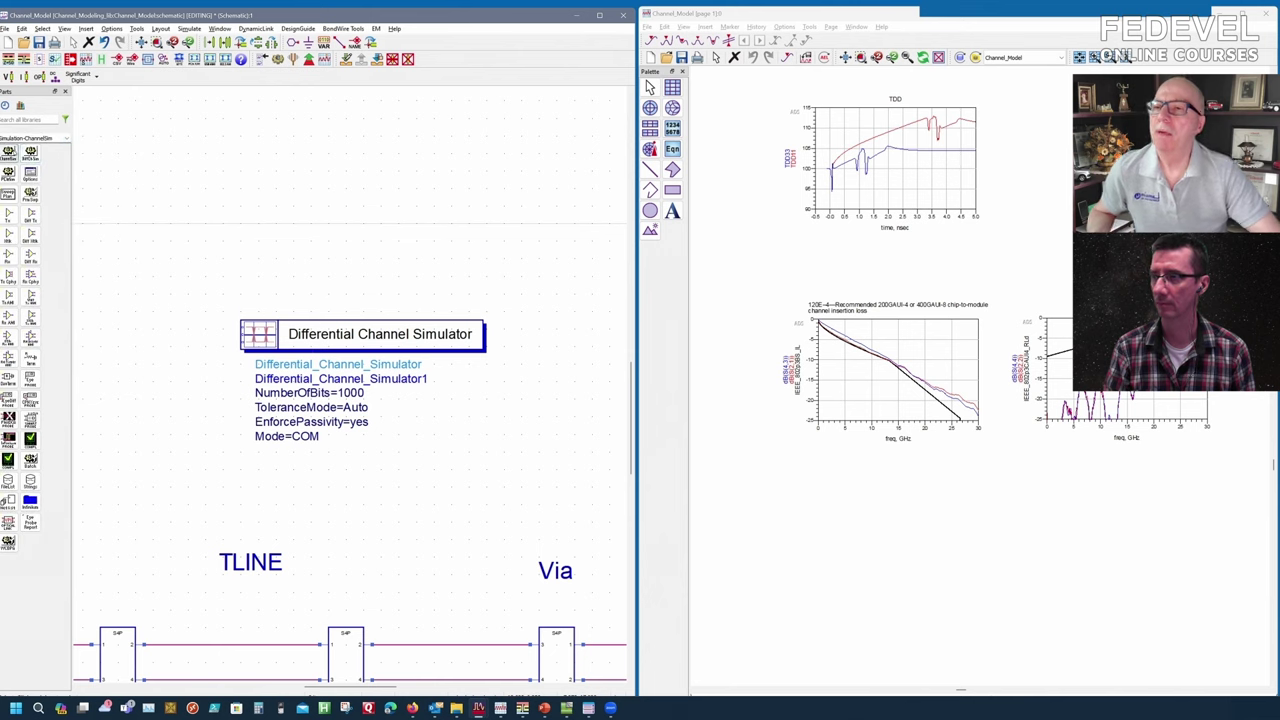
left_click(322, 200)
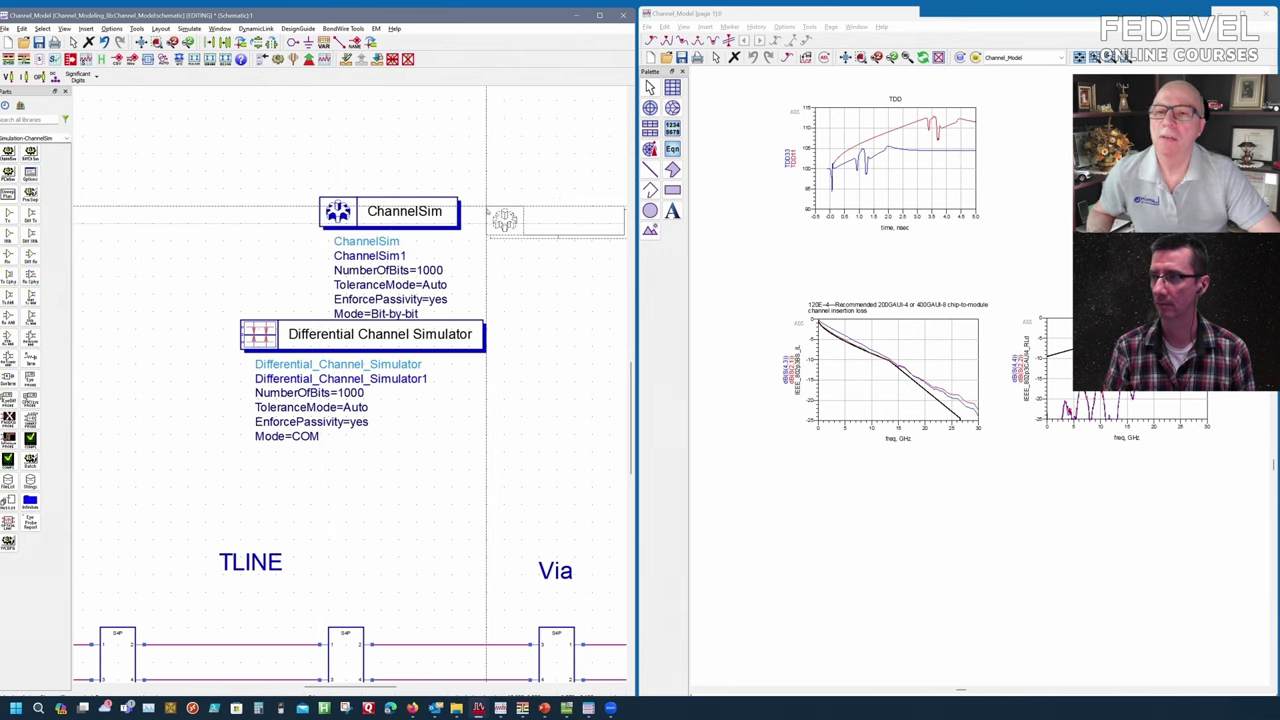
key("Escape")
left_click(431, 208)
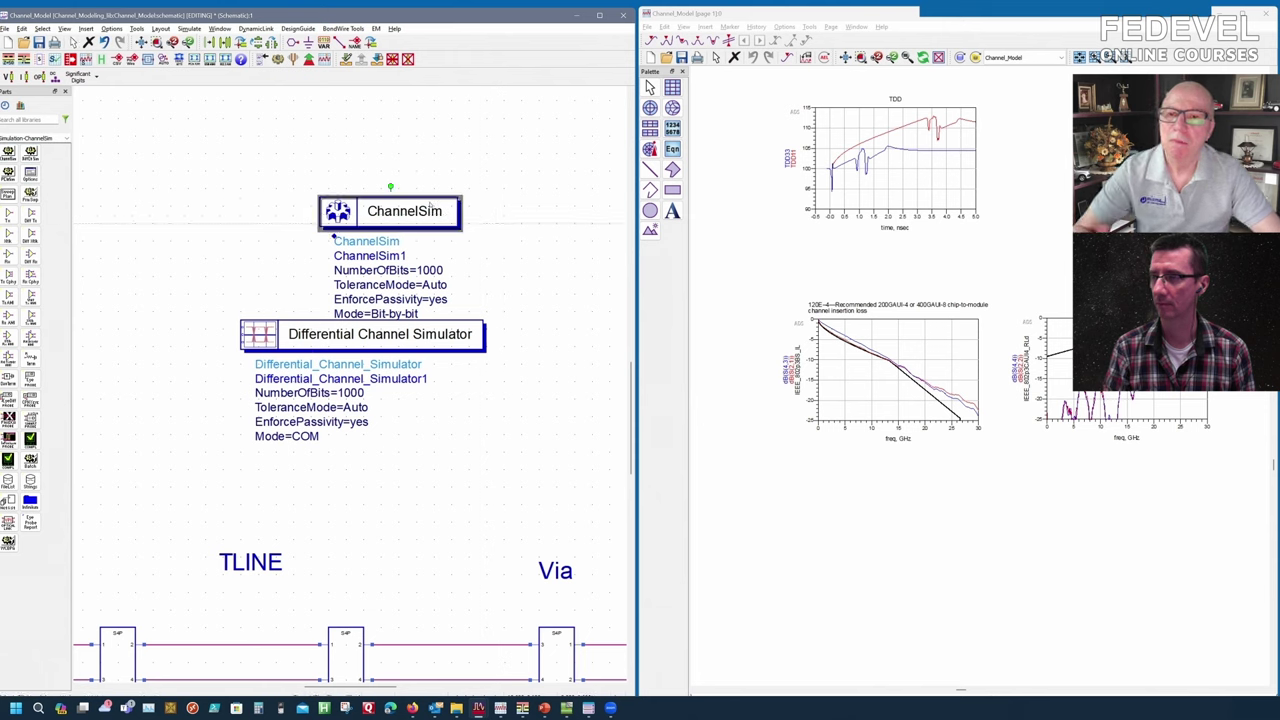
key("Delete")
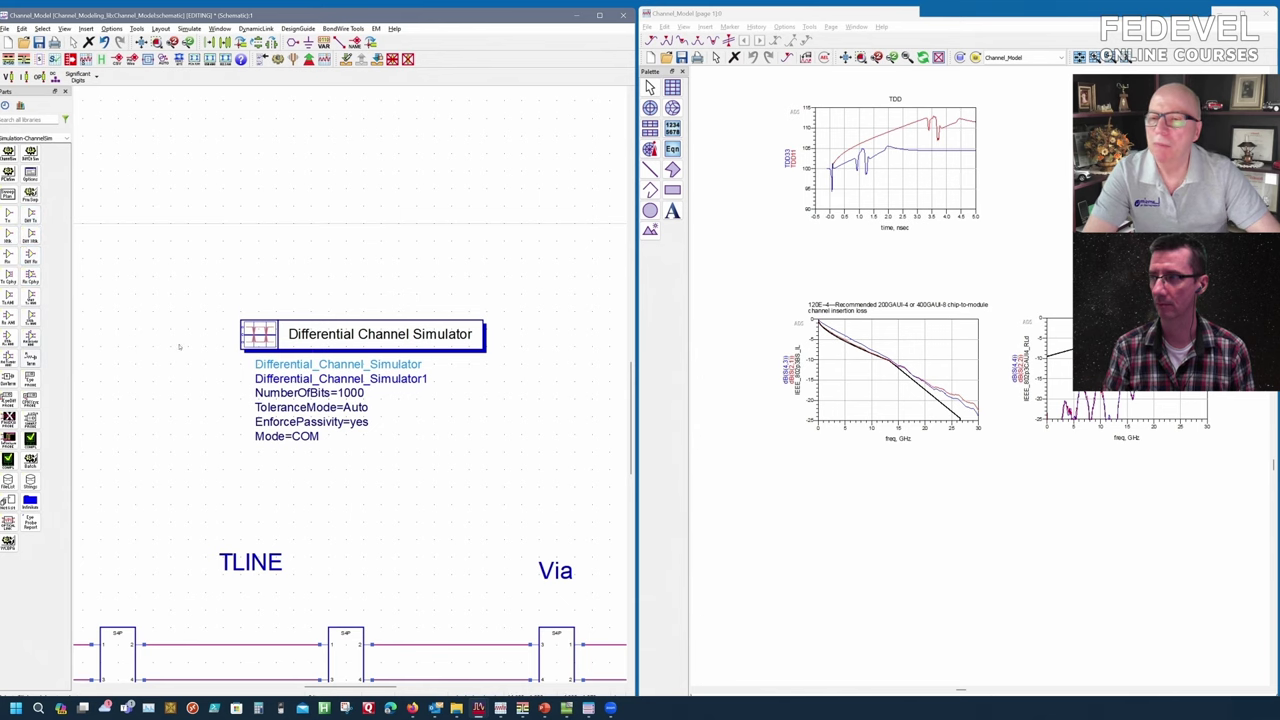
Examine the Tx_Diff transmitter's settings and the arrangement of the two channels under the Differential Channel Simulator.
scroll(212, 444, "down", 4)
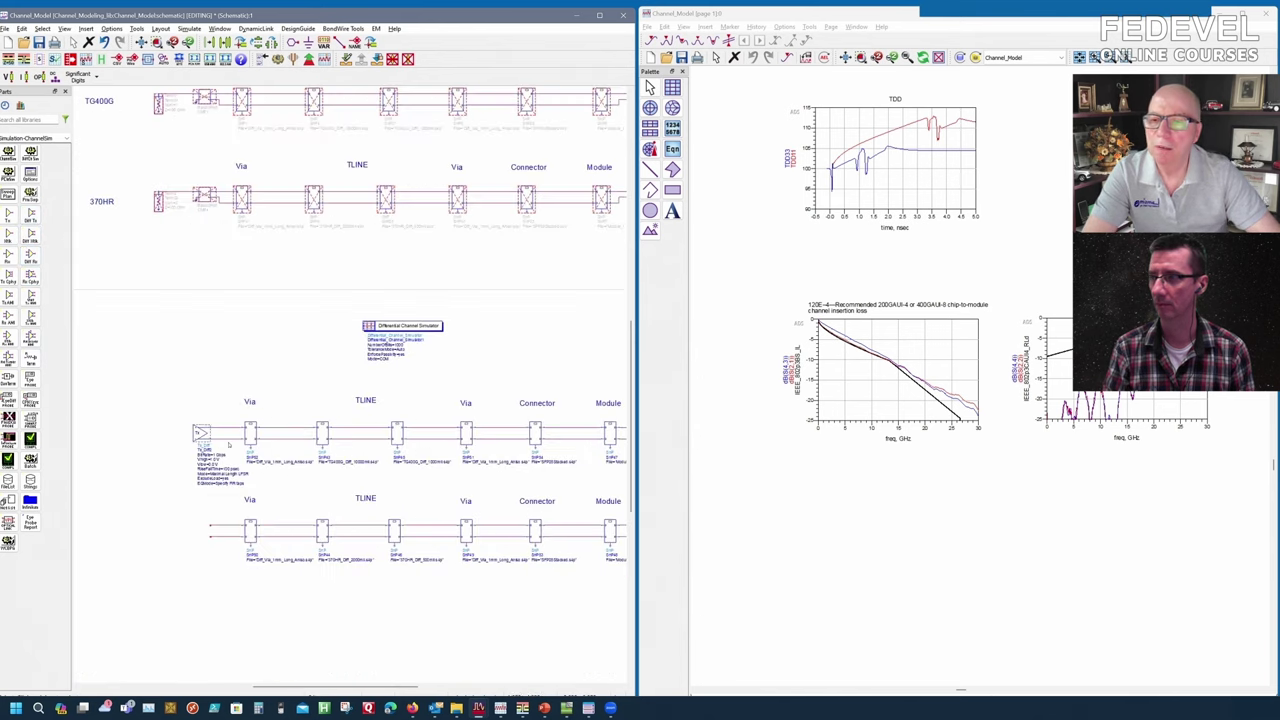
scroll(337, 435, "up", 4)
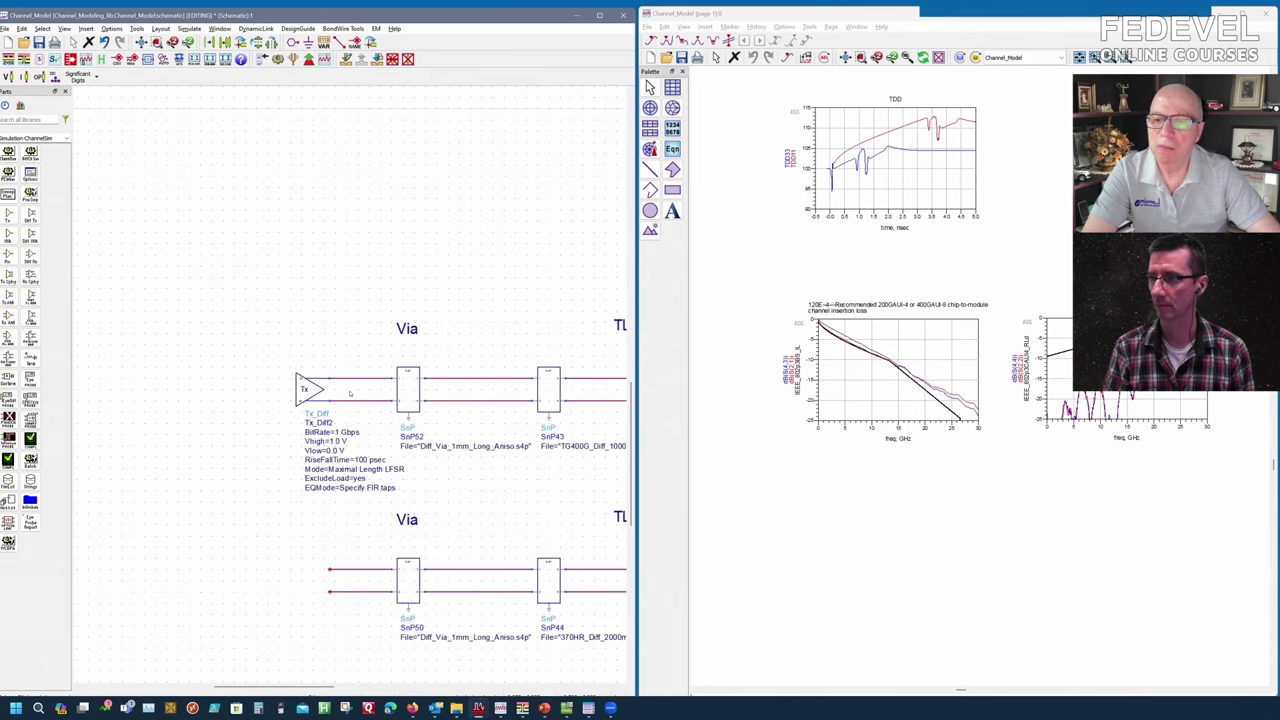
scroll(355, 389, "down", 5)
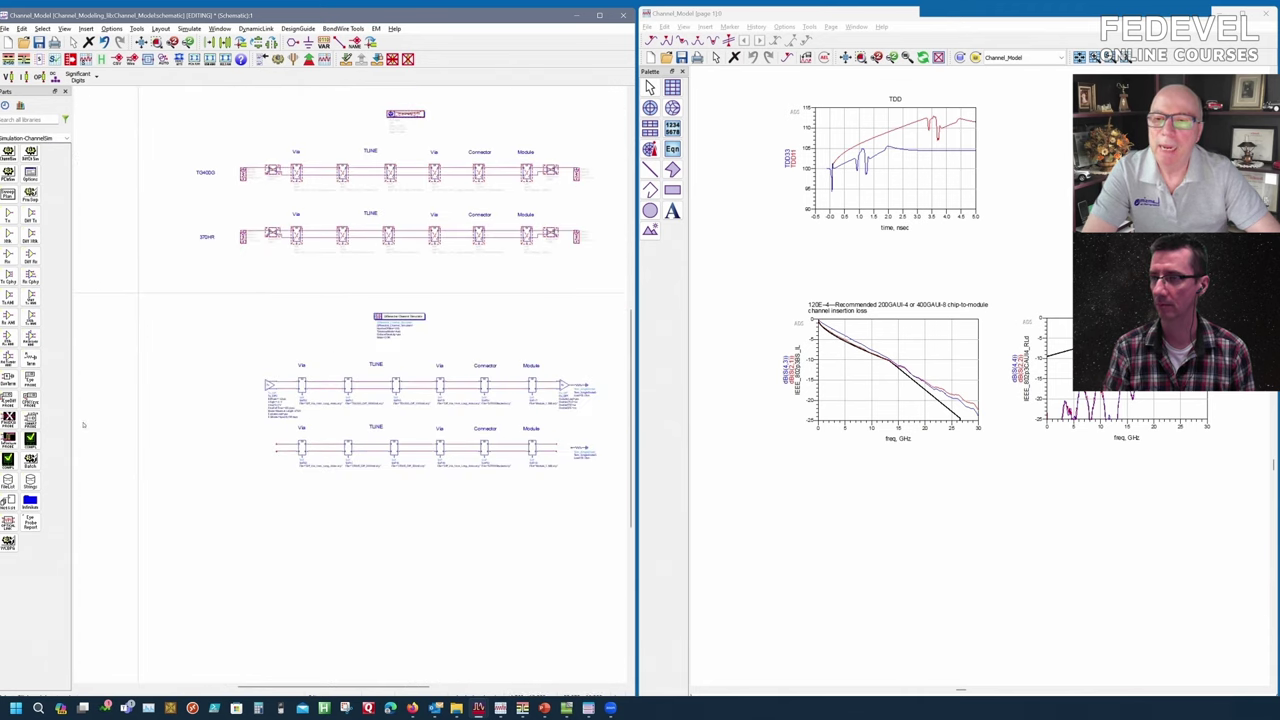
Review the Bit-by-bit, Statistical and COM analysis modes of the Differential Channel Simulator and discard the changes.
scroll(345, 375, "up", 5)
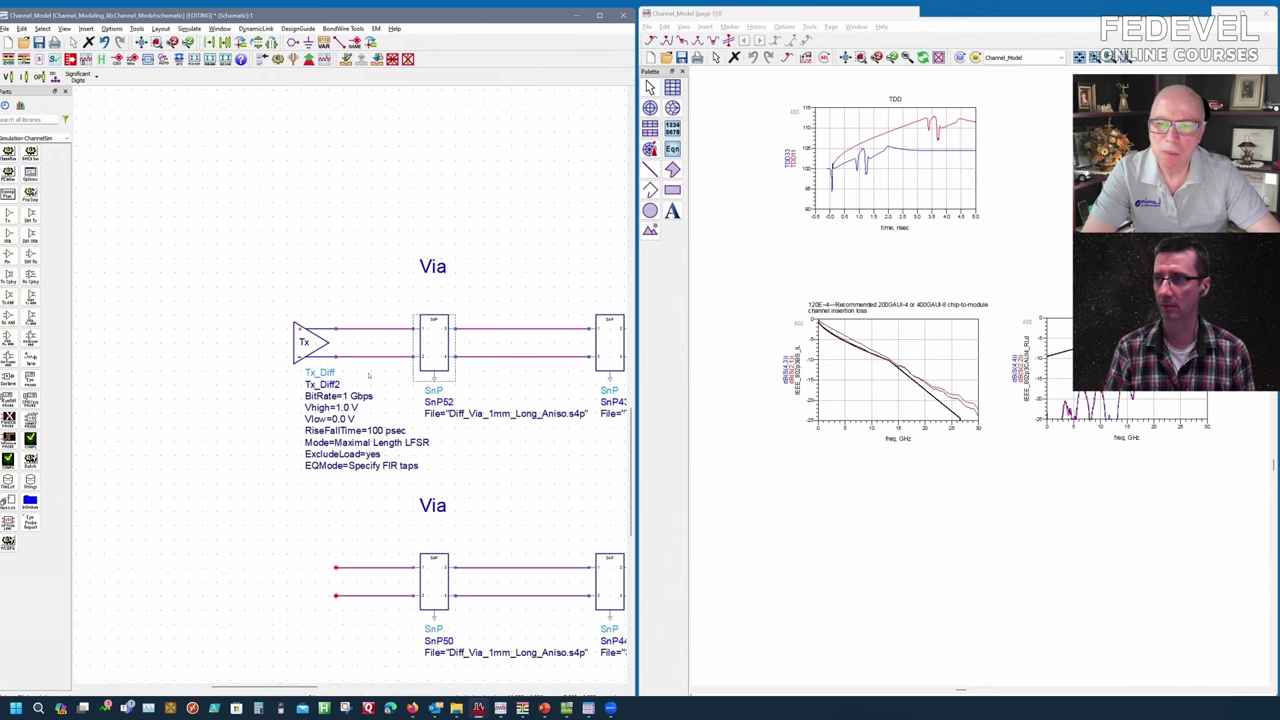
scroll(369, 375, "down", 3)
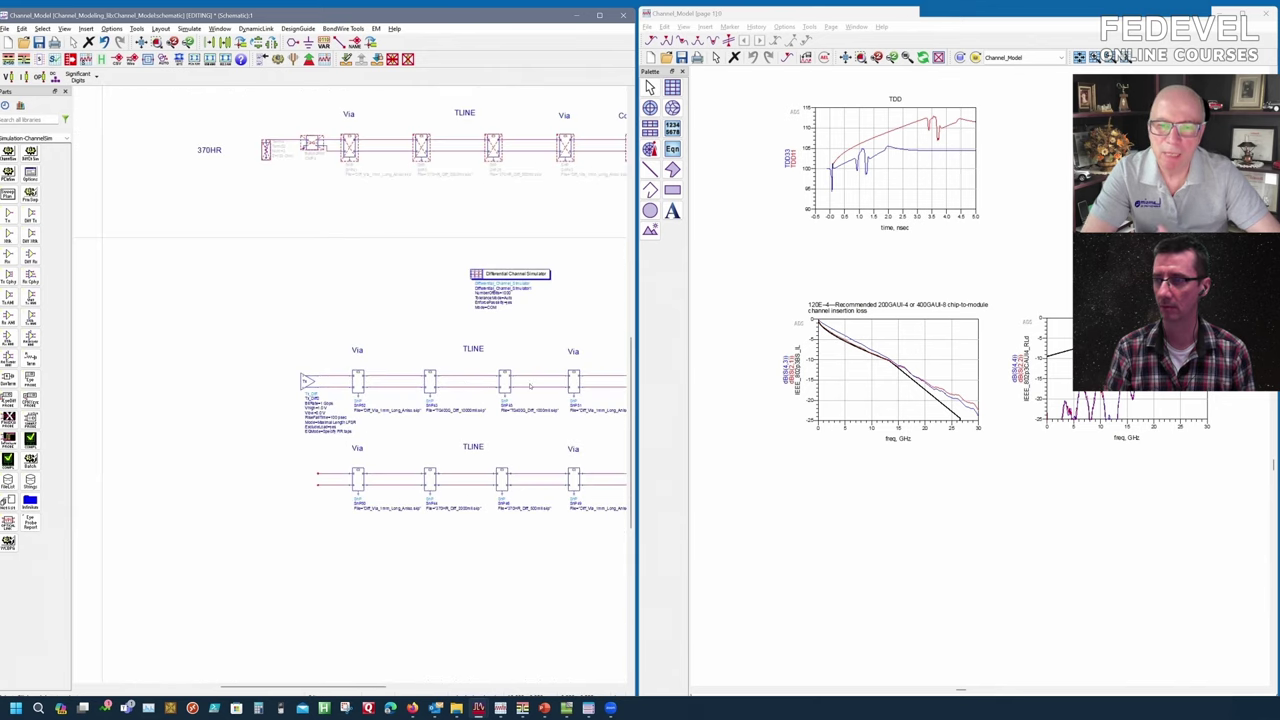
scroll(278, 388, "down", 2)
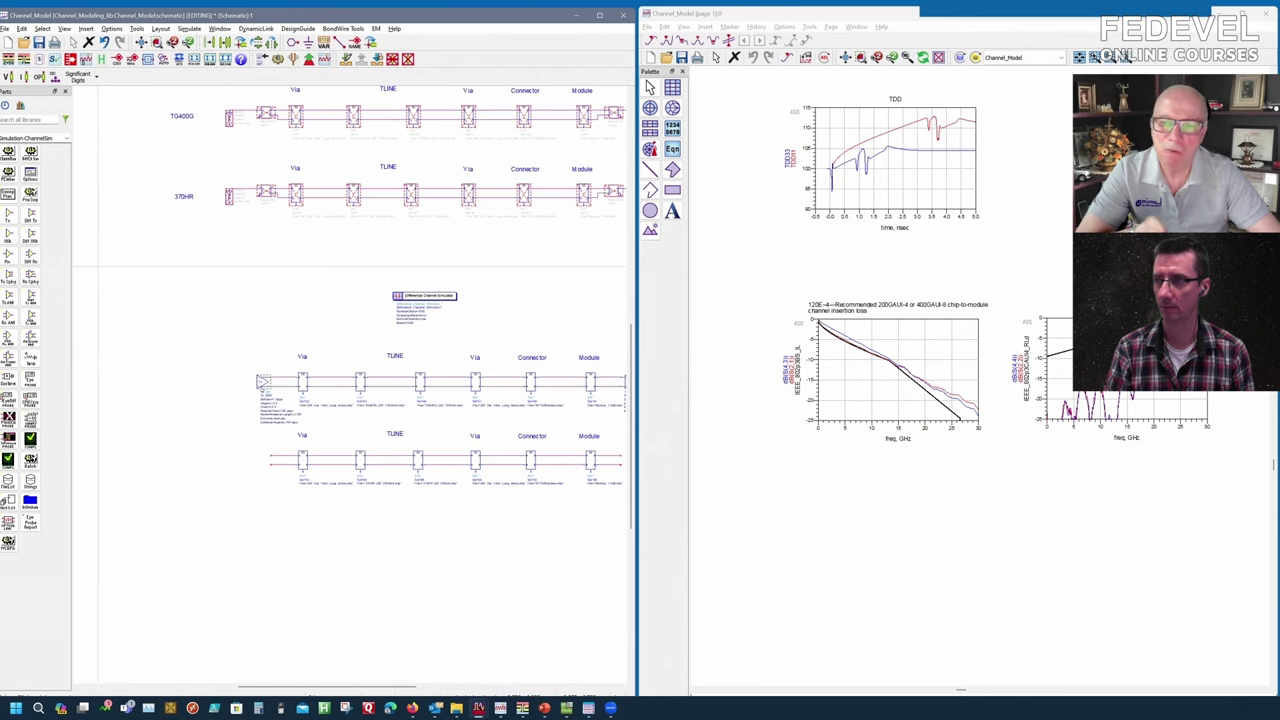
double_click(424, 296)
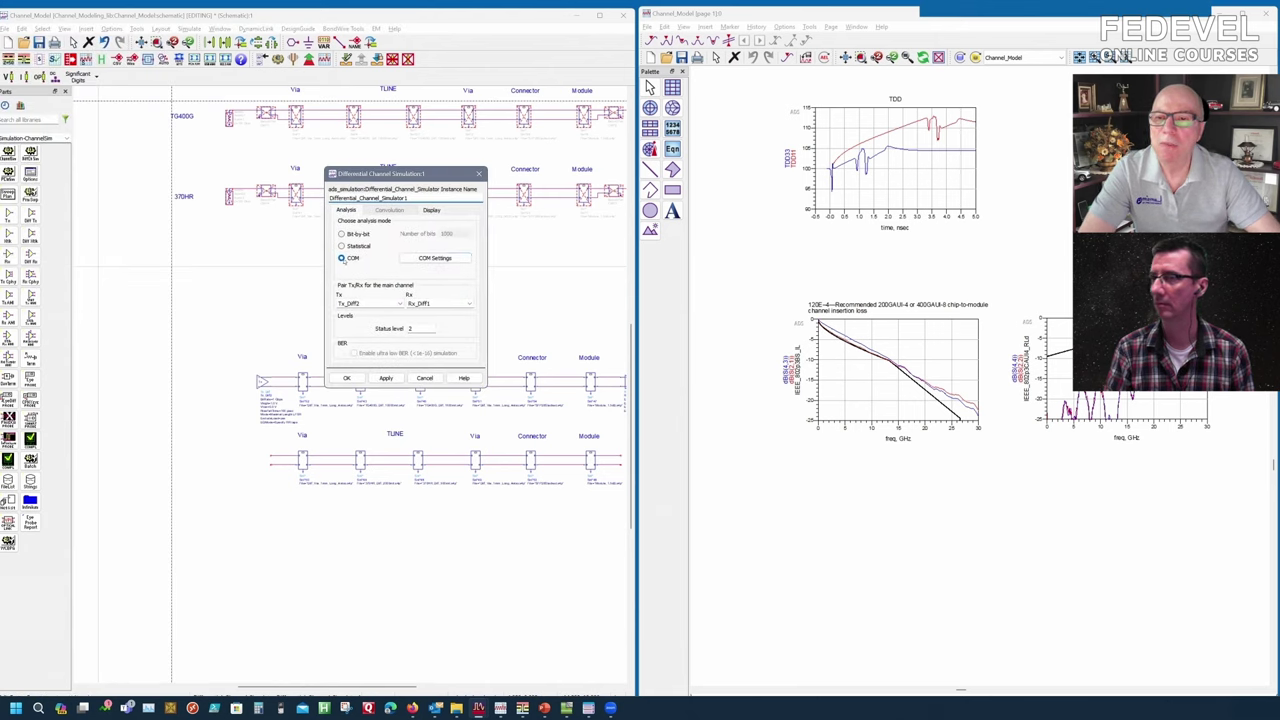
left_click(341, 234)
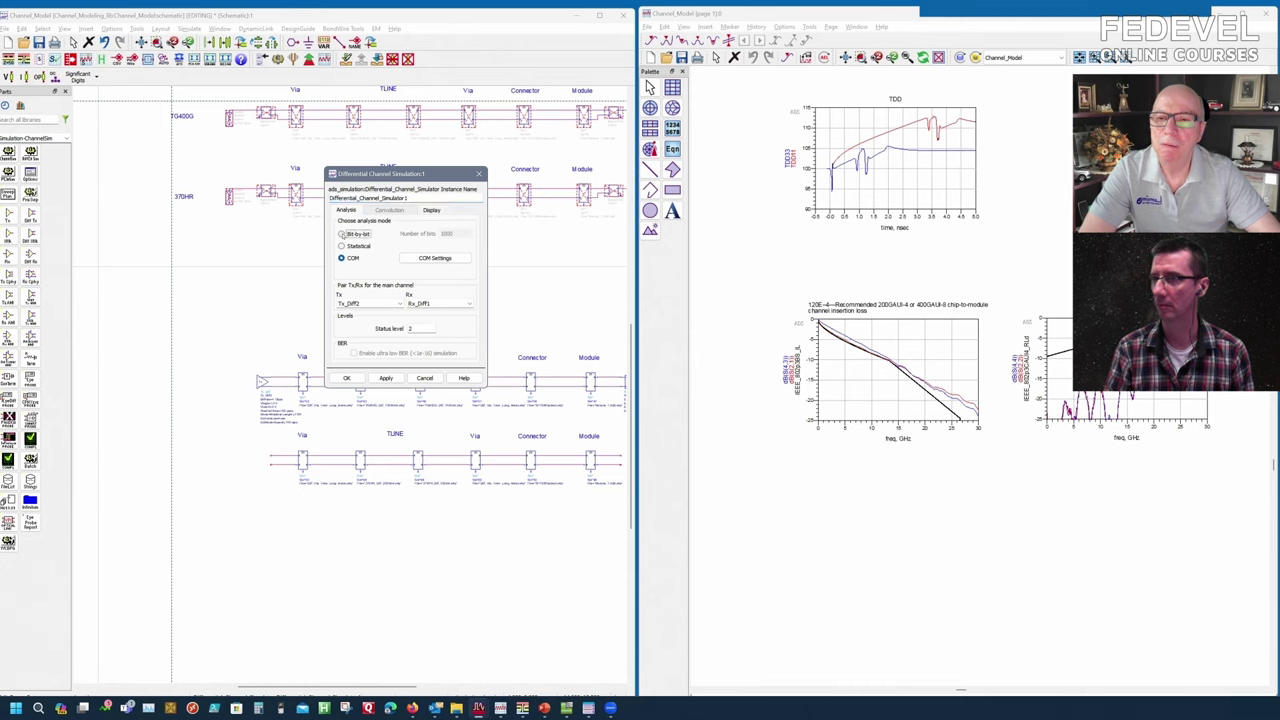
left_click(341, 246)
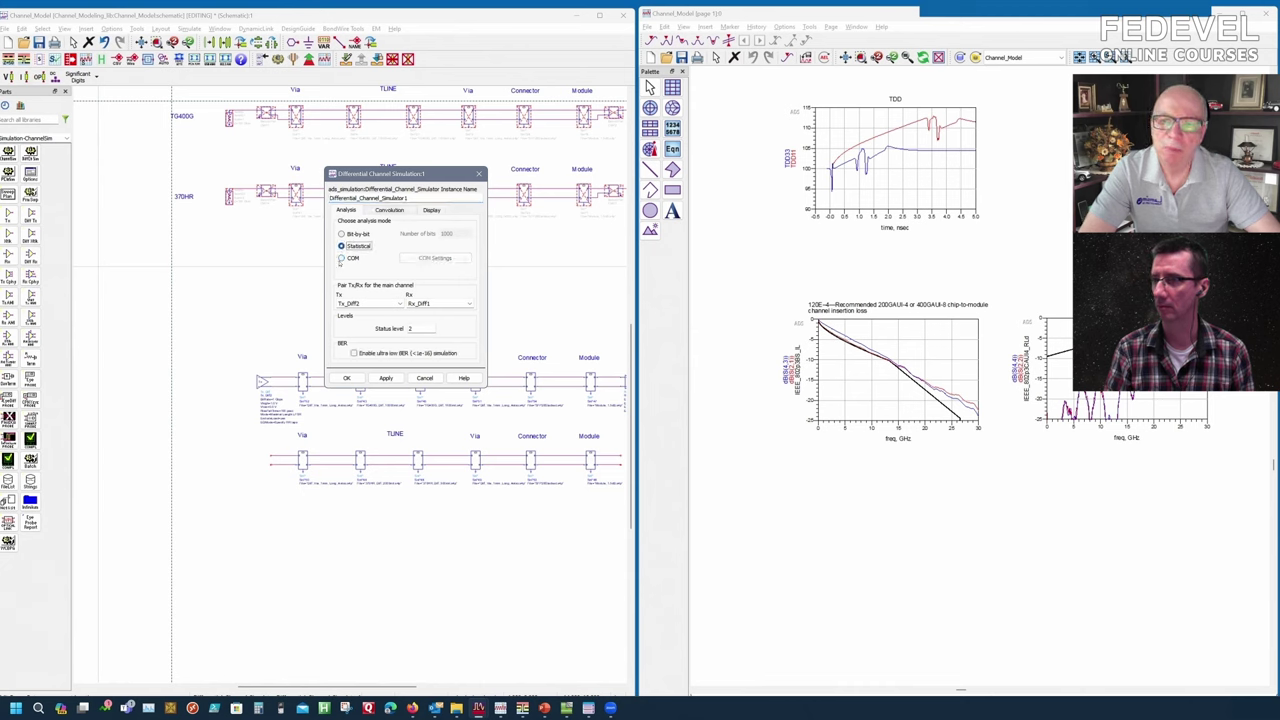
left_click(341, 258)
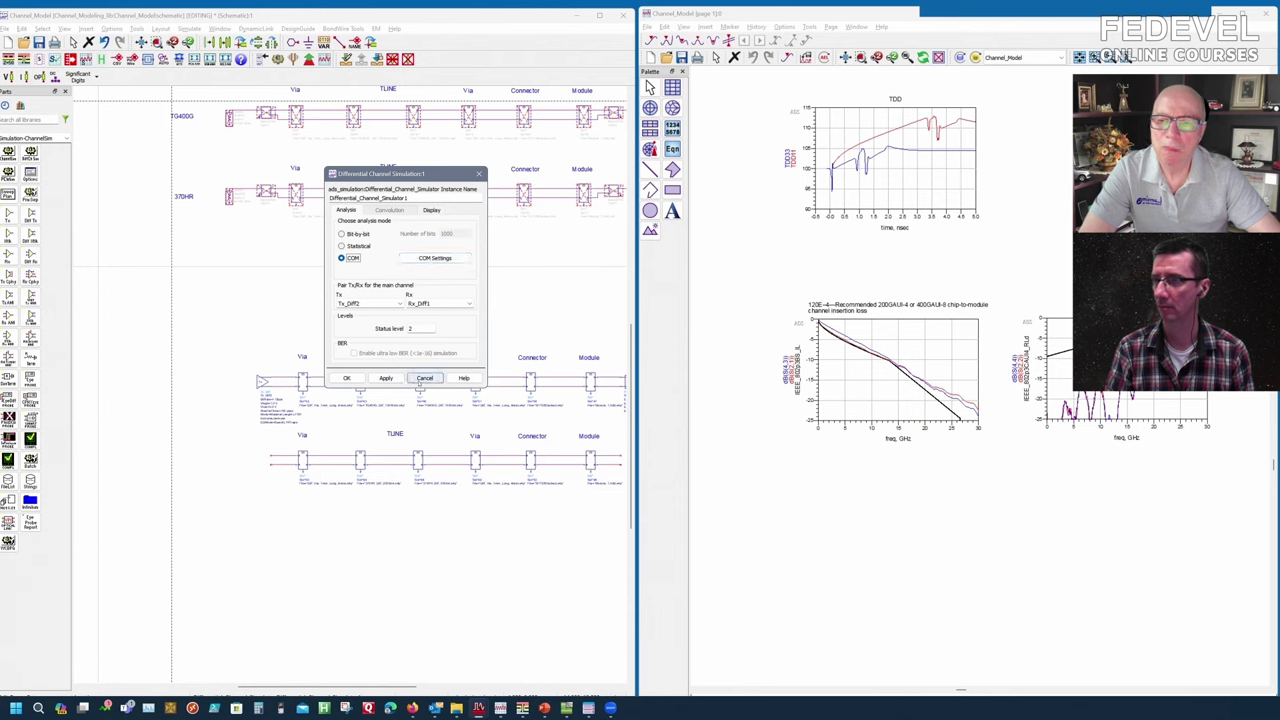
left_click(421, 379)
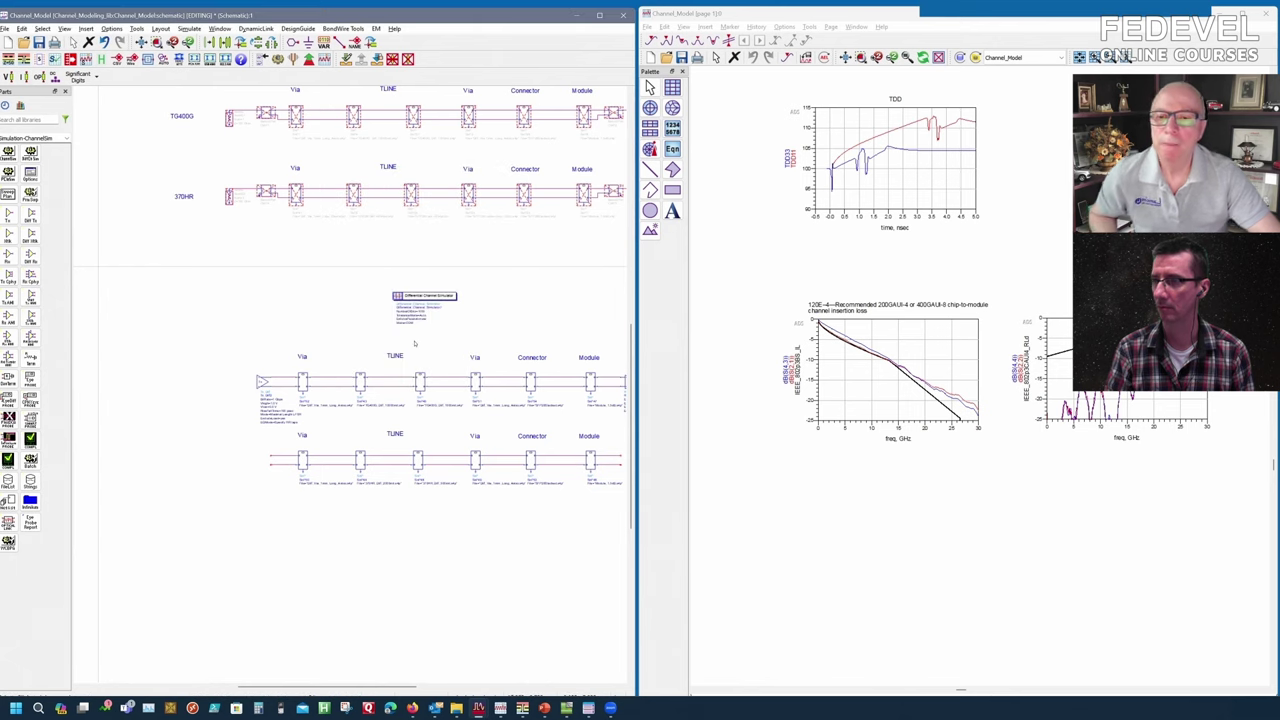
Examine the Tx_Diff transmitter's parameters and the component chain of both channels under the Differential Channel Simulator.
scroll(414, 343, "up", 2)
scroll(365, 255, "down", 4)
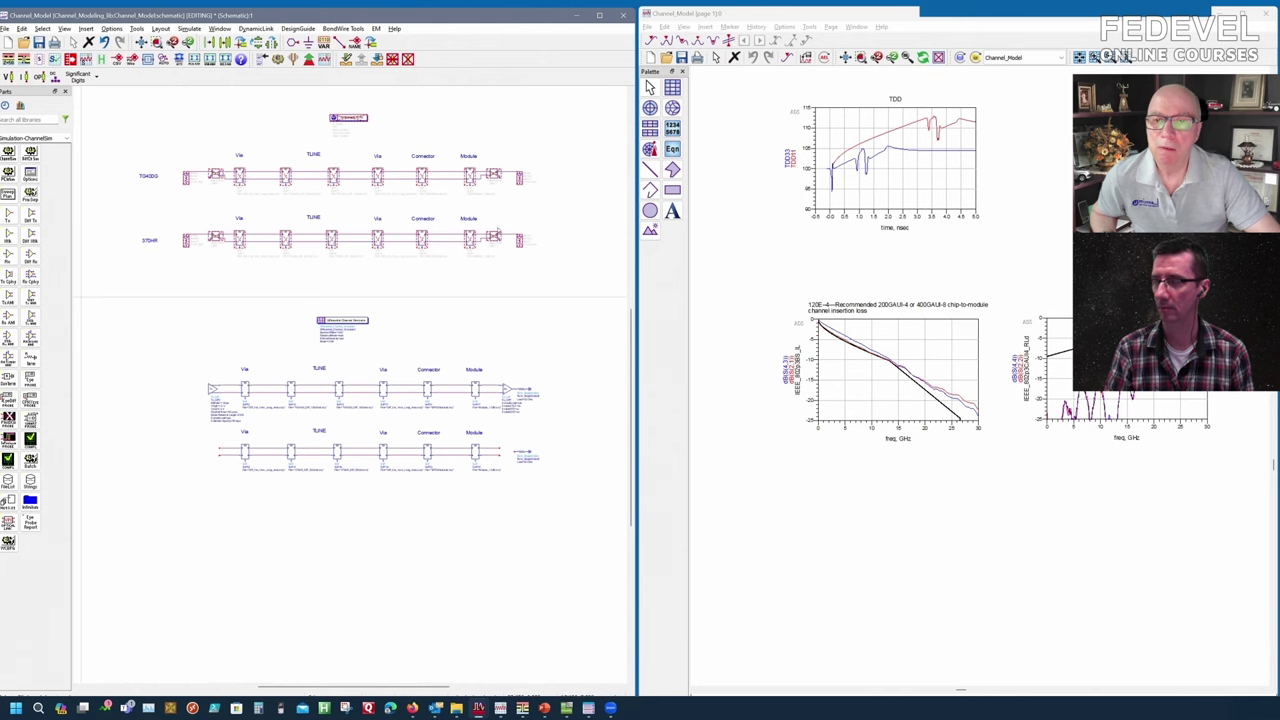
scroll(245, 390, "up", 1)
scroll(345, 392, "up", 2)
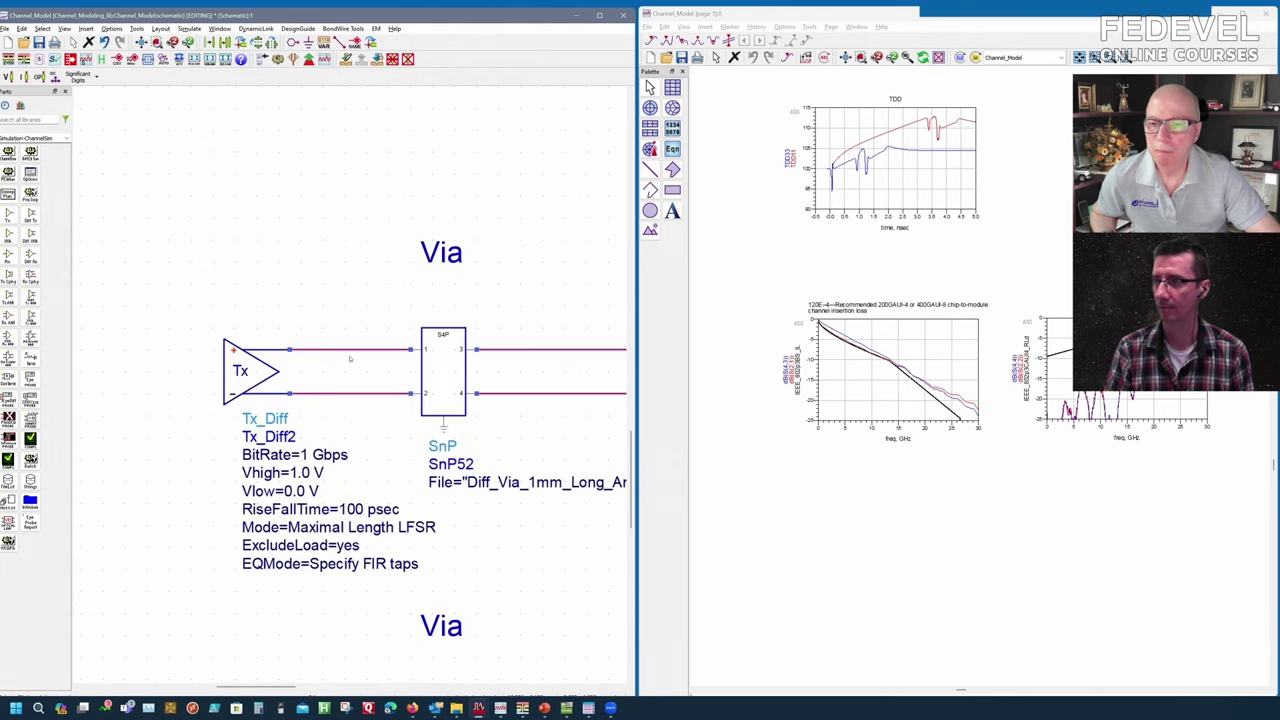
scroll(355, 370, "down", 2)
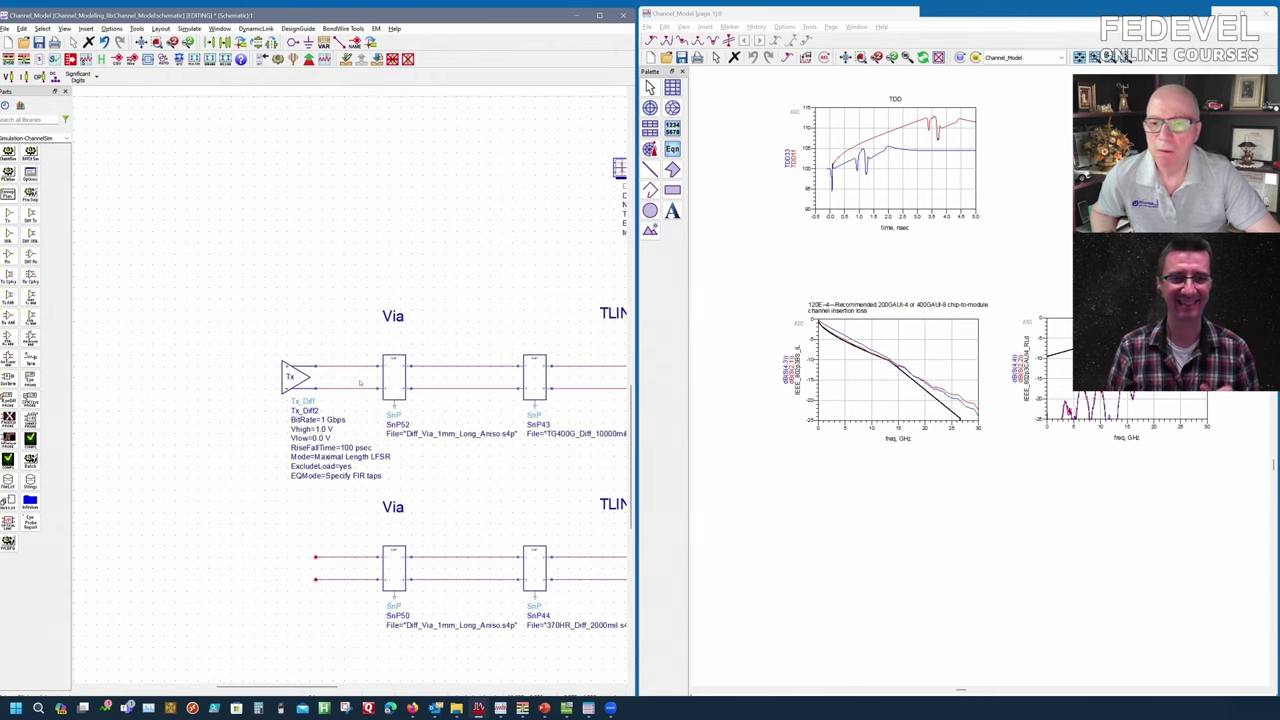
scroll(360, 382, "down", 4)
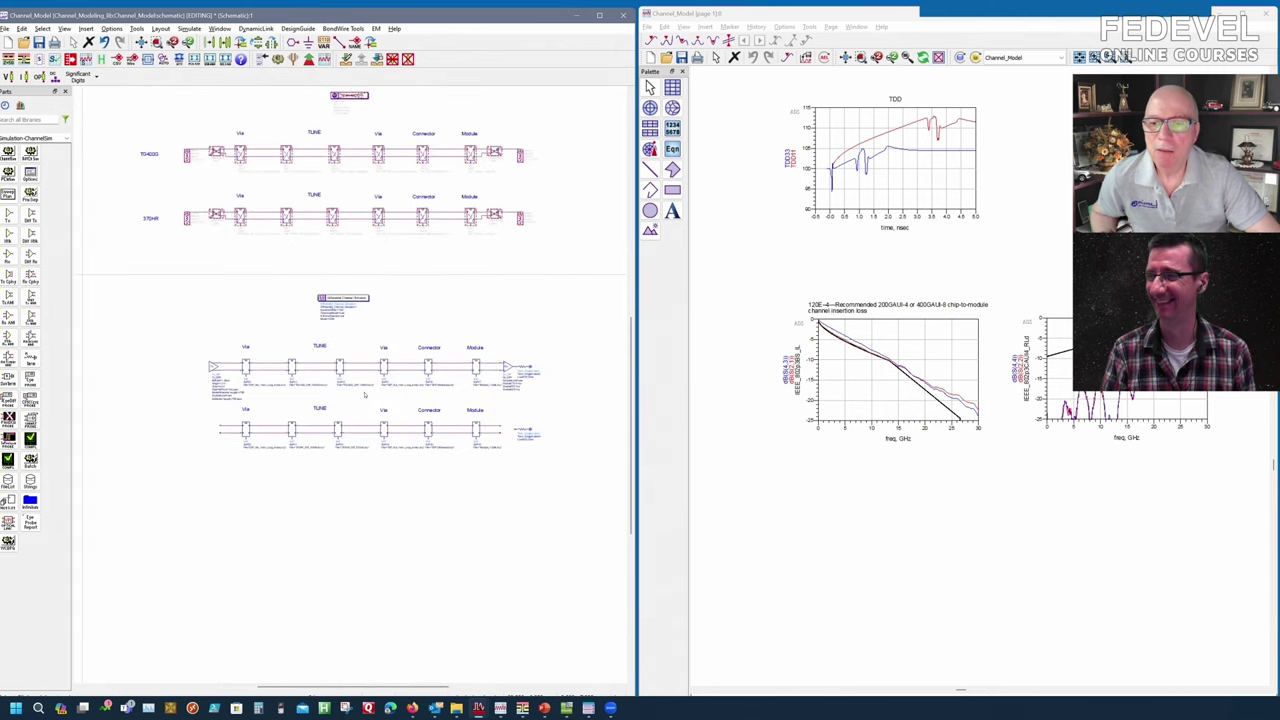
scroll(360, 392, "up", 1)
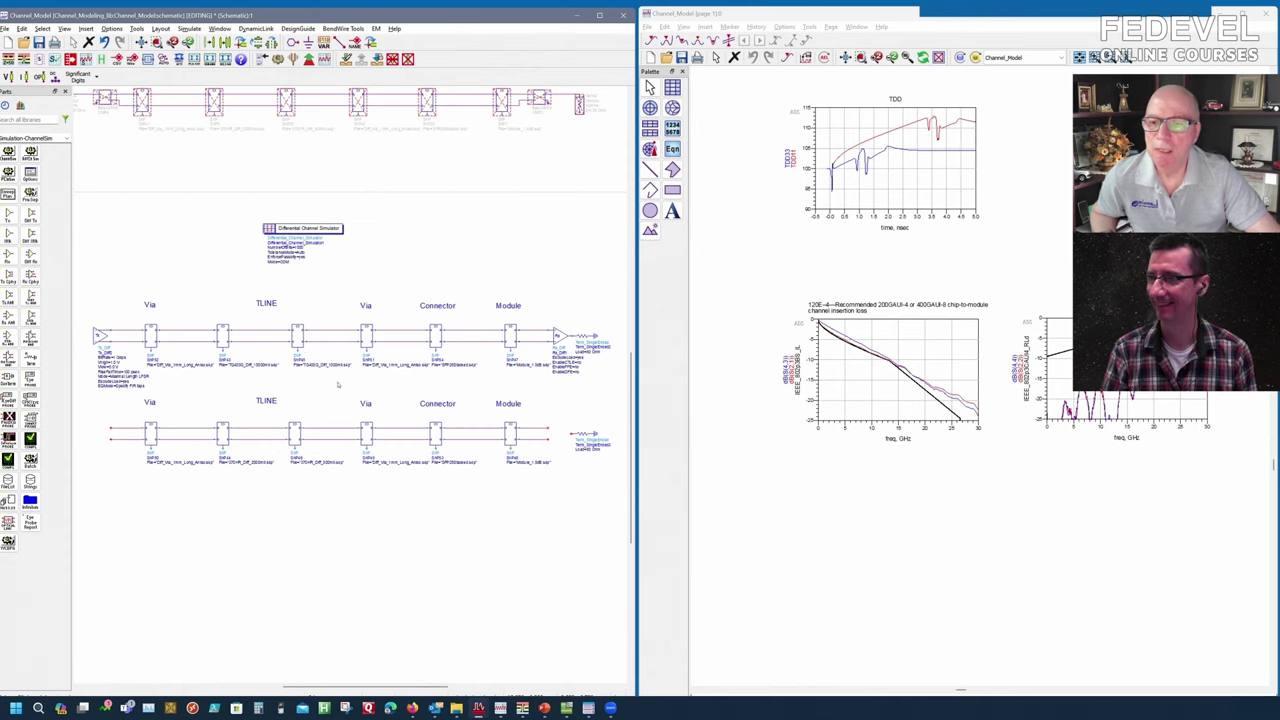
scroll(338, 384, "down", 2)
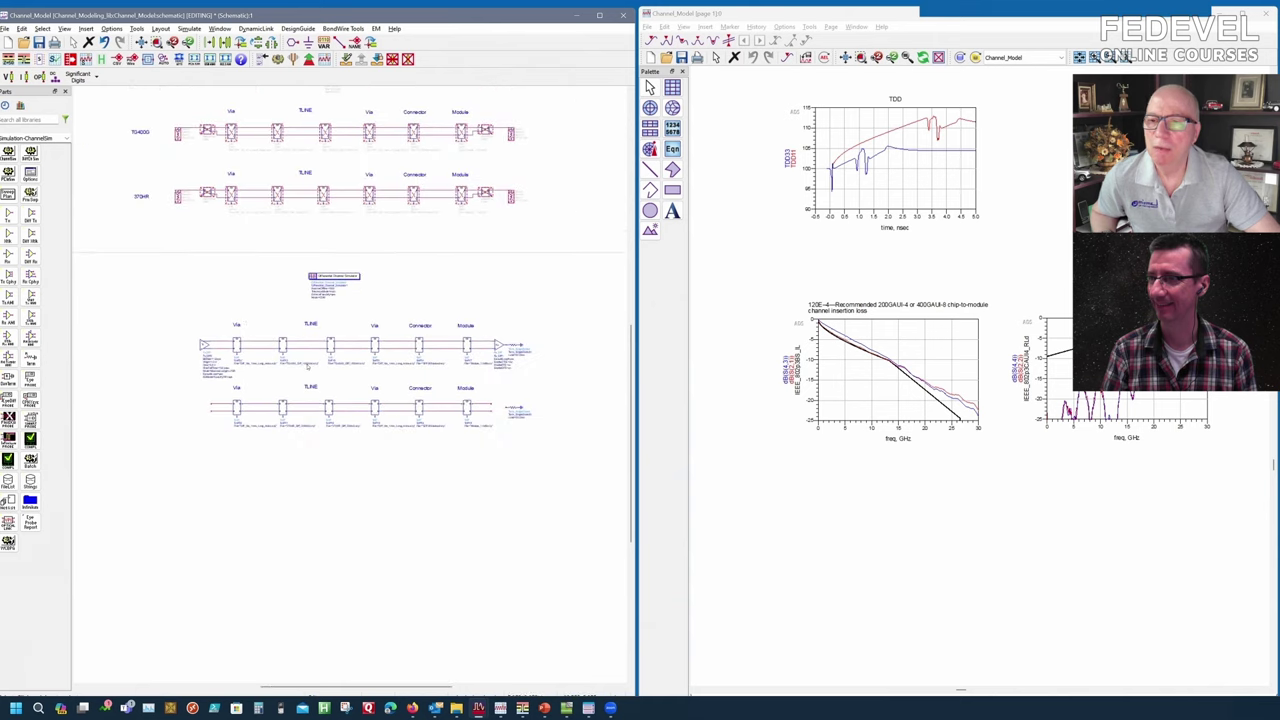
Deactivate all components of the lower channel under the Differential Channel Simulator, including its single-ended termination.
scroll(358, 419, "up", 2)
scroll(352, 353, "down", 1)
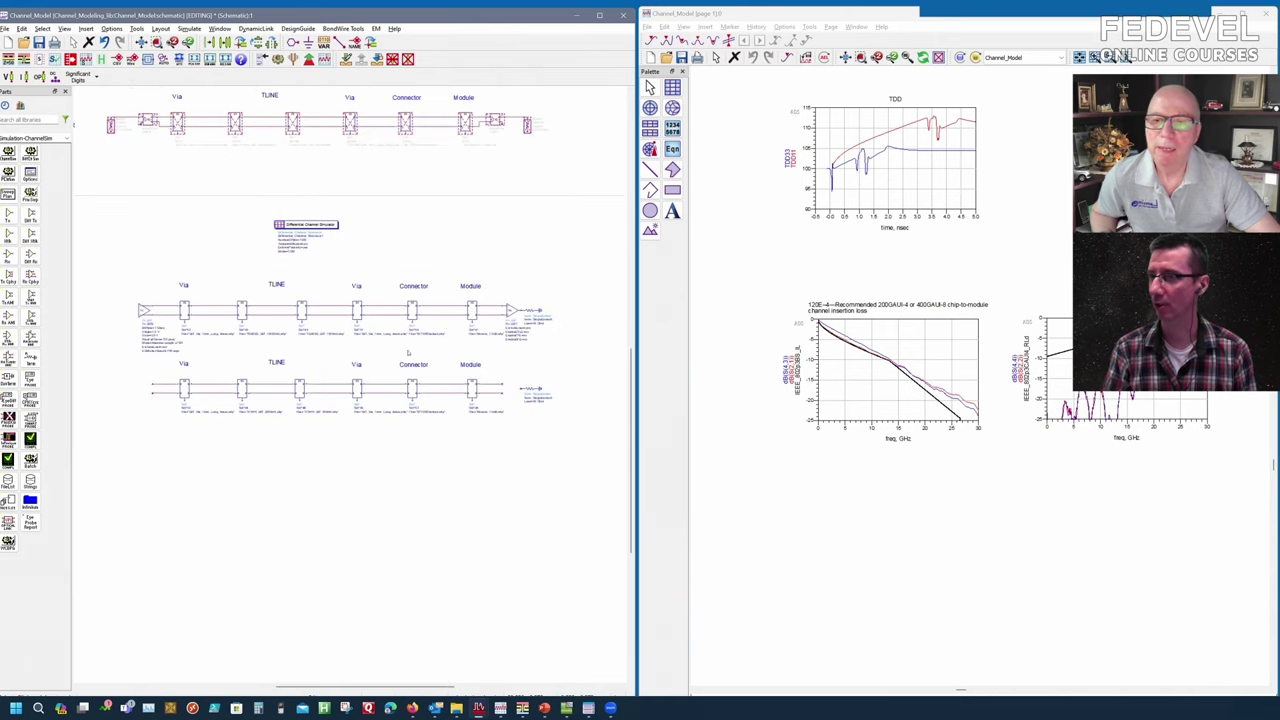
left_click_drag(128, 418, 565, 352)
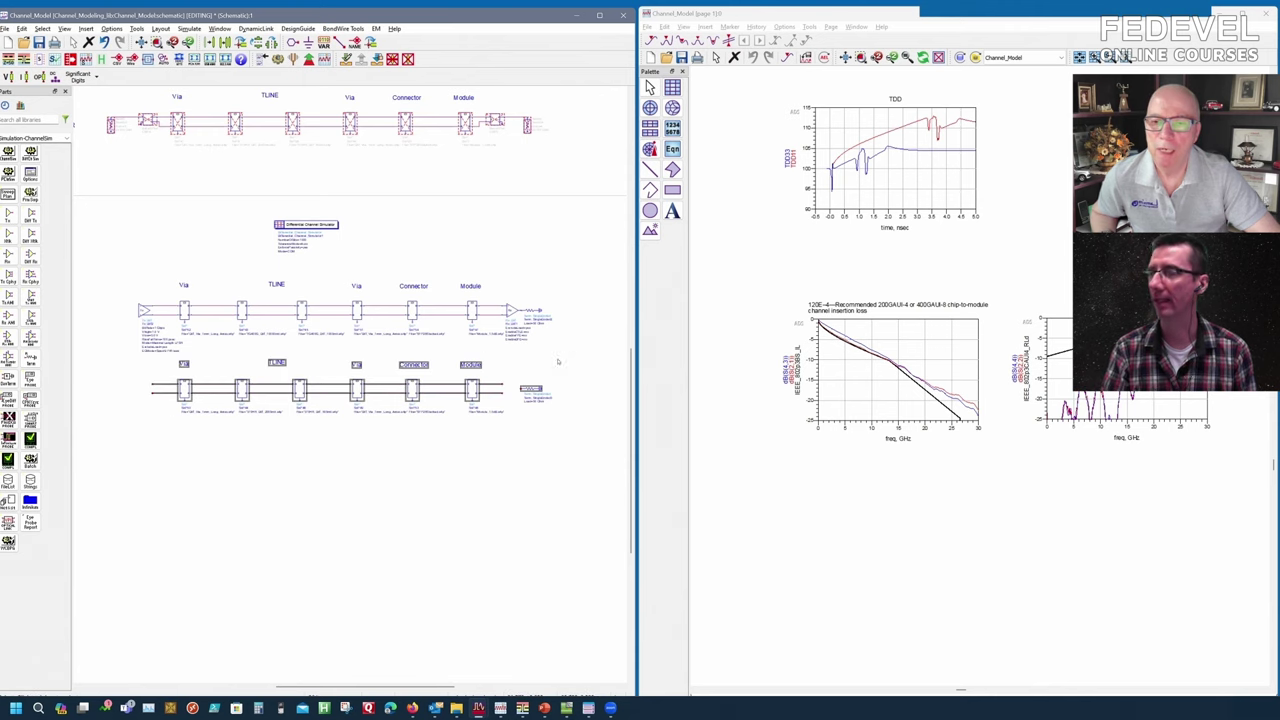
left_click(287, 473)
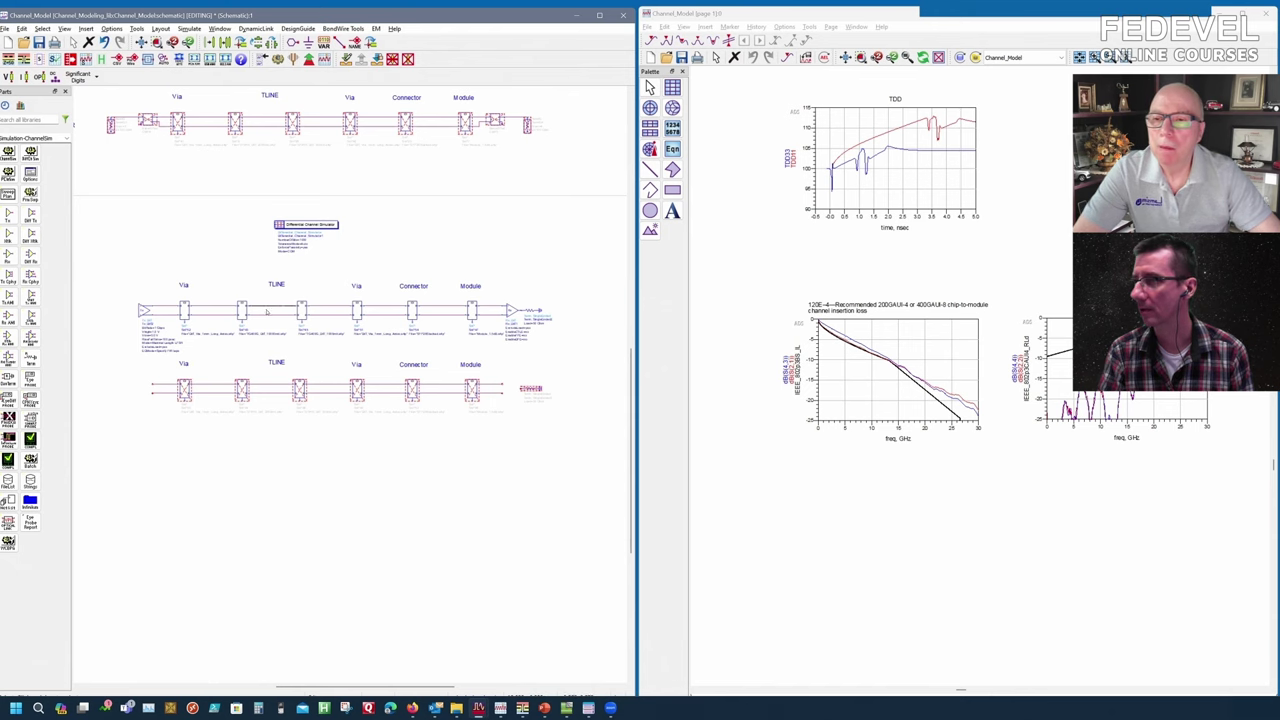
Copy the TG400G and 370HR labels and place the copies beside the two channels under the Differential Channel Simulator.
scroll(263, 249, "up", 1)
scroll(270, 280, "down", 2)
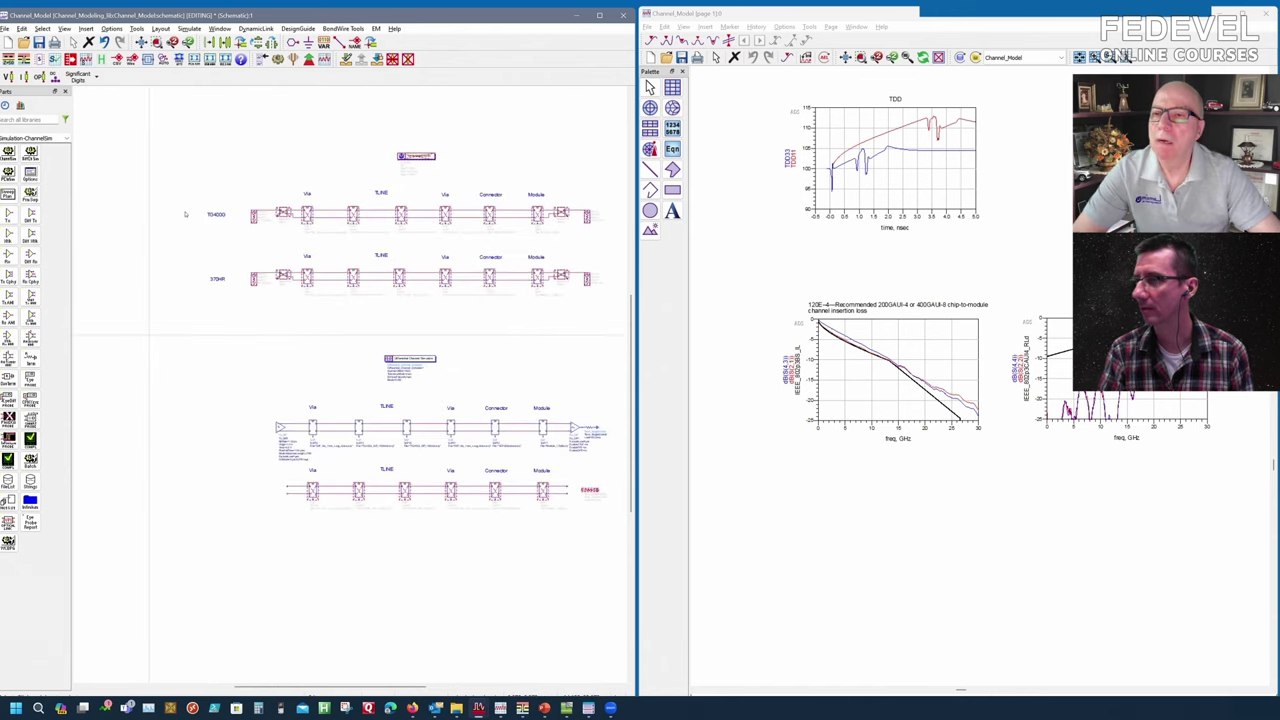
left_click_drag(185, 213, 237, 291)
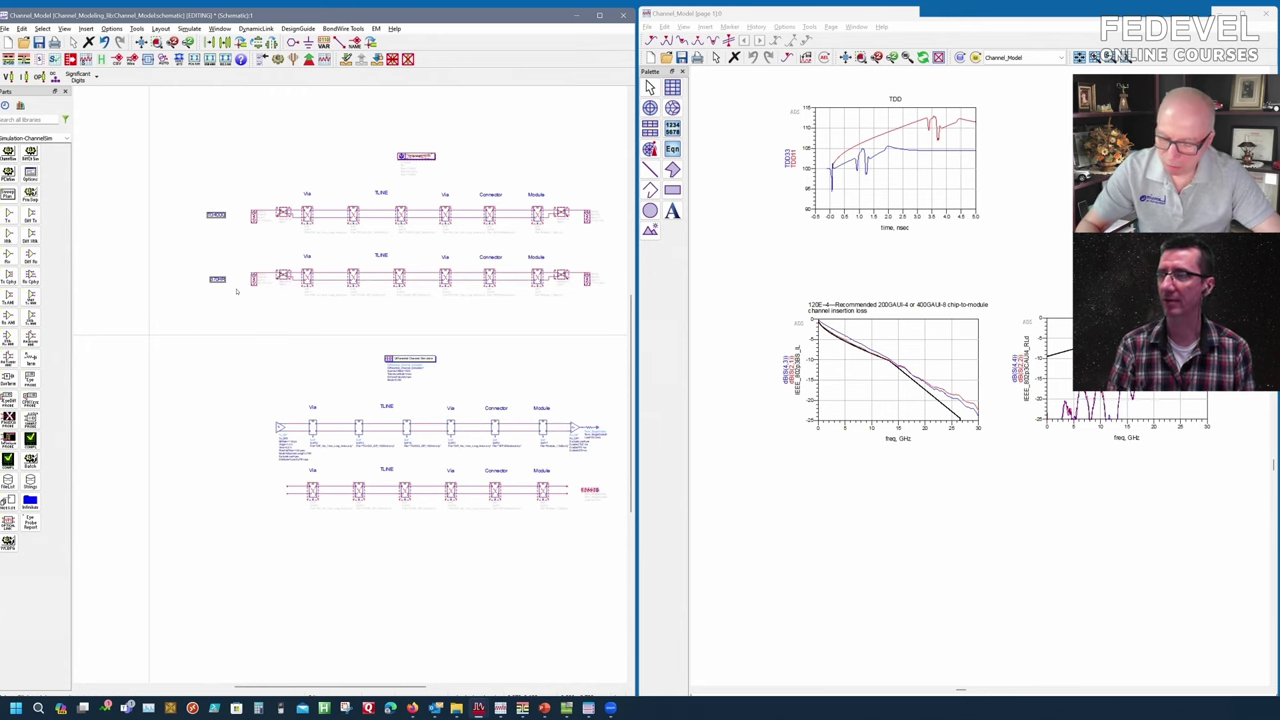
key("ctrl+c")
key("ctrl+v")
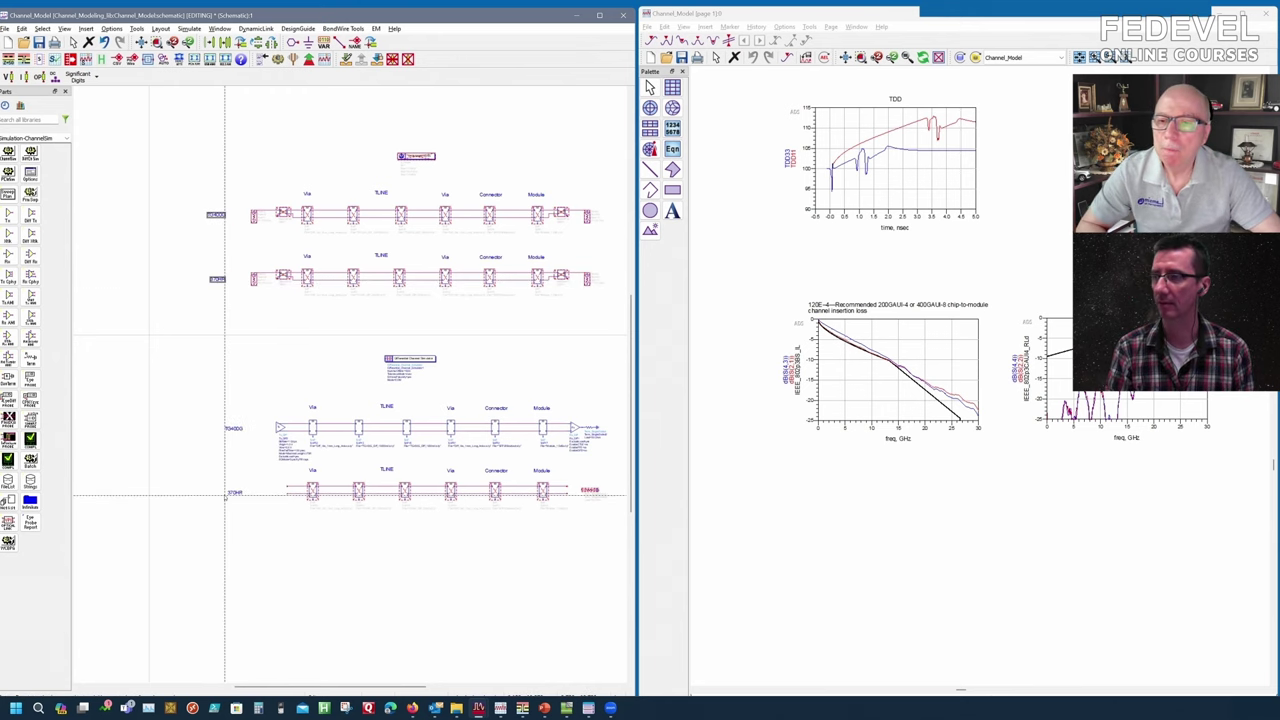
left_click(226, 494)
scroll(309, 442, "up", 2)
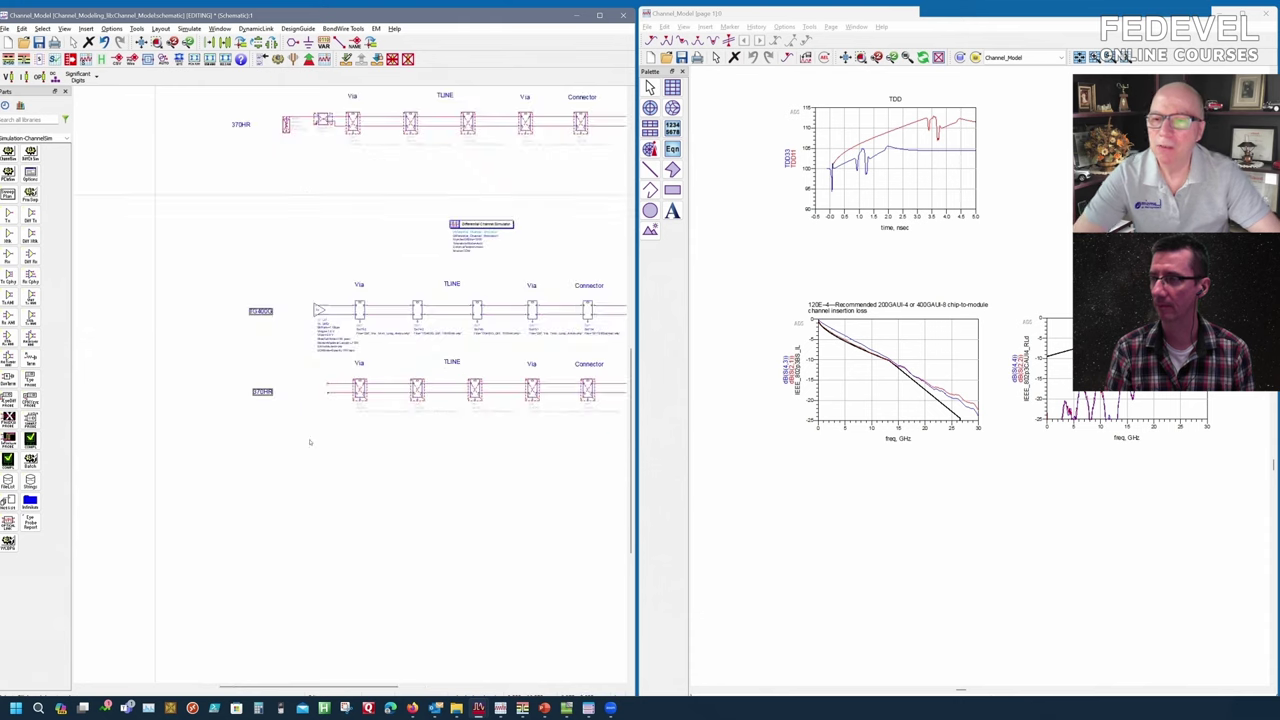
scroll(293, 370, "down", 2)
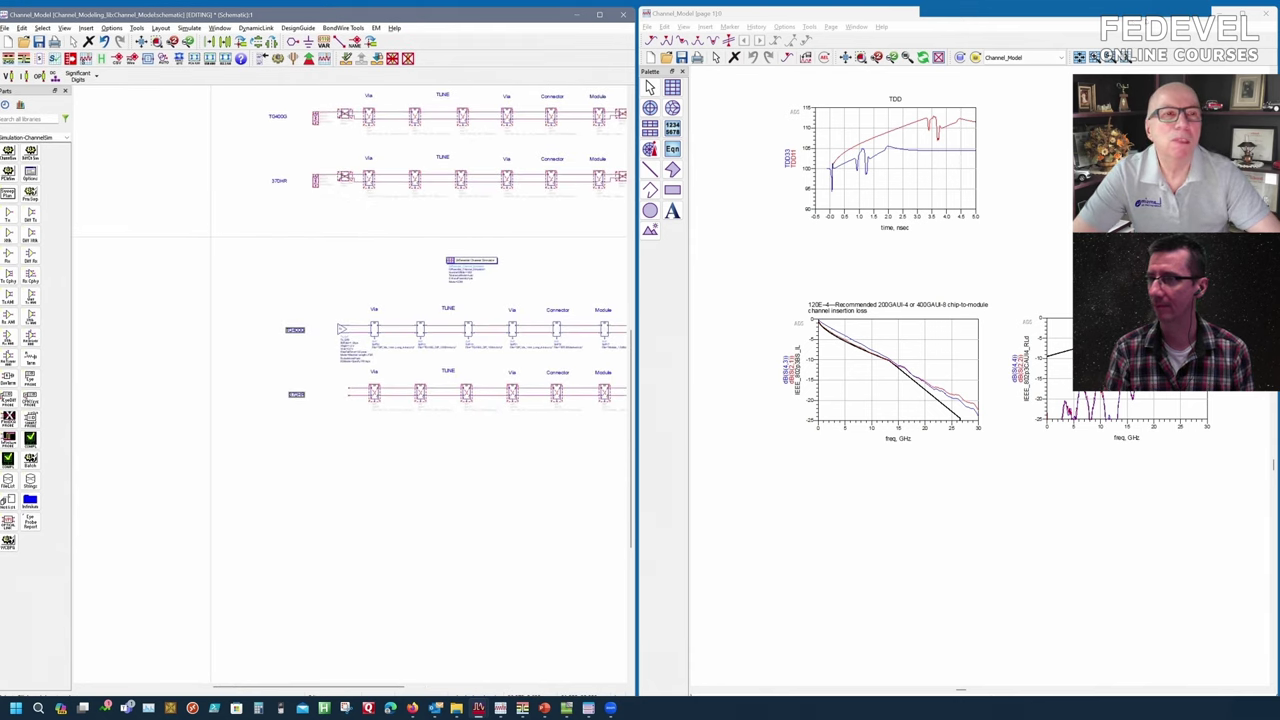
Minimize the data display window, maximize the schematic and bring the Differential Channel Simulator and its two channels into view.
key("alt+Tab")
key("super+Down")
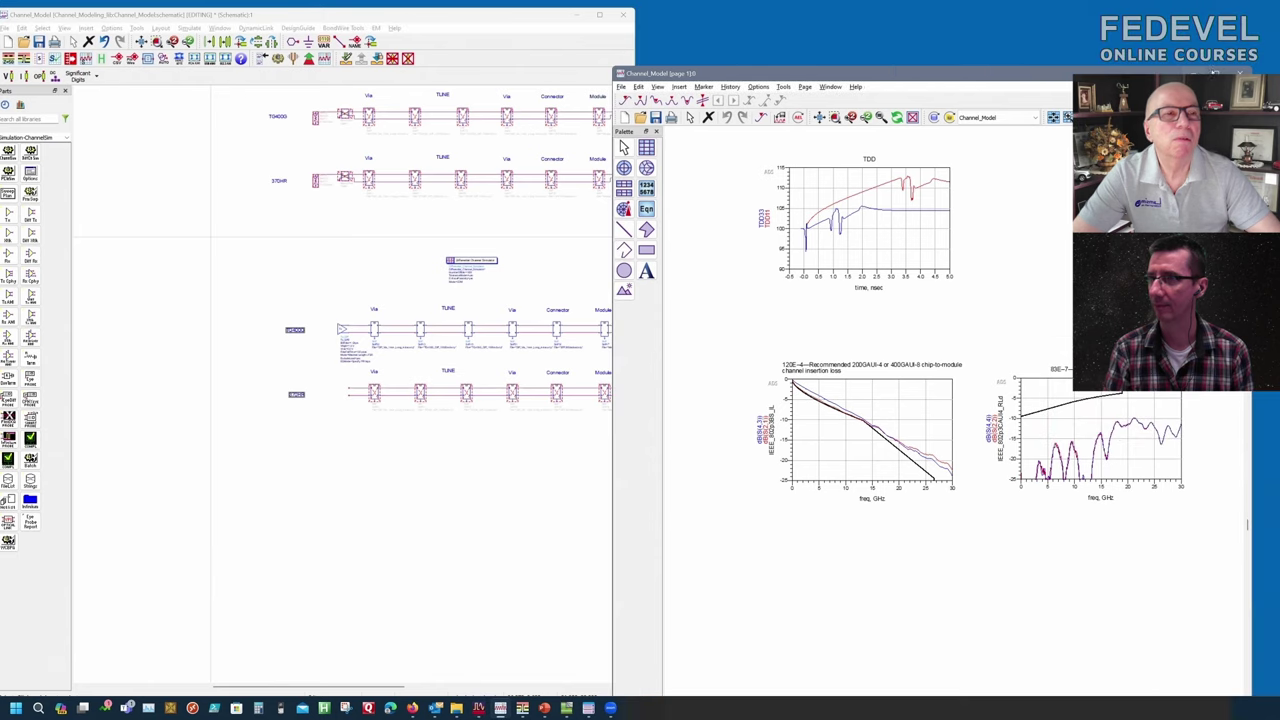
key("super+Down")
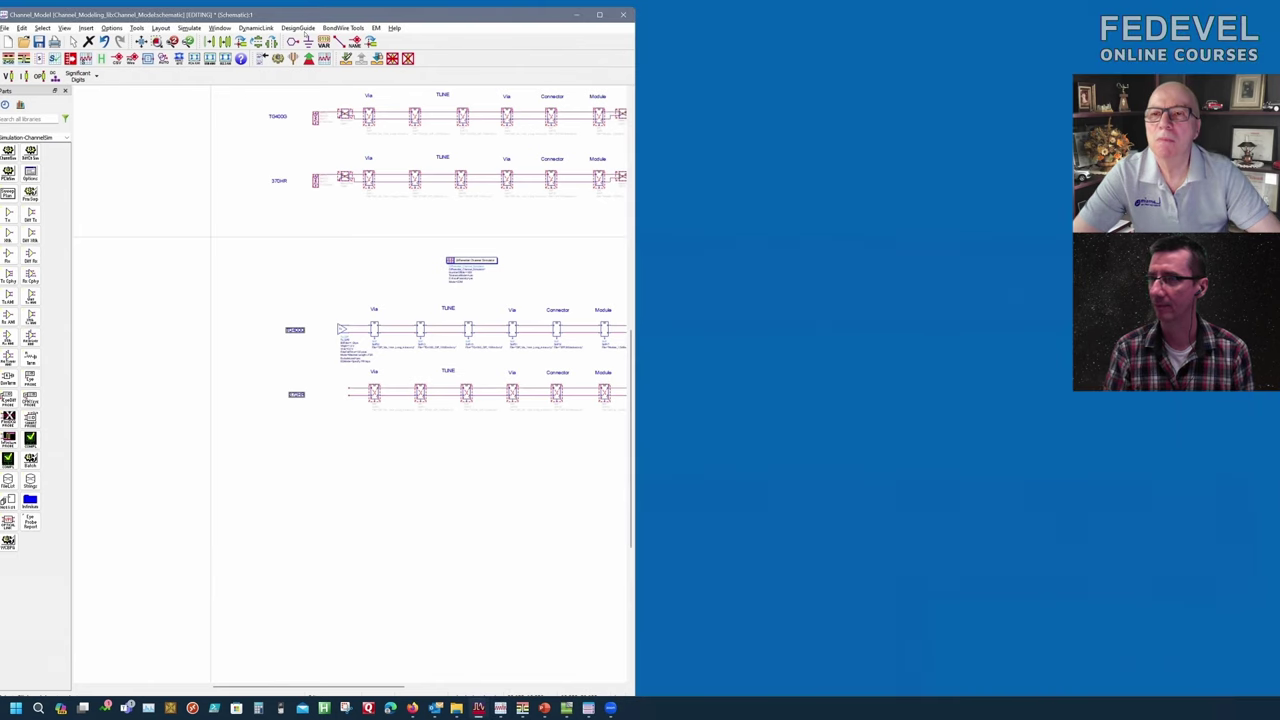
key("super+Up")
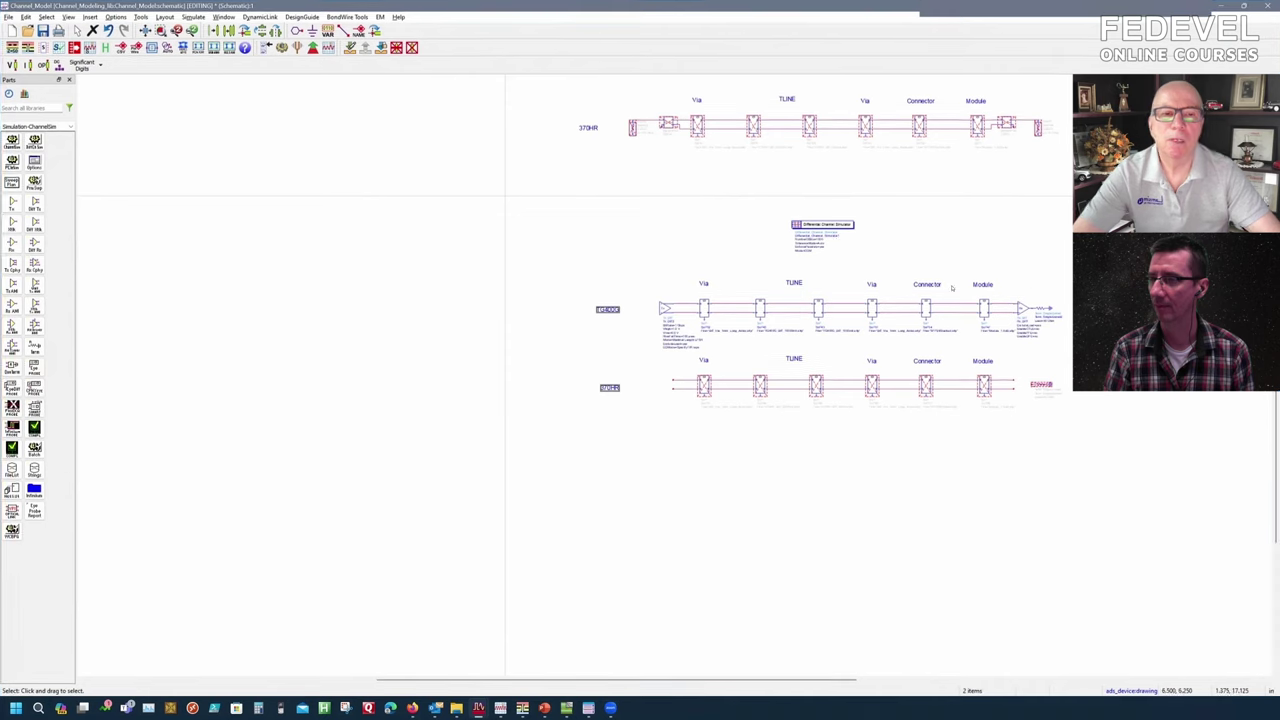
scroll(761, 351, "up", 3)
scroll(675, 413, "down", 3)
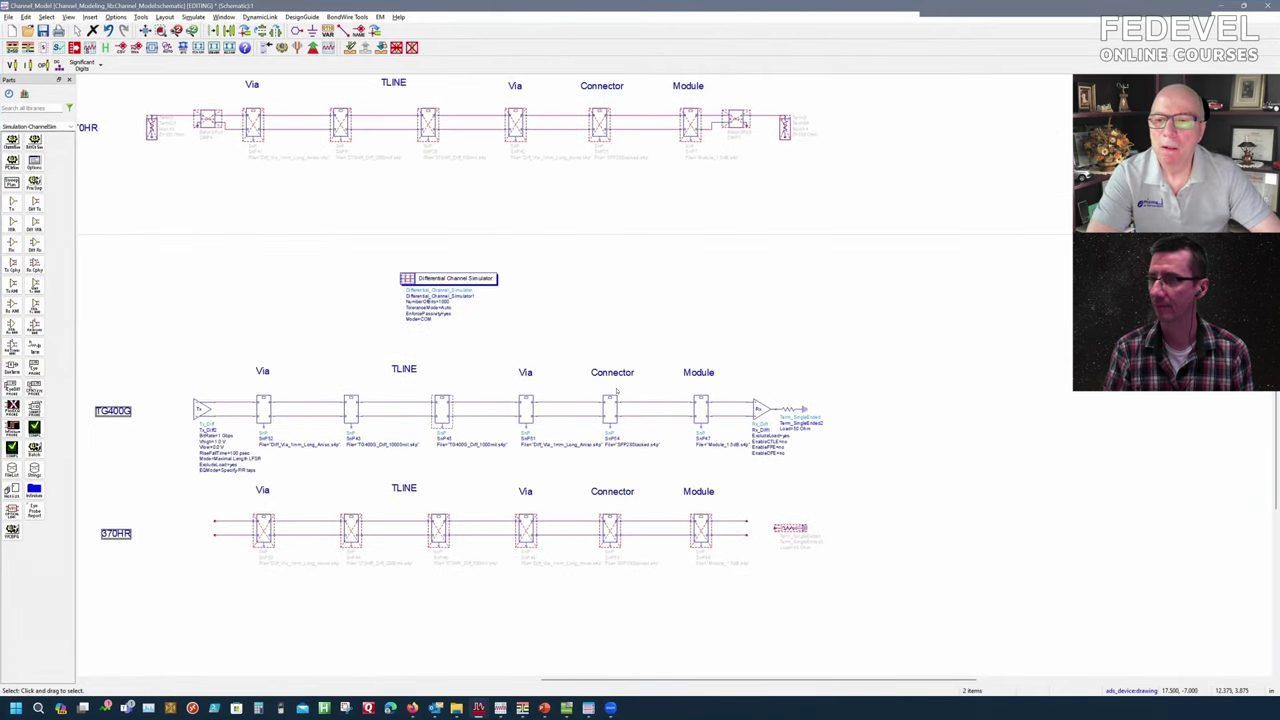
scroll(675, 413, "up", 3)
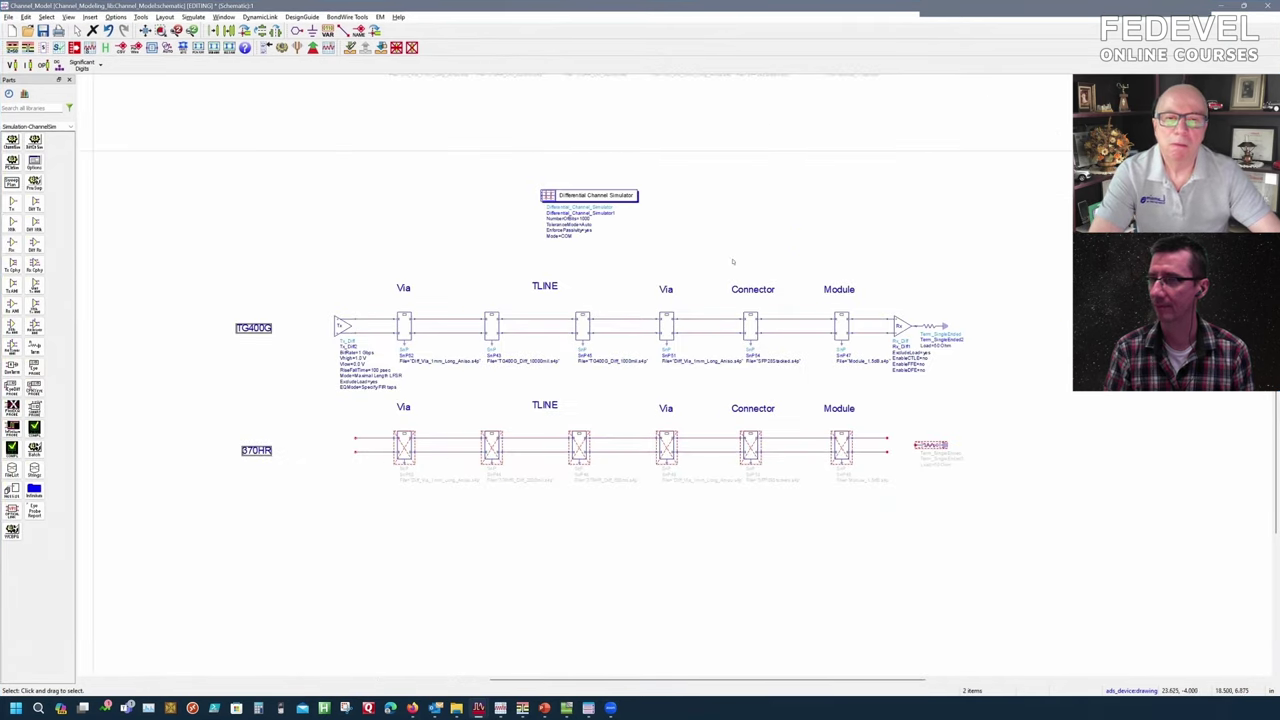
scroll(718, 318, "up", 1)
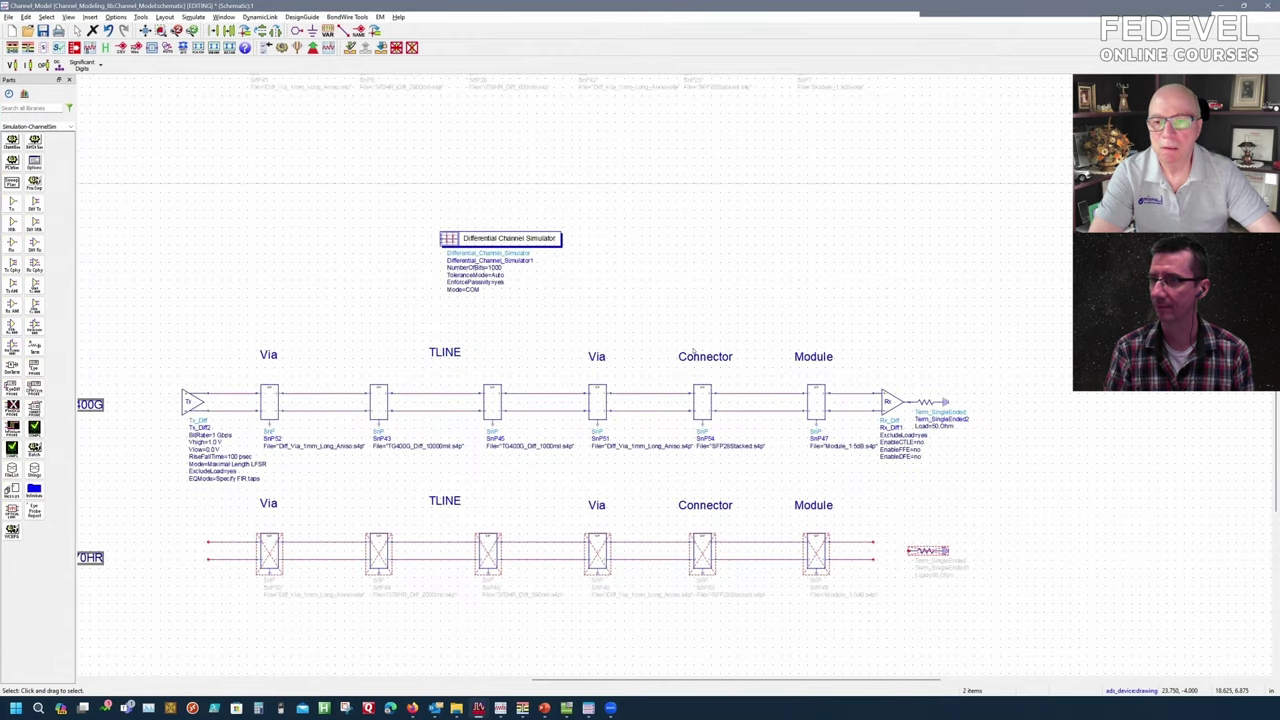
scroll(675, 368, "down", 1)
left_click(1011, 442)
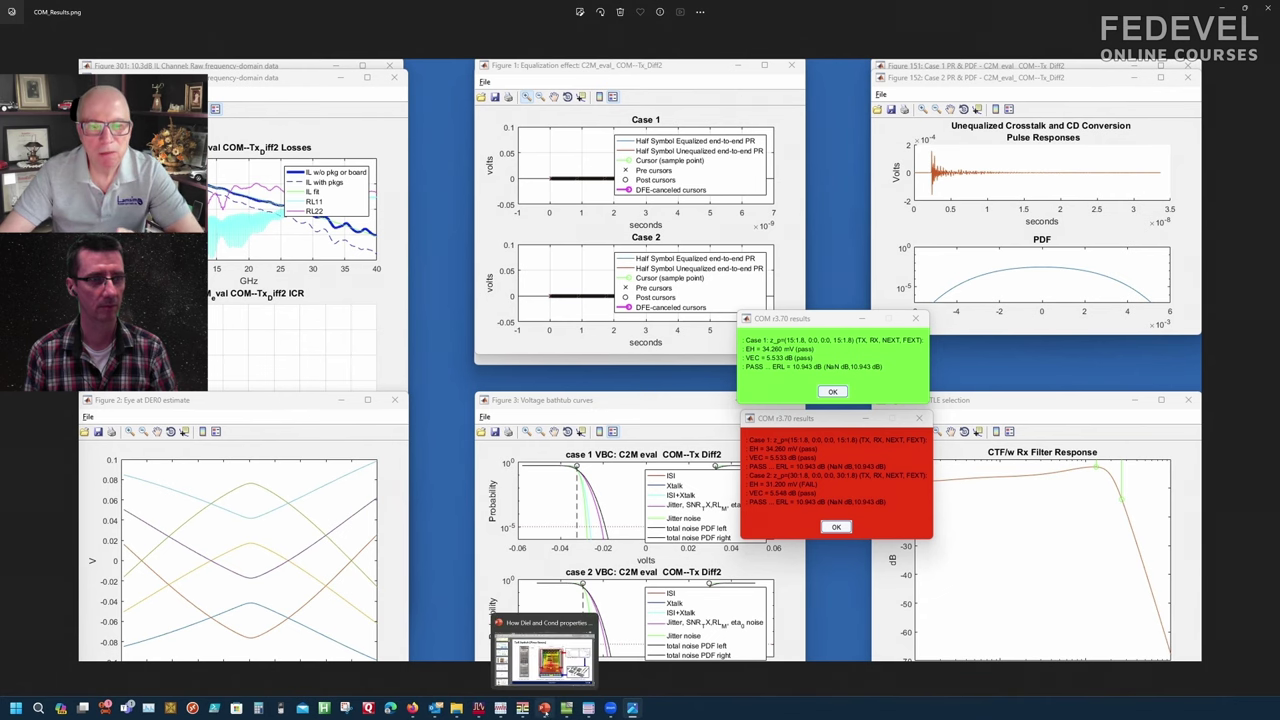
Switch to the PowerPoint presentation and look through the slides around the ToR Switch (Pizza Boxes) slide.
left_click(544, 708)
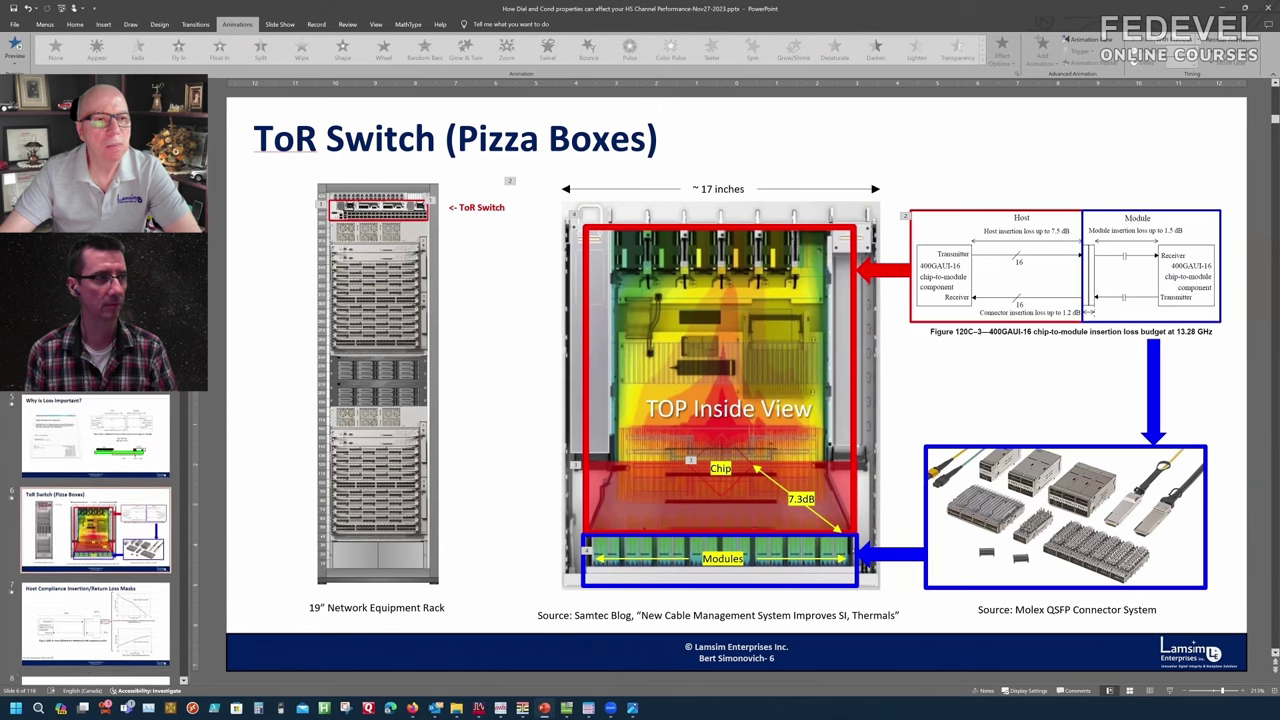
scroll(96, 540, "up", 1)
scroll(96, 540, "down", 3)
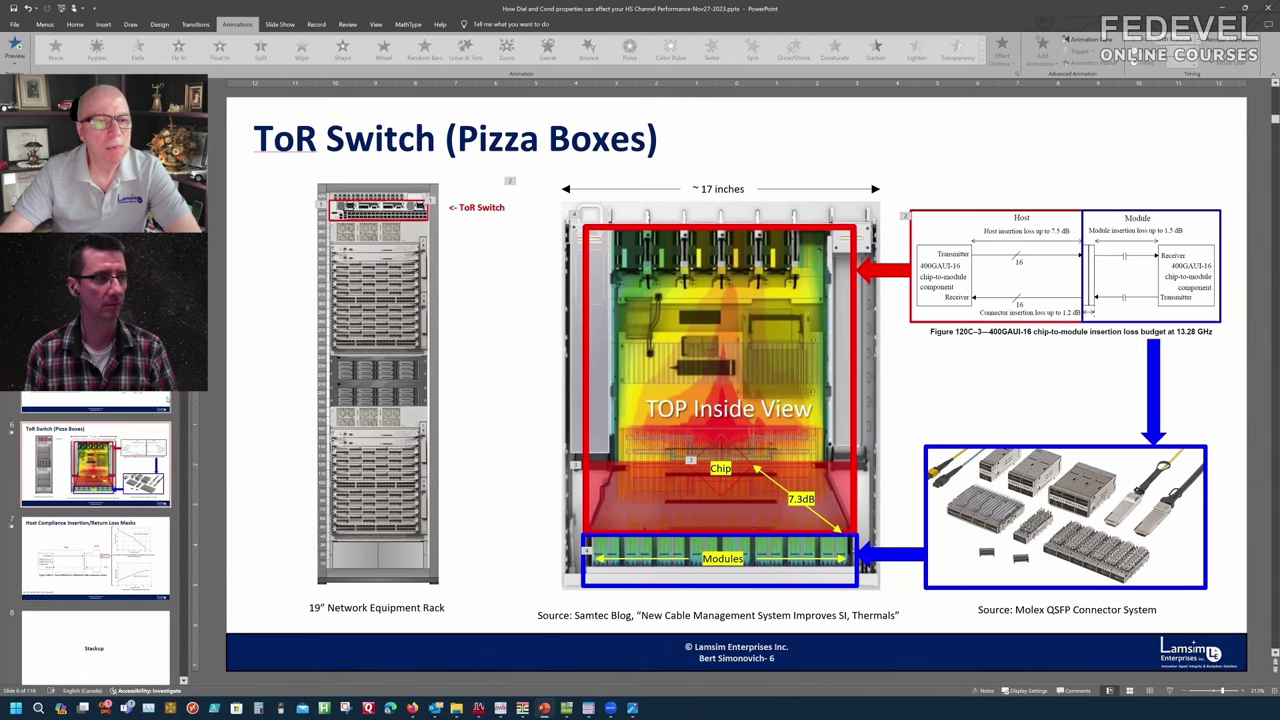